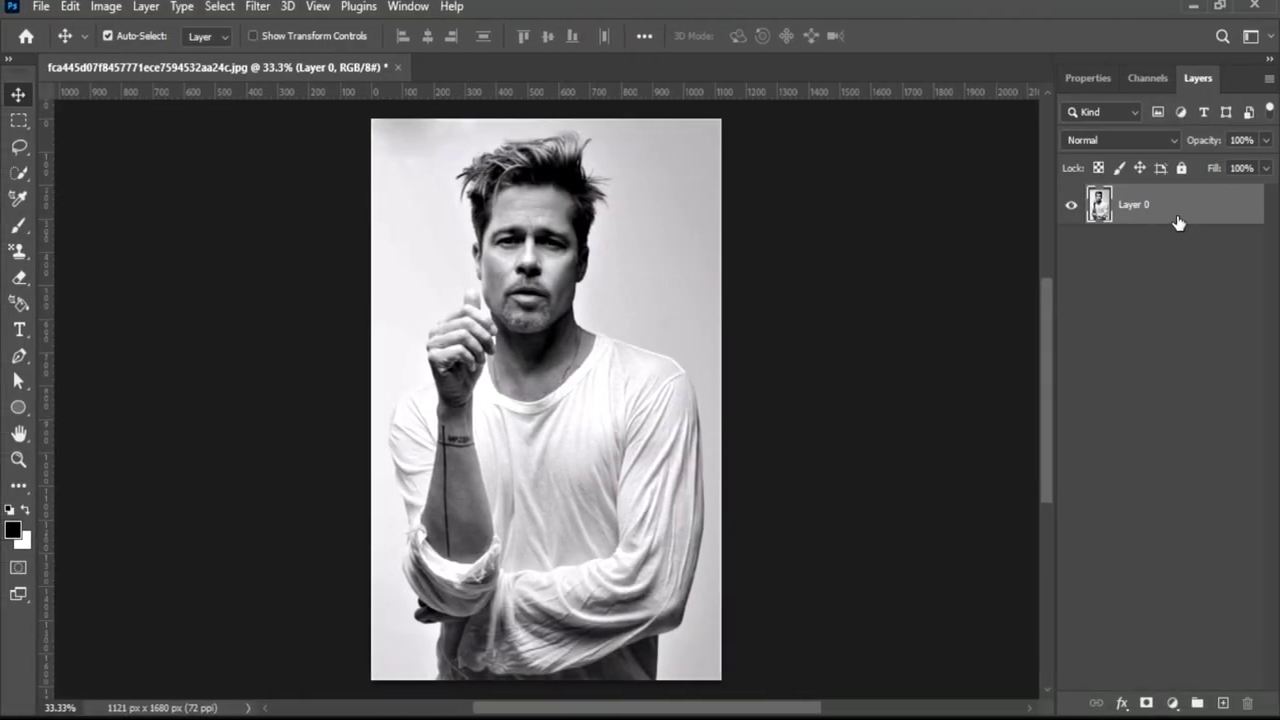
Automatically select the man in the photo with Select > Subject.
{"action": "key", "text": "ctrl+plus"}
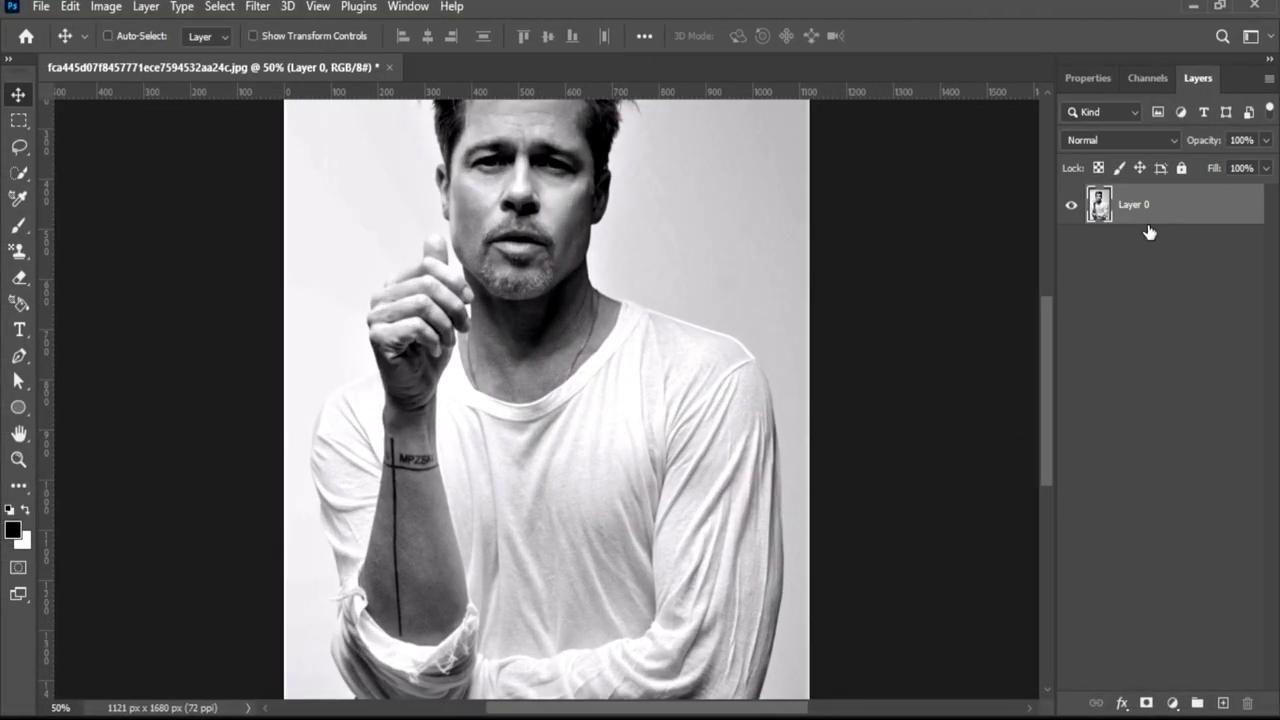
{"action": "key", "text": "ctrl+minus"}
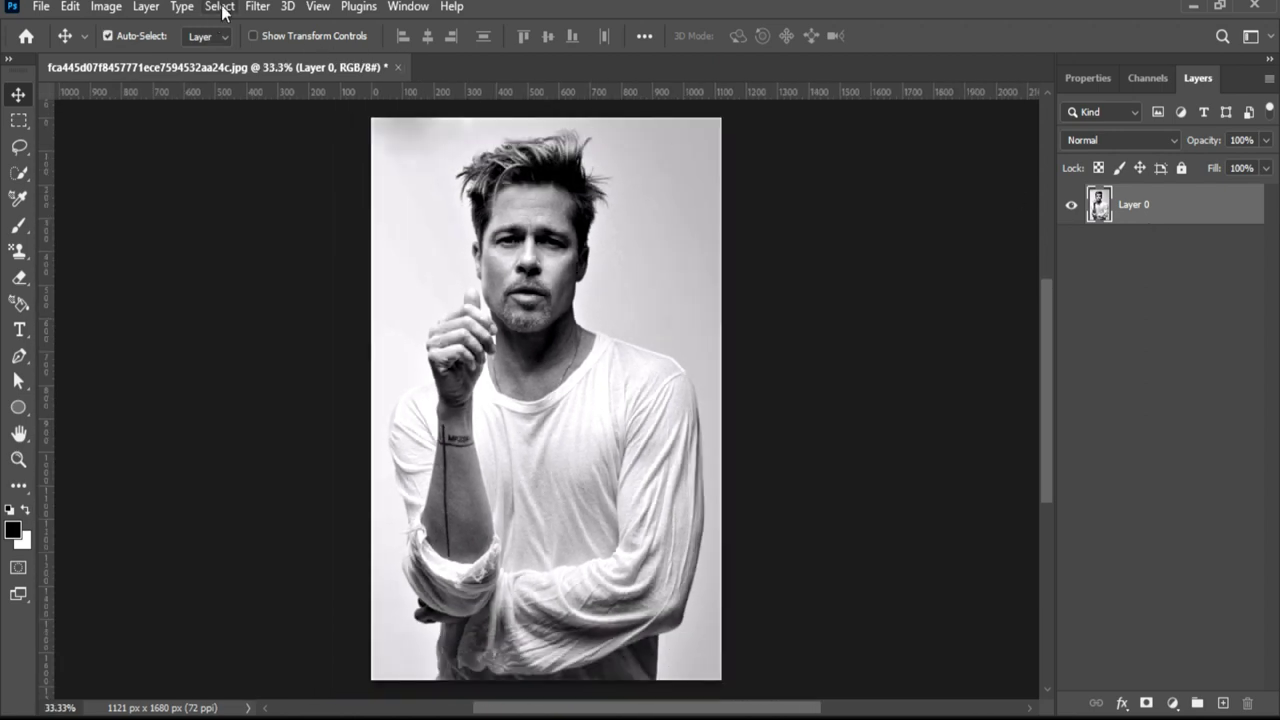
{"action": "left_click", "coordinate": [222, 8]}
{"action": "left_click", "coordinate": [291, 240]}
Add the wispy hair to the selection, copy the man onto Layer 1 and hide Layer 0.
{"action": "key", "text": "ctrl+plus"}
{"action": "key", "text": "ctrl+plus"}
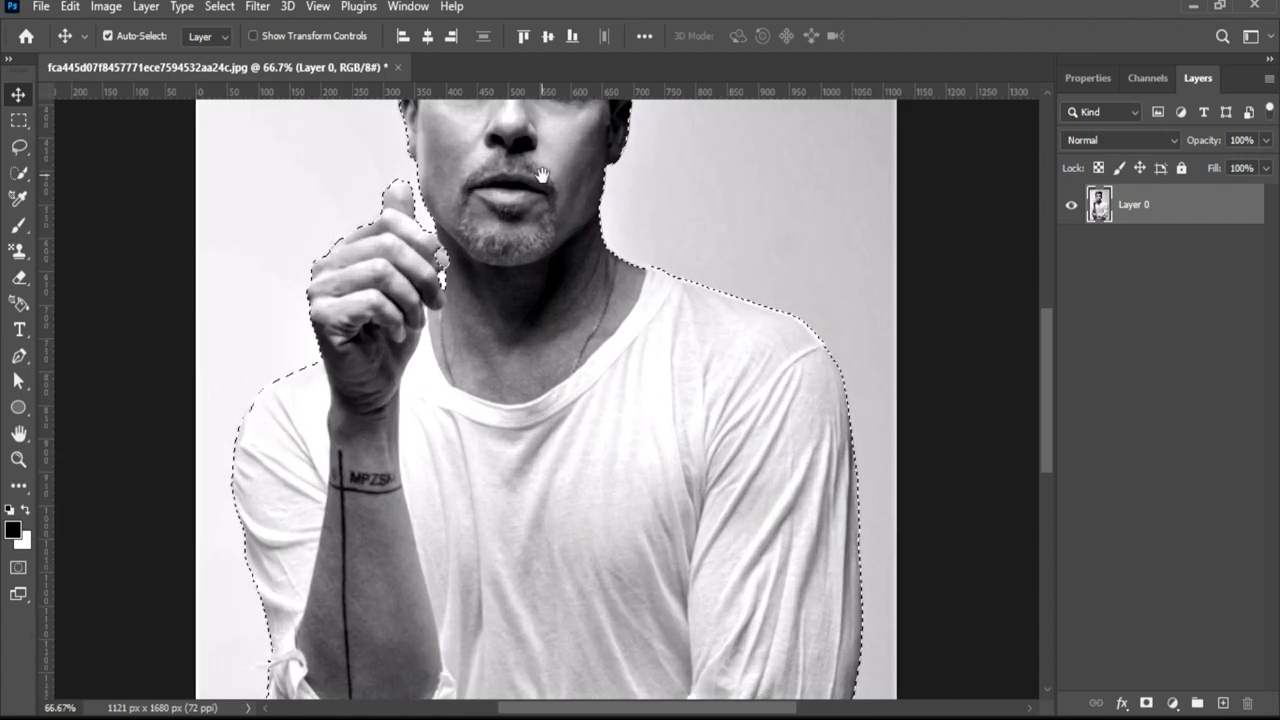
{"action": "left_click_drag", "start_coordinate": [541, 154], "coordinate": [500, 445]}
{"action": "key", "text": "w"}
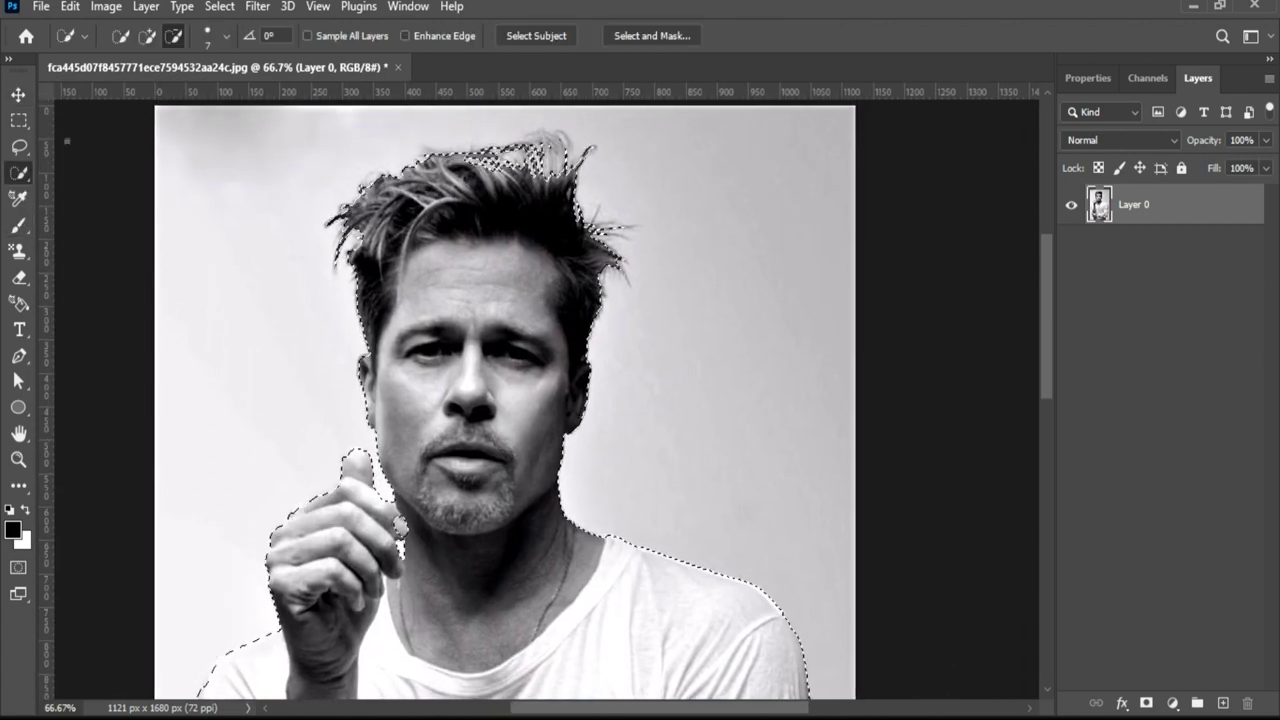
{"action": "left_click_drag", "start_coordinate": [528, 155], "coordinate": [548, 138]}
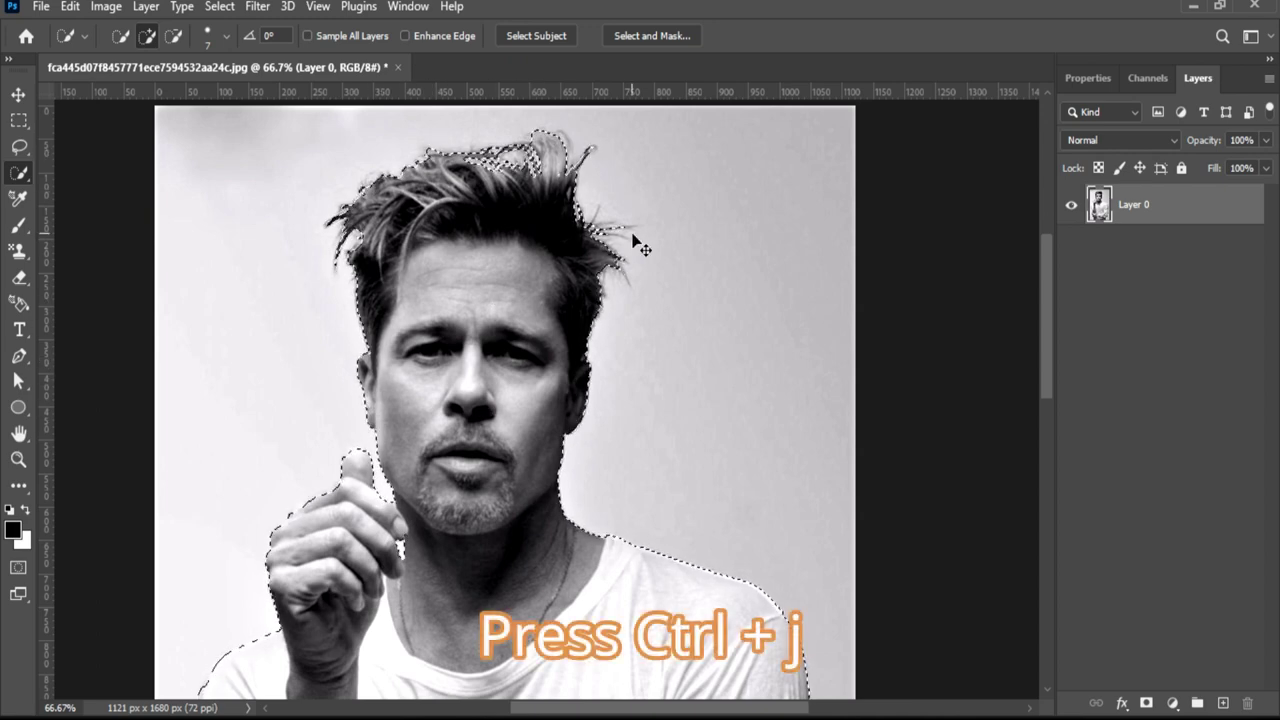
{"action": "key", "text": "ctrl+j"}
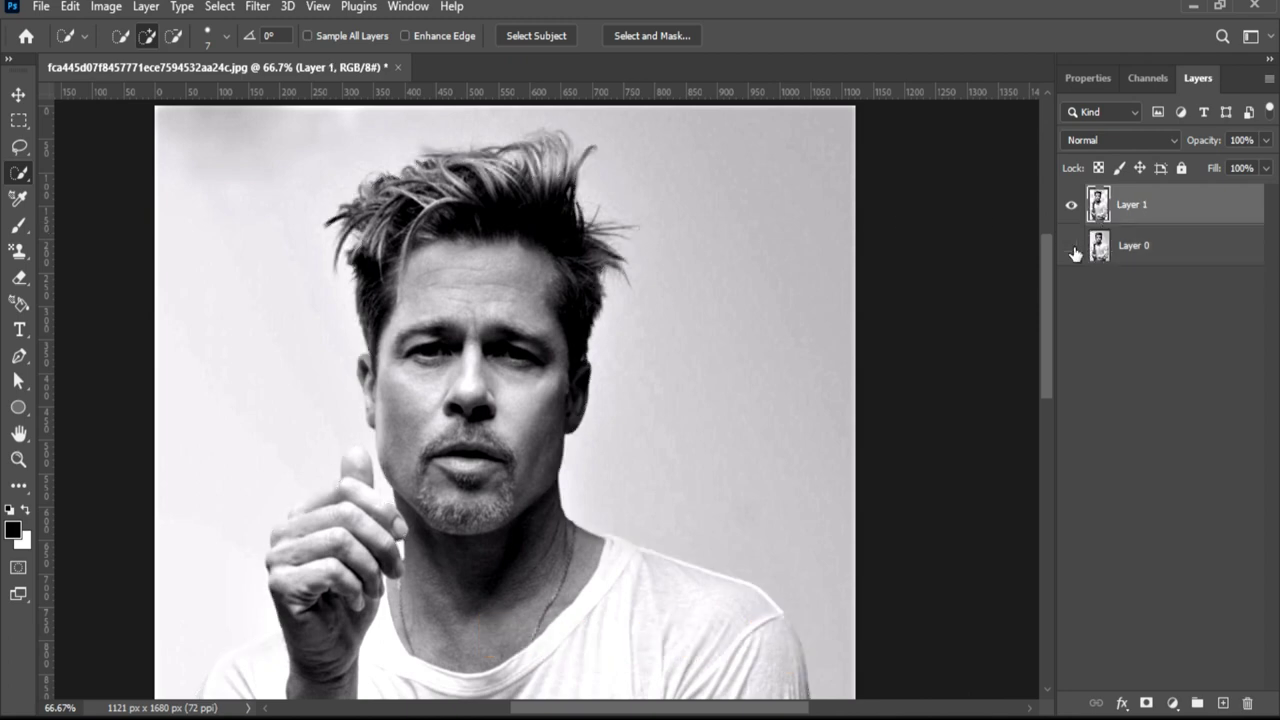
{"action": "left_click", "coordinate": [1072, 246]}
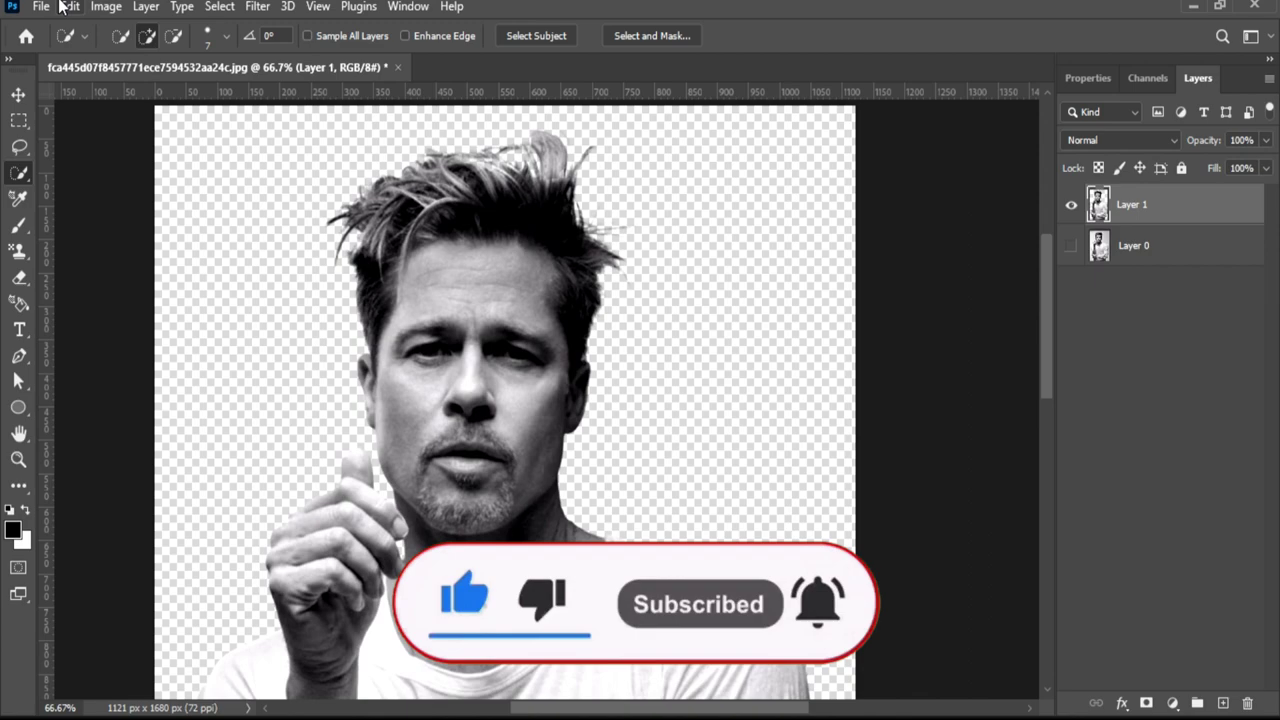
Create a 1920×1080 document and bring the cut-out man into it, positioned to show his face.
{"action": "left_click", "coordinate": [41, 6]}
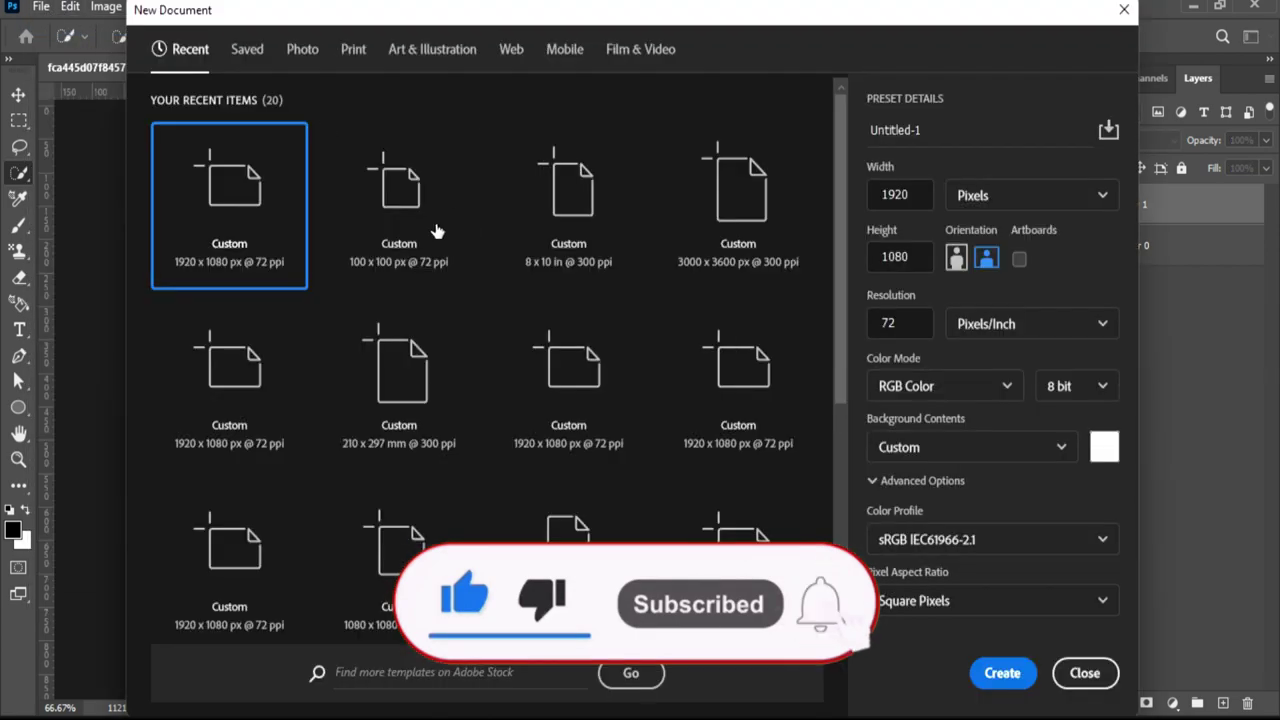
{"action": "double_click", "coordinate": [251, 200]}
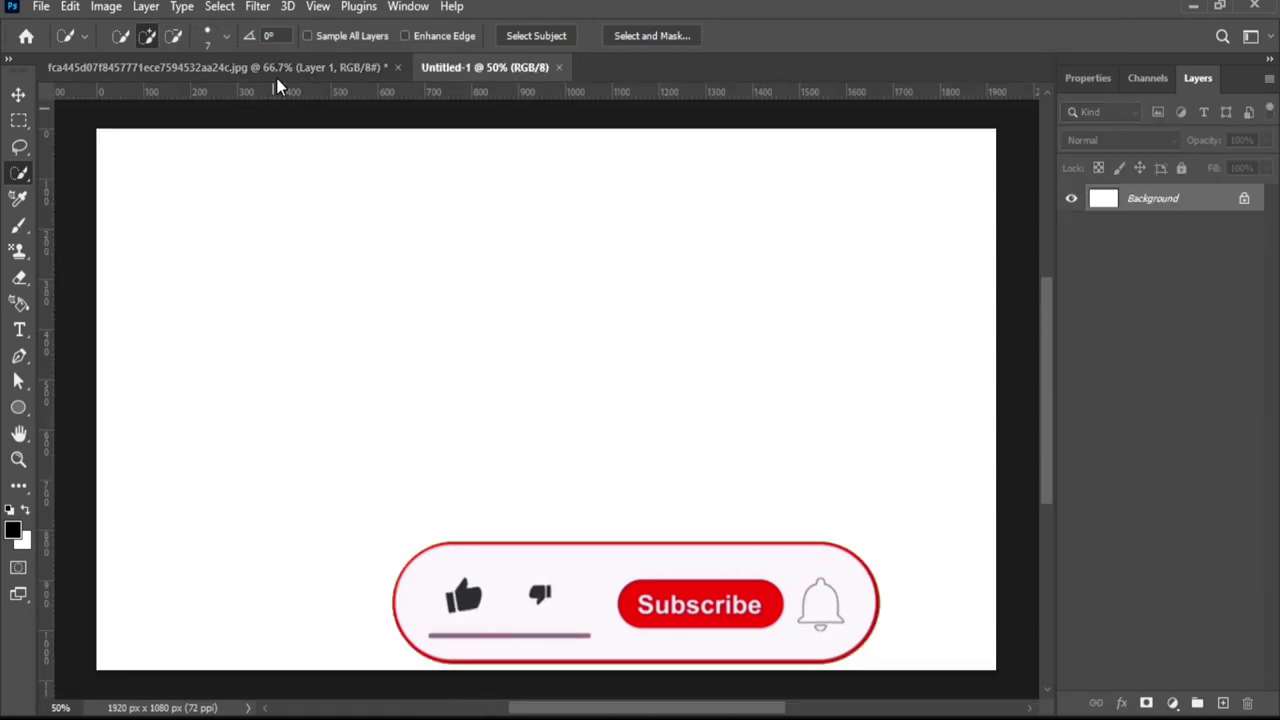
{"action": "left_click", "coordinate": [274, 67]}
{"action": "mouse_move", "coordinate": [1205, 210]}
{"action": "left_mouse_down"}
{"action": "mouse_move", "coordinate": [551, 141]}
{"action": "mouse_move", "coordinate": [560, 300]}
{"action": "left_mouse_up"}
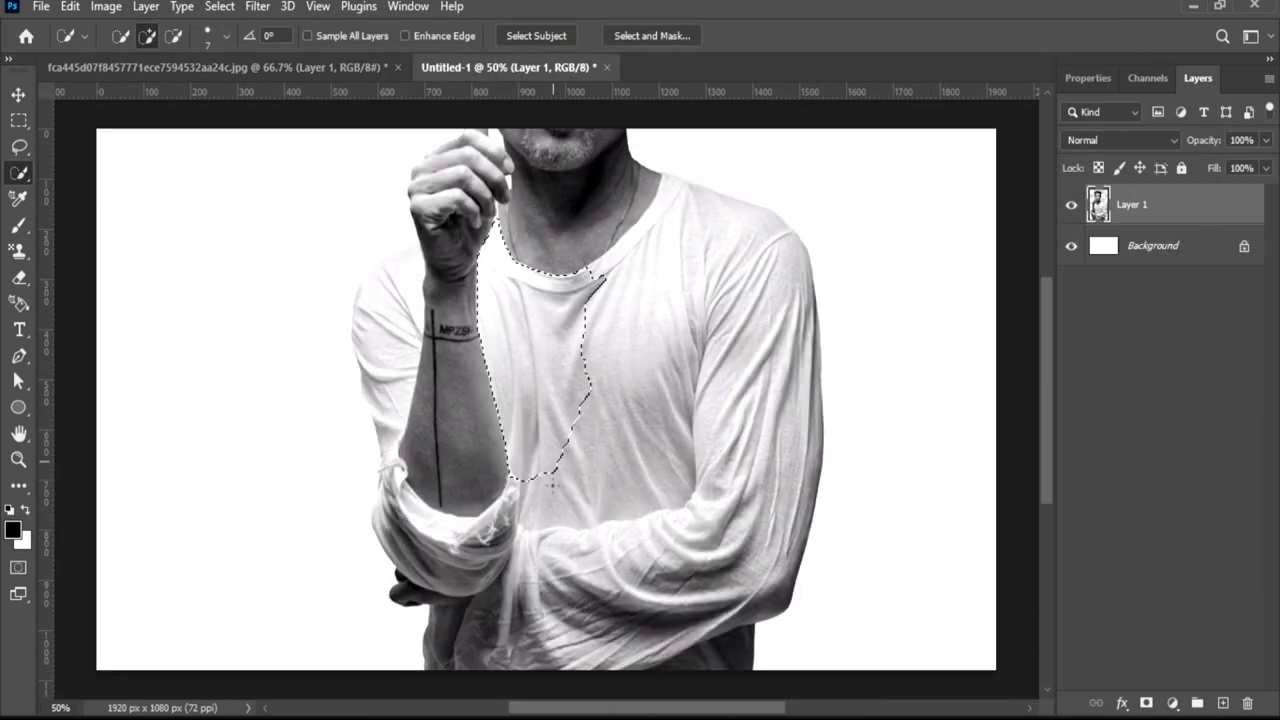
{"action": "left_click", "coordinate": [18, 94]}
{"action": "key", "text": "ctrl+d"}
{"action": "left_click_drag", "start_coordinate": [651, 320], "coordinate": [651, 607]}
Free-transform the portrait to about 102% and apply the change.
{"action": "key", "text": "ctrl+t"}
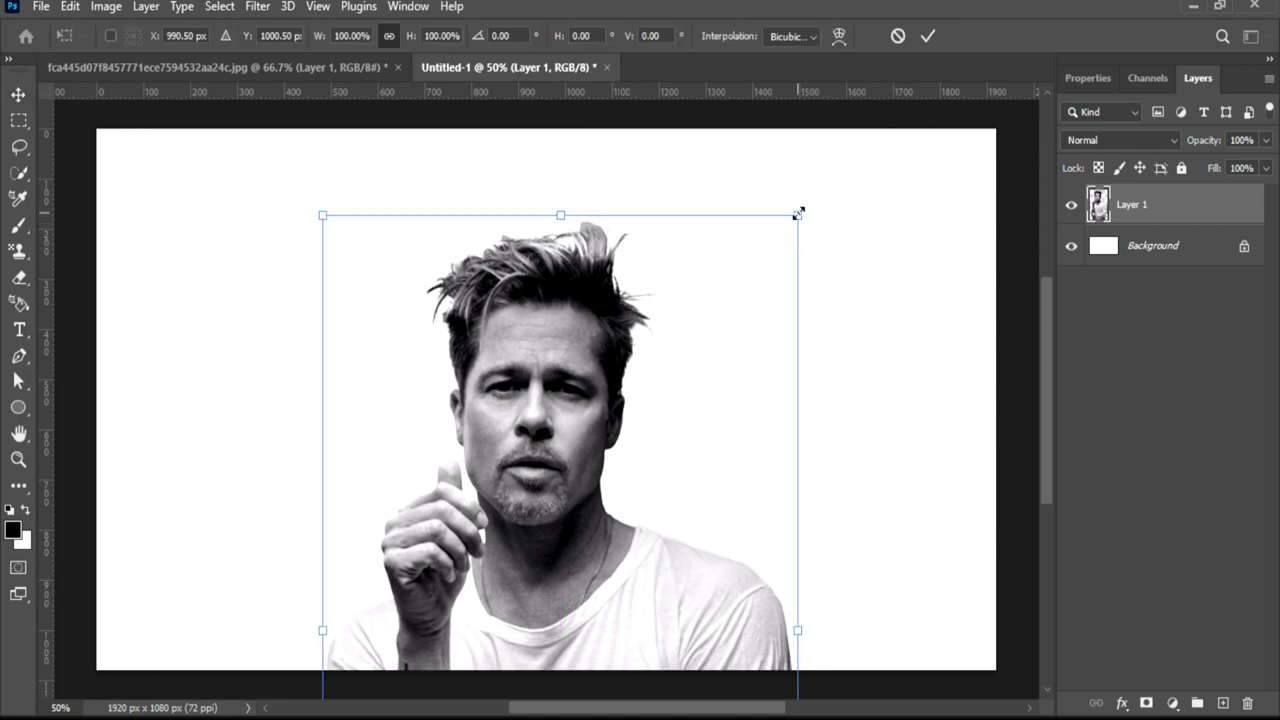
{"action": "mouse_move", "coordinate": [798, 214]}
{"action": "left_mouse_down"}
{"action": "mouse_move", "coordinate": [813, 134]}
{"action": "mouse_move", "coordinate": [791, 177]}
{"action": "left_mouse_up"}
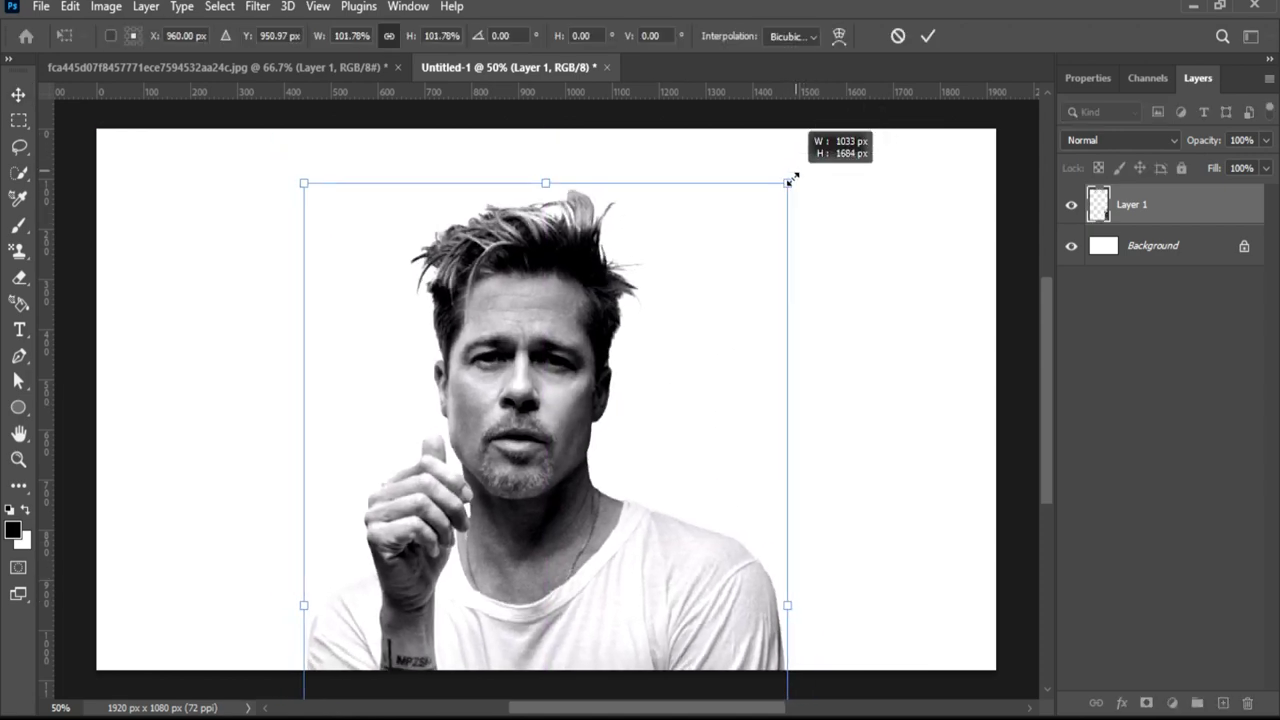
{"action": "left_click_drag", "start_coordinate": [522, 412], "coordinate": [537, 435]}
{"action": "key", "text": "Return"}
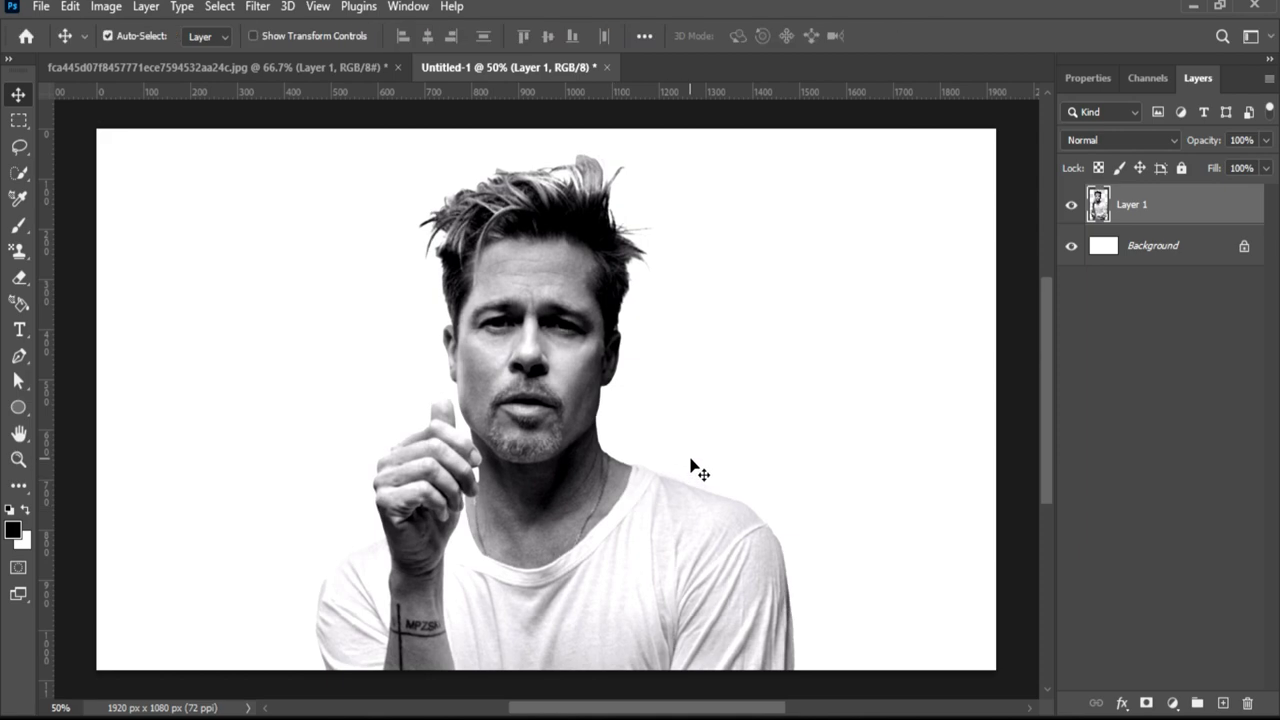
Add a Curves adjustment with darker shadows and lifted highlights, clipped to Layer 1.
{"action": "left_click", "coordinate": [1173, 703]}
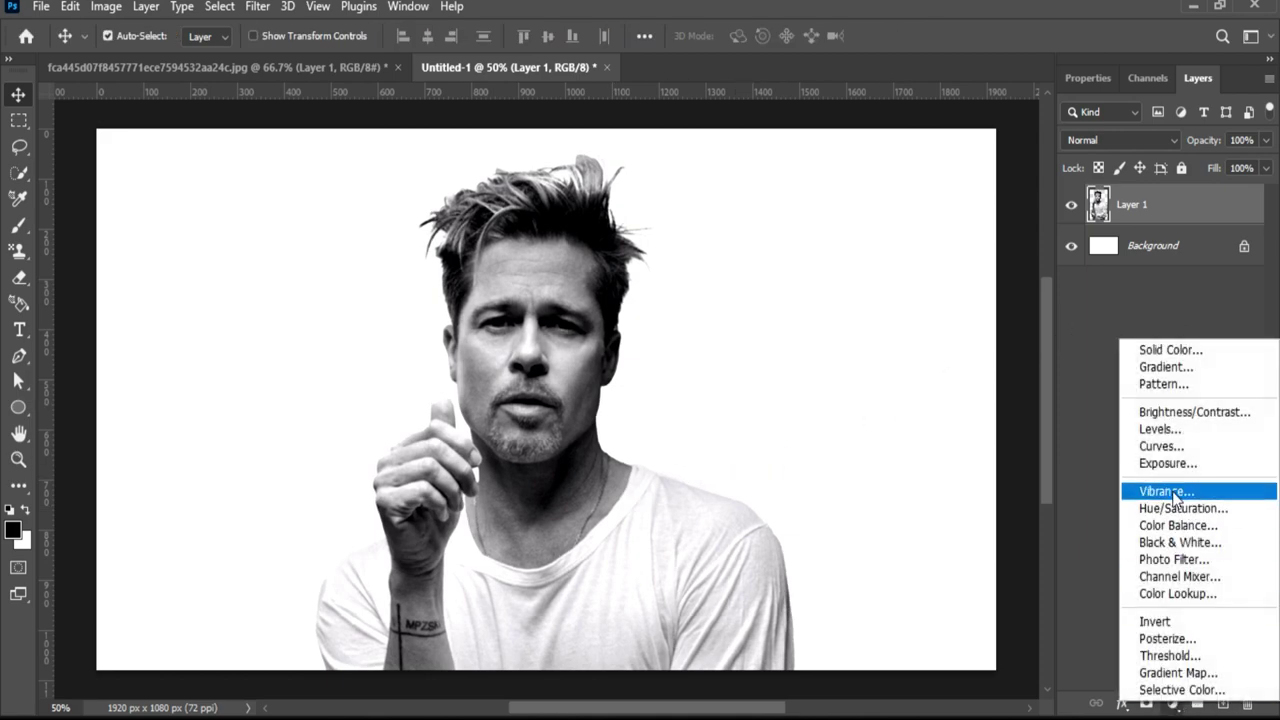
{"action": "left_click", "coordinate": [1177, 446]}
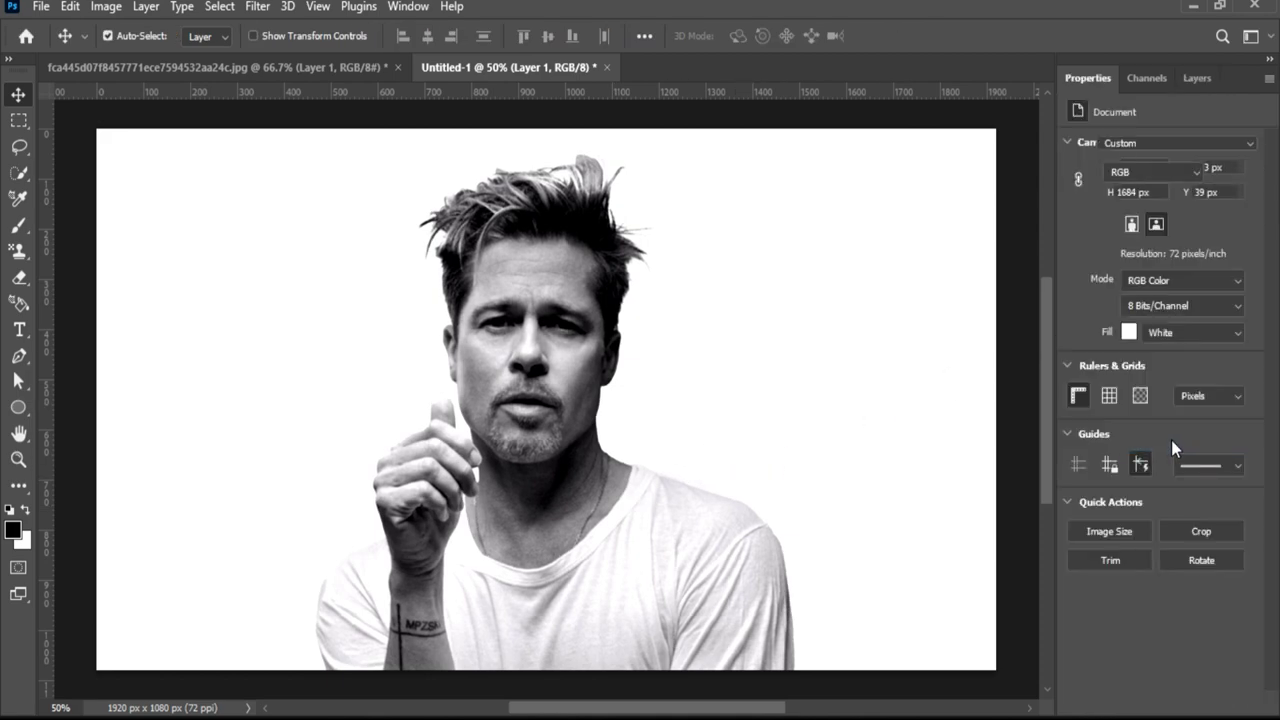
{"action": "left_click_drag", "start_coordinate": [1148, 300], "coordinate": [1150, 315]}
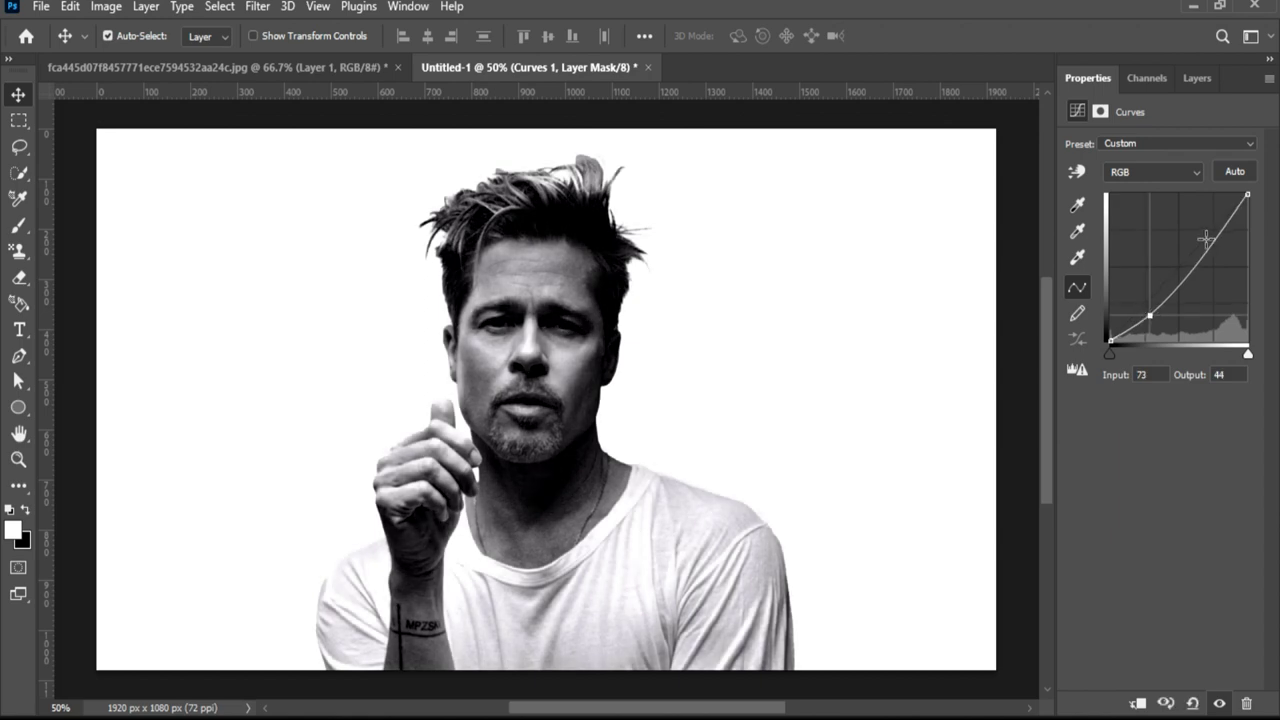
{"action": "left_click_drag", "start_coordinate": [1206, 238], "coordinate": [1207, 229]}
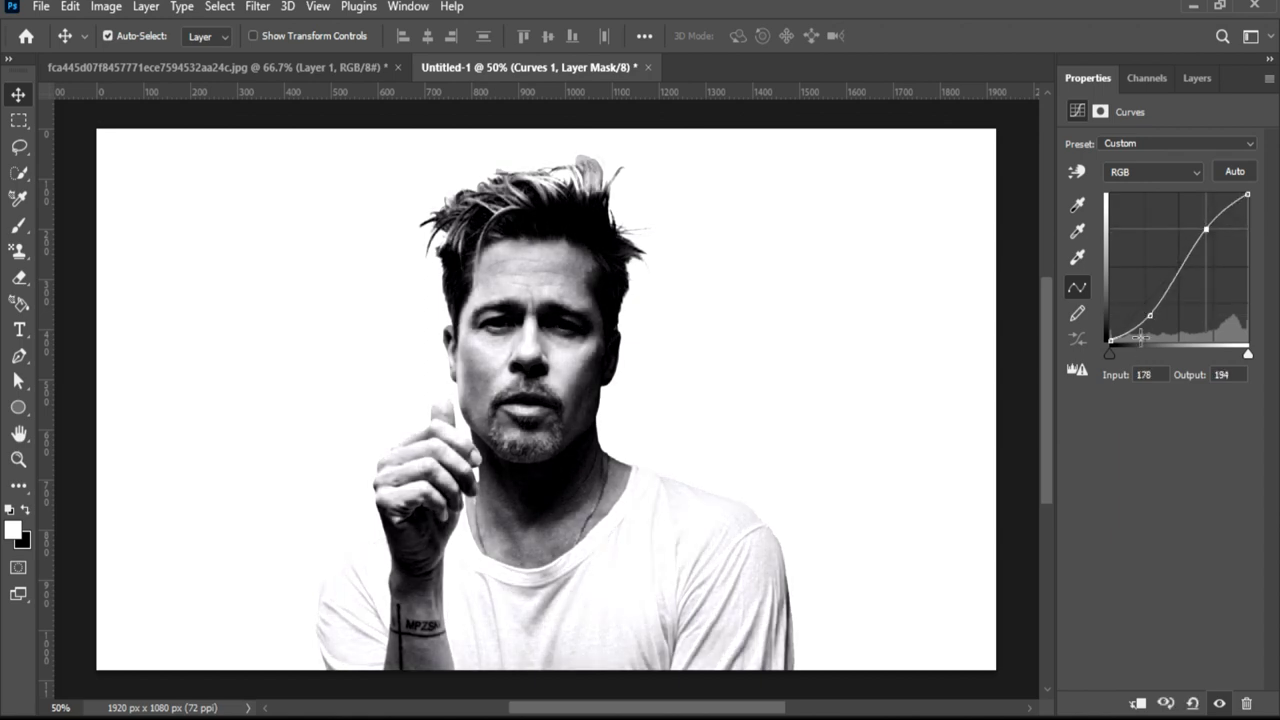
{"action": "left_click_drag", "start_coordinate": [1148, 316], "coordinate": [1146, 312]}
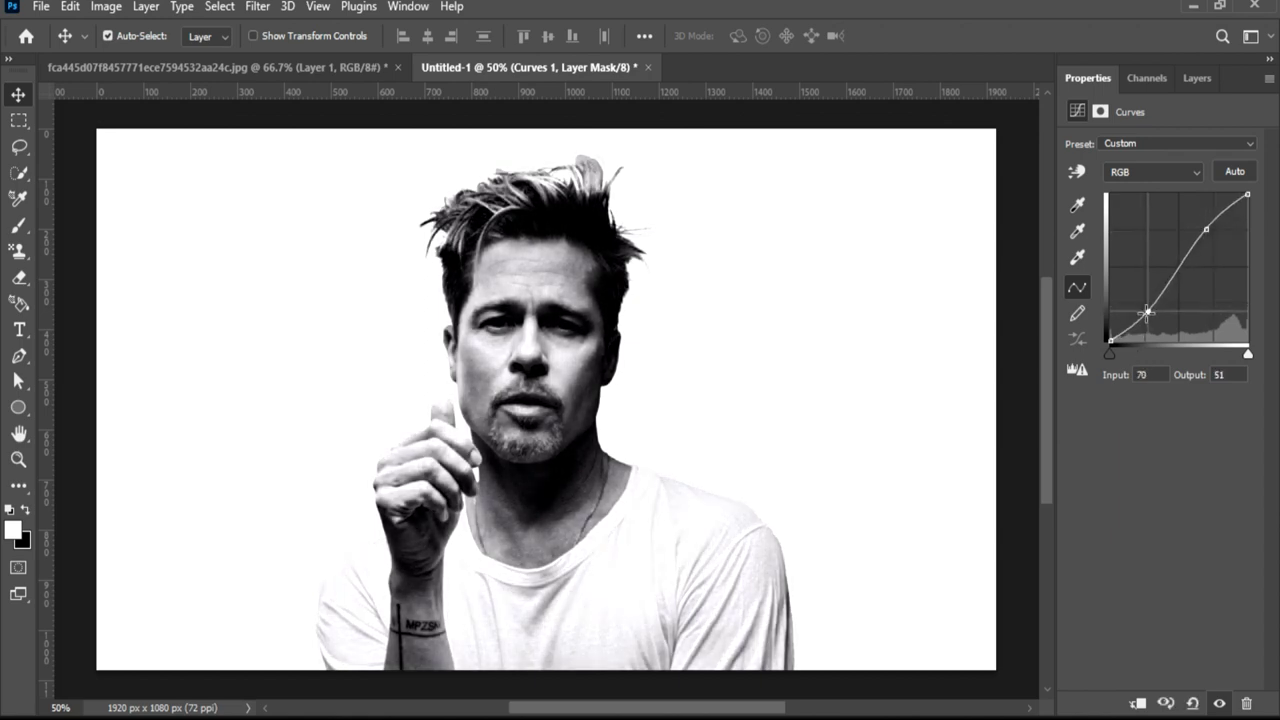
{"action": "left_click", "coordinate": [1198, 78]}
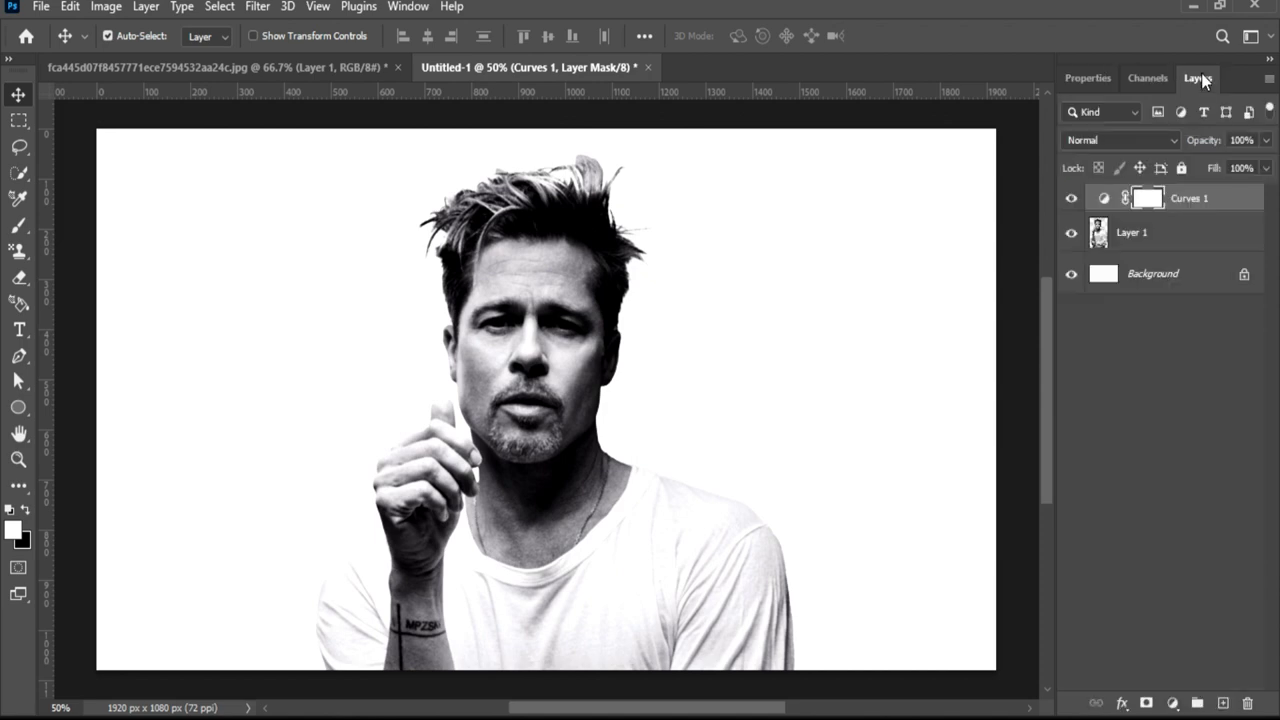
{"action": "left_click", "coordinate": [1183, 215], "text": "alt"}
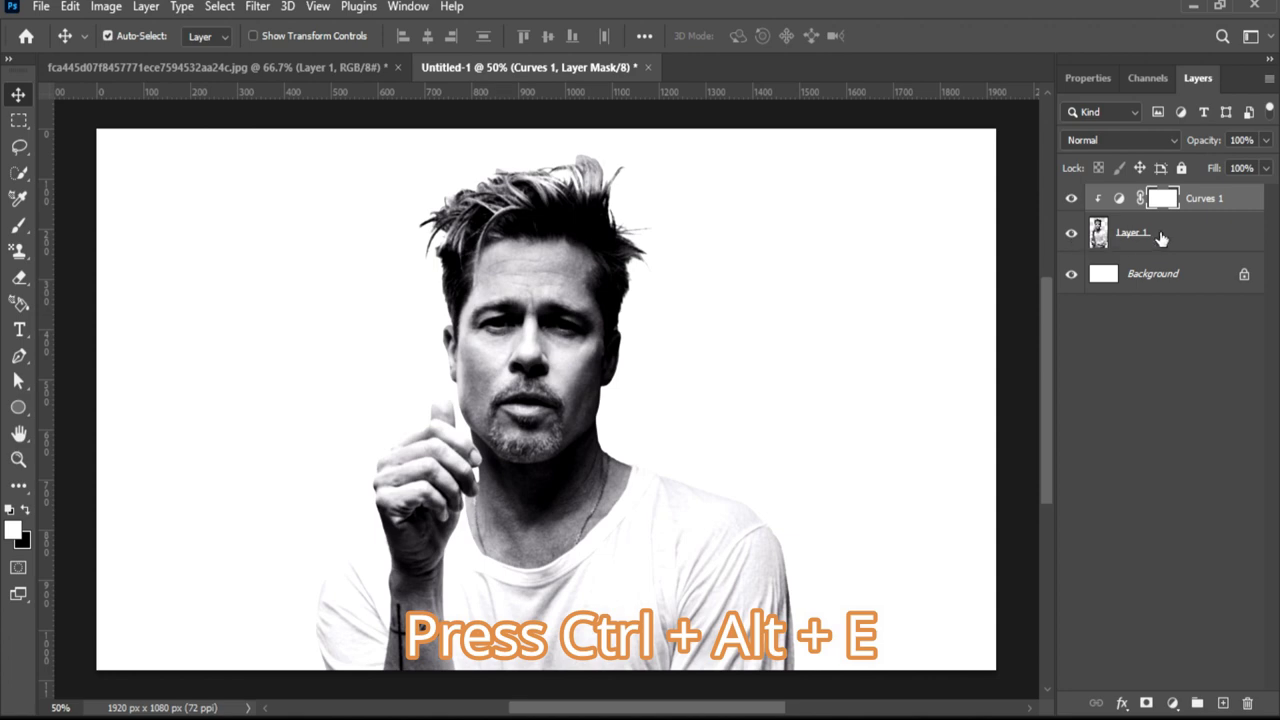
Stamp Layer 1 and Curves 1 into a merged layer and hide both originals.
{"action": "left_click", "coordinate": [1174, 236], "text": "shift"}
{"action": "key", "text": "ctrl+alt+e"}
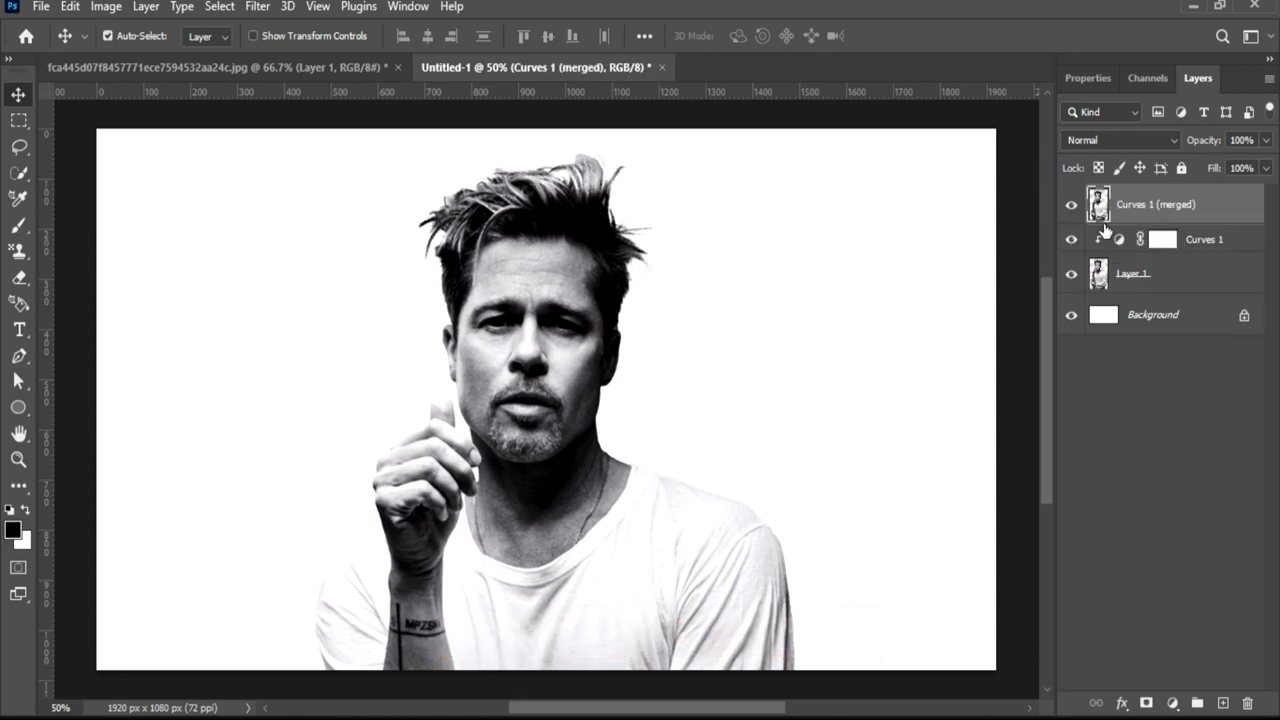
{"action": "left_click", "coordinate": [1071, 272]}
{"action": "left_click", "coordinate": [1071, 204]}
{"action": "left_click", "coordinate": [1071, 204]}
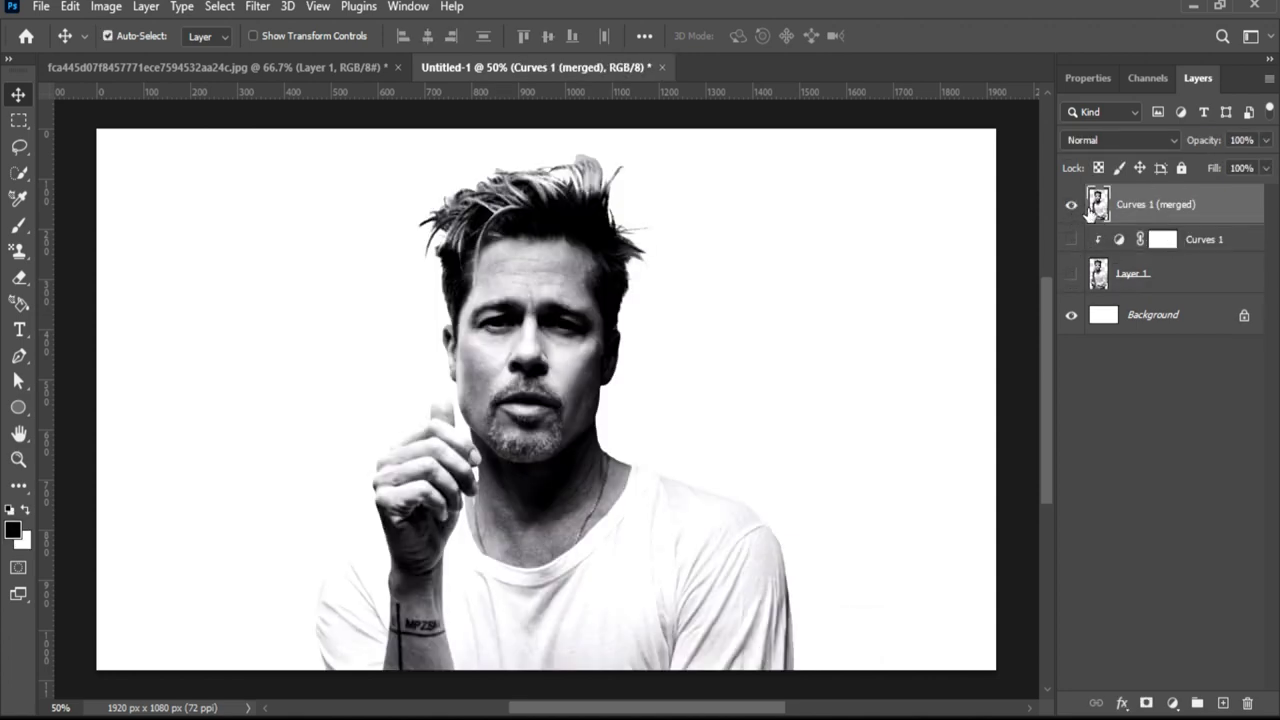
Zoom in and pan around to inspect the face and hair up close.
{"action": "key", "text": "ctrl+plus"}
{"action": "key", "text": "ctrl+plus"}
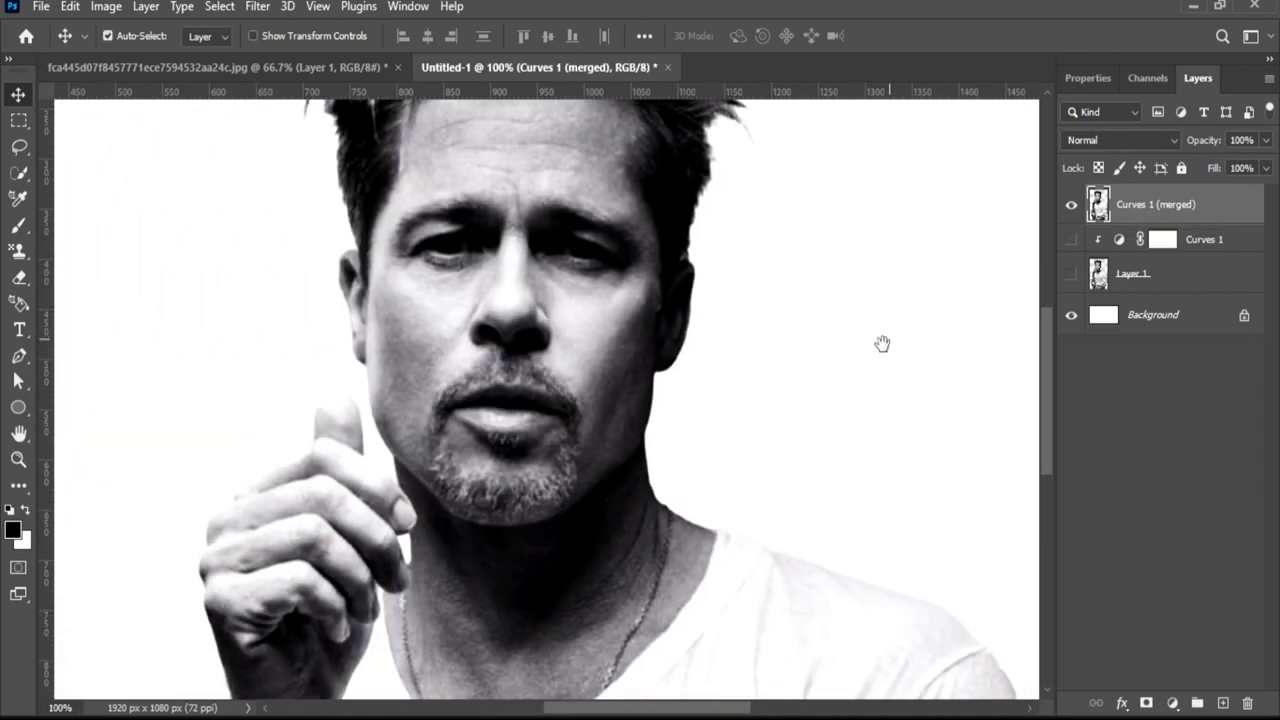
{"action": "left_click_drag", "start_coordinate": [882, 343], "coordinate": [848, 518]}
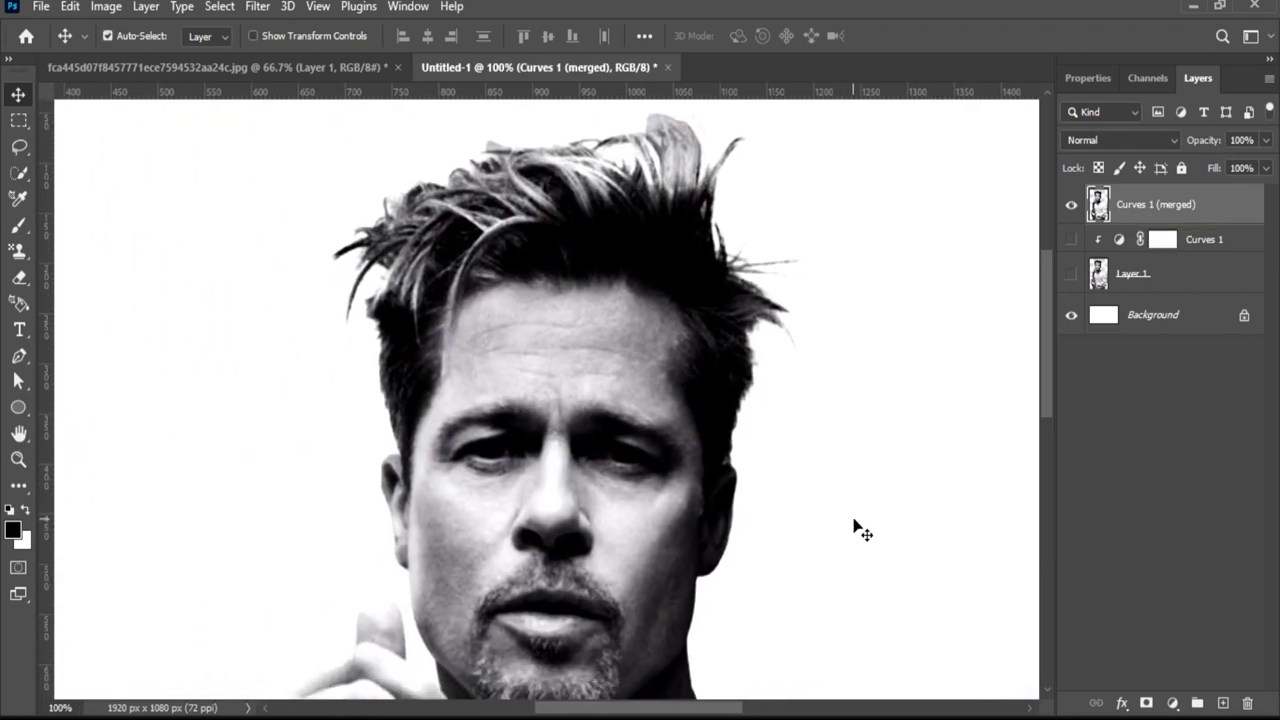
{"action": "scroll", "coordinate": [862, 530], "scroll_direction": "up", "scroll_amount": 2}
{"action": "scroll", "coordinate": [863, 529], "scroll_direction": "down", "scroll_amount": 2}
{"action": "scroll", "coordinate": [447, 318], "scroll_direction": "down", "scroll_amount": 3}
Set up the Smudge tool with a Hard Round 83 tip shrunk small, zoomed in on the nose.
{"action": "key", "text": "i"}
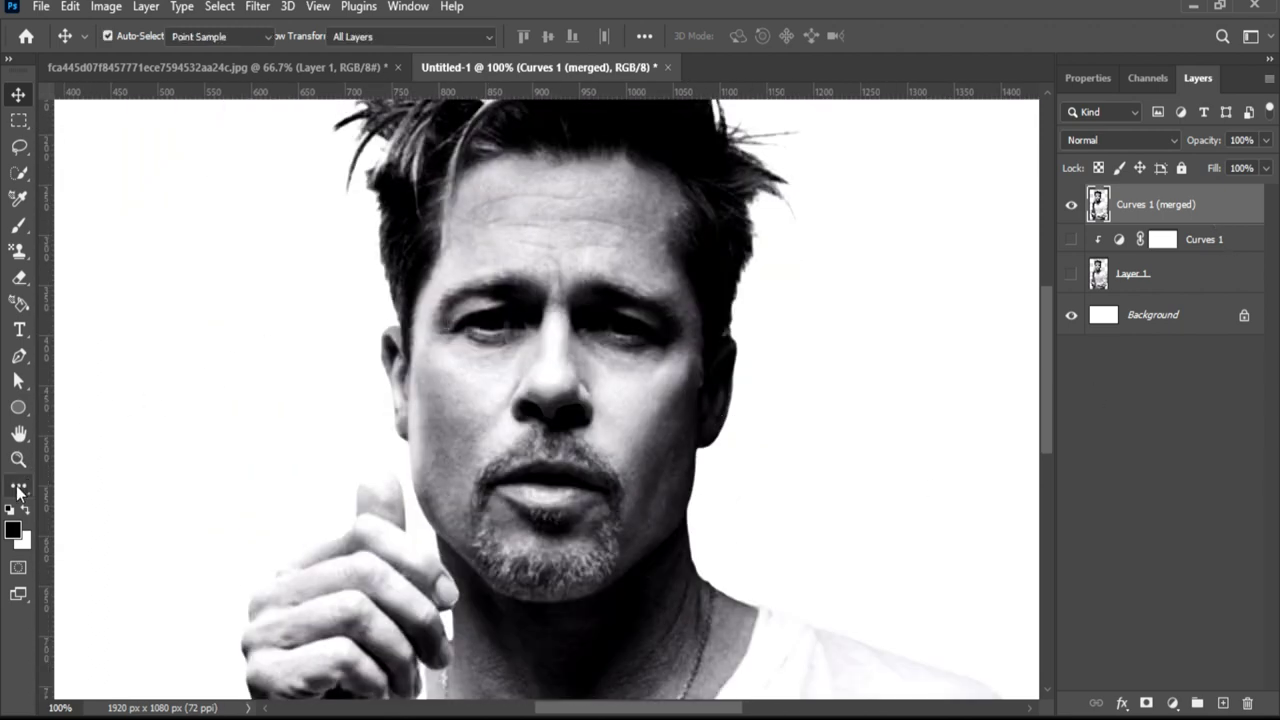
{"action": "left_click", "coordinate": [28, 483]}
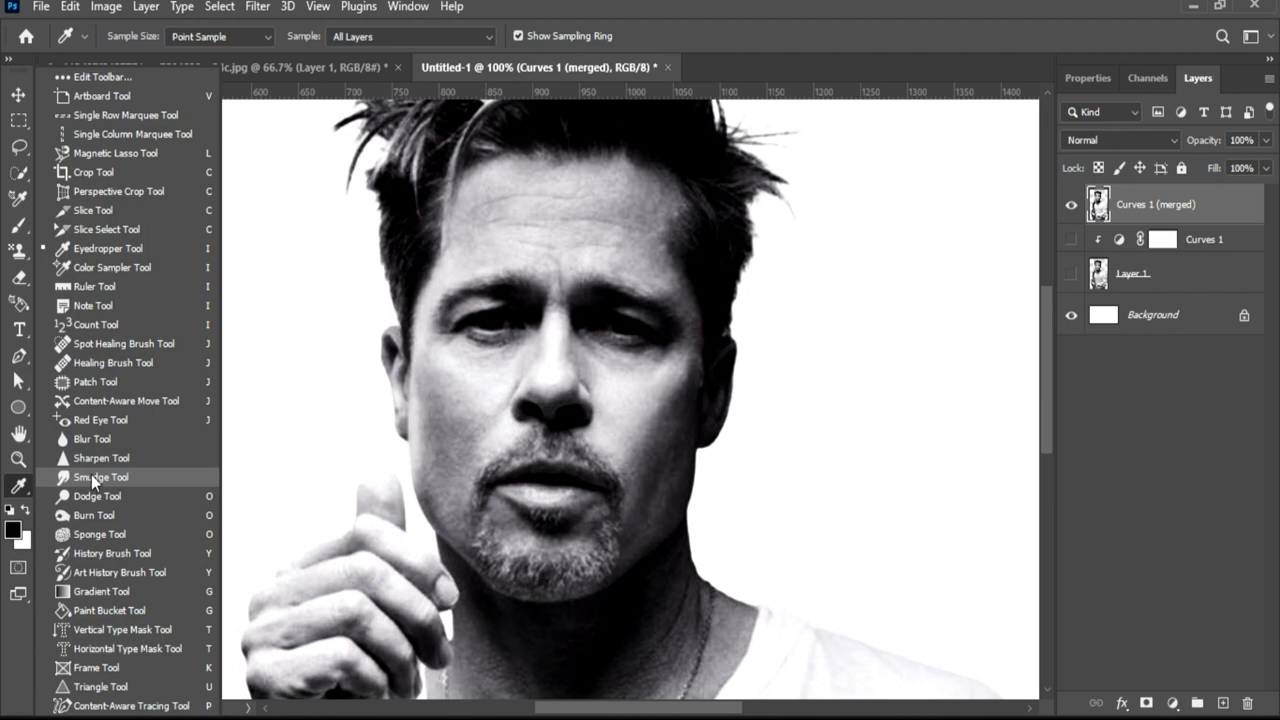
{"action": "left_click", "coordinate": [133, 477]}
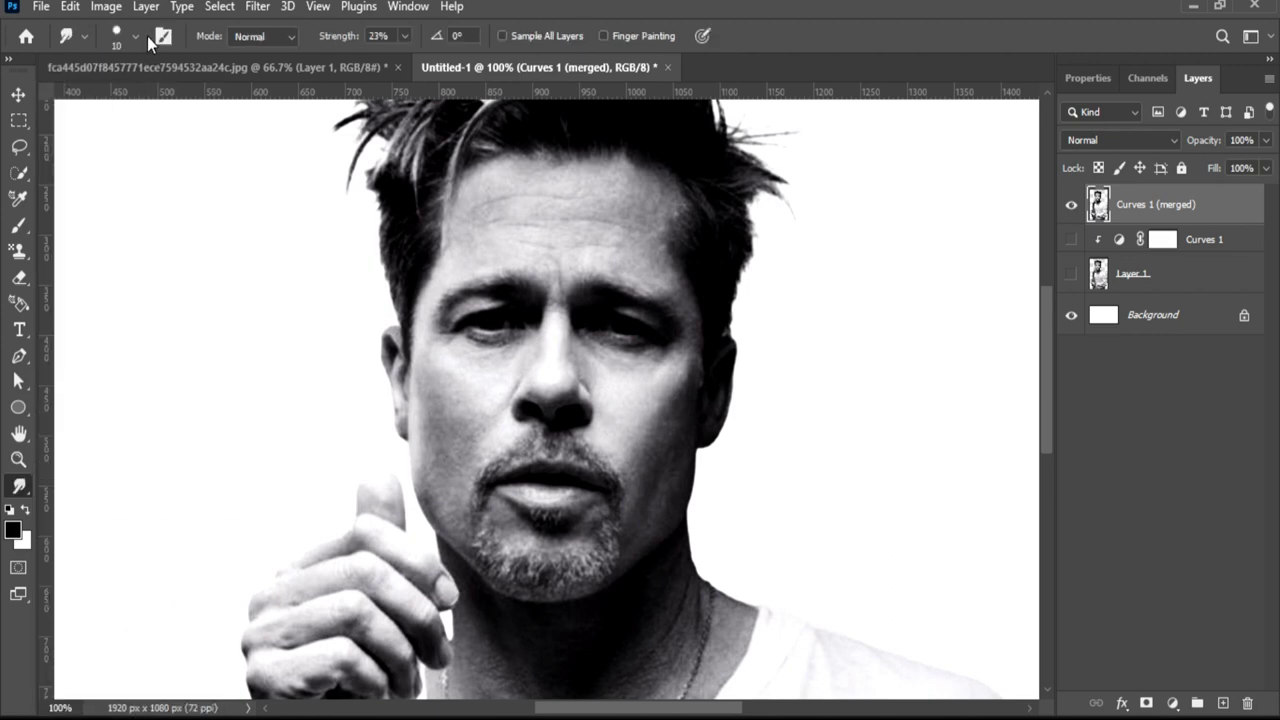
{"action": "left_click", "coordinate": [135, 38]}
{"action": "scroll", "coordinate": [423, 309], "scroll_direction": "up", "scroll_amount": 3}
{"action": "scroll", "coordinate": [230, 444], "scroll_direction": "up", "scroll_amount": 3}
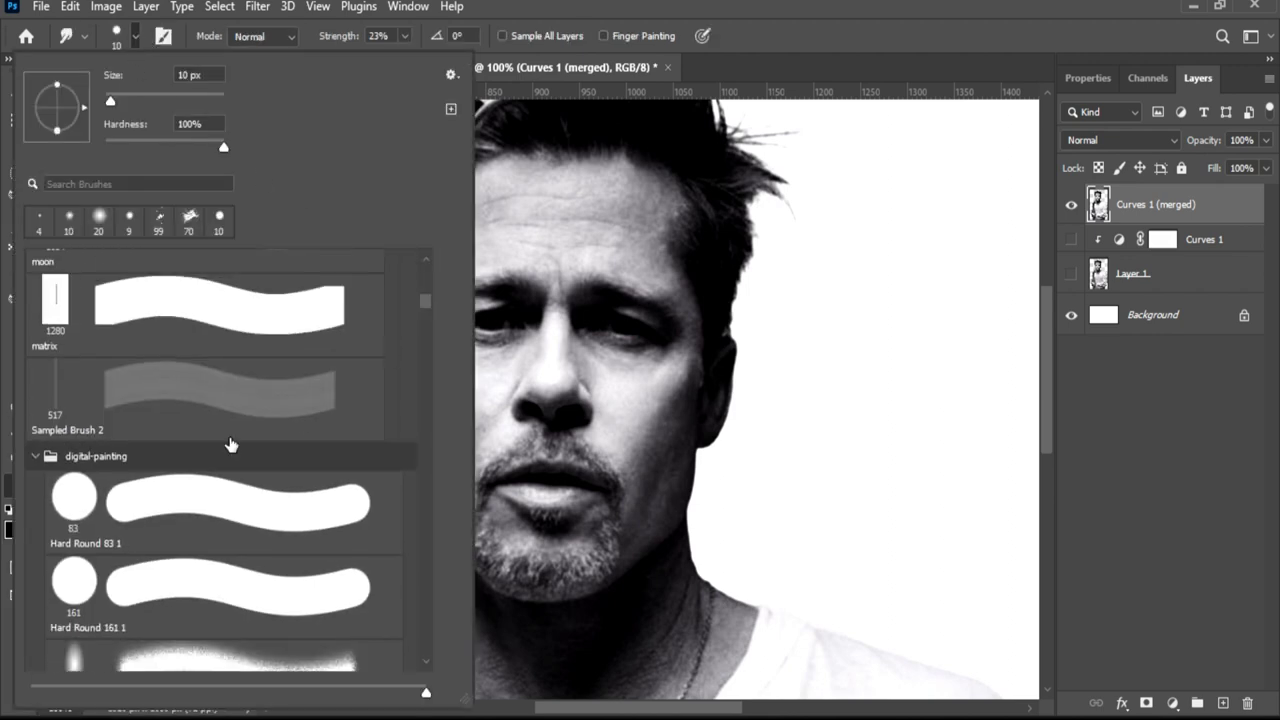
{"action": "double_click", "coordinate": [194, 505]}
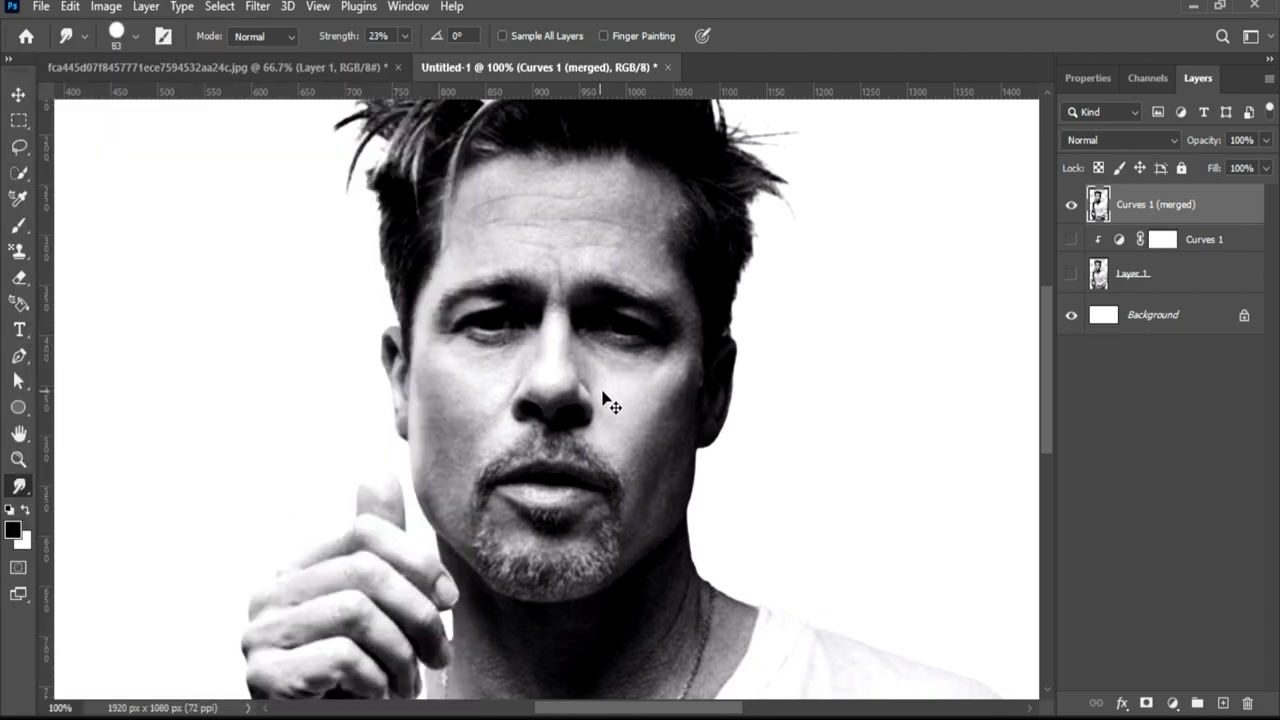
{"action": "key", "text": "ctrl+plus"}
{"action": "key", "text": "ctrl+plus"}
{"action": "key", "text": "bracketleft"}
{"action": "key", "text": "bracketleft"}
{"action": "key", "text": "bracketleft"}
{"action": "key", "text": "bracketleft"}
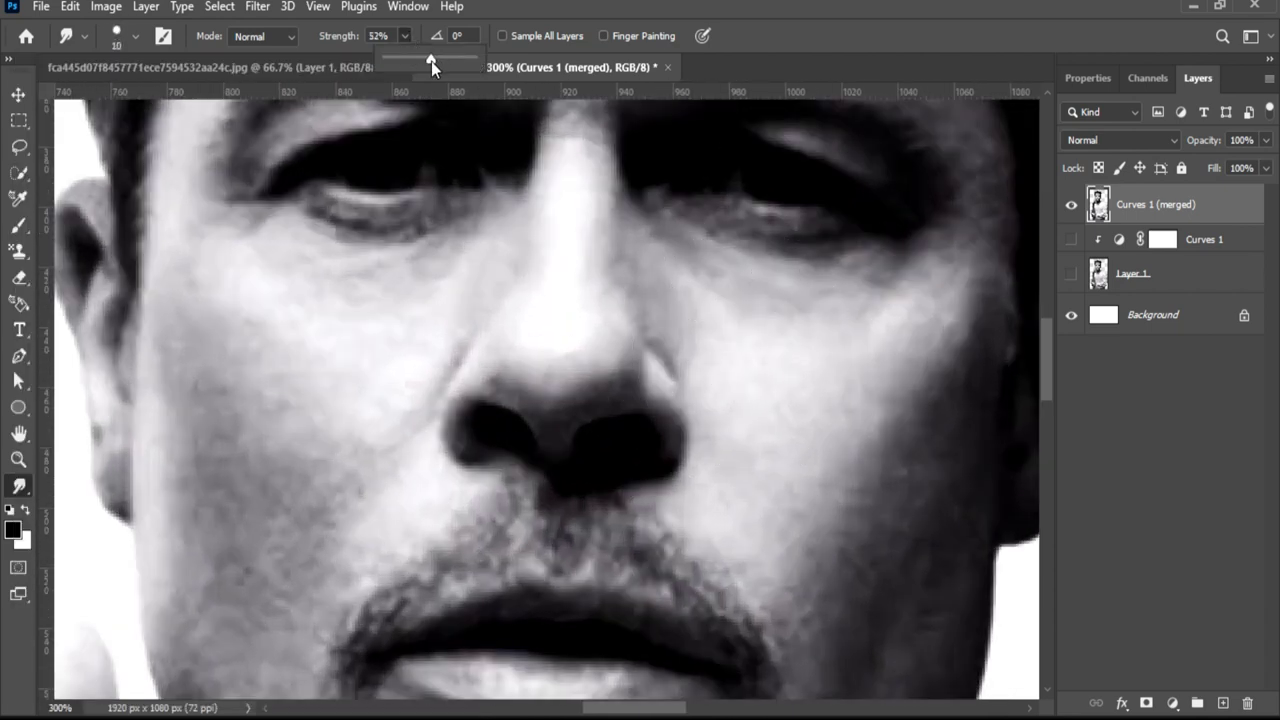
Smudge smooth the right under-eye shadow, nose crease and cheek highlight toward the upper lip.
{"action": "left_click_drag", "start_coordinate": [882, 265], "coordinate": [799, 285]}
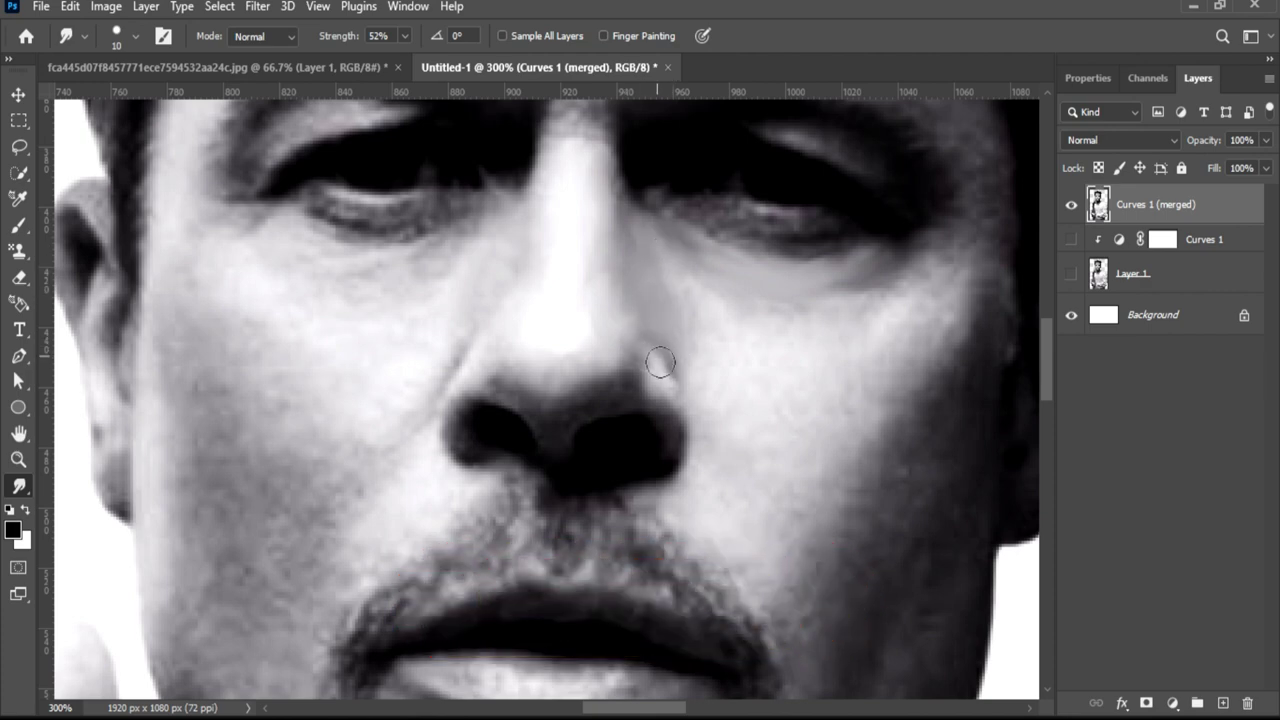
{"action": "left_click_drag", "start_coordinate": [670, 330], "coordinate": [677, 380]}
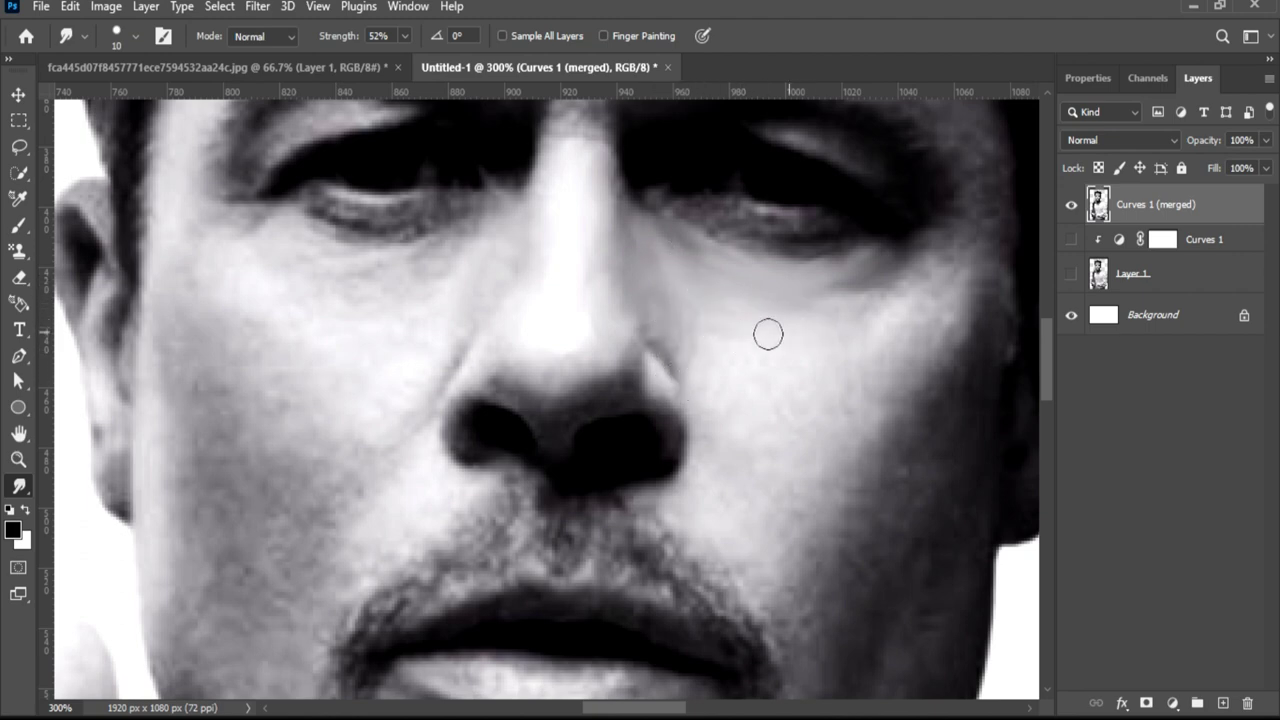
{"action": "key", "text": "]"}
{"action": "key", "text": "]"}
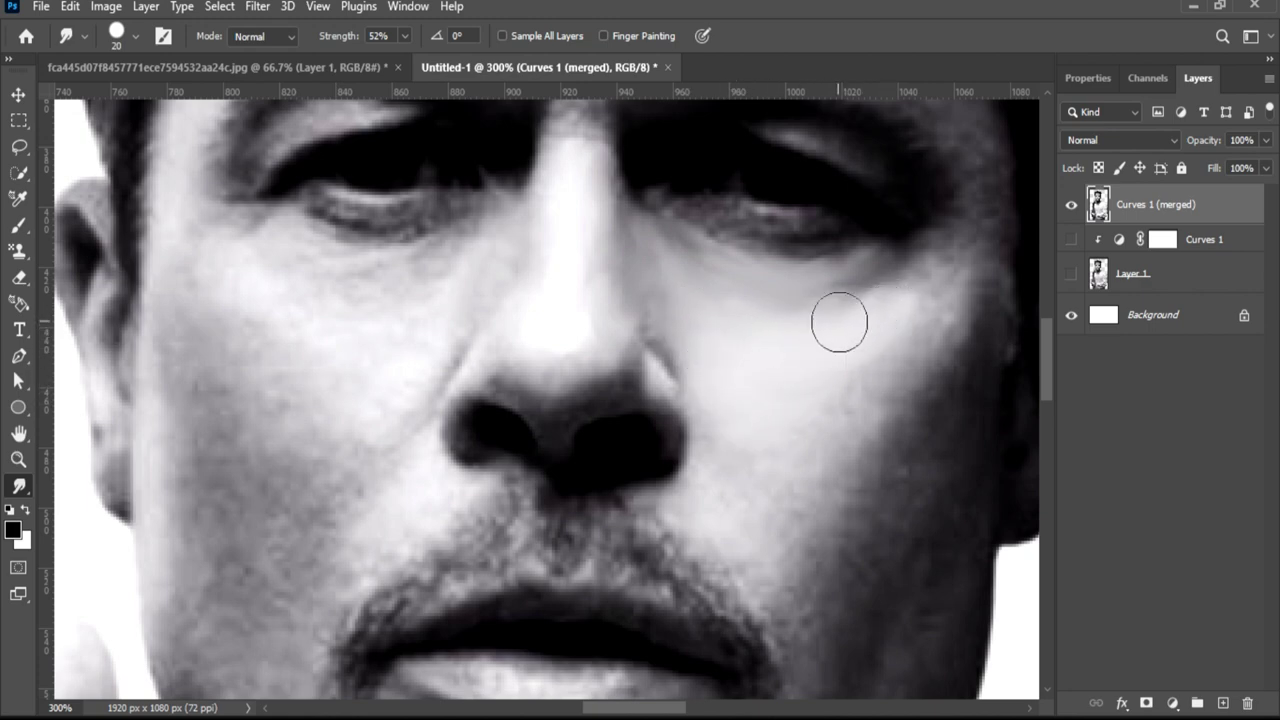
{"action": "mouse_move", "coordinate": [843, 397]}
{"action": "left_mouse_down"}
{"action": "mouse_move", "coordinate": [930, 330]}
{"action": "mouse_move", "coordinate": [713, 432]}
{"action": "left_mouse_up"}
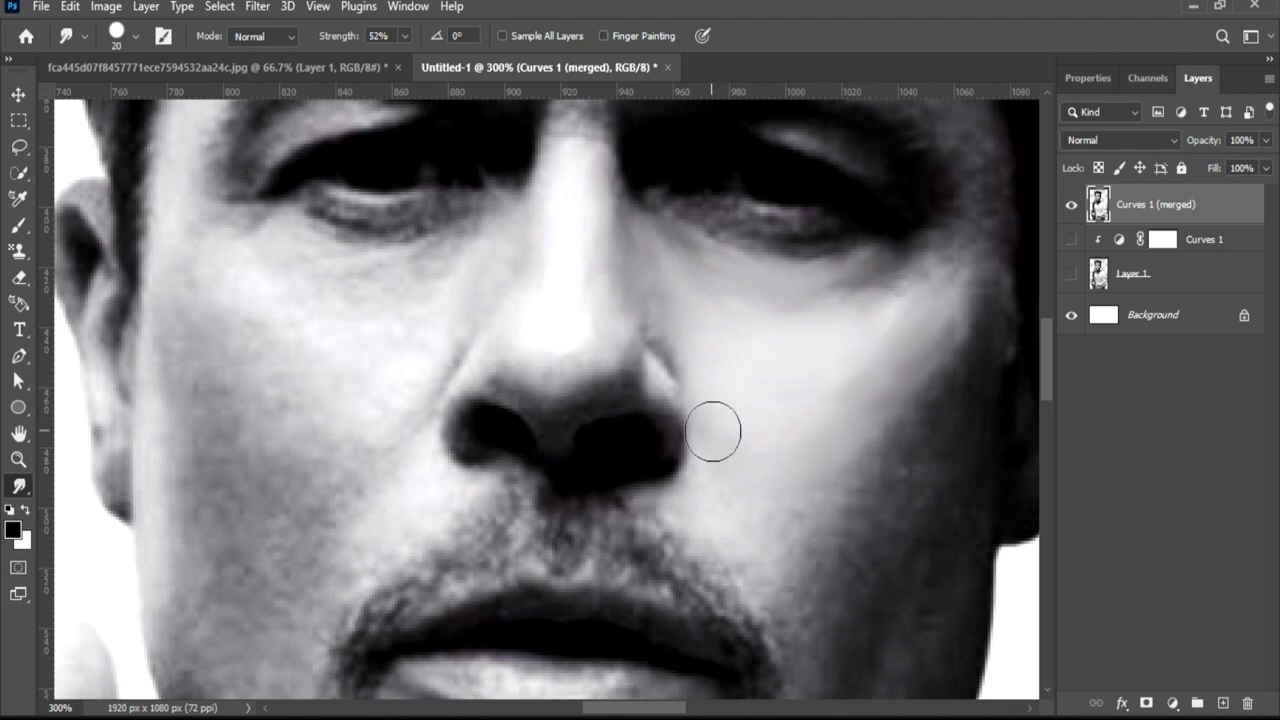
{"action": "left_click_drag", "start_coordinate": [746, 437], "coordinate": [716, 507]}
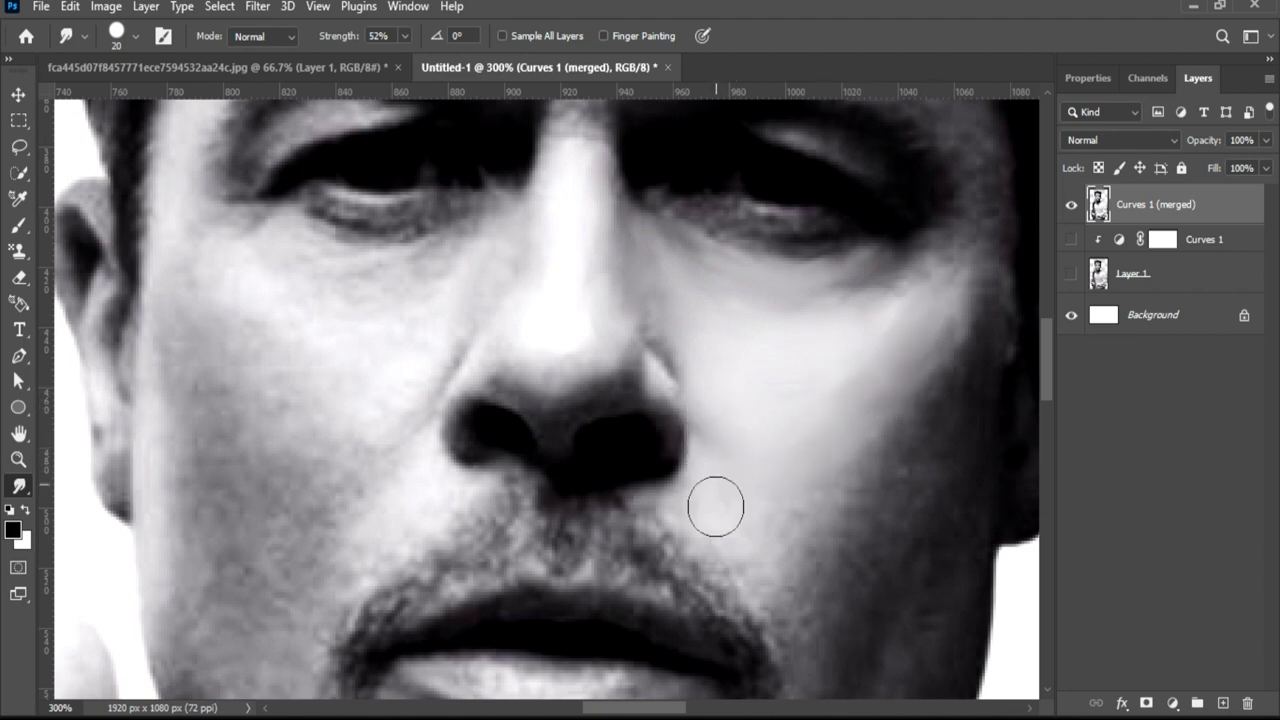
Smooth the cheek beside the lip corner and the under-eye crease, then set strength to 12%.
{"action": "key", "text": "bracketleft"}
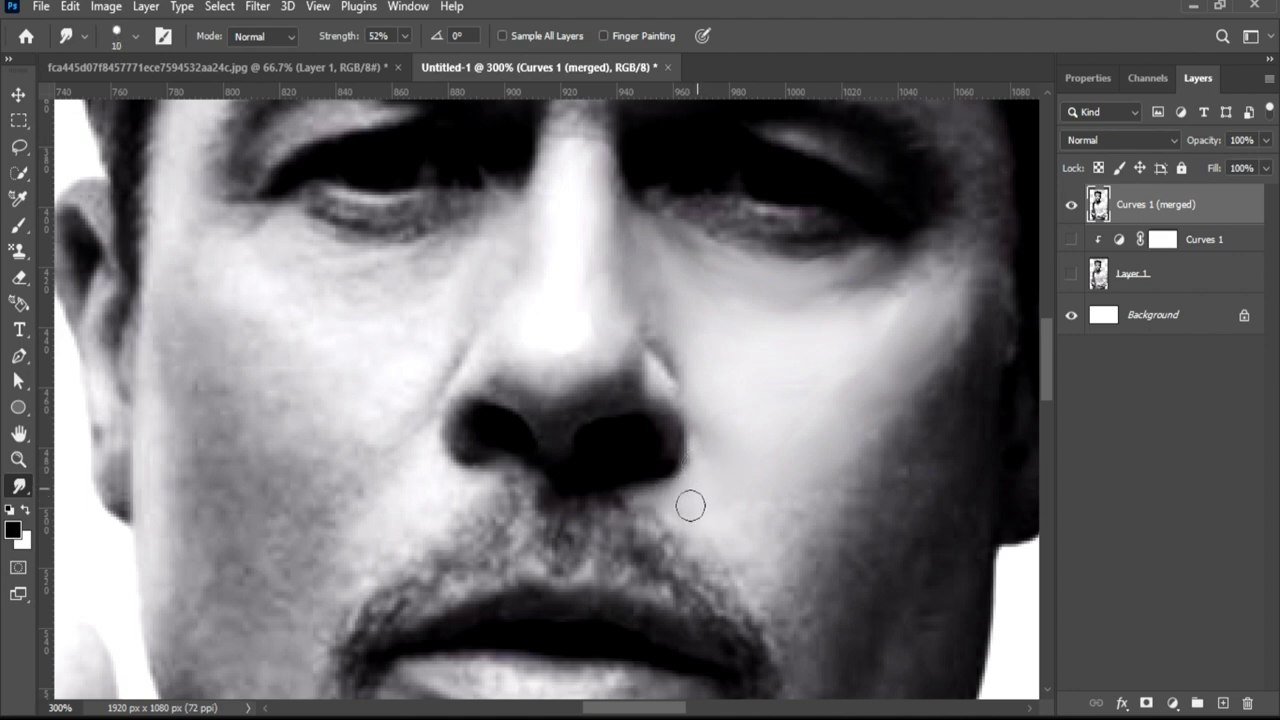
{"action": "mouse_move", "coordinate": [754, 521]}
{"action": "left_mouse_down"}
{"action": "mouse_move", "coordinate": [777, 537]}
{"action": "mouse_move", "coordinate": [830, 498]}
{"action": "left_mouse_up"}
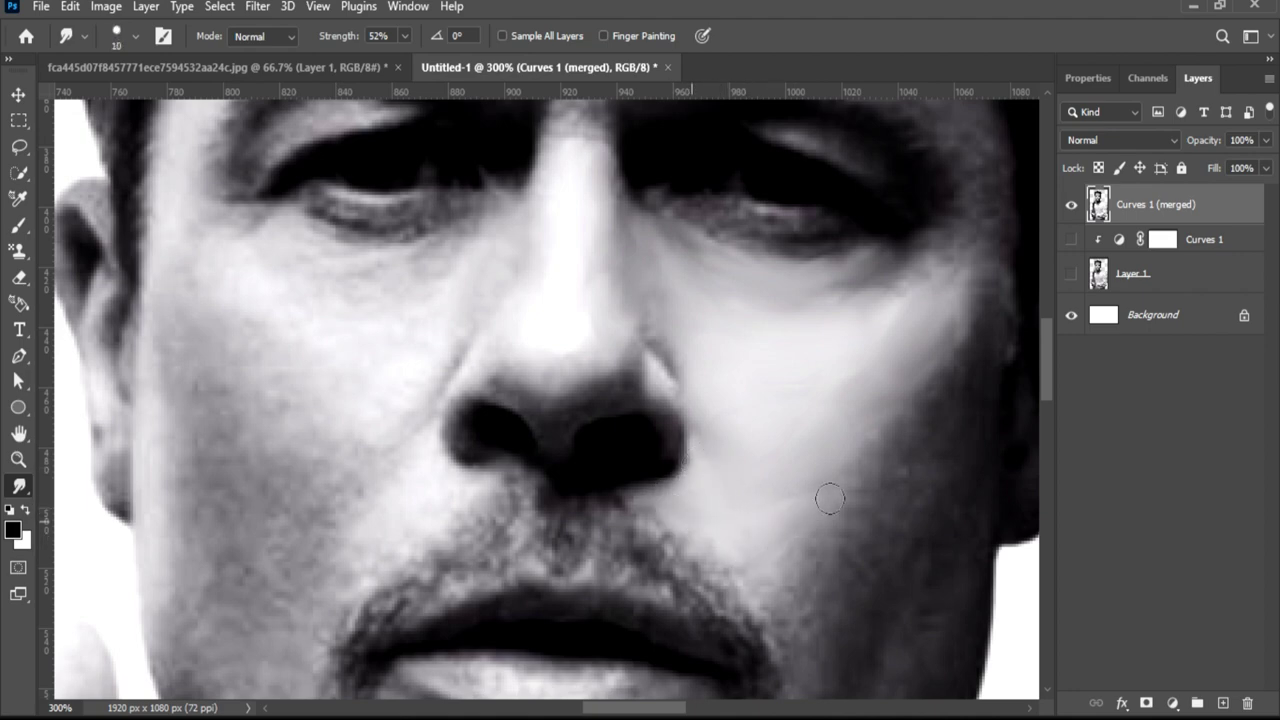
{"action": "mouse_move", "coordinate": [898, 289]}
{"action": "left_mouse_down"}
{"action": "mouse_move", "coordinate": [803, 303]}
{"action": "mouse_move", "coordinate": [891, 286]}
{"action": "mouse_move", "coordinate": [822, 317]}
{"action": "left_mouse_up"}
{"action": "key", "text": "bracketleft"}
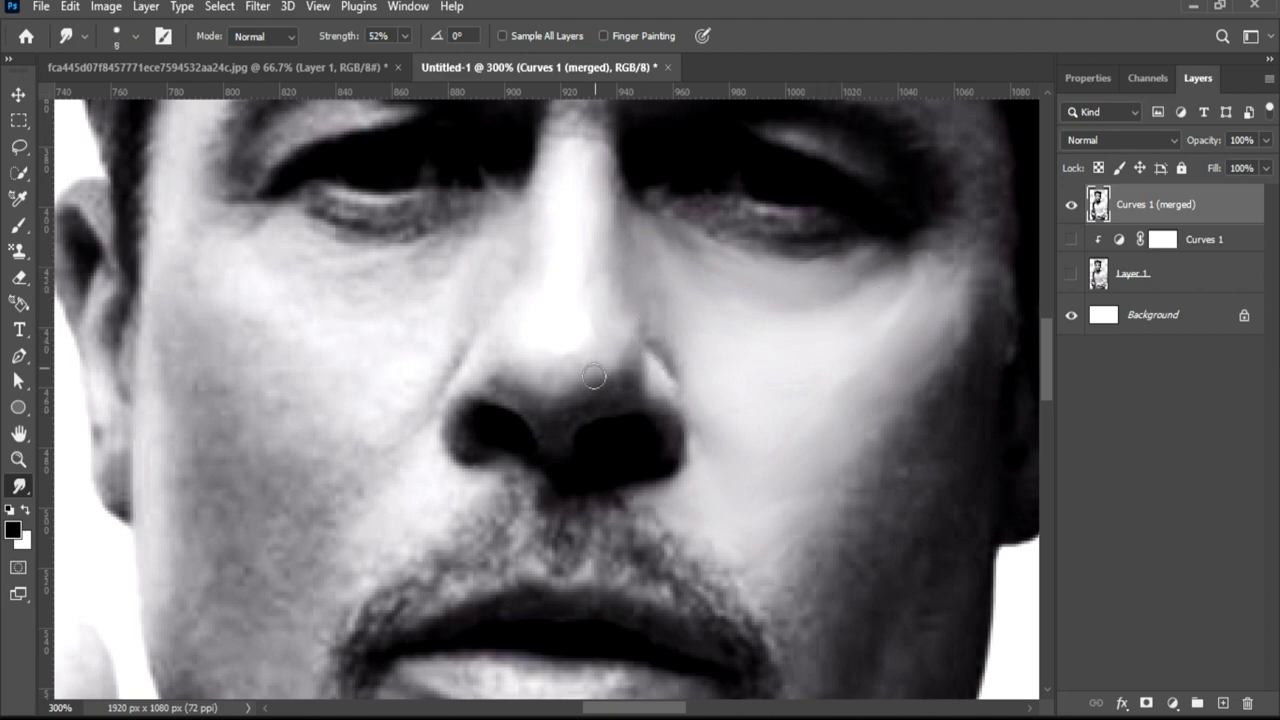
{"action": "key", "text": "1"}
{"action": "key", "text": "2"}
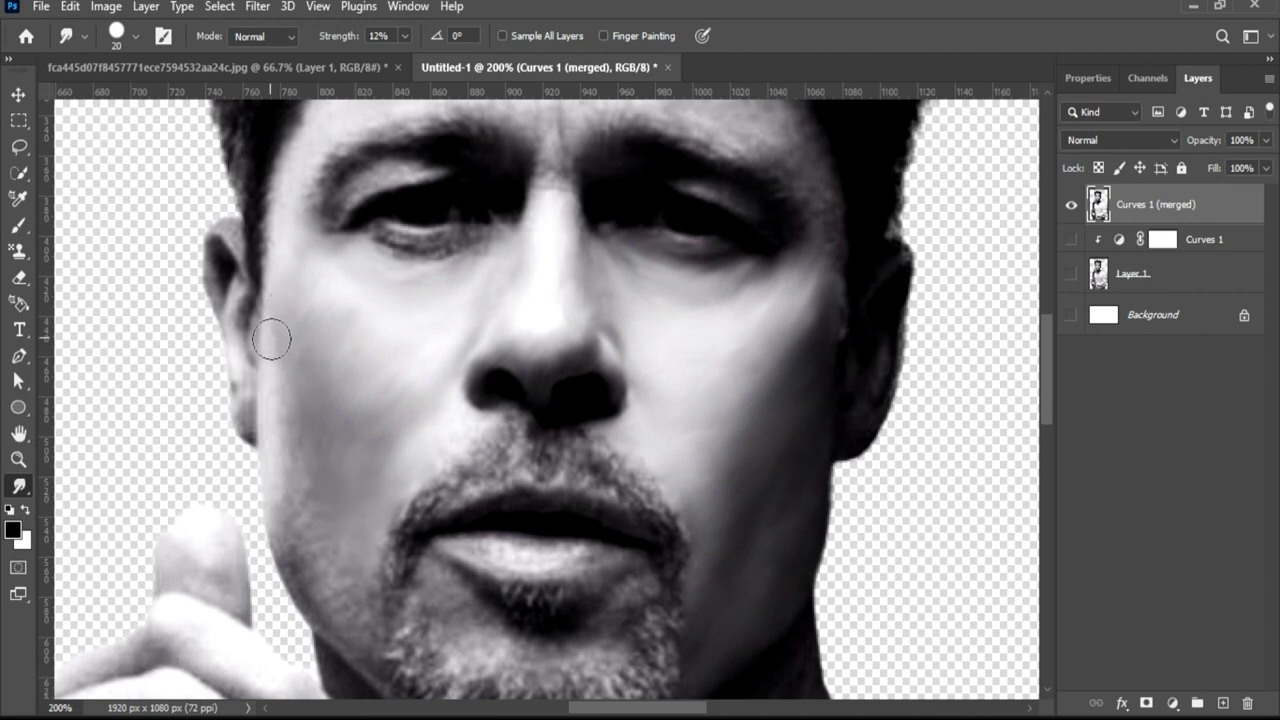
Smudge the jaw-edge shadow, forehead wrinkles and left temple hairline into soft strokes.
{"action": "left_click_drag", "start_coordinate": [280, 530], "coordinate": [314, 590]}
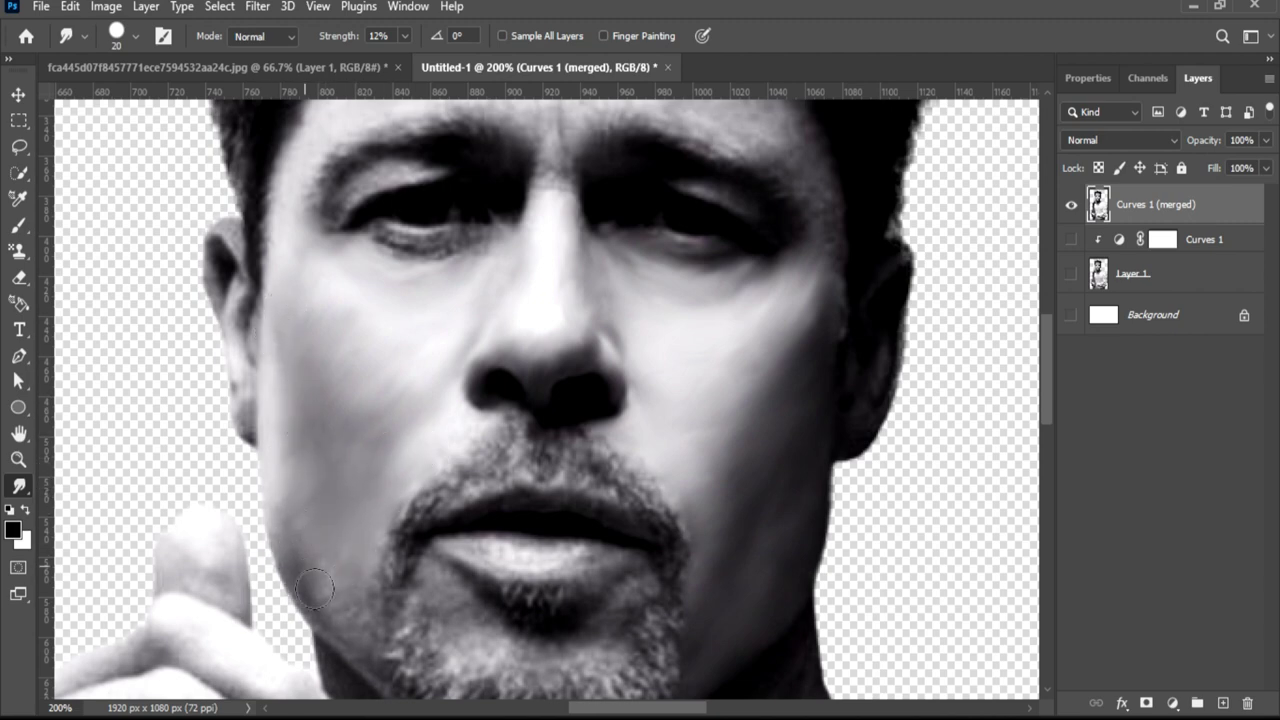
{"action": "scroll", "coordinate": [308, 428], "scroll_direction": "down", "scroll_amount": 3}
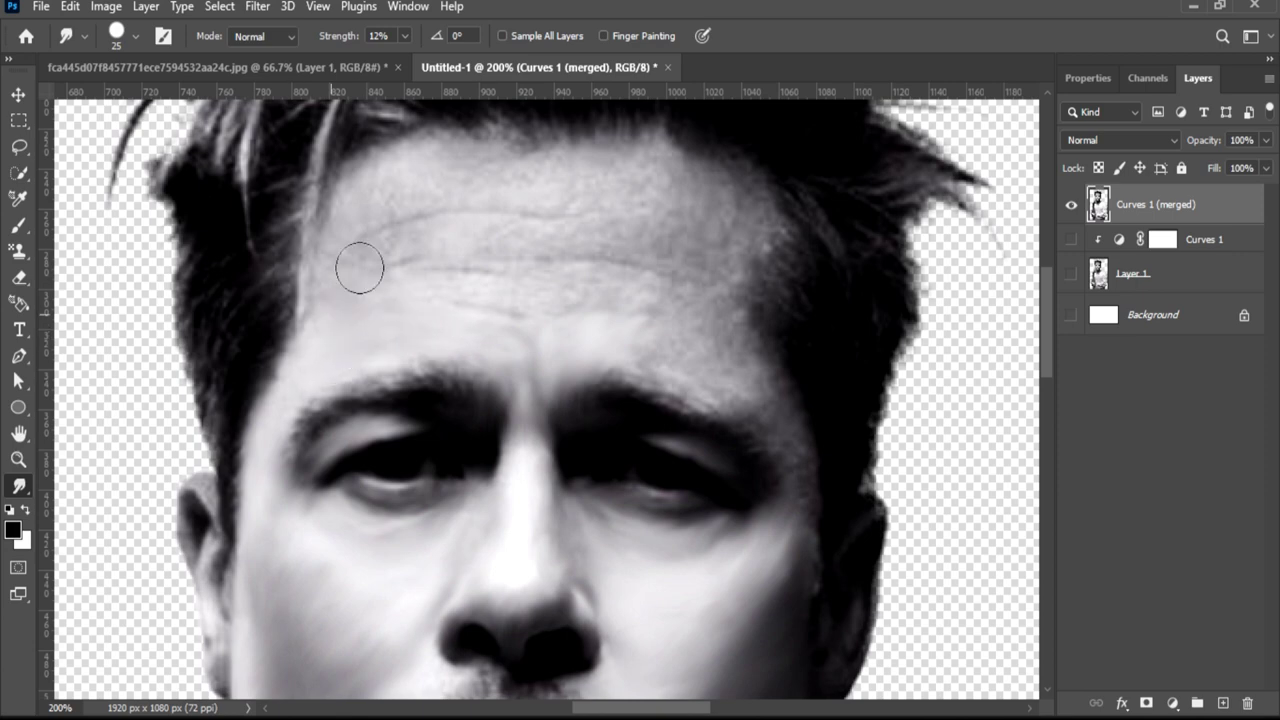
{"action": "mouse_move", "coordinate": [359, 268]}
{"action": "left_mouse_down"}
{"action": "mouse_move", "coordinate": [534, 174]}
{"action": "mouse_move", "coordinate": [449, 226]}
{"action": "mouse_move", "coordinate": [569, 189]}
{"action": "mouse_move", "coordinate": [466, 238]}
{"action": "mouse_move", "coordinate": [549, 286]}
{"action": "mouse_move", "coordinate": [622, 276]}
{"action": "mouse_move", "coordinate": [714, 337]}
{"action": "mouse_move", "coordinate": [688, 218]}
{"action": "left_mouse_up"}
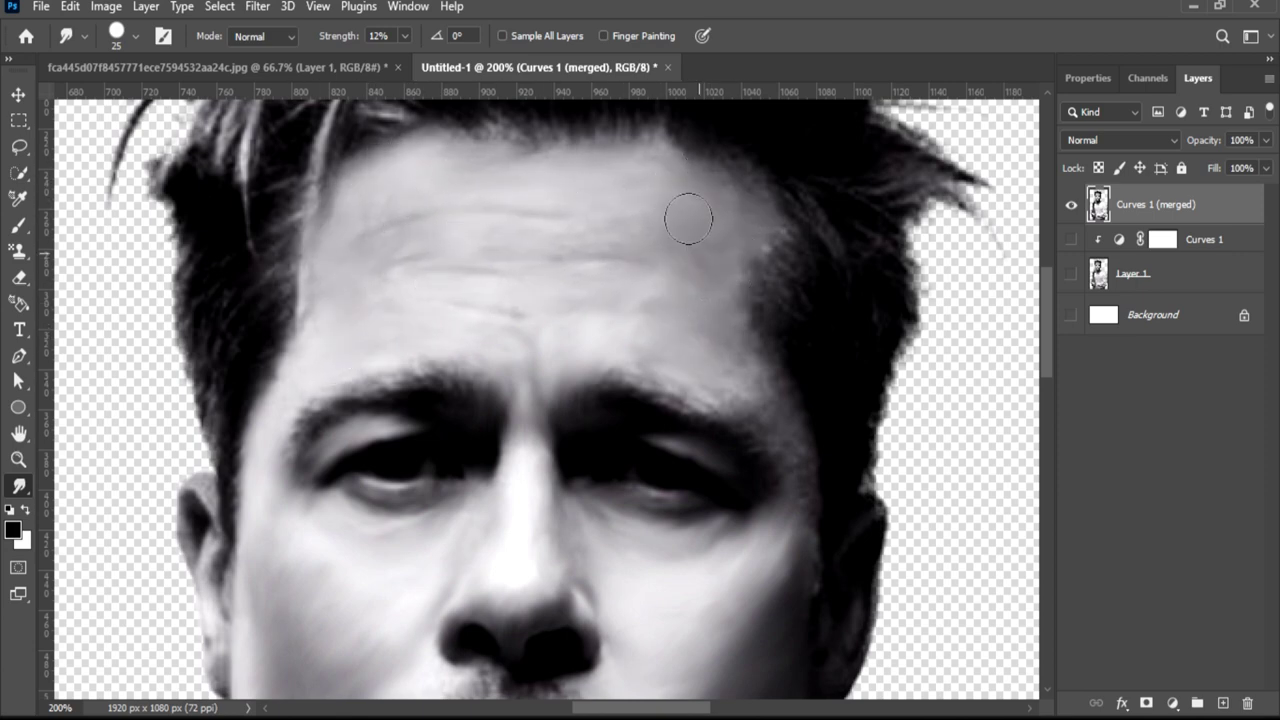
{"action": "left_click_drag", "start_coordinate": [420, 143], "coordinate": [286, 371]}
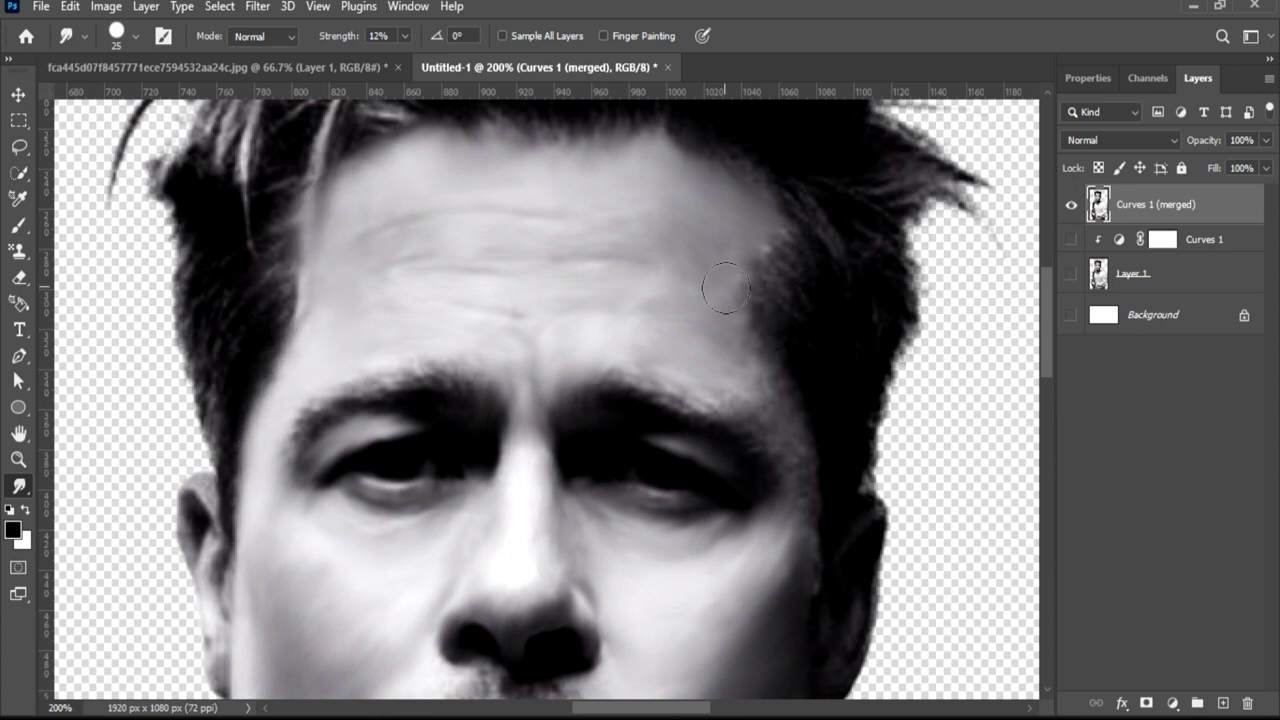
With a size 15 brush, smooth the jagged left neck edge and the necklace's lower end.
{"action": "key", "text": "bracketleft"}
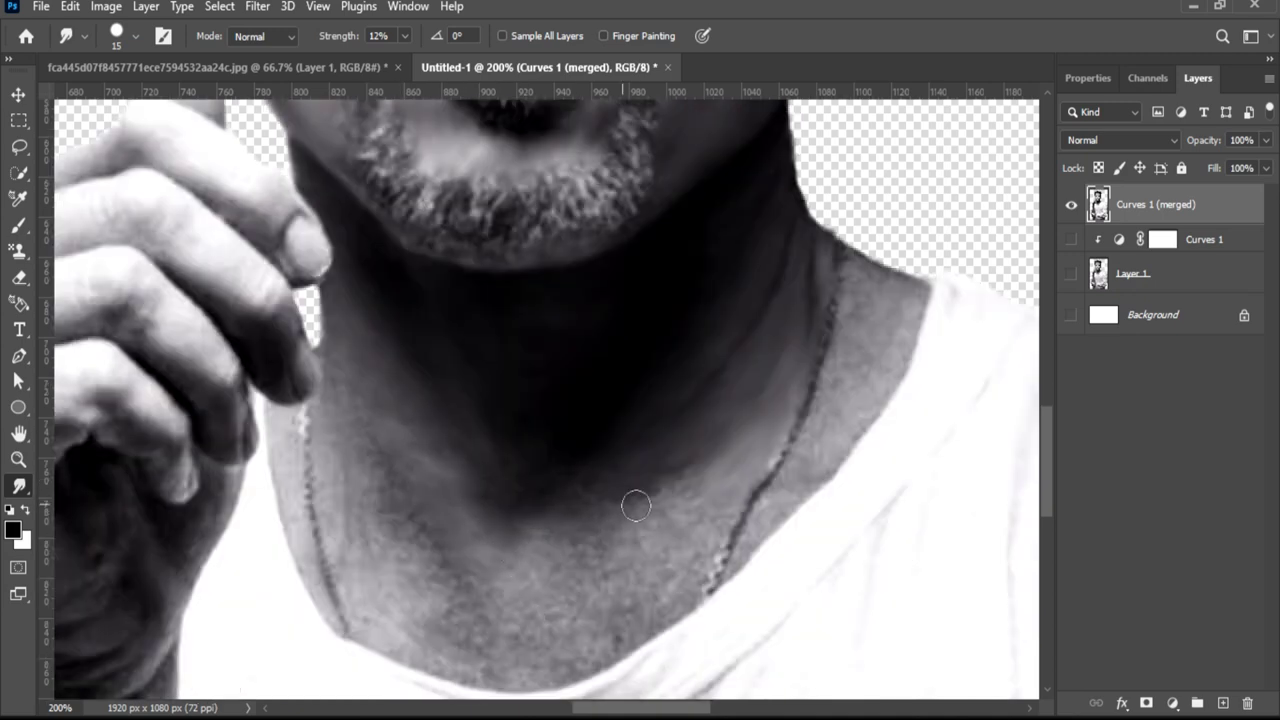
{"action": "left_click_drag", "start_coordinate": [300, 415], "coordinate": [340, 635]}
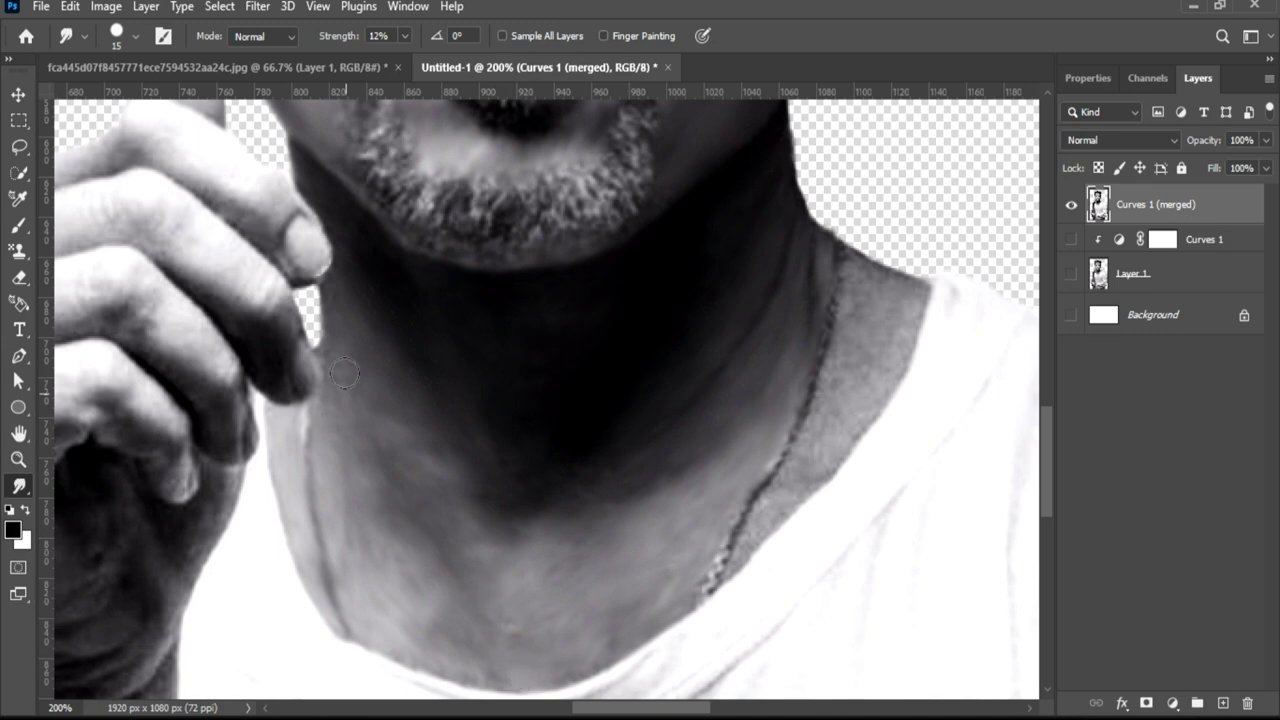
{"action": "left_click_drag", "start_coordinate": [728, 552], "coordinate": [702, 602]}
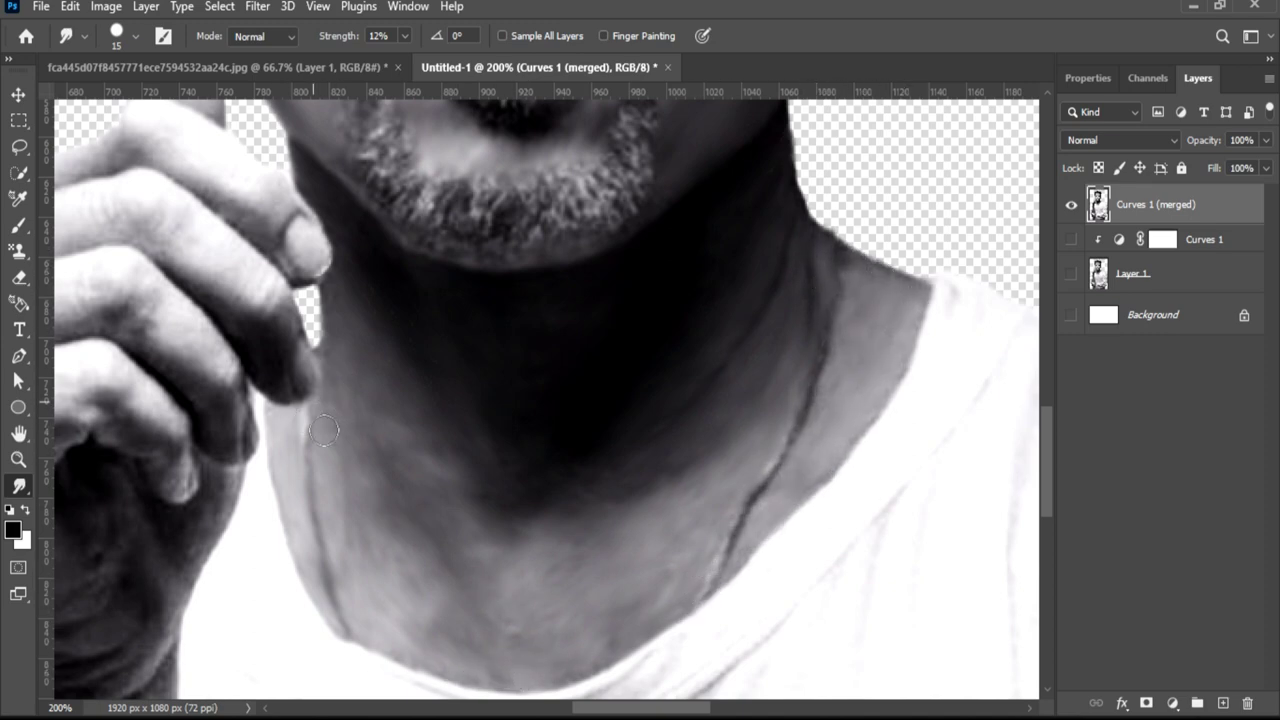
{"action": "scroll", "coordinate": [471, 461], "scroll_direction": "down", "scroll_amount": 5}
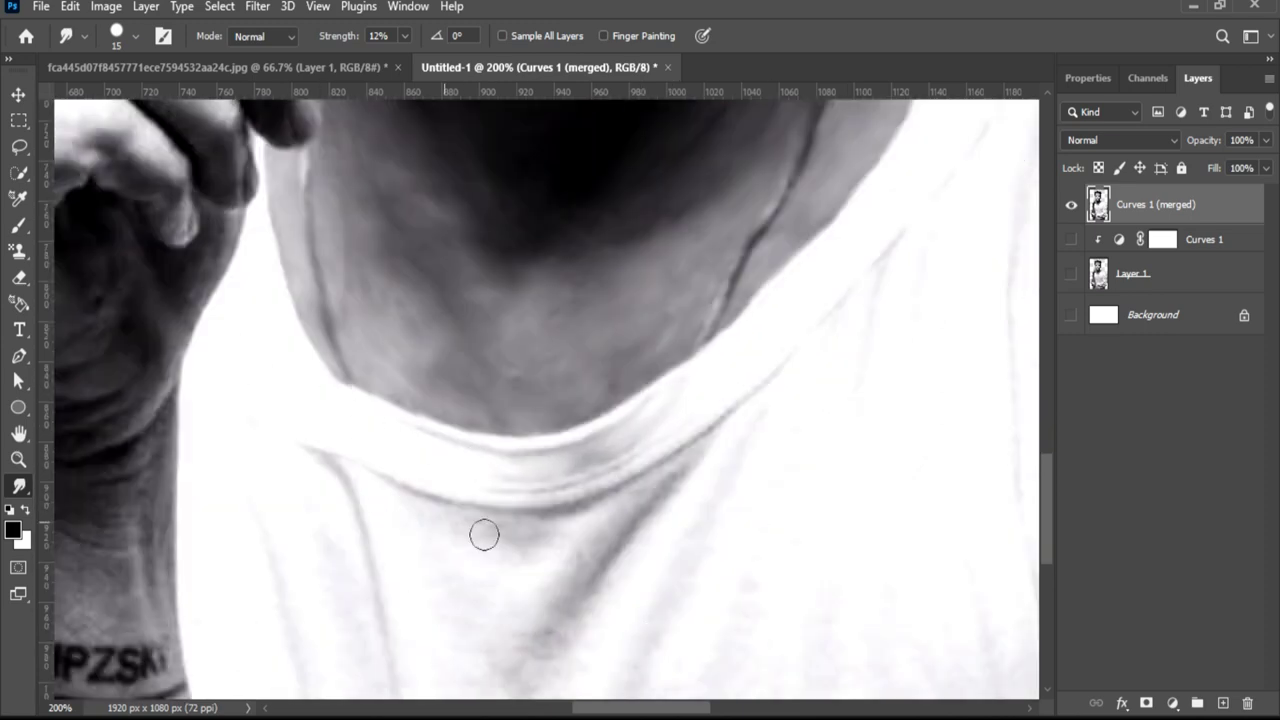
{"action": "key", "text": "bracketright"}
{"action": "key", "text": "bracketright"}
{"action": "key", "text": "bracketright"}
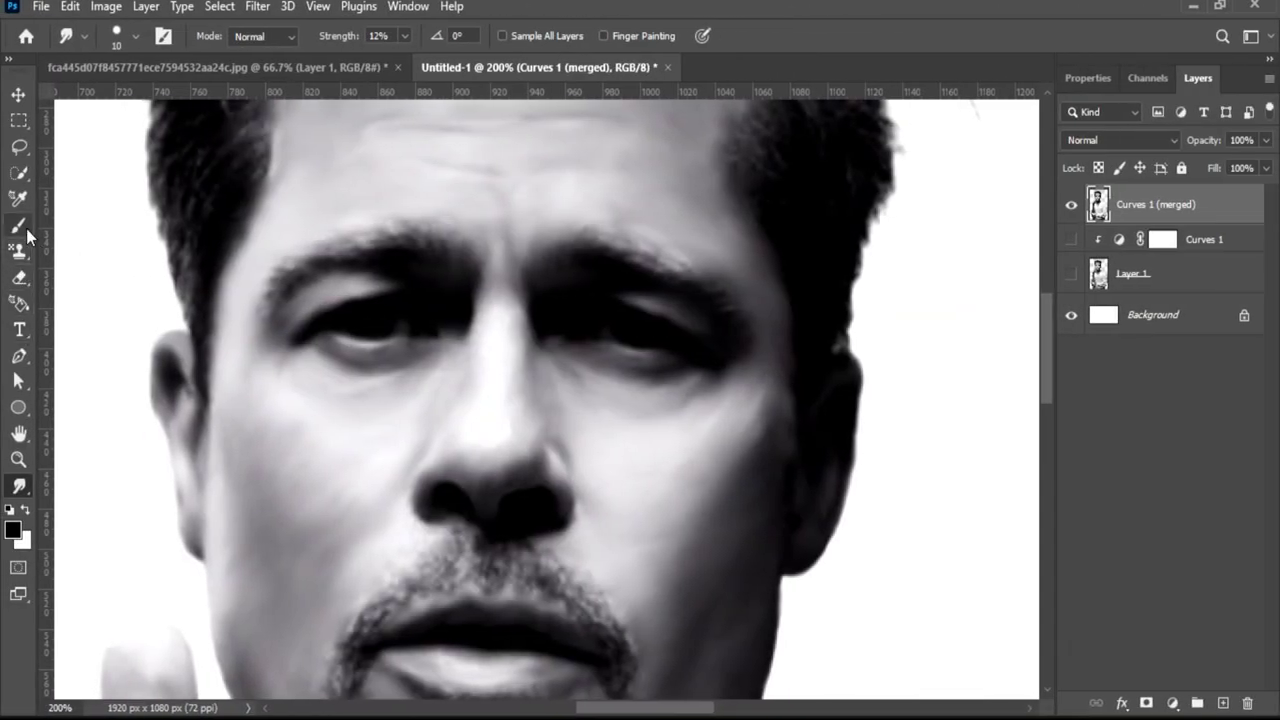
Load the Hair 1 brush at size 25 and raise smudge strength to 56%.
{"action": "left_click", "coordinate": [134, 40]}
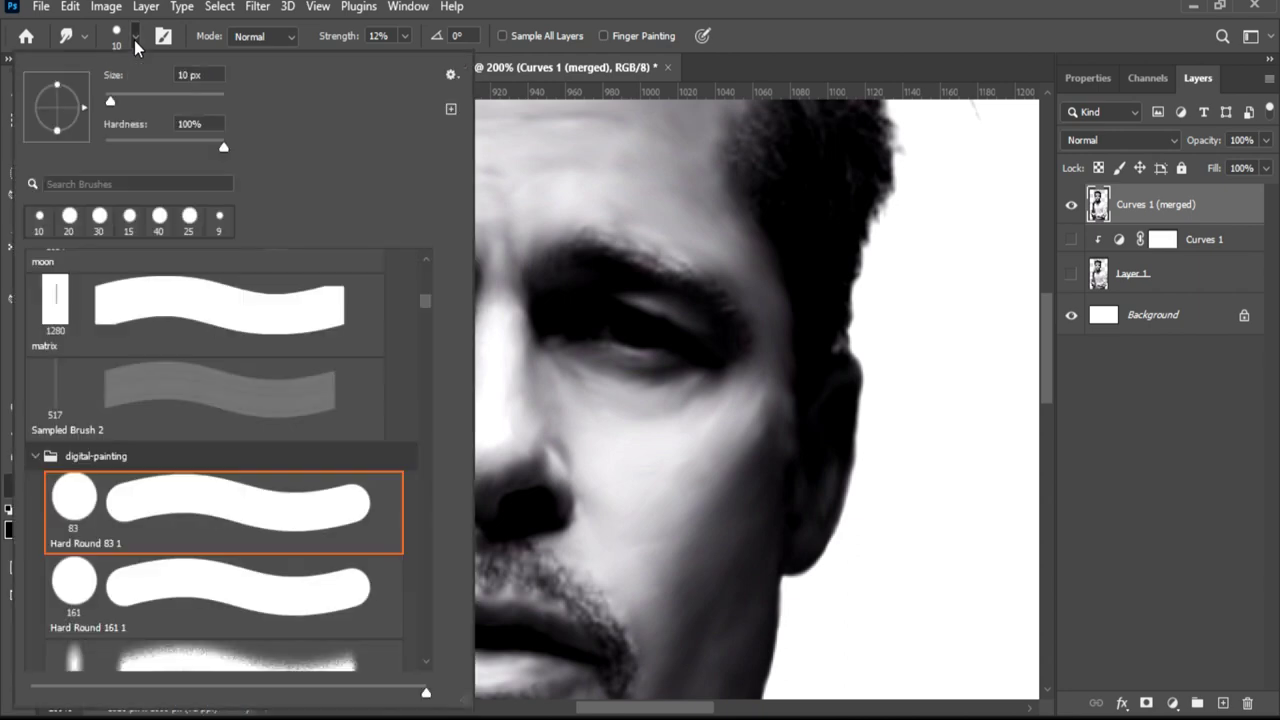
{"action": "left_click", "coordinate": [36, 384]}
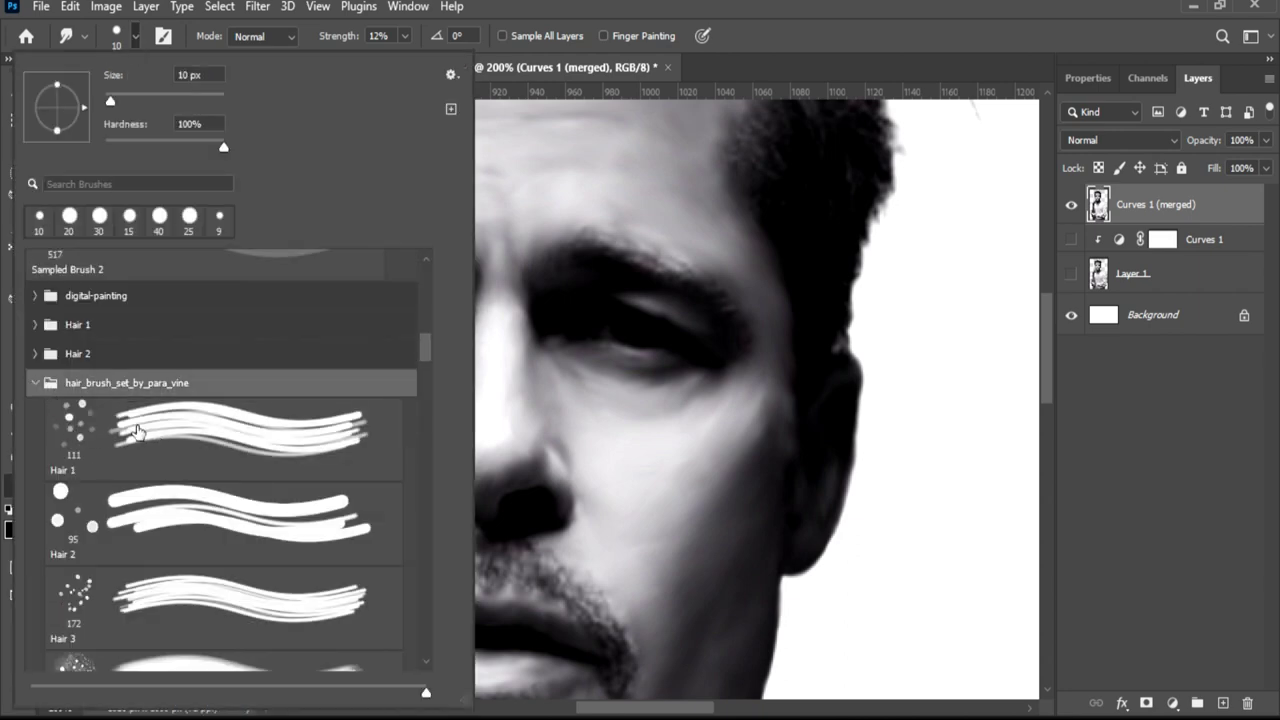
{"action": "left_click", "coordinate": [191, 432]}
{"action": "key", "text": "Return"}
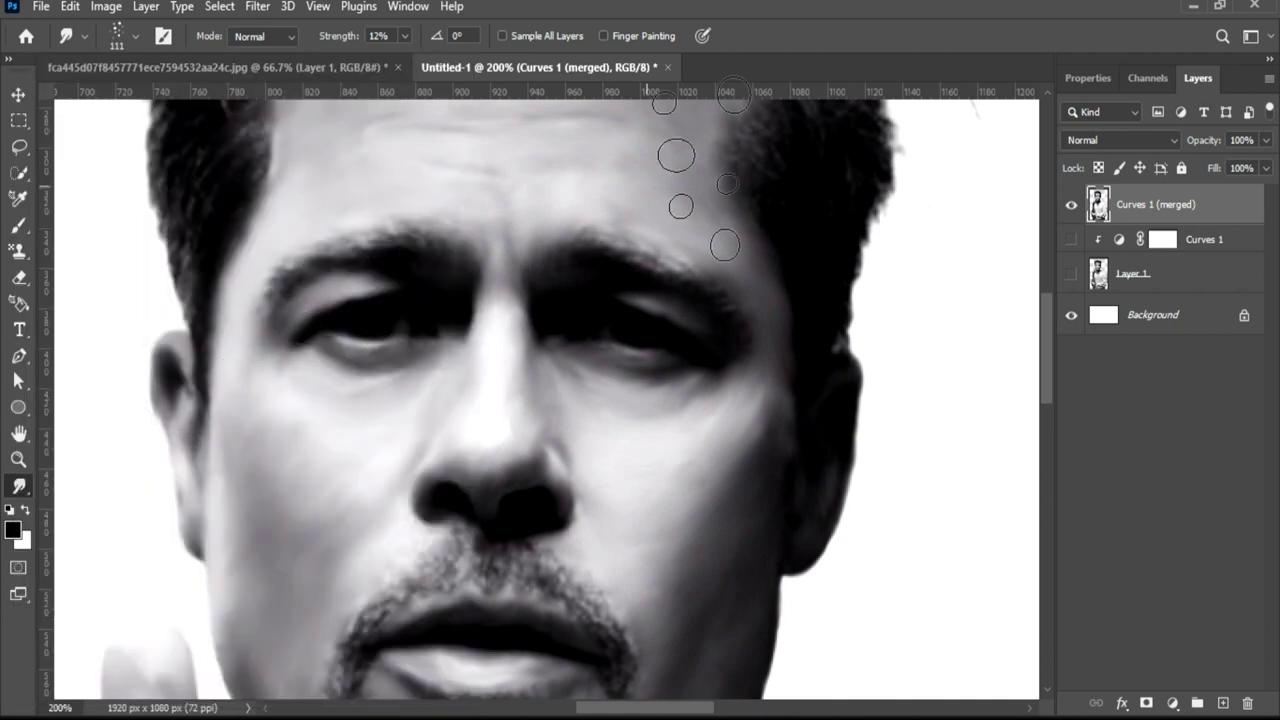
{"action": "key", "text": "bracketleft"}
{"action": "key", "text": "bracketleft"}
{"action": "key", "text": "bracketleft"}
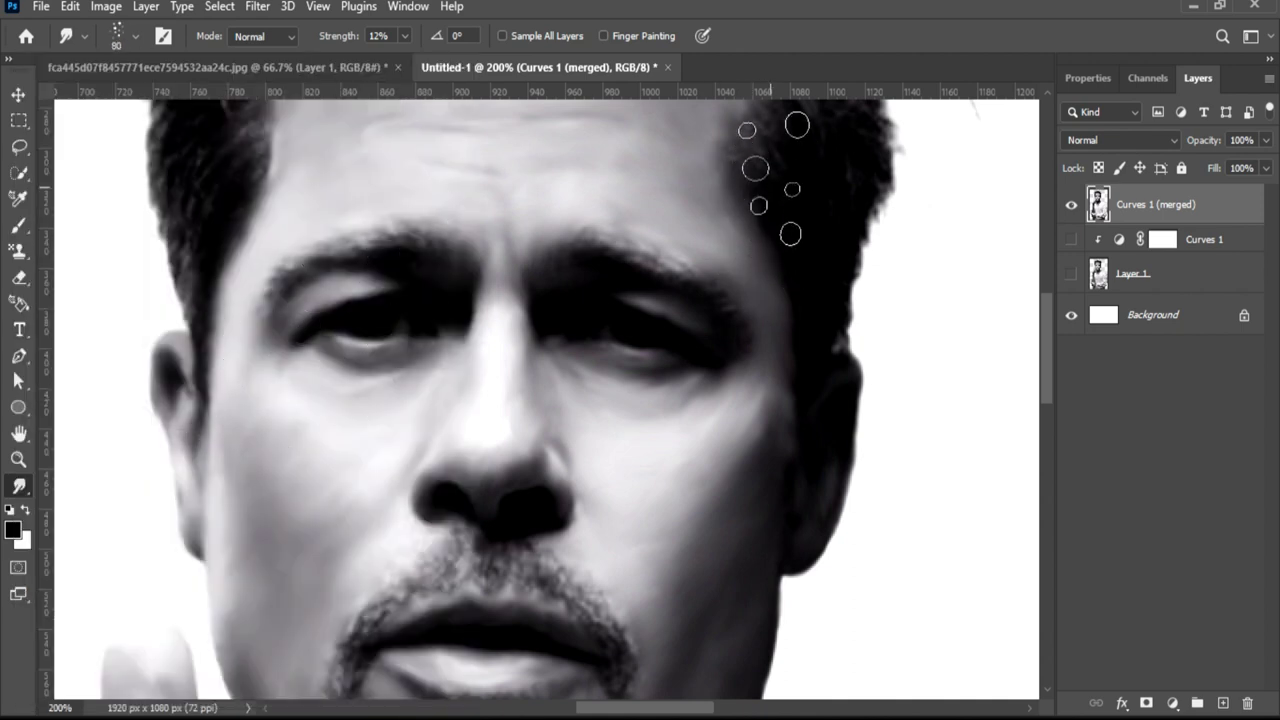
{"action": "key", "text": "bracketleft"}
{"action": "key", "text": "bracketleft"}
{"action": "key", "text": "bracketleft"}
{"action": "key", "text": "bracketleft"}
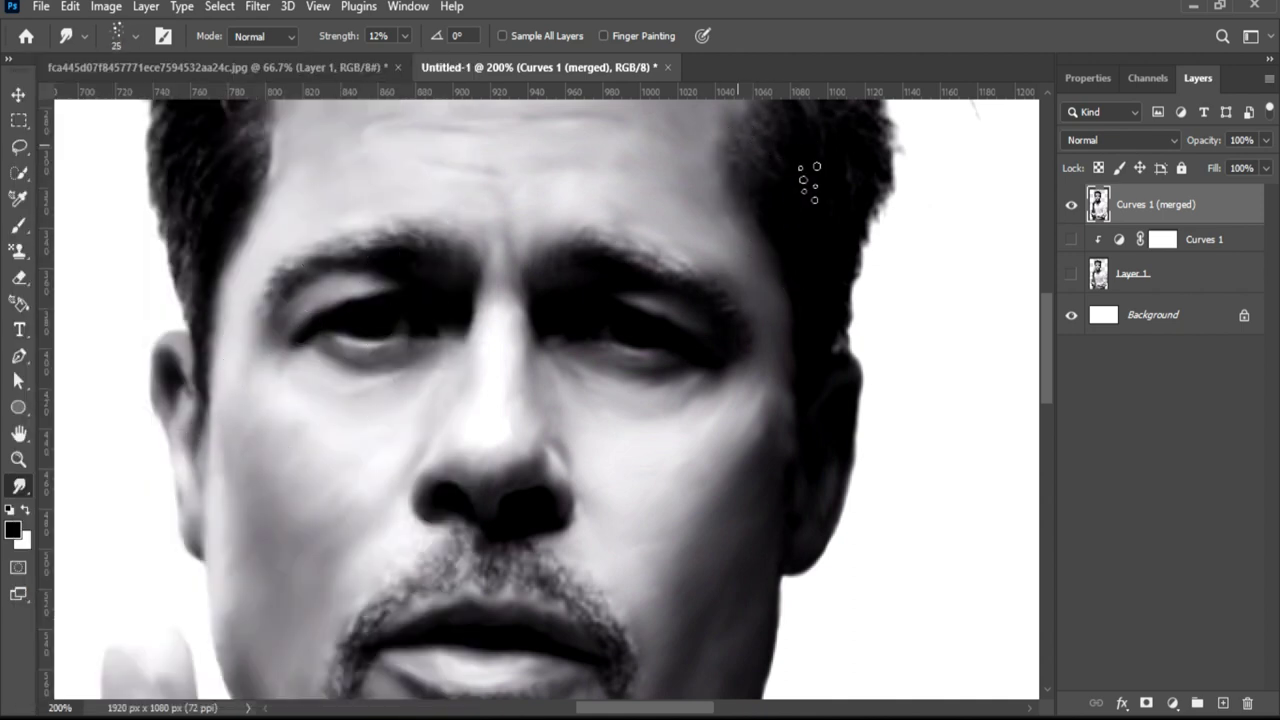
{"action": "left_click", "coordinate": [404, 36]}
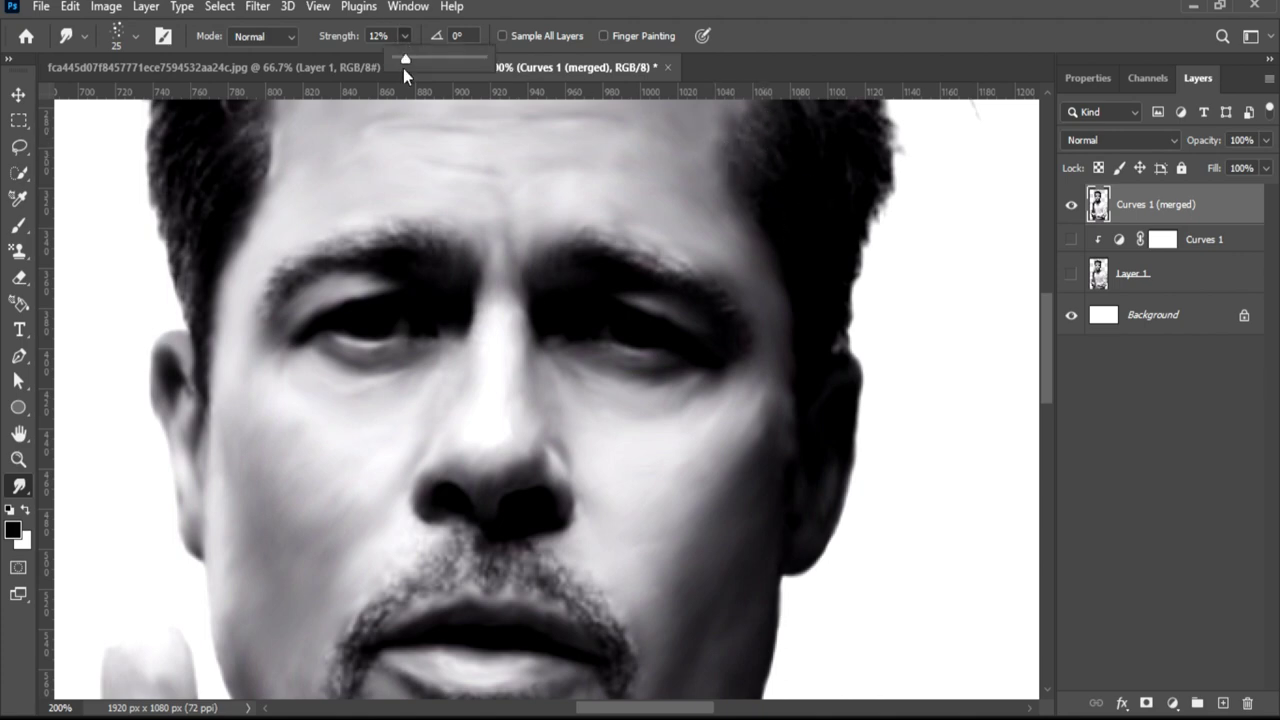
{"action": "left_click", "coordinate": [745, 135]}
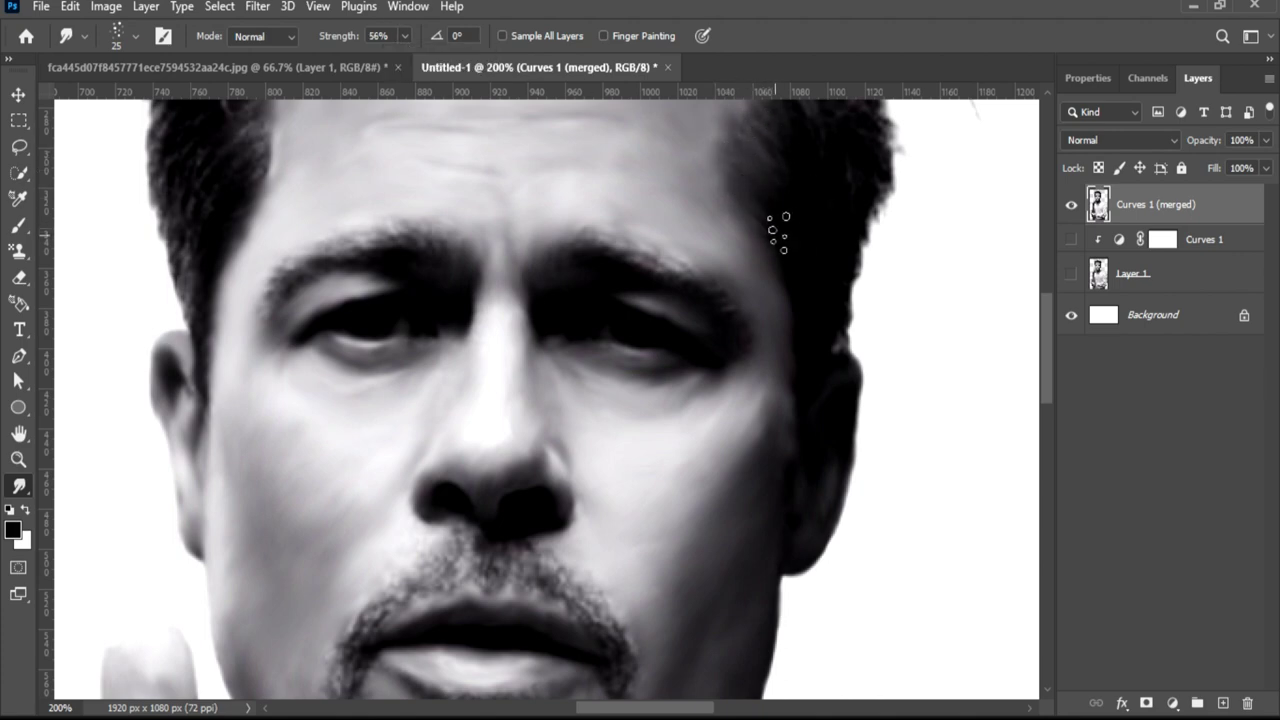
Smudge the right hair edge and temple hairline outward into darker strands.
{"action": "left_click_drag", "start_coordinate": [822, 281], "coordinate": [782, 220]}
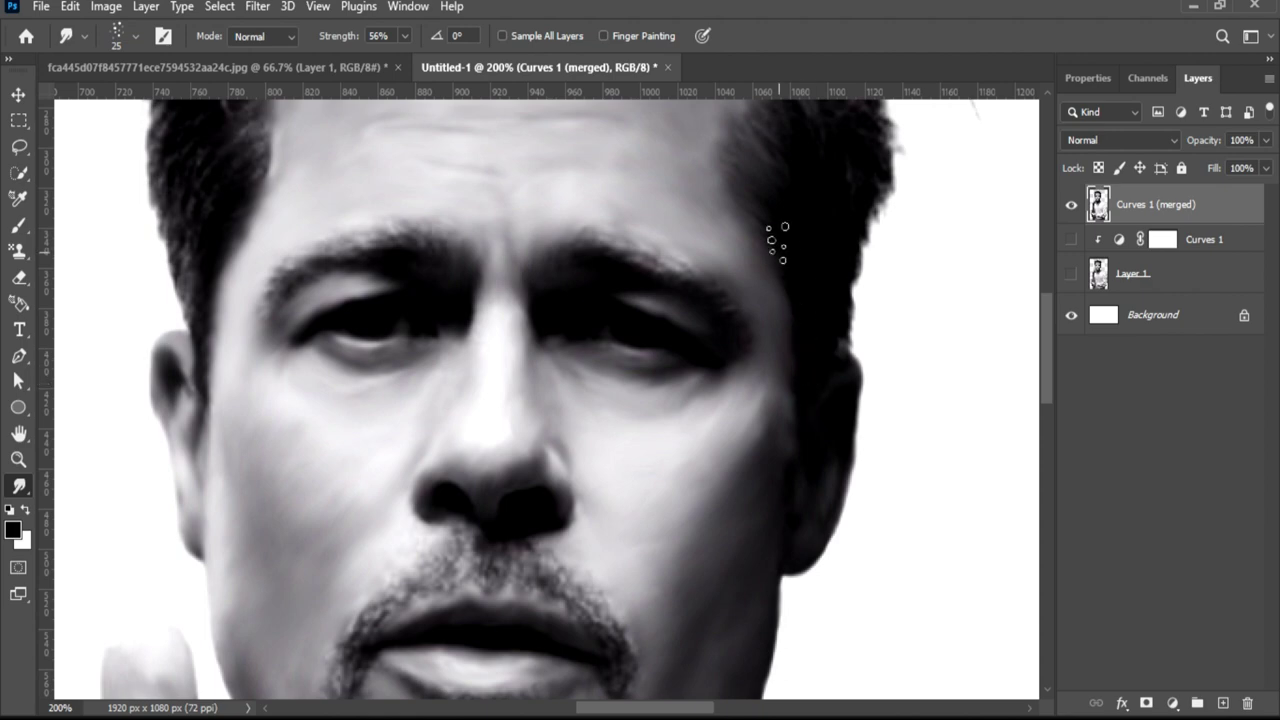
{"action": "scroll", "coordinate": [780, 280], "scroll_direction": "up", "scroll_amount": 2}
{"action": "scroll", "coordinate": [771, 320], "scroll_direction": "up", "scroll_amount": 2}
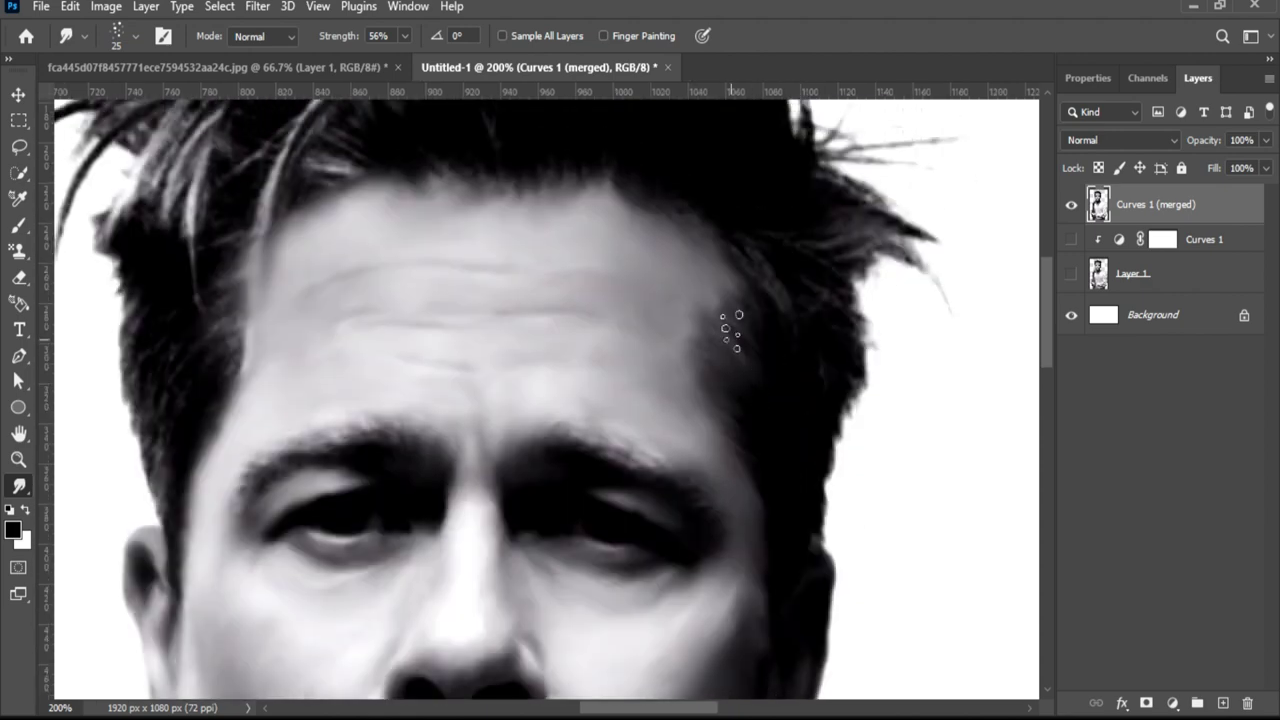
{"action": "mouse_move", "coordinate": [697, 357]}
{"action": "left_mouse_down"}
{"action": "mouse_move", "coordinate": [791, 337]}
{"action": "mouse_move", "coordinate": [809, 416]}
{"action": "mouse_move", "coordinate": [834, 342]}
{"action": "mouse_move", "coordinate": [819, 452]}
{"action": "mouse_move", "coordinate": [807, 317]}
{"action": "left_mouse_up"}
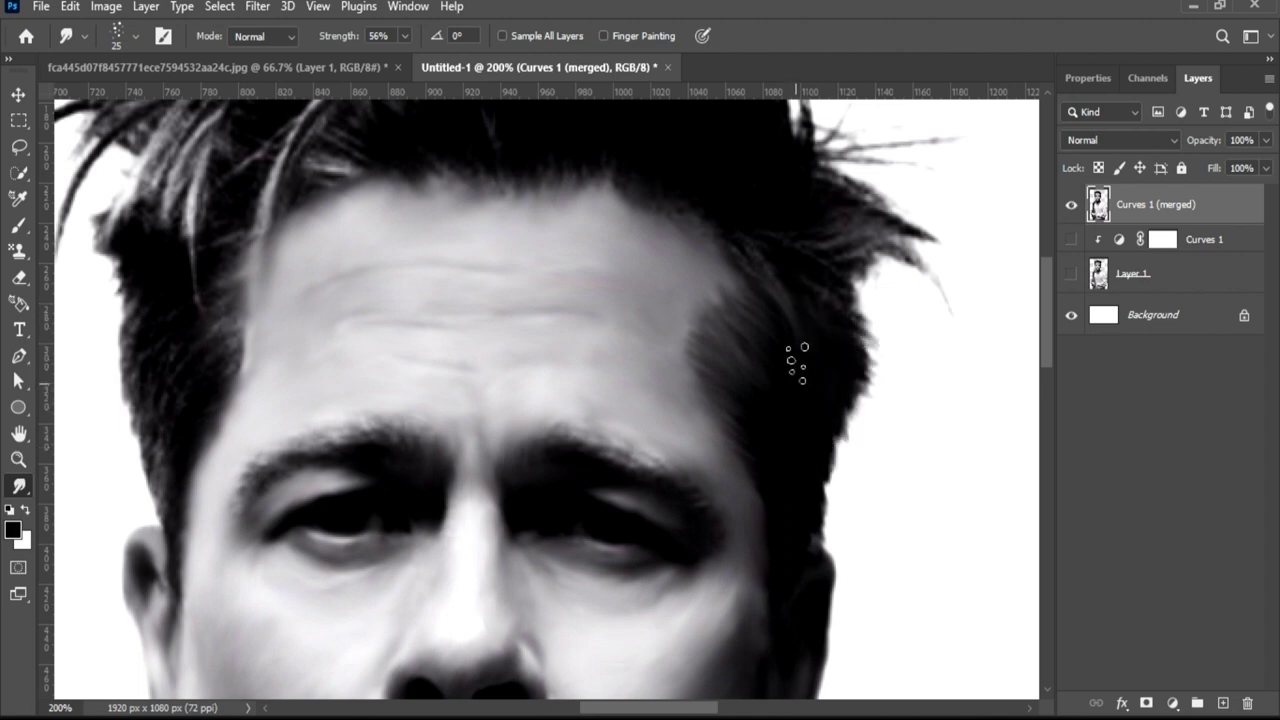
{"action": "left_click_drag", "start_coordinate": [849, 337], "coordinate": [826, 294]}
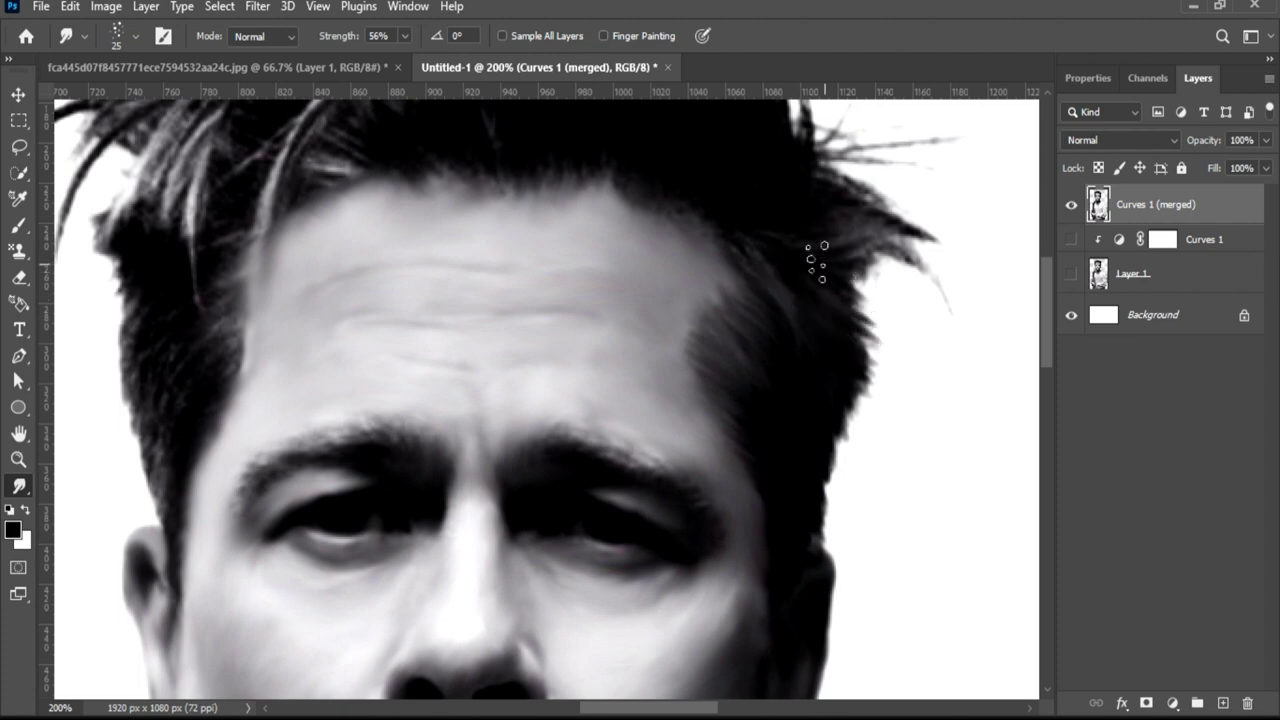
{"action": "left_click_drag", "start_coordinate": [782, 240], "coordinate": [860, 237]}
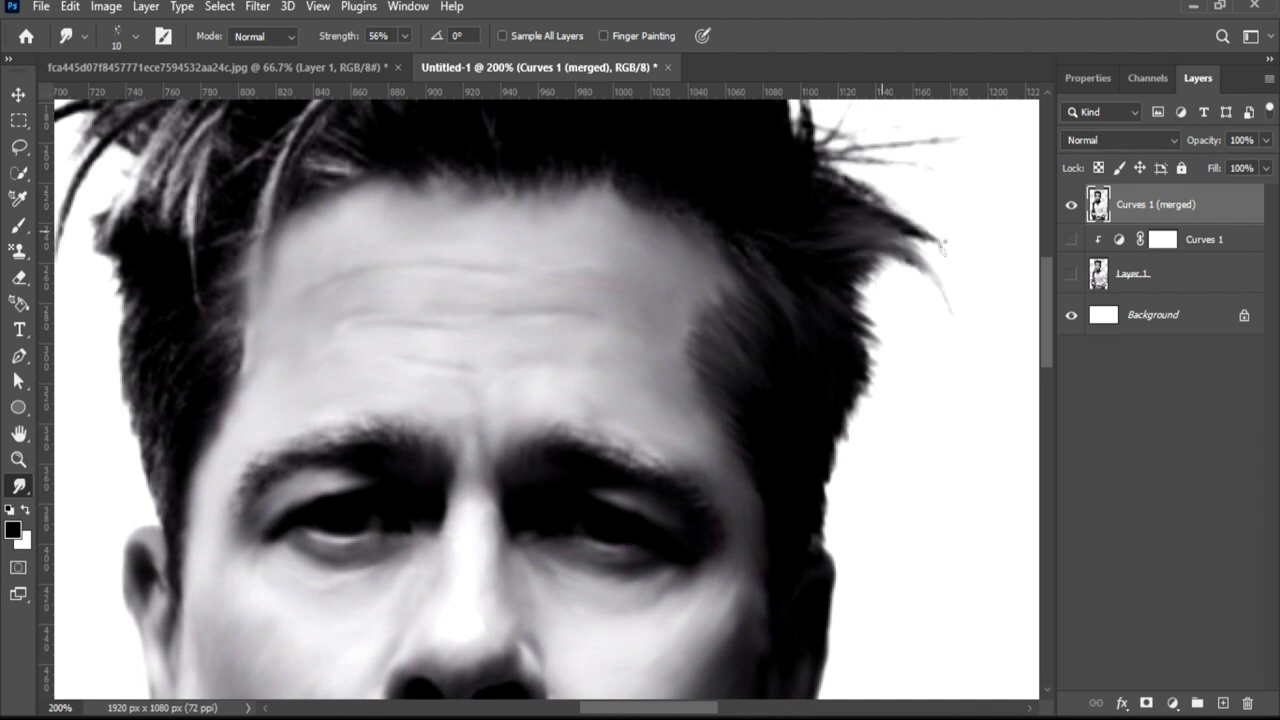
{"action": "left_click_drag", "start_coordinate": [883, 220], "coordinate": [938, 238]}
With a size 30 brush, smear the hair edge into the background and pull the crown into spikes.
{"action": "key", "text": "bracketright"}
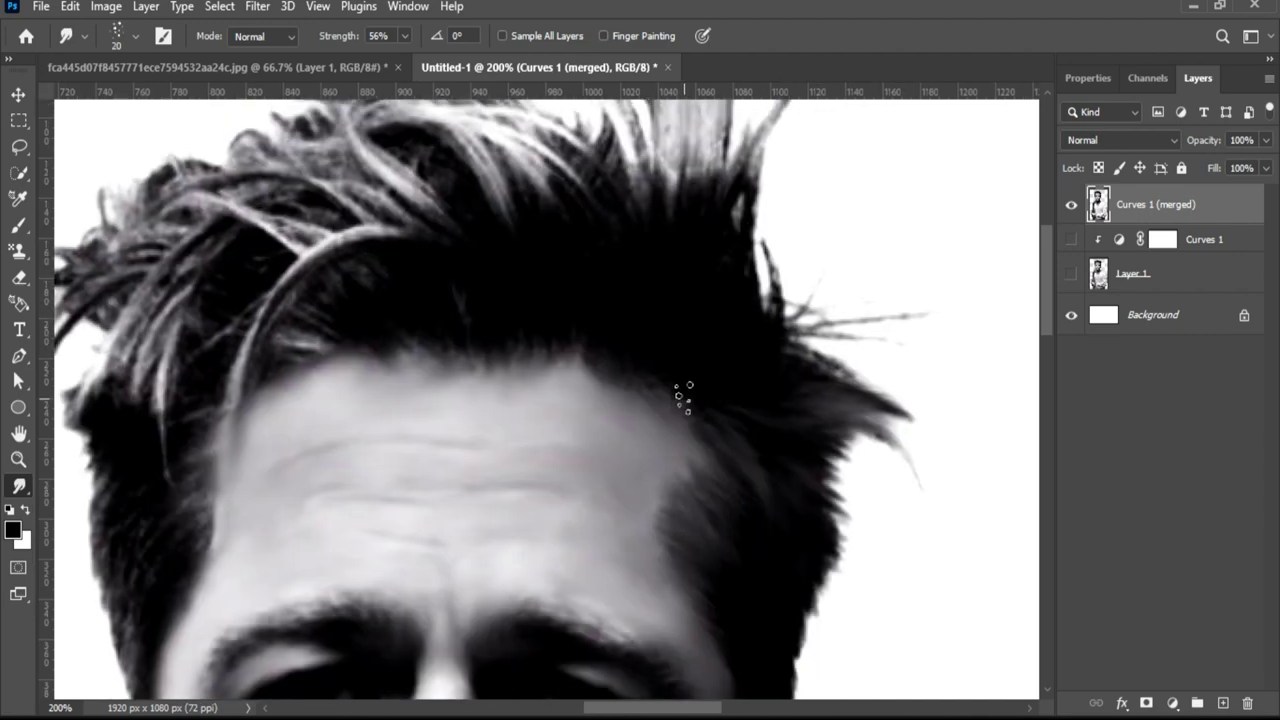
{"action": "scroll", "coordinate": [686, 386], "scroll_direction": "up", "scroll_amount": 3}
{"action": "key", "text": "bracketright"}
{"action": "left_click_drag", "start_coordinate": [712, 348], "coordinate": [930, 315]}
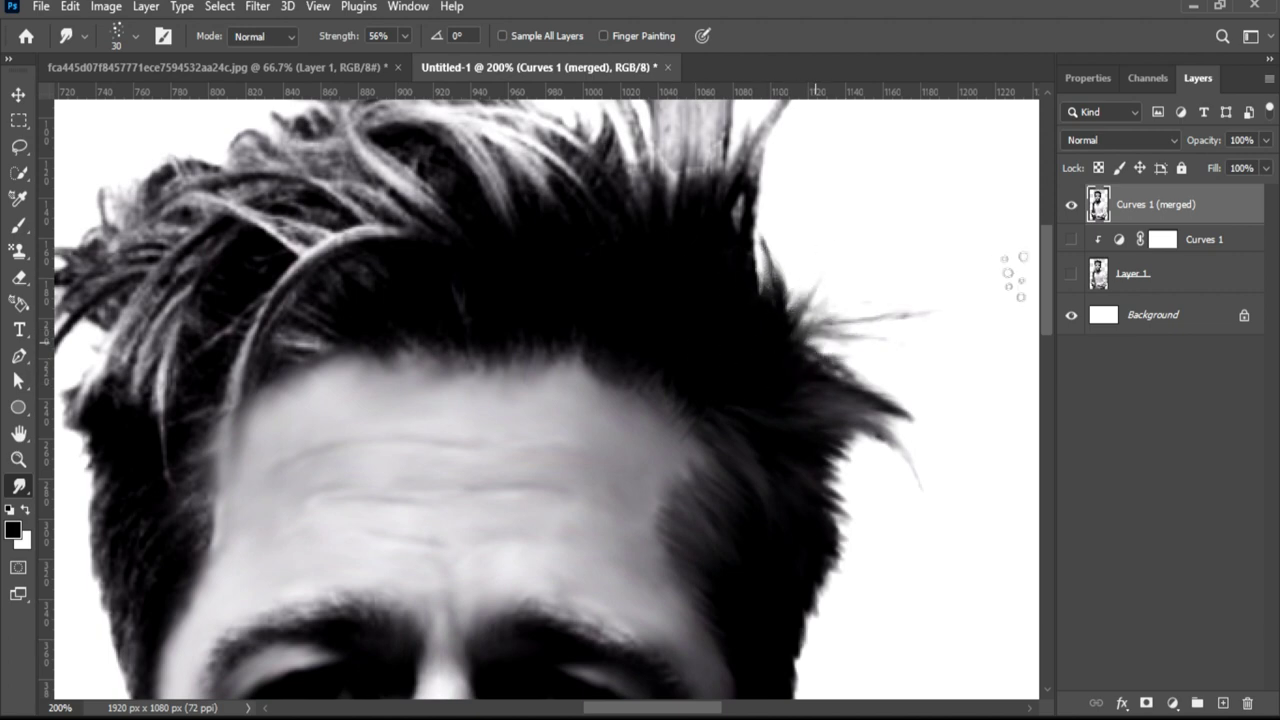
{"action": "left_click_drag", "start_coordinate": [760, 345], "coordinate": [651, 200]}
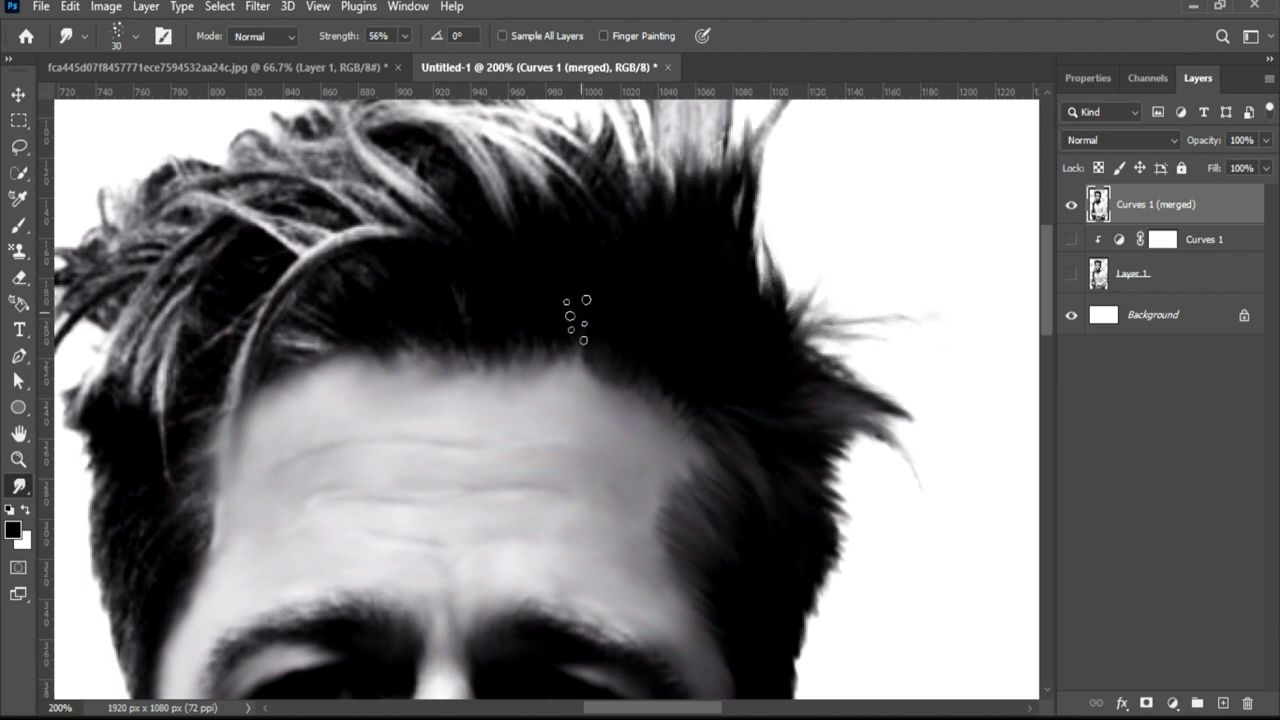
Hide the white Background and flick the crown hair tips upward into darker strands.
{"action": "scroll", "coordinate": [500, 285], "scroll_direction": "up", "scroll_amount": 3}
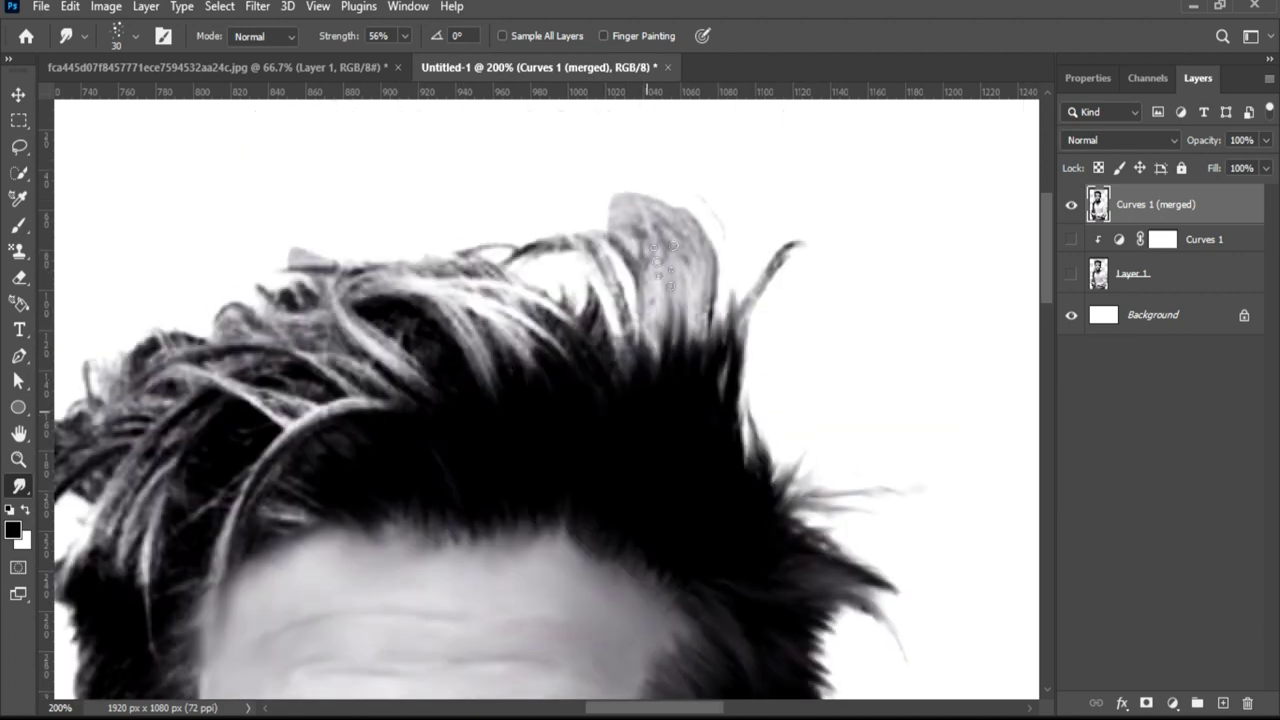
{"action": "left_click", "coordinate": [1070, 315]}
{"action": "left_click_drag", "start_coordinate": [760, 350], "coordinate": [795, 220]}
{"action": "left_click_drag", "start_coordinate": [720, 345], "coordinate": [650, 215]}
{"action": "left_click_drag", "start_coordinate": [640, 350], "coordinate": [700, 260]}
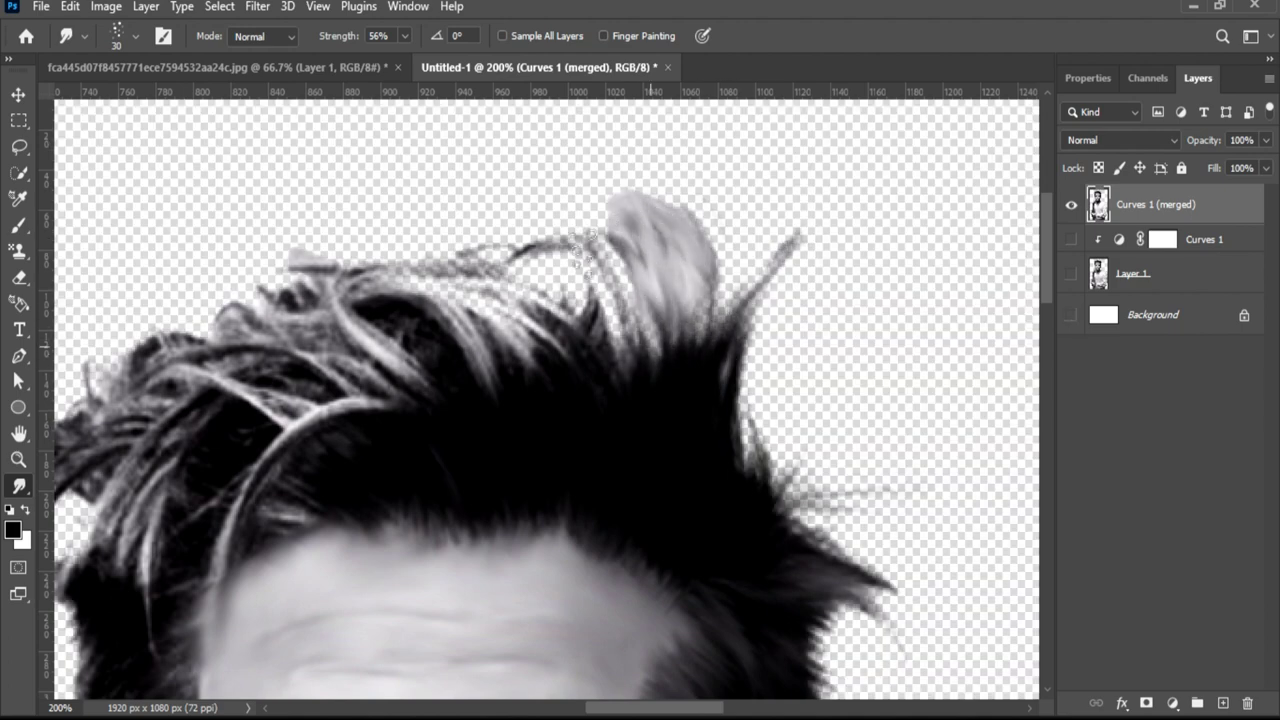
{"action": "left_click_drag", "start_coordinate": [600, 350], "coordinate": [560, 235]}
{"action": "left_click_drag", "start_coordinate": [590, 390], "coordinate": [555, 295]}
{"action": "left_click_drag", "start_coordinate": [625, 380], "coordinate": [635, 300]}
{"action": "left_click_drag", "start_coordinate": [500, 375], "coordinate": [460, 250]}
Smudge the top-left hair strands upward and drag a bright streak through them.
{"action": "left_click_drag", "start_coordinate": [442, 397], "coordinate": [700, 312]}
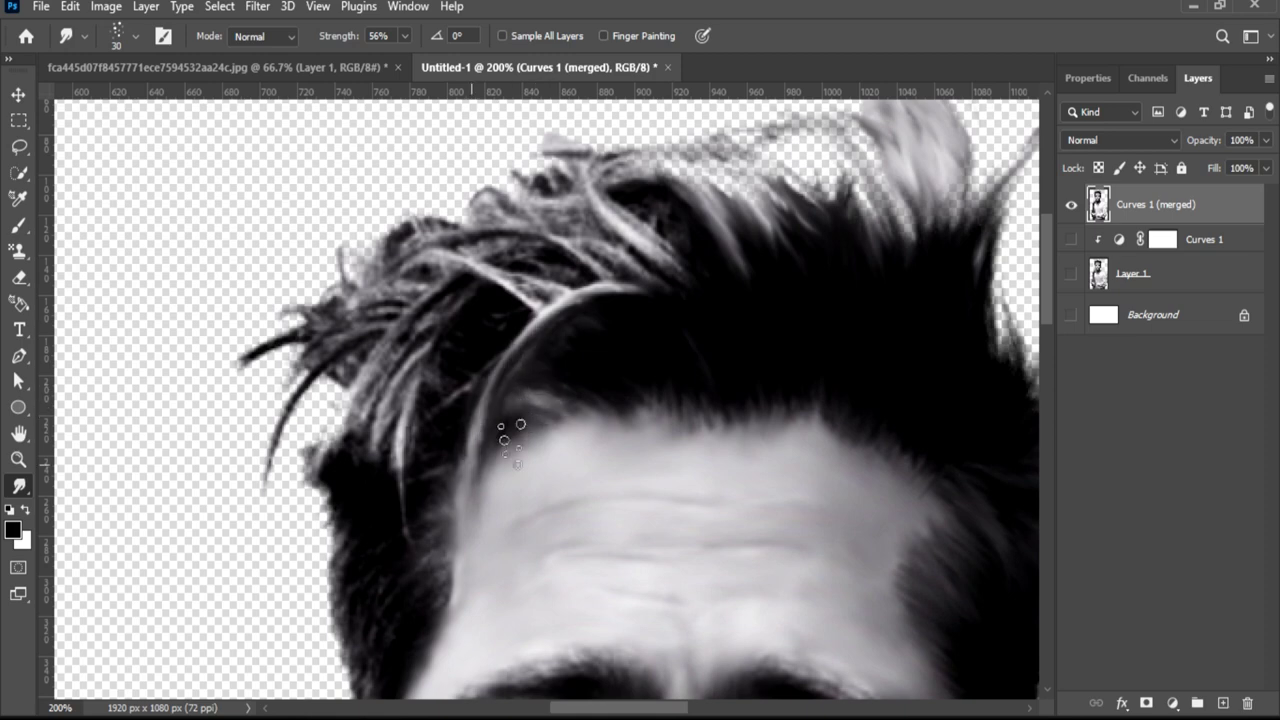
{"action": "left_click_drag", "start_coordinate": [670, 250], "coordinate": [630, 165]}
{"action": "left_click_drag", "start_coordinate": [600, 245], "coordinate": [560, 150]}
{"action": "left_click_drag", "start_coordinate": [530, 260], "coordinate": [490, 175]}
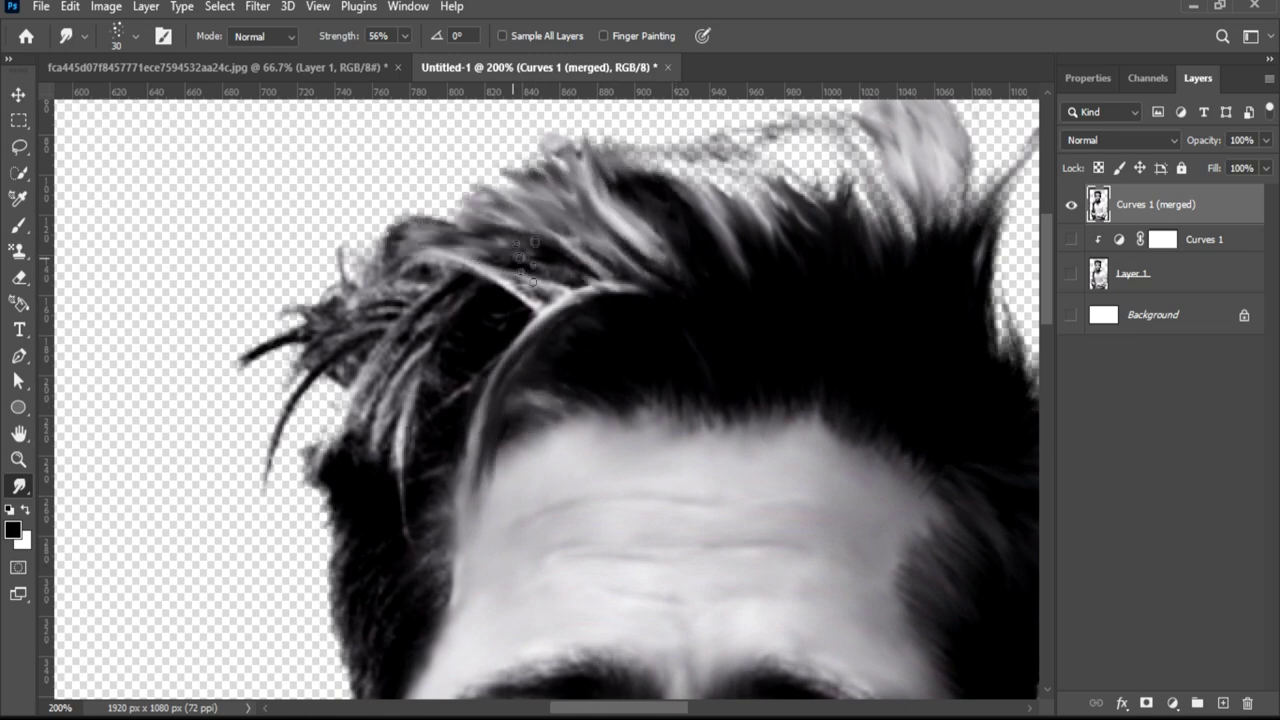
{"action": "left_click_drag", "start_coordinate": [470, 300], "coordinate": [420, 215]}
{"action": "left_click_drag", "start_coordinate": [456, 338], "coordinate": [428, 442]}
With a size 20 brush, smudge the upper-left hair edge outward.
{"action": "key", "text": "bracketleft"}
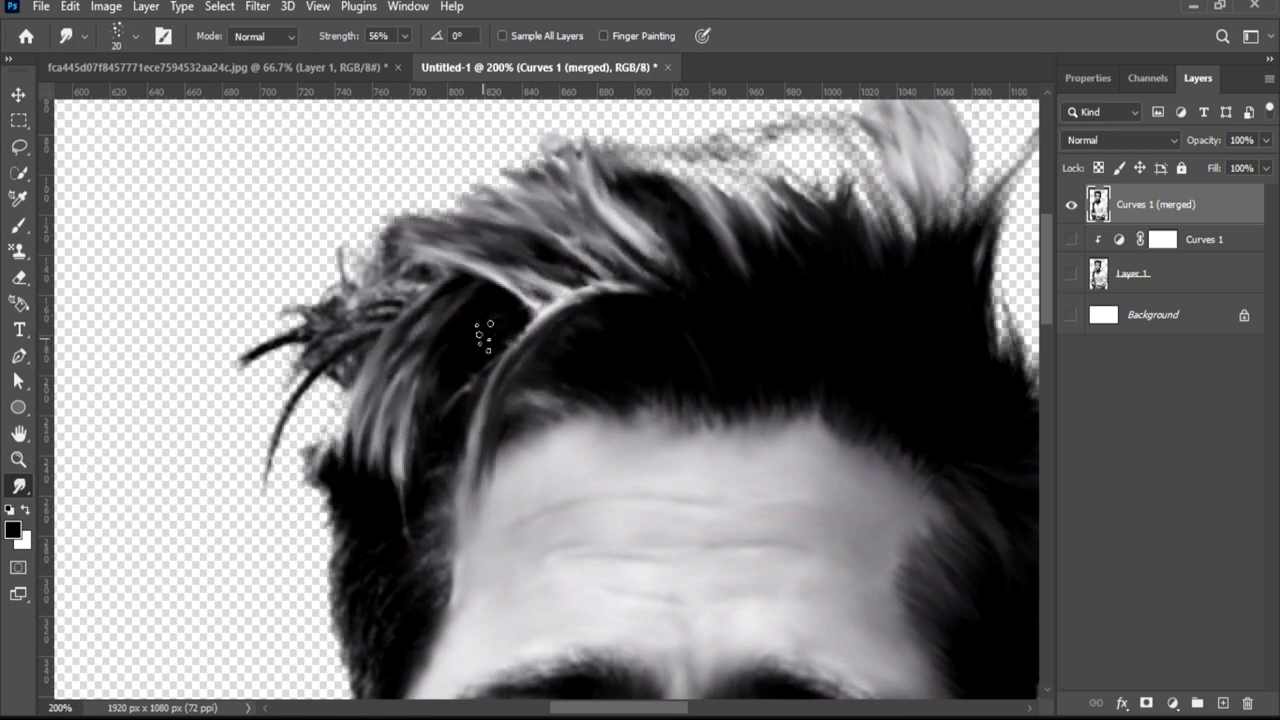
{"action": "left_click_drag", "start_coordinate": [420, 300], "coordinate": [370, 235]}
{"action": "left_click_drag", "start_coordinate": [320, 320], "coordinate": [235, 365]}
{"action": "left_click_drag", "start_coordinate": [310, 350], "coordinate": [280, 455]}
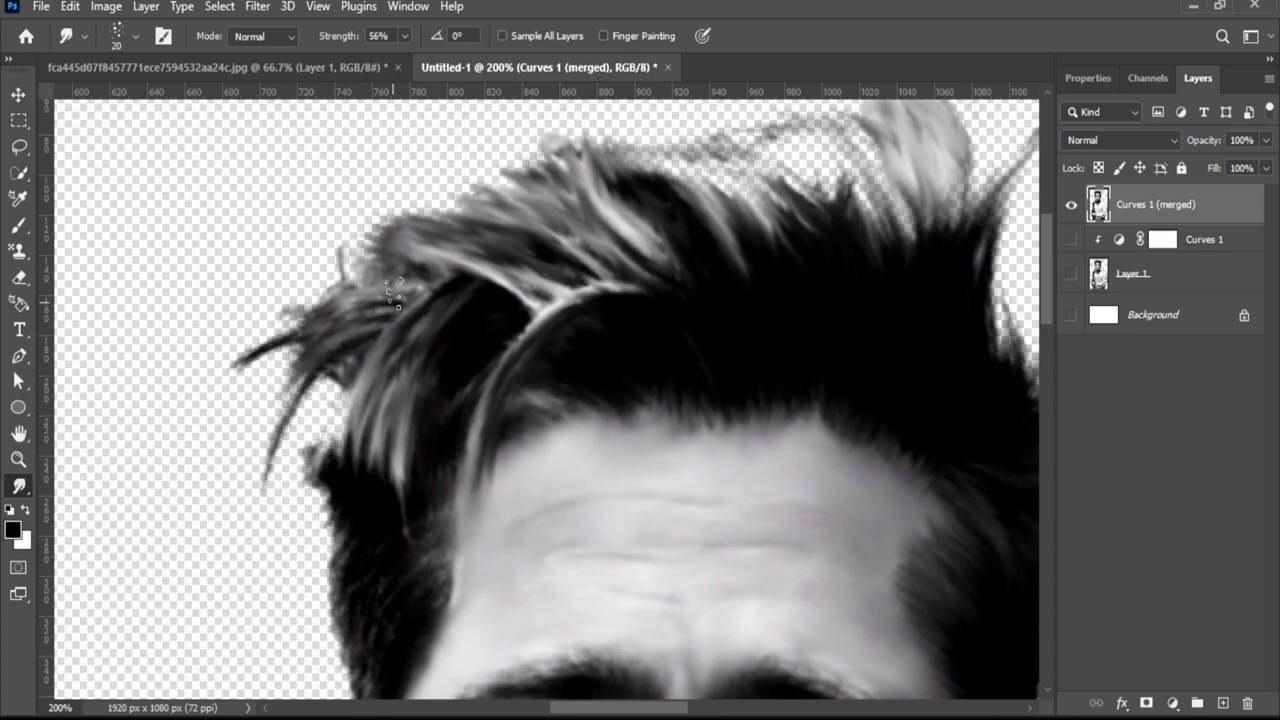
{"action": "left_click_drag", "start_coordinate": [335, 295], "coordinate": [322, 378]}
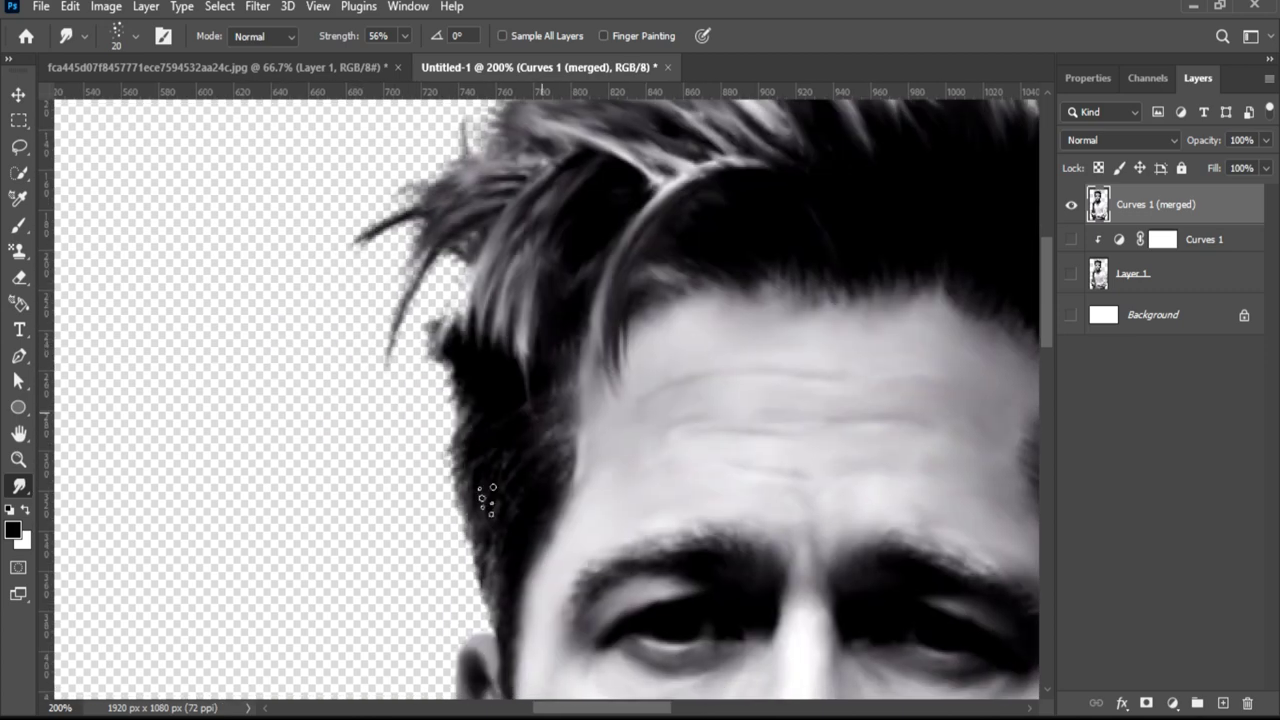
Darken and smooth the left hair edge, blending the temple and softening the hairline.
{"action": "mouse_move", "coordinate": [561, 430]}
{"action": "left_mouse_down"}
{"action": "mouse_move", "coordinate": [435, 345]}
{"action": "mouse_move", "coordinate": [495, 620]}
{"action": "left_mouse_up"}
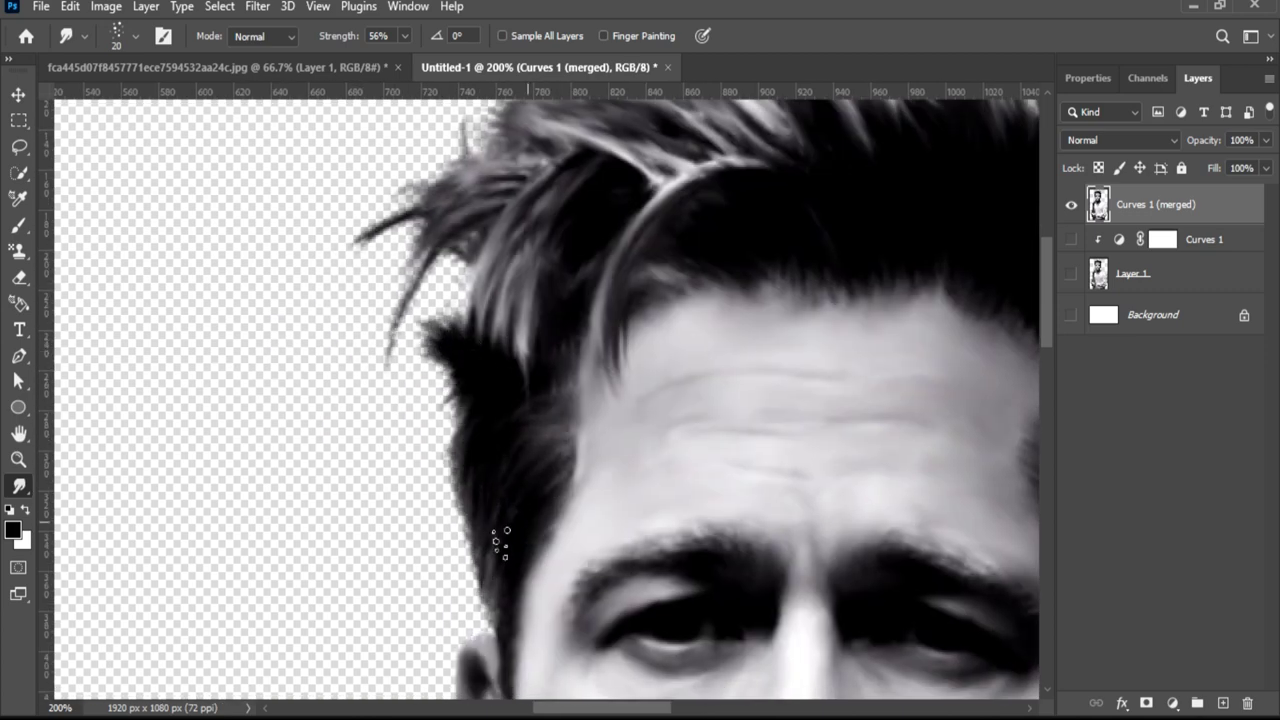
{"action": "mouse_move", "coordinate": [455, 440]}
{"action": "left_mouse_down"}
{"action": "mouse_move", "coordinate": [465, 615]}
{"action": "mouse_move", "coordinate": [550, 490]}
{"action": "mouse_move", "coordinate": [600, 468]}
{"action": "left_mouse_up"}
{"action": "mouse_move", "coordinate": [500, 600]}
{"action": "left_mouse_down"}
{"action": "mouse_move", "coordinate": [550, 460]}
{"action": "mouse_move", "coordinate": [500, 665]}
{"action": "left_mouse_up"}
{"action": "left_click_drag", "start_coordinate": [475, 340], "coordinate": [492, 450]}
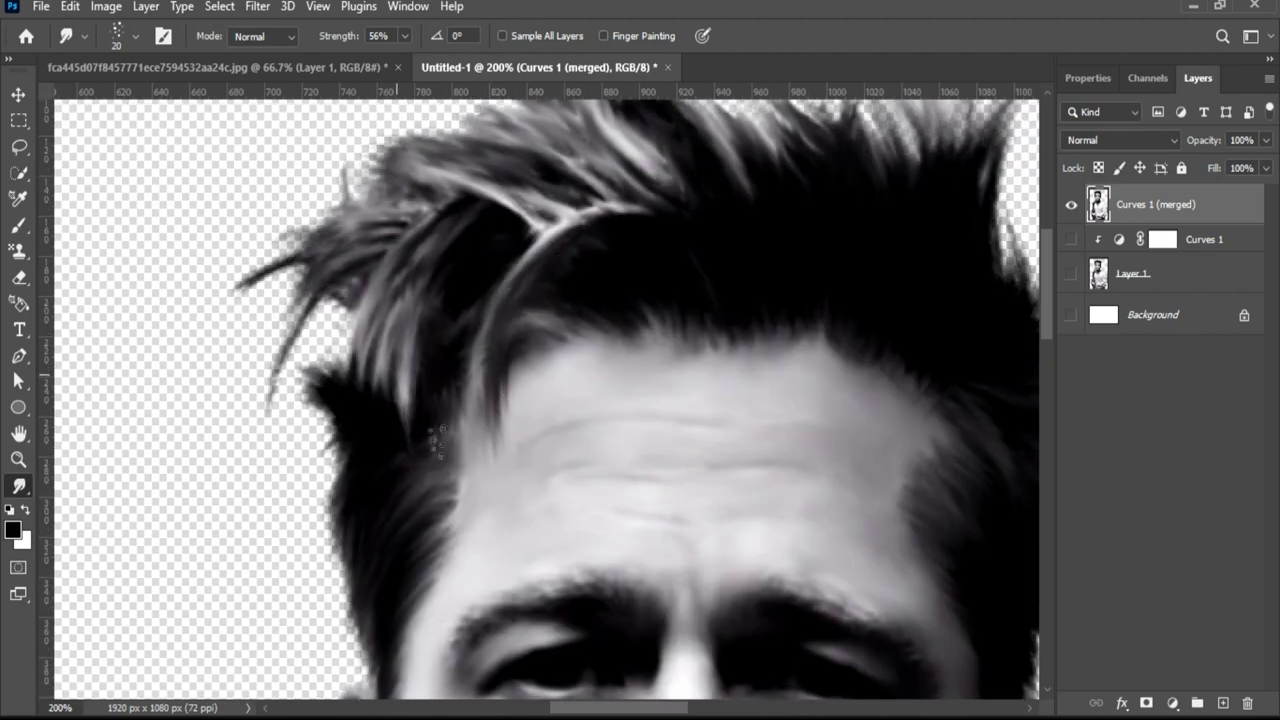
{"action": "scroll", "coordinate": [645, 200], "scroll_direction": "down", "scroll_amount": 3}
{"action": "scroll", "coordinate": [700, 263], "scroll_direction": "down", "scroll_amount": 3}
With a size 9 brush, feather the left eyebrow edges into hair-like strokes.
{"action": "key", "text": "bracketleft"}
{"action": "key", "text": "bracketleft"}
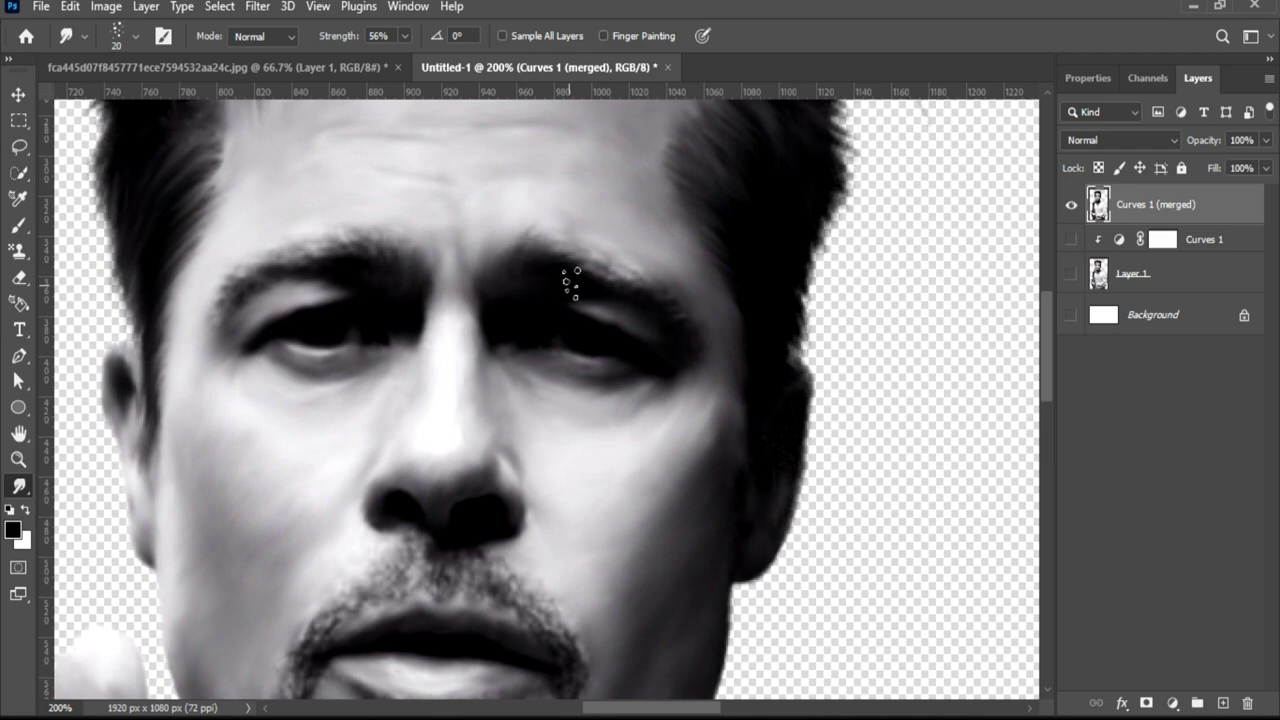
{"action": "scroll", "coordinate": [571, 277], "scroll_direction": "up", "scroll_amount": 2}
{"action": "scroll", "coordinate": [625, 218], "scroll_direction": "up", "scroll_amount": 2}
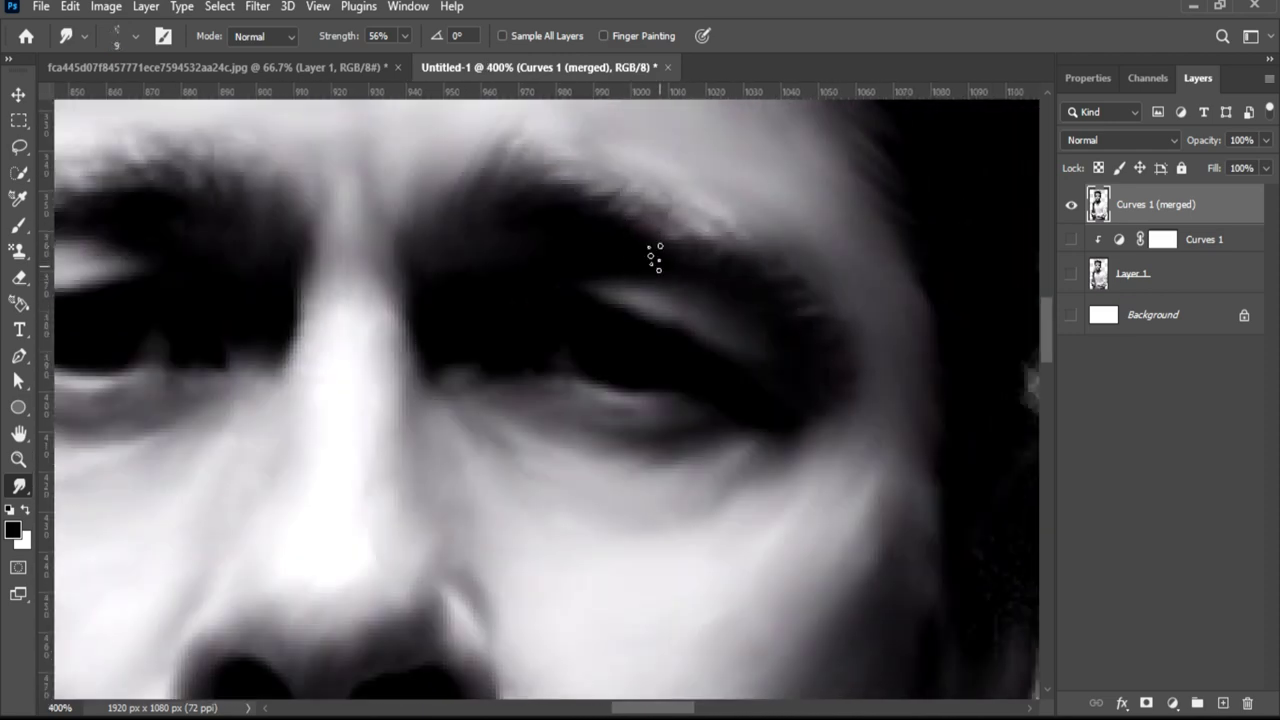
{"action": "scroll", "coordinate": [655, 257], "scroll_direction": "down", "scroll_amount": 2}
{"action": "scroll", "coordinate": [622, 300], "scroll_direction": "up", "scroll_amount": 2}
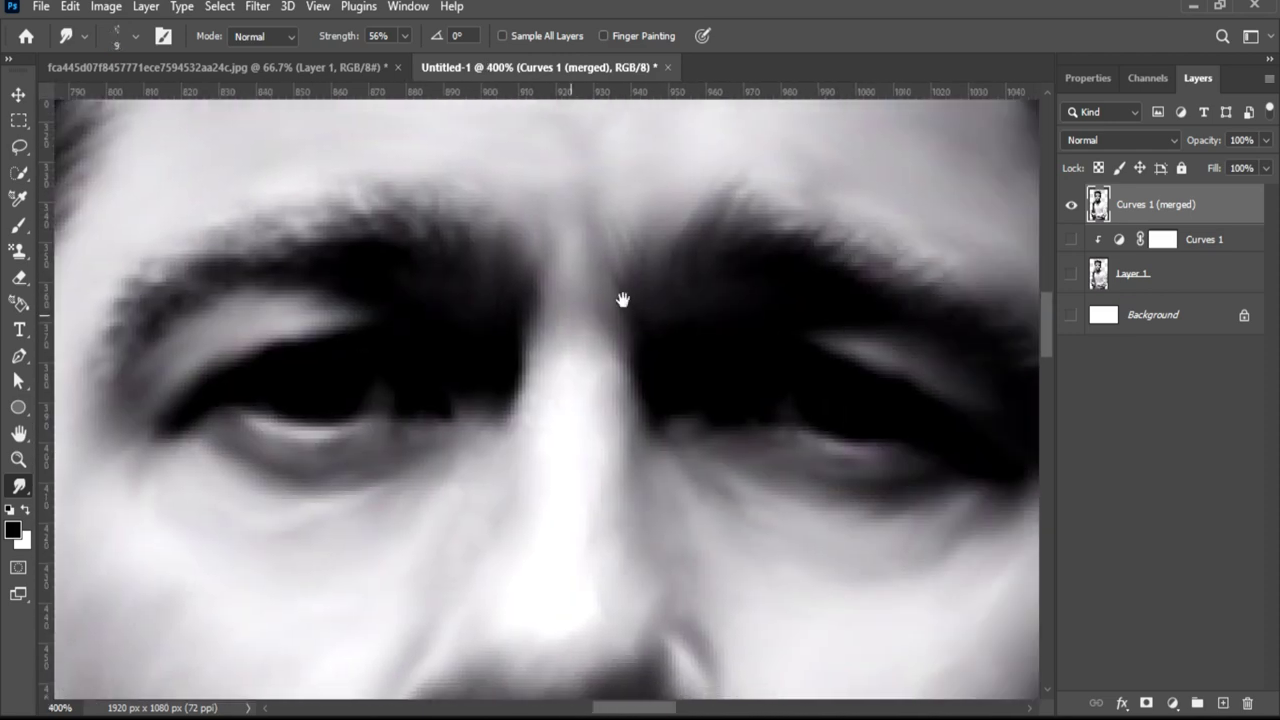
{"action": "left_click_drag", "start_coordinate": [622, 300], "coordinate": [660, 318]}
{"action": "key", "text": "bracketright"}
{"action": "key", "text": "bracketright"}
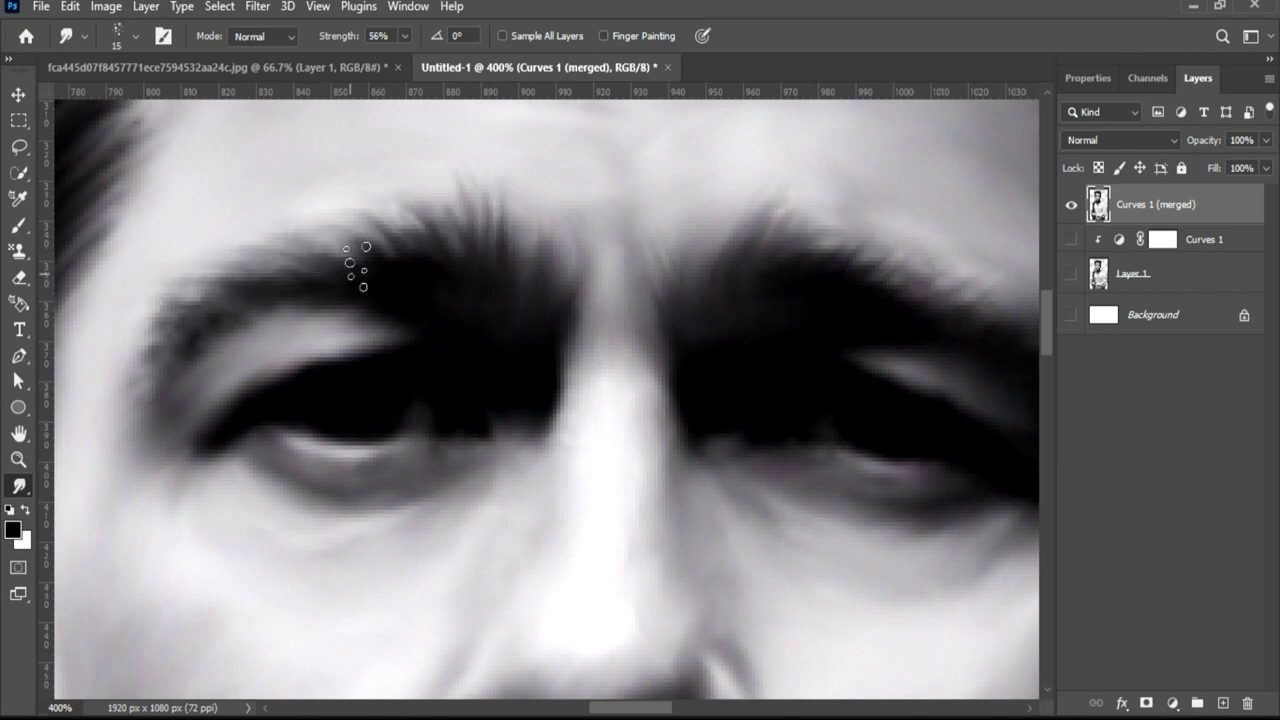
{"action": "key", "text": "bracketleft"}
{"action": "key", "text": "bracketleft"}
{"action": "mouse_move", "coordinate": [355, 265]}
{"action": "left_mouse_down"}
{"action": "mouse_move", "coordinate": [177, 337]}
{"action": "mouse_move", "coordinate": [334, 263]}
{"action": "mouse_move", "coordinate": [397, 280]}
{"action": "mouse_move", "coordinate": [420, 250]}
{"action": "left_mouse_up"}
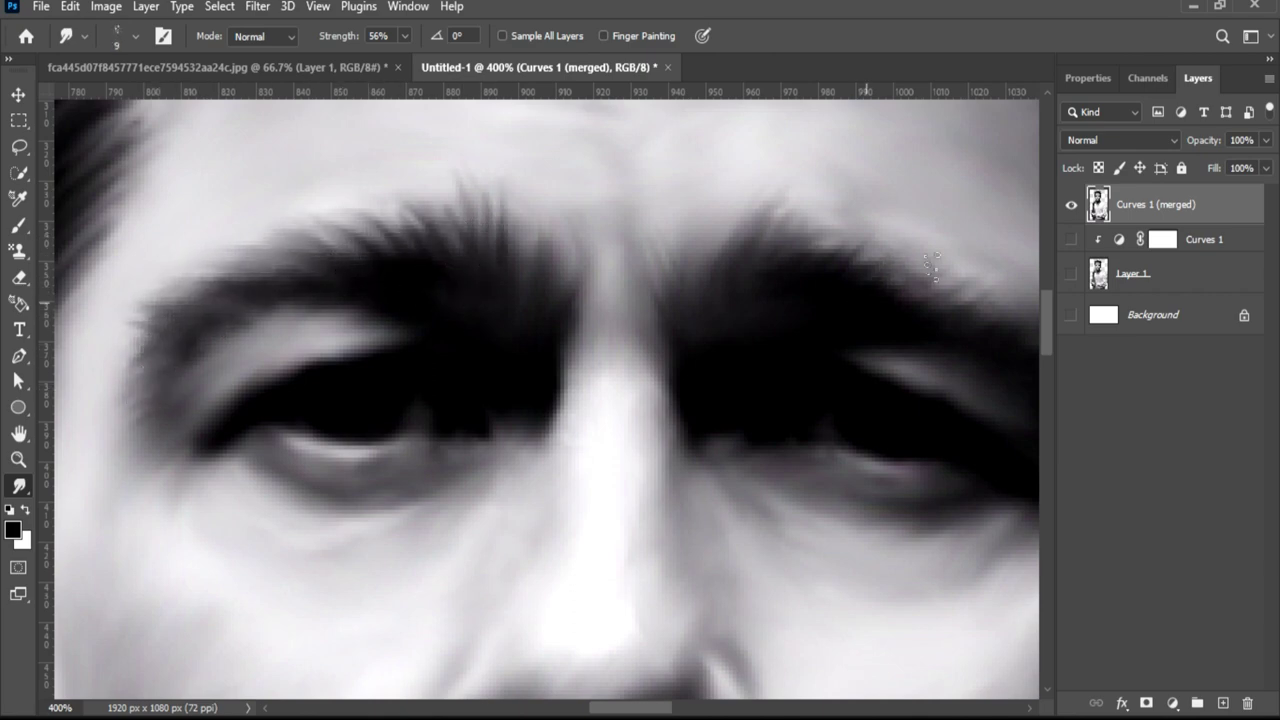
Smooth the left side of the goatee and blend the beard edge toward the lip corner.
{"action": "scroll", "coordinate": [786, 300], "scroll_direction": "down", "scroll_amount": 1}
{"action": "scroll", "coordinate": [700, 320], "scroll_direction": "down", "scroll_amount": 1}
{"action": "scroll", "coordinate": [600, 334], "scroll_direction": "up", "scroll_amount": 1}
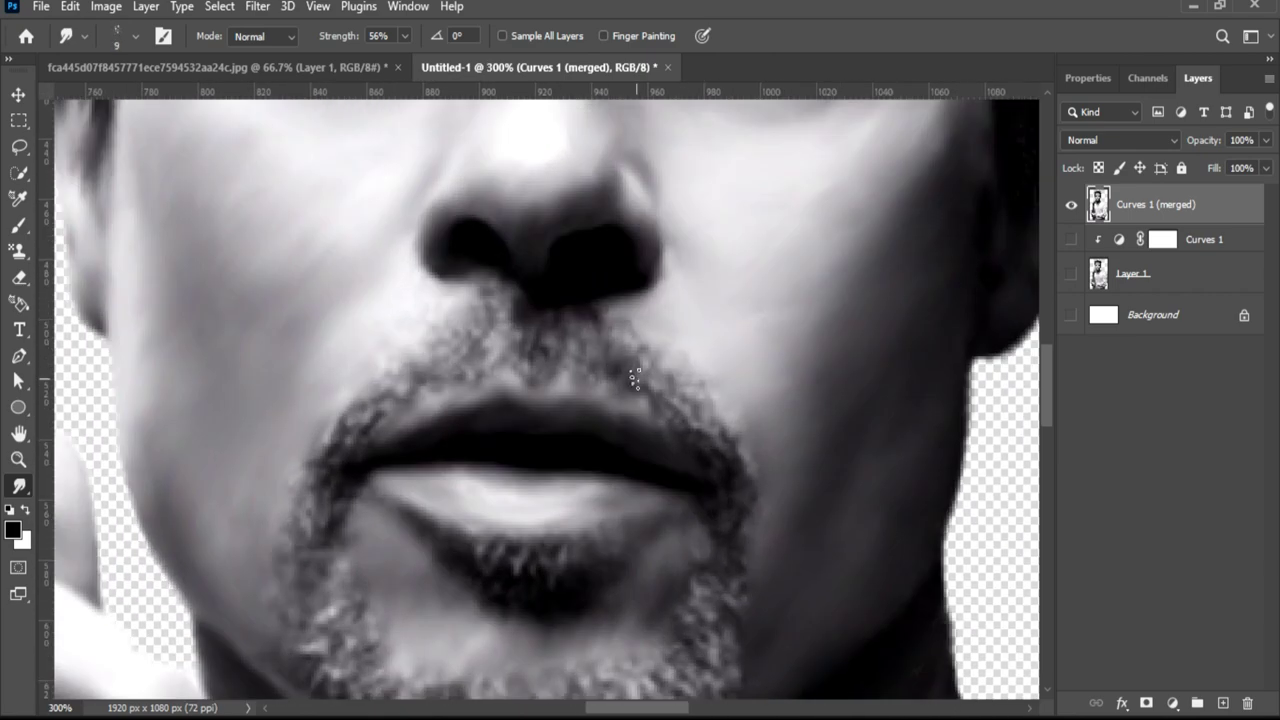
{"action": "key", "text": "bracketright"}
{"action": "key", "text": "bracketright"}
{"action": "mouse_move", "coordinate": [364, 428]}
{"action": "left_mouse_down"}
{"action": "mouse_move", "coordinate": [302, 560]}
{"action": "mouse_move", "coordinate": [312, 528]}
{"action": "left_mouse_up"}
{"action": "key", "text": "bracketleft"}
{"action": "key", "text": "bracketleft"}
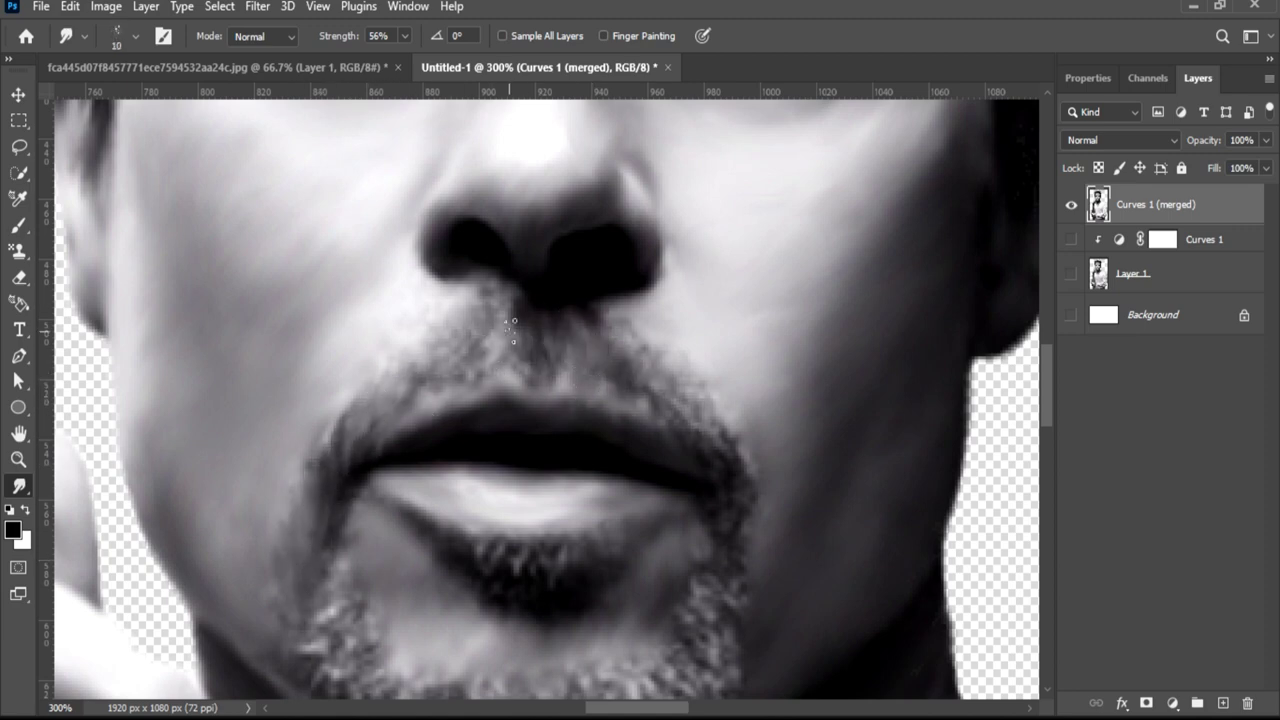
{"action": "left_click_drag", "start_coordinate": [702, 400], "coordinate": [726, 527]}
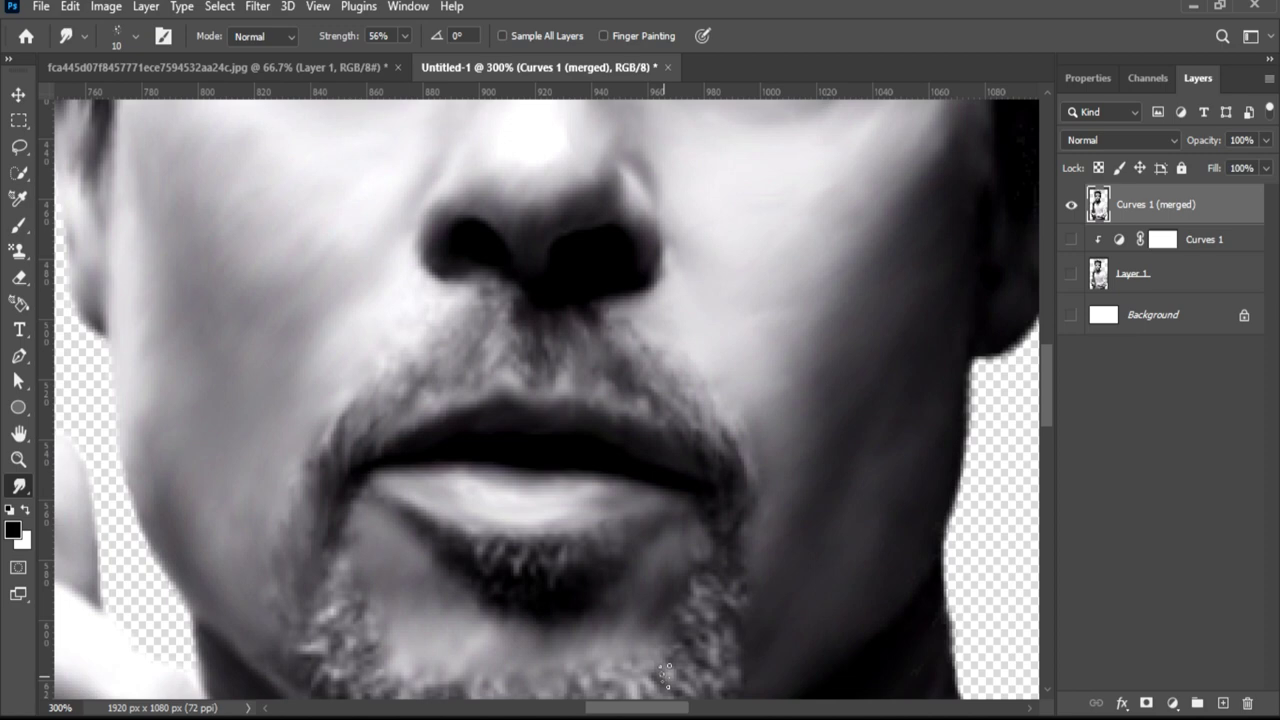
Streak texture across the upper lip, lower lip and beard with a size 20 brush.
{"action": "left_click_drag", "start_coordinate": [514, 313], "coordinate": [510, 413]}
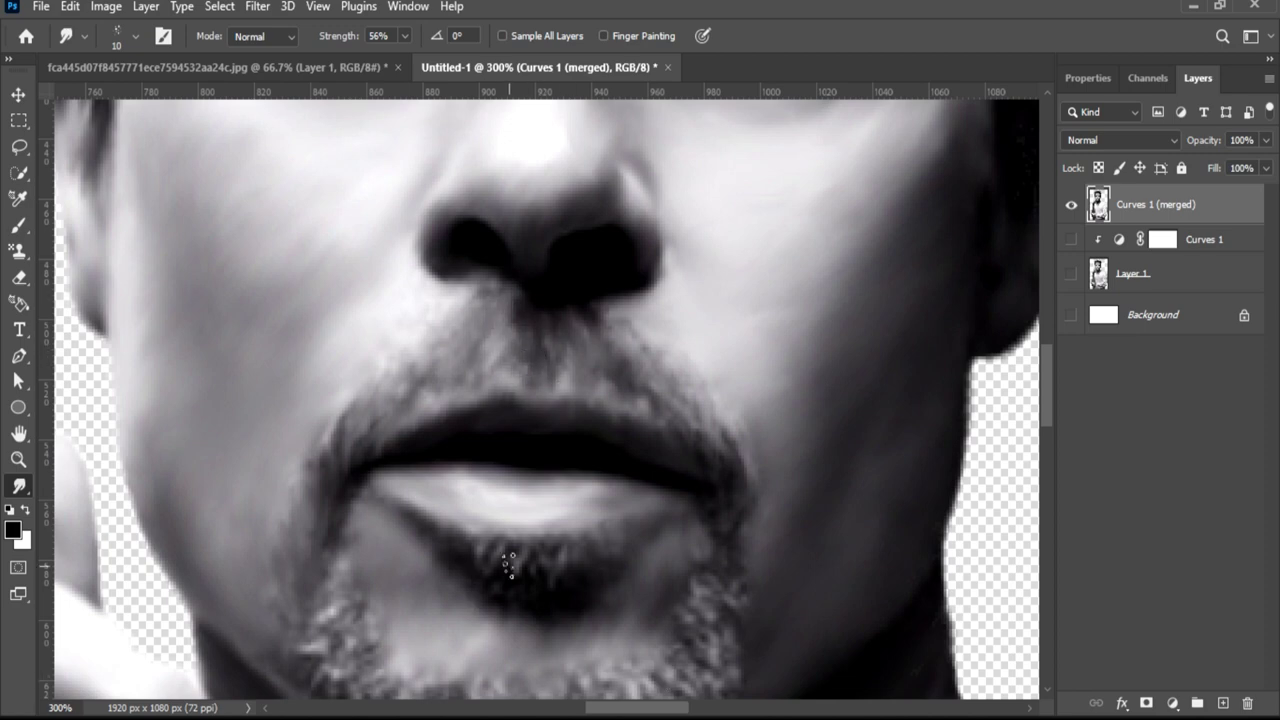
{"action": "mouse_move", "coordinate": [508, 564]}
{"action": "left_mouse_down"}
{"action": "mouse_move", "coordinate": [606, 591]}
{"action": "mouse_move", "coordinate": [465, 590]}
{"action": "left_mouse_up"}
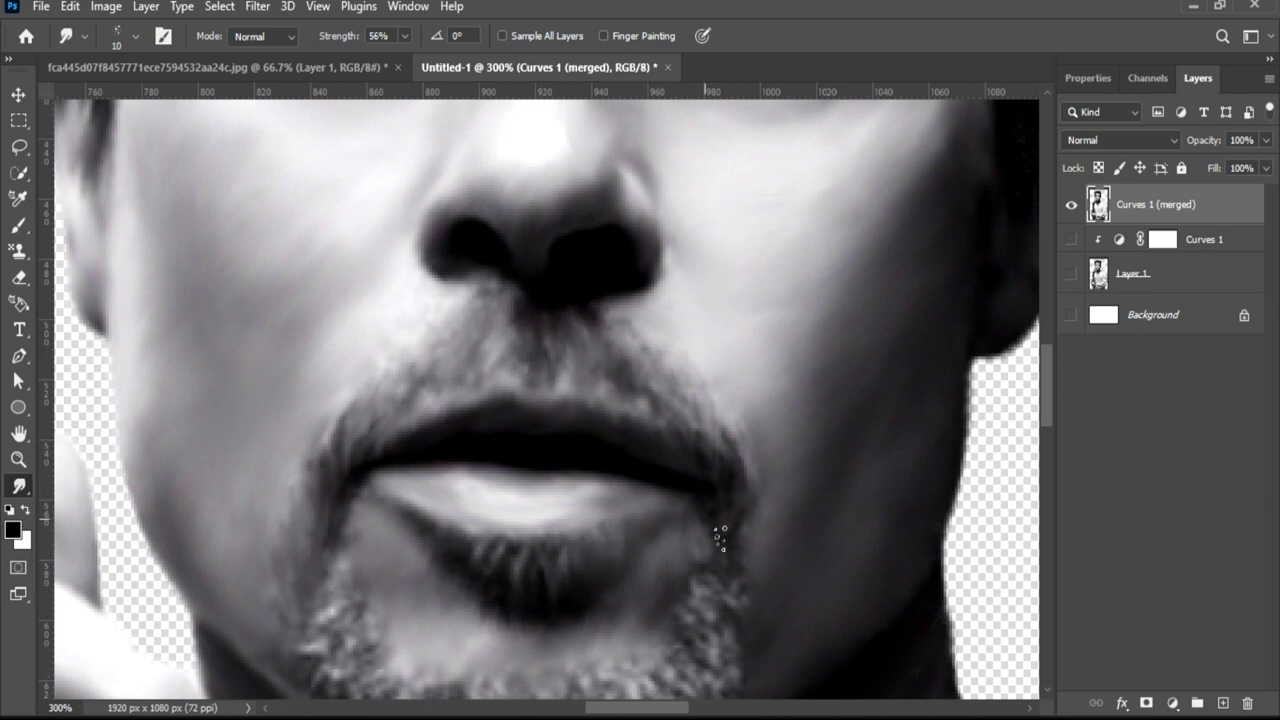
{"action": "scroll", "coordinate": [705, 600], "scroll_direction": "down", "scroll_amount": 3}
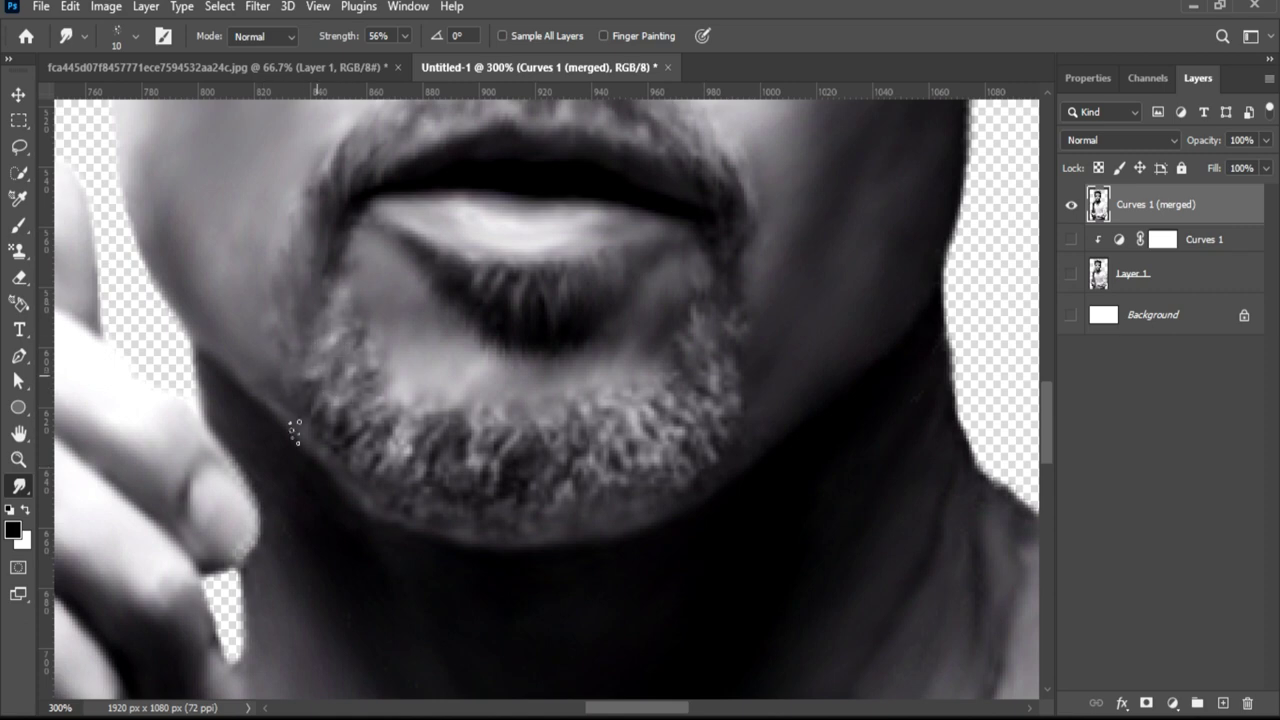
{"action": "key", "text": "bracketright"}
{"action": "mouse_move", "coordinate": [331, 443]}
{"action": "left_mouse_down"}
{"action": "mouse_move", "coordinate": [565, 437]}
{"action": "mouse_move", "coordinate": [700, 343]}
{"action": "mouse_move", "coordinate": [606, 500]}
{"action": "mouse_move", "coordinate": [412, 465]}
{"action": "mouse_move", "coordinate": [686, 457]}
{"action": "mouse_move", "coordinate": [491, 471]}
{"action": "mouse_move", "coordinate": [686, 400]}
{"action": "left_mouse_up"}
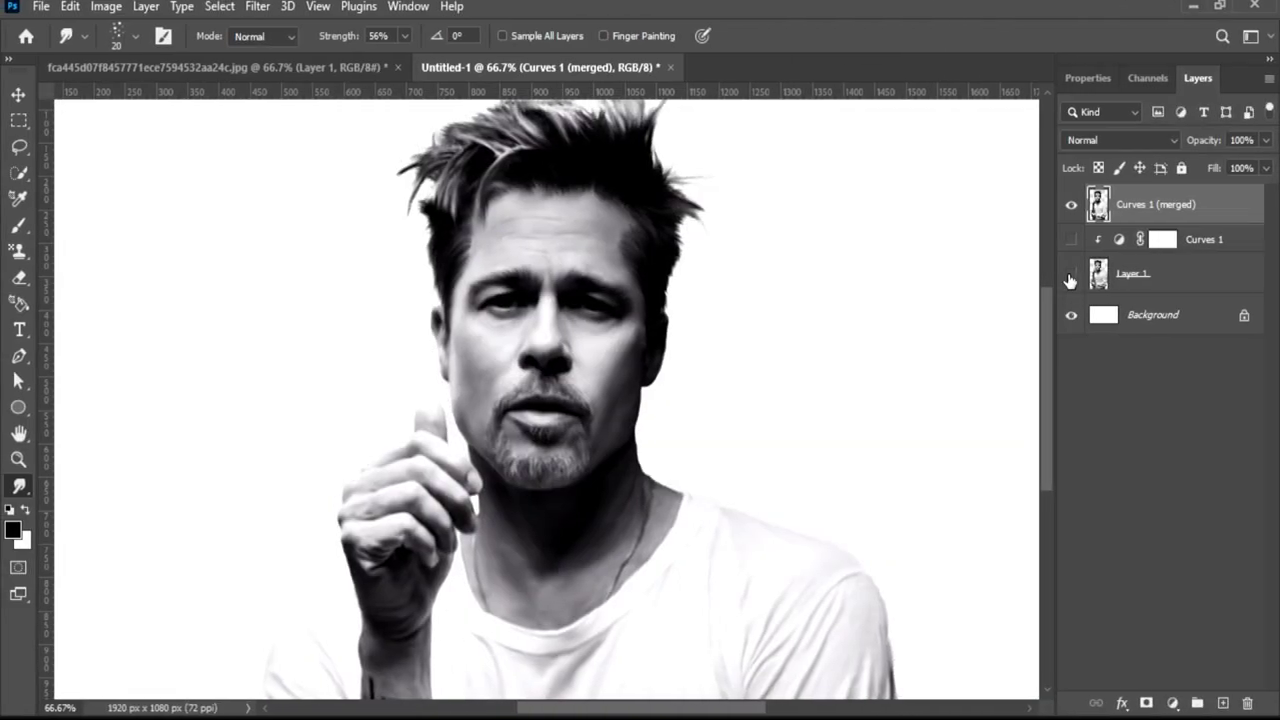
{"action": "left_click", "coordinate": [1070, 276]}
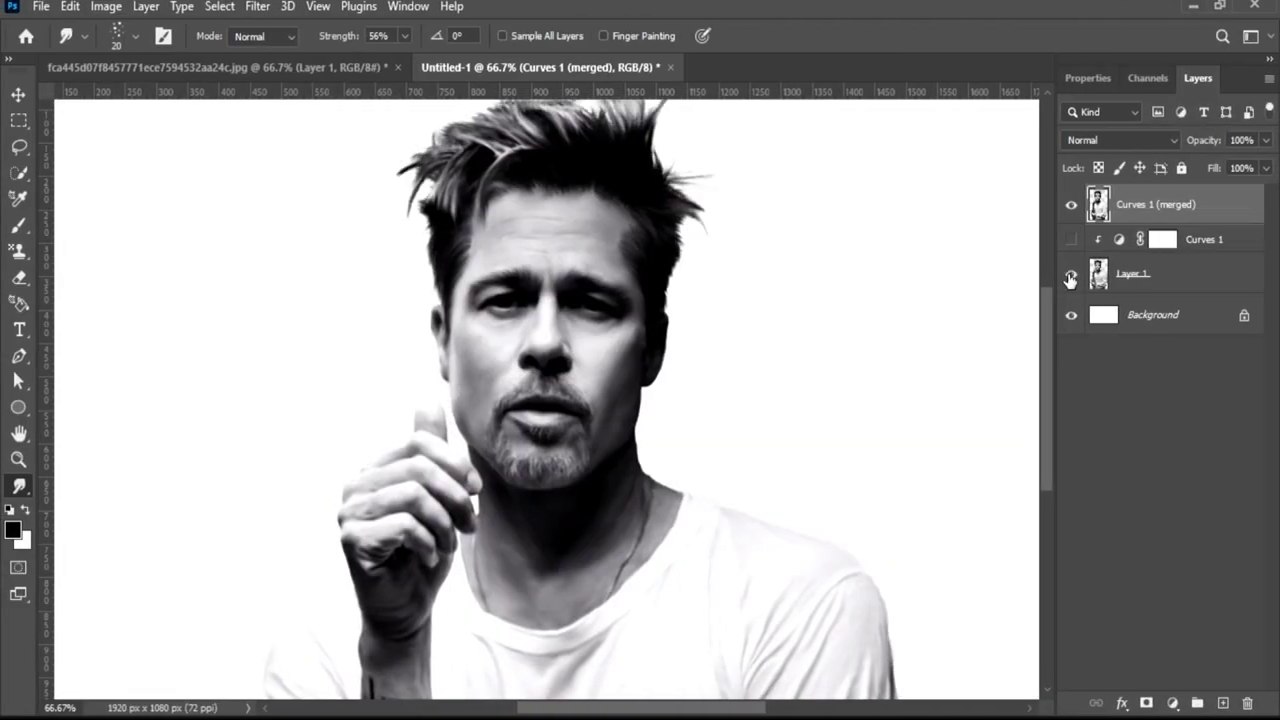
{"action": "left_click", "coordinate": [1073, 214]}
{"action": "left_click", "coordinate": [1073, 214]}
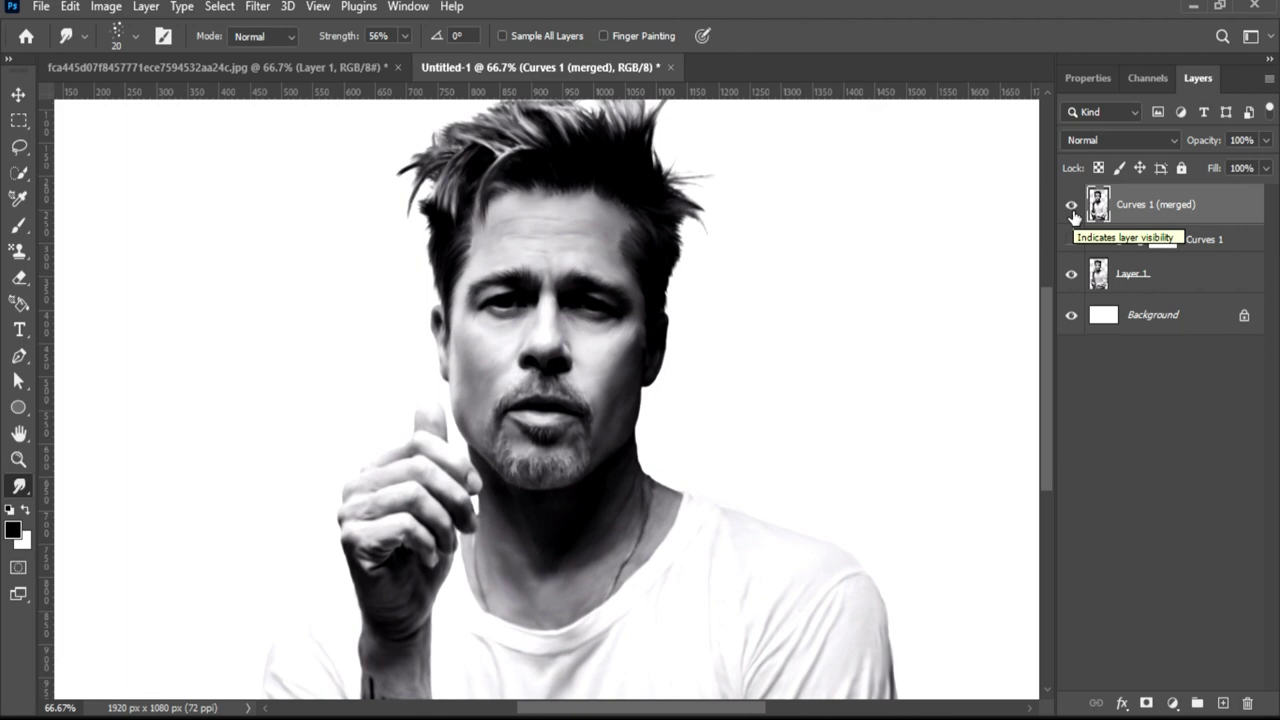
{"action": "left_click", "coordinate": [1073, 214]}
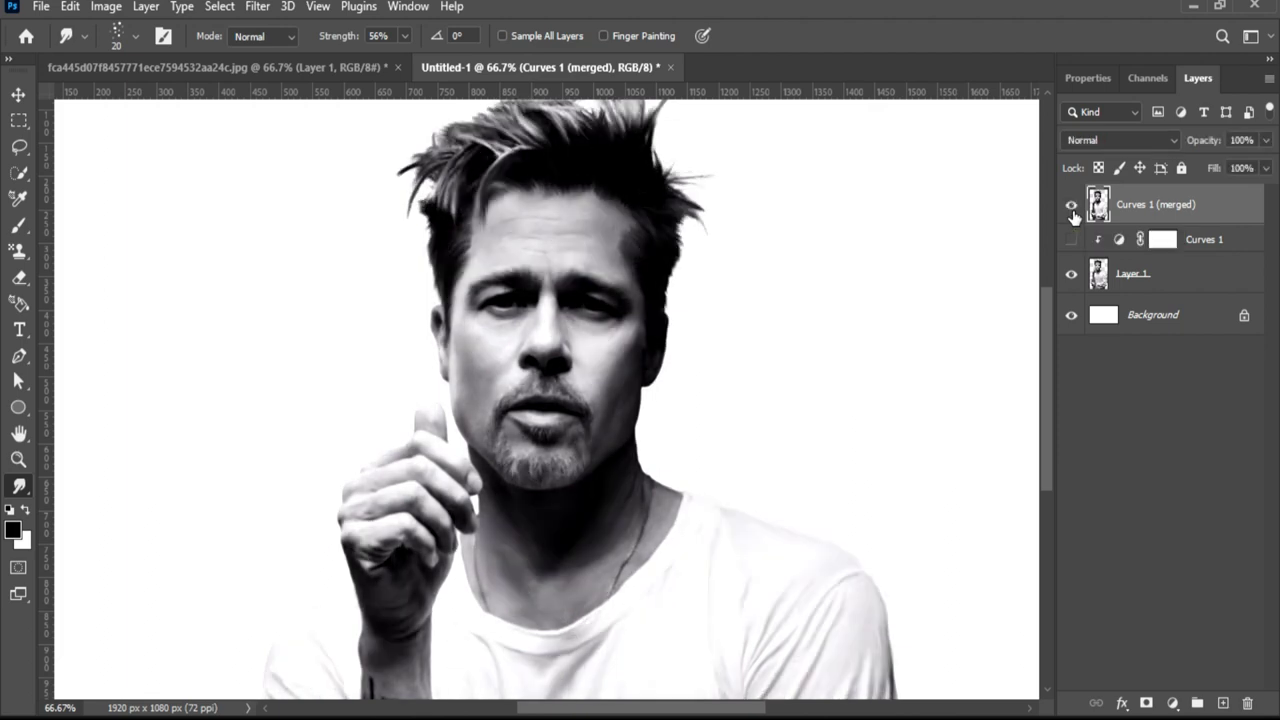
{"action": "left_click", "coordinate": [1073, 214]}
{"action": "key", "text": "ctrl+plus"}
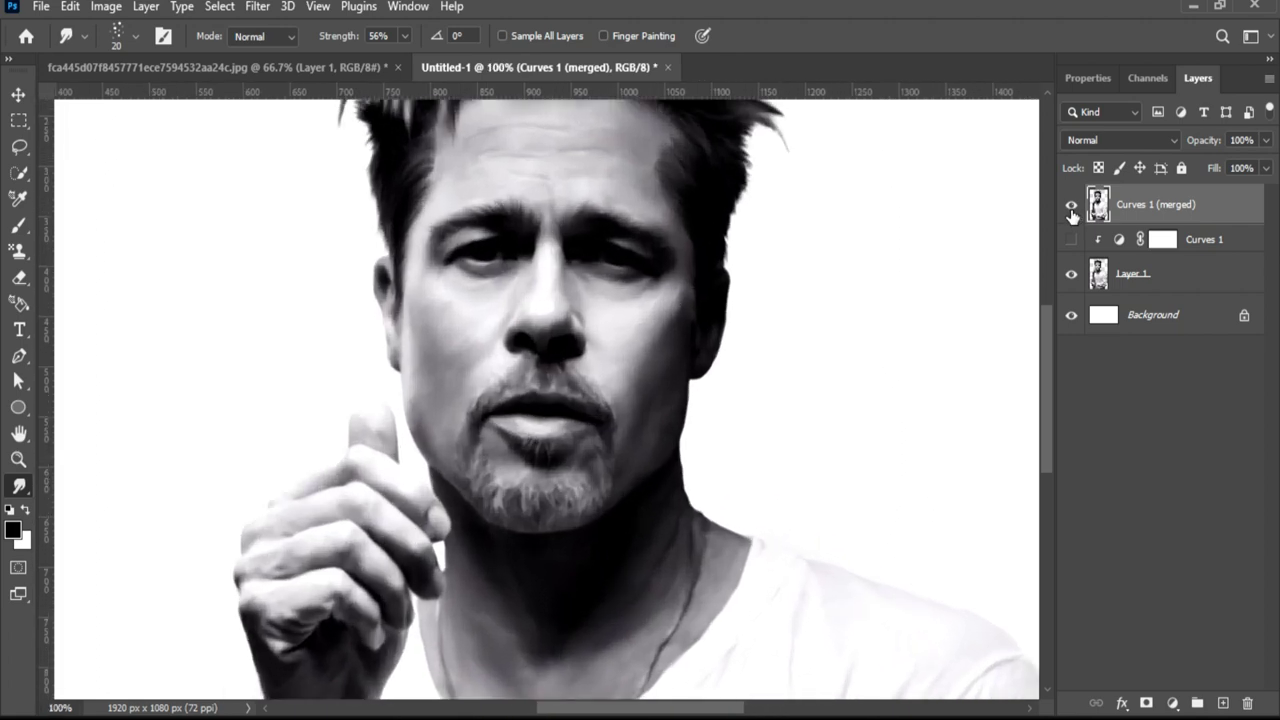
{"action": "key", "text": "ctrl+plus"}
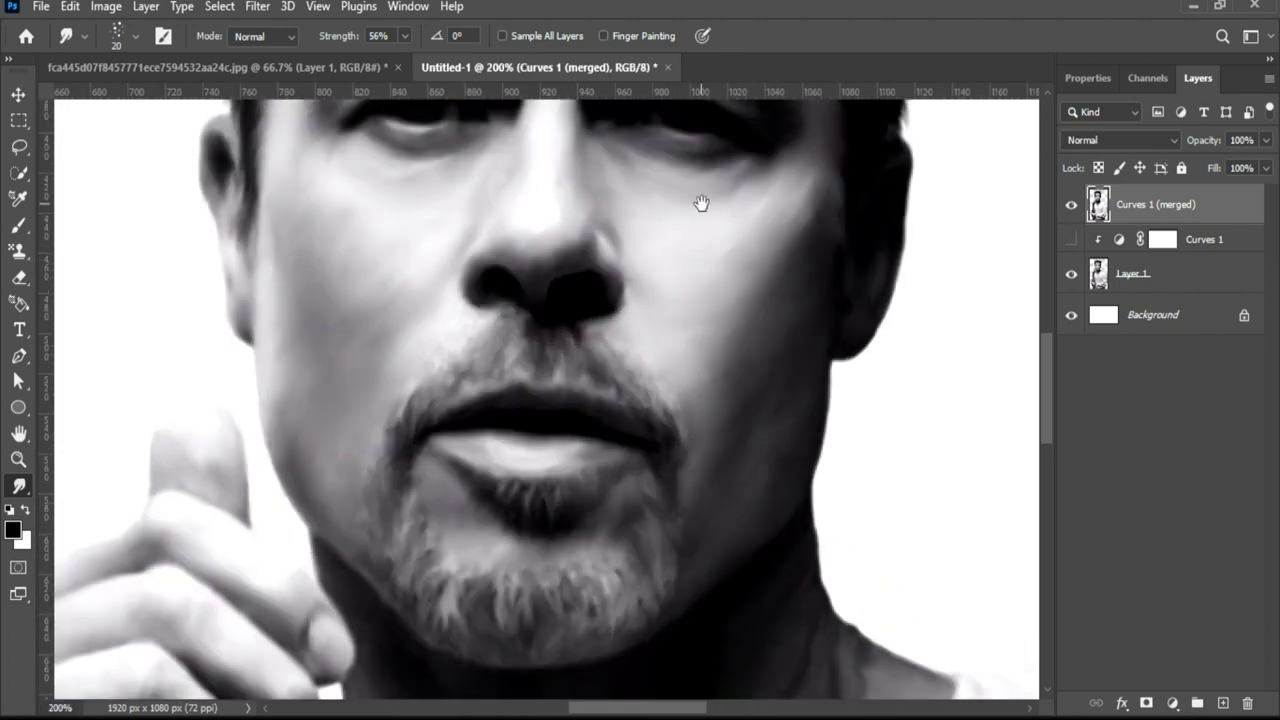
{"action": "mouse_move", "coordinate": [701, 204]}
{"action": "left_mouse_down"}
{"action": "mouse_move", "coordinate": [649, 534]}
{"action": "mouse_move", "coordinate": [666, 622]}
{"action": "left_mouse_up"}
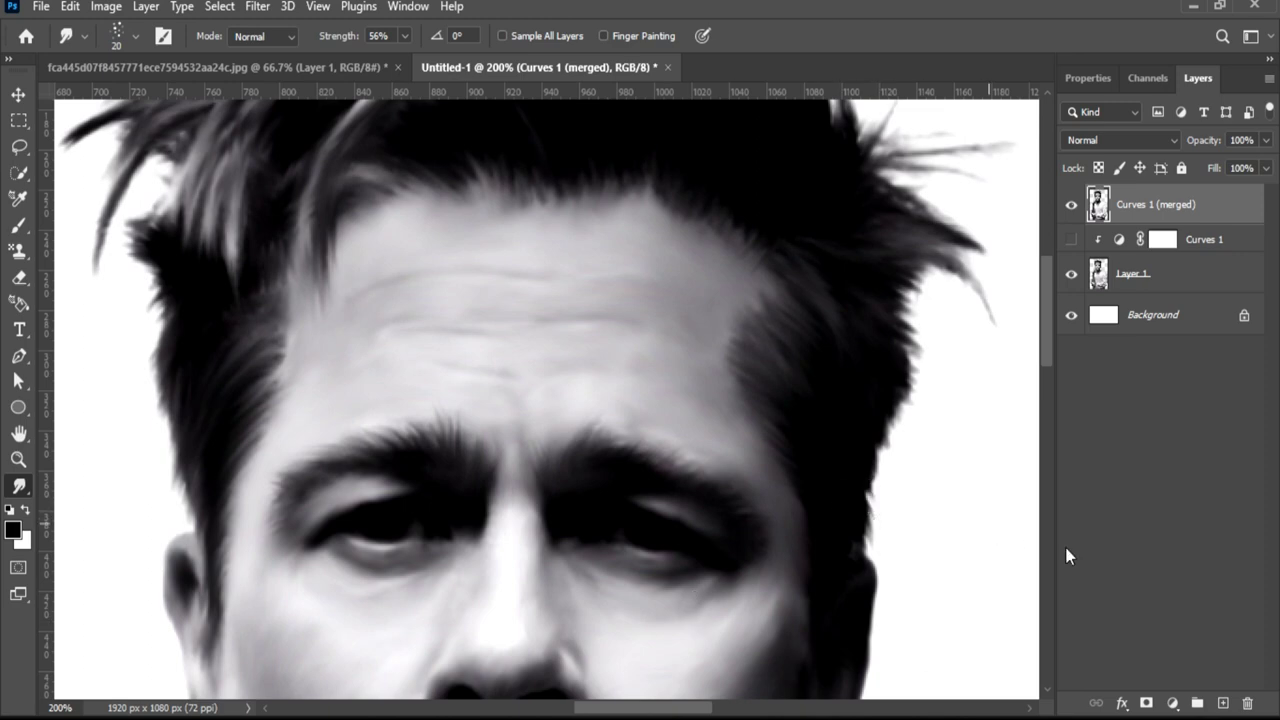
Add a new Layer 2 and load a white Hair 1 brush.
{"action": "left_click", "coordinate": [1223, 703]}
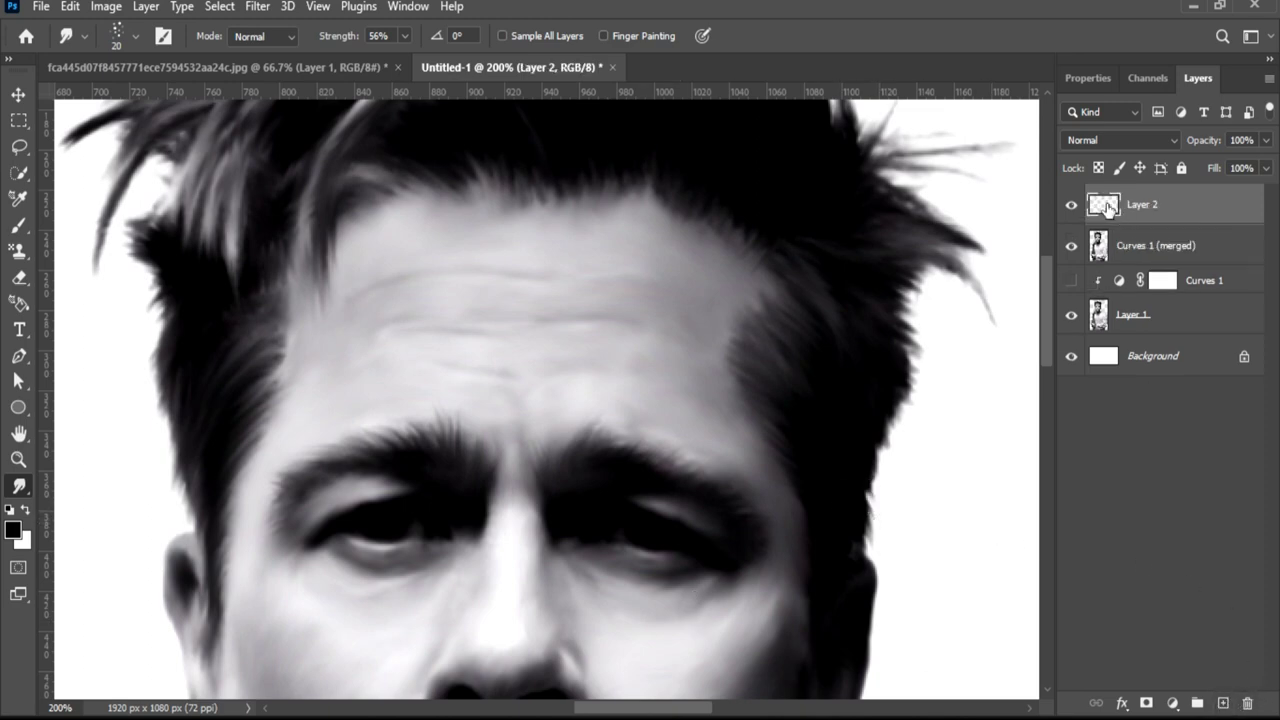
{"action": "left_click", "coordinate": [18, 225]}
{"action": "left_click", "coordinate": [100, 220]}
{"action": "key", "text": "x"}
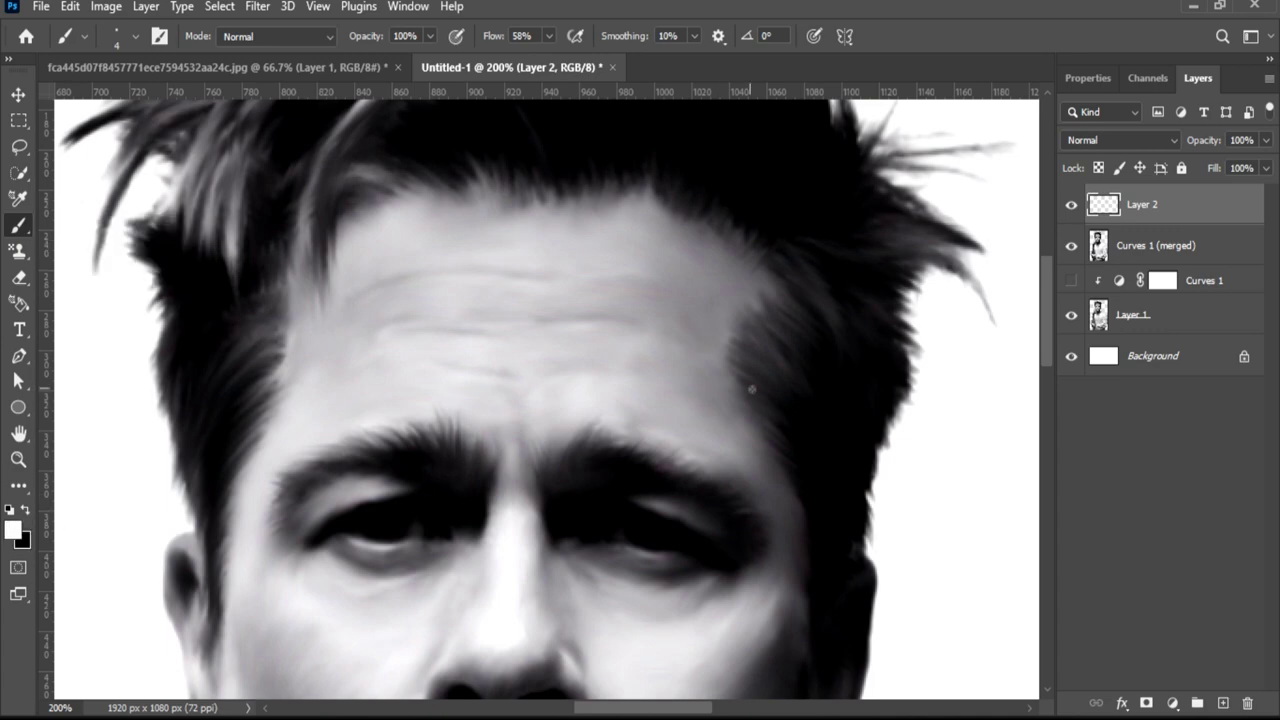
{"action": "left_click", "coordinate": [134, 37]}
{"action": "double_click", "coordinate": [78, 430]}
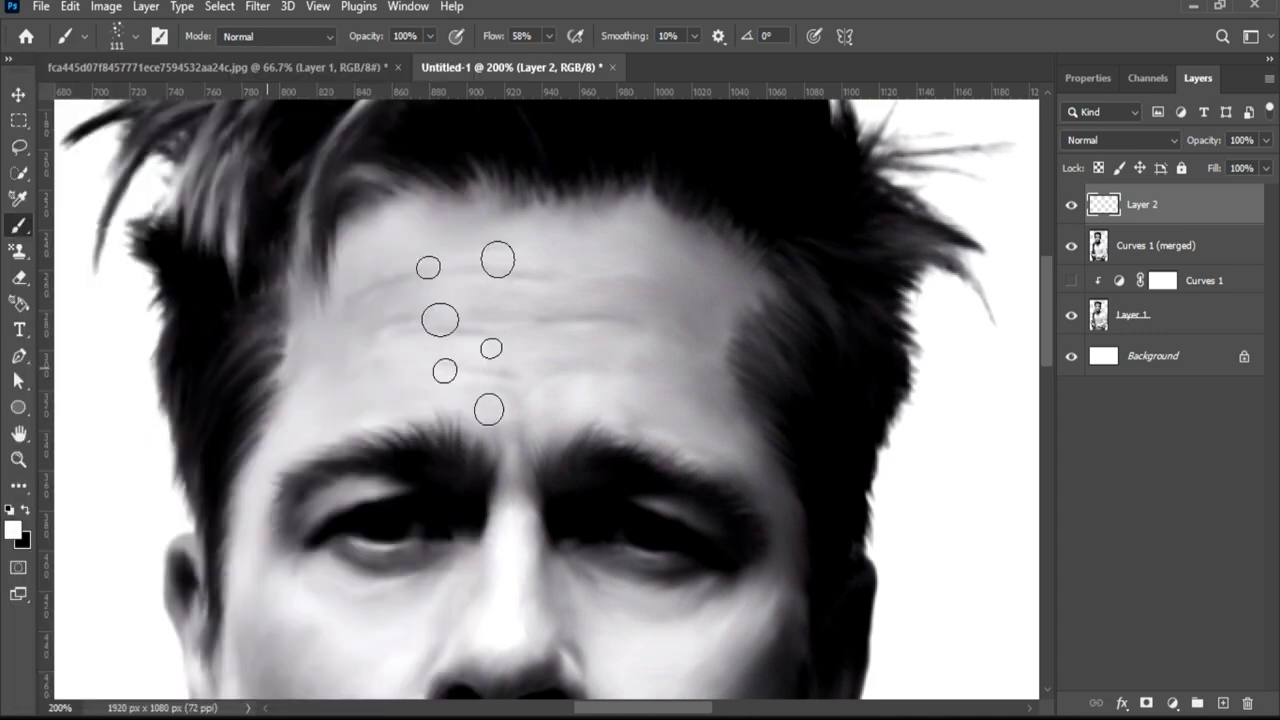
Paint white hair strands along the right hairline and set Layer 2 to Overlay.
{"action": "left_click", "coordinate": [757, 312]}
{"action": "key", "text": "bracketleft"}
{"action": "key", "text": "bracketleft"}
{"action": "key", "text": "ctrl+z"}
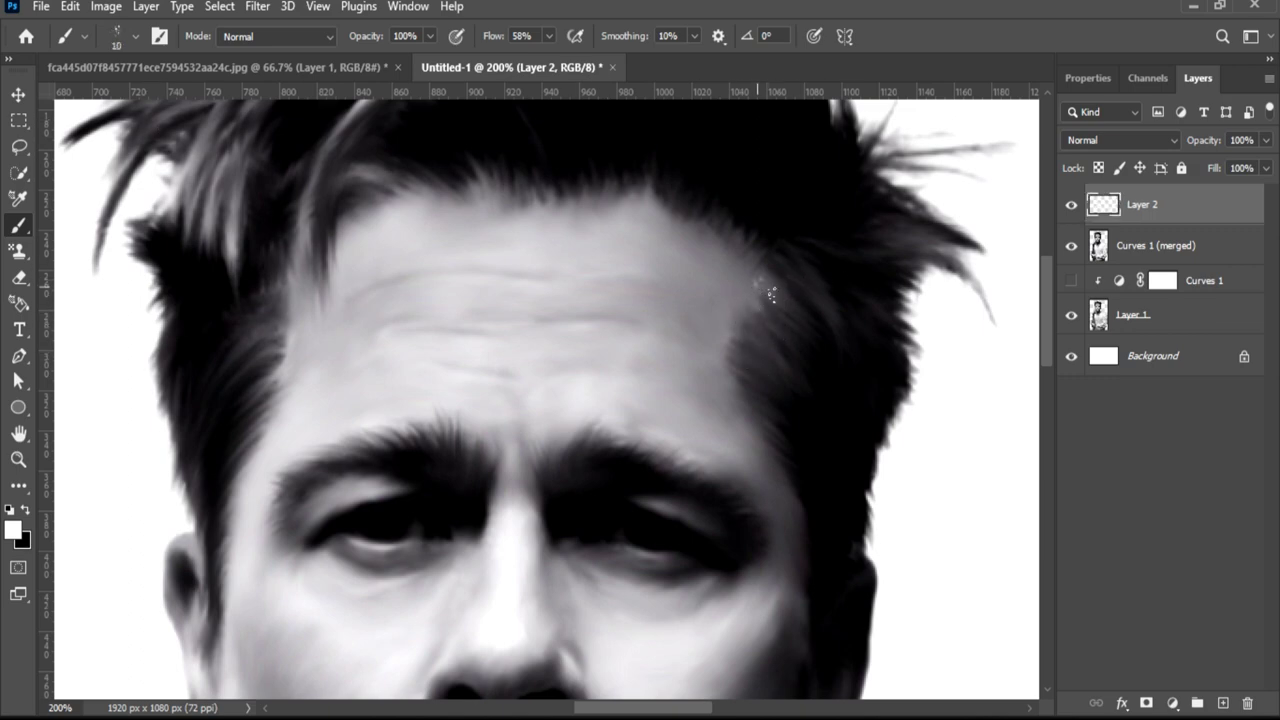
{"action": "left_click_drag", "start_coordinate": [771, 293], "coordinate": [750, 320]}
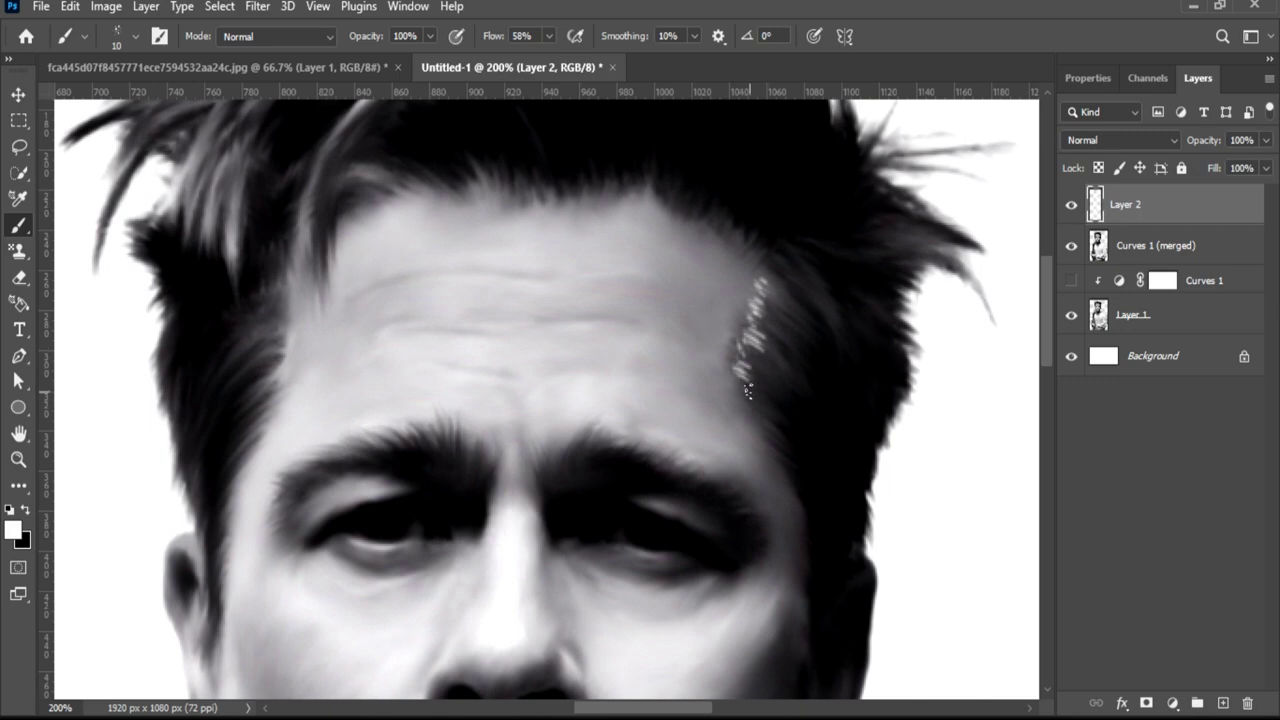
{"action": "left_click", "coordinate": [1120, 140]}
{"action": "left_click", "coordinate": [1117, 388]}
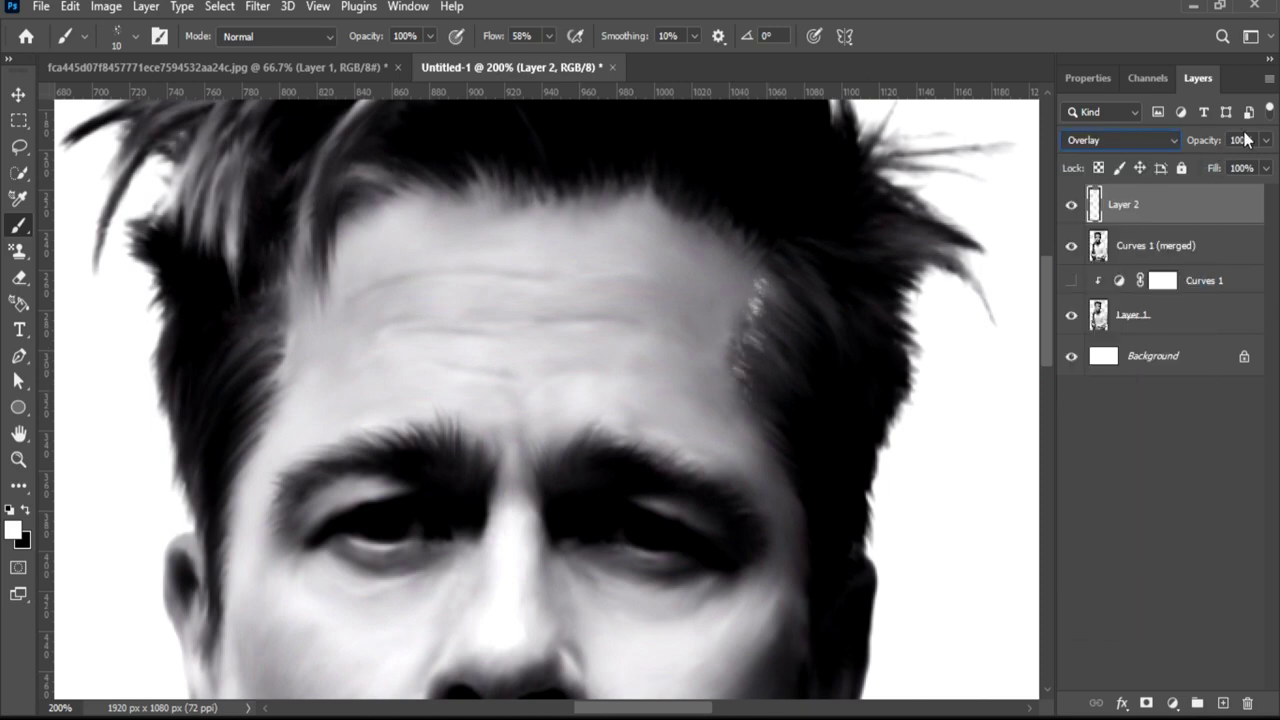
Set Layer 2 to 60% opacity and add short light strokes along the face edges.
{"action": "left_click", "coordinate": [662, 213]}
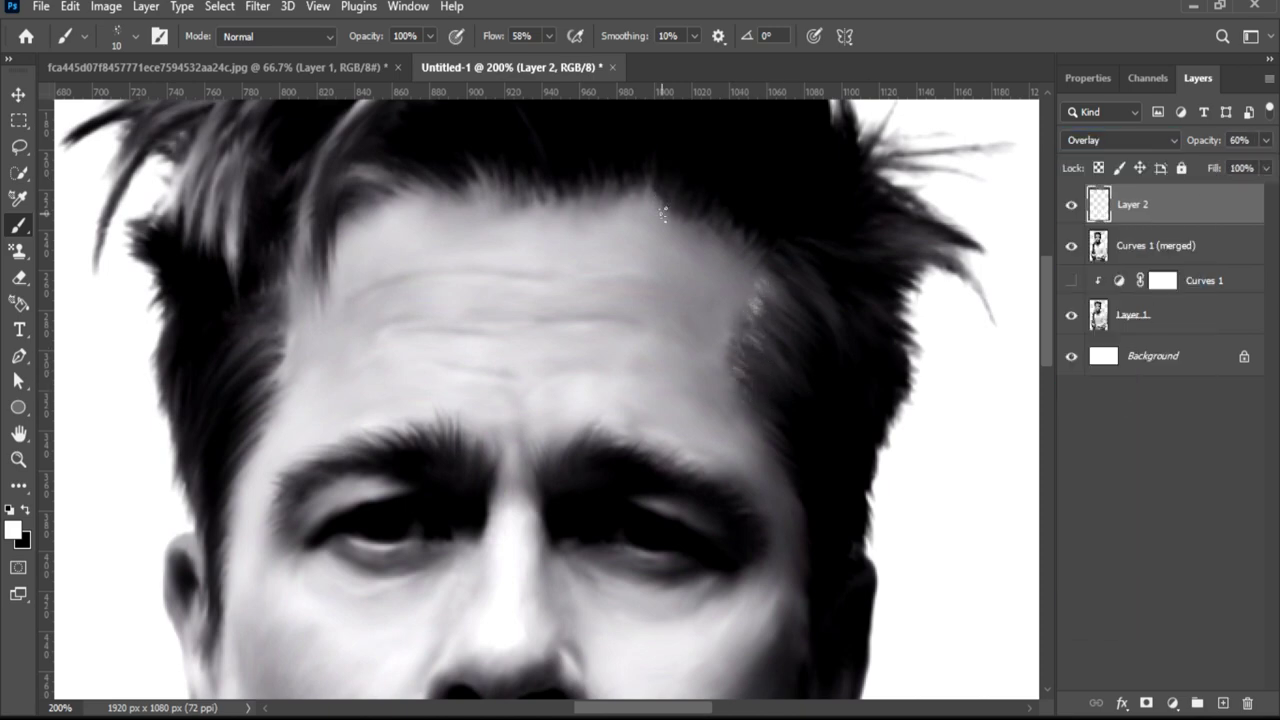
{"action": "left_click_drag", "start_coordinate": [408, 220], "coordinate": [351, 160]}
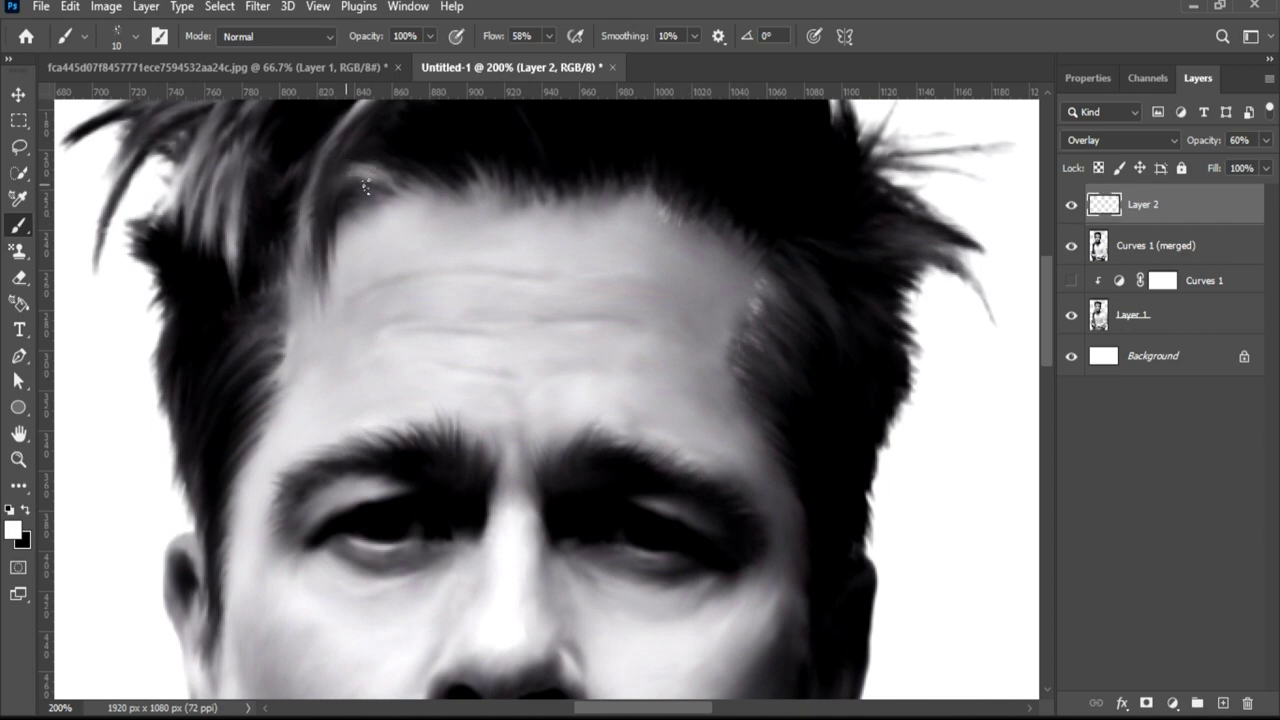
{"action": "mouse_move", "coordinate": [813, 510]}
{"action": "left_mouse_down"}
{"action": "mouse_move", "coordinate": [801, 502]}
{"action": "mouse_move", "coordinate": [811, 543]}
{"action": "left_mouse_up"}
{"action": "left_click_drag", "start_coordinate": [820, 614], "coordinate": [807, 585]}
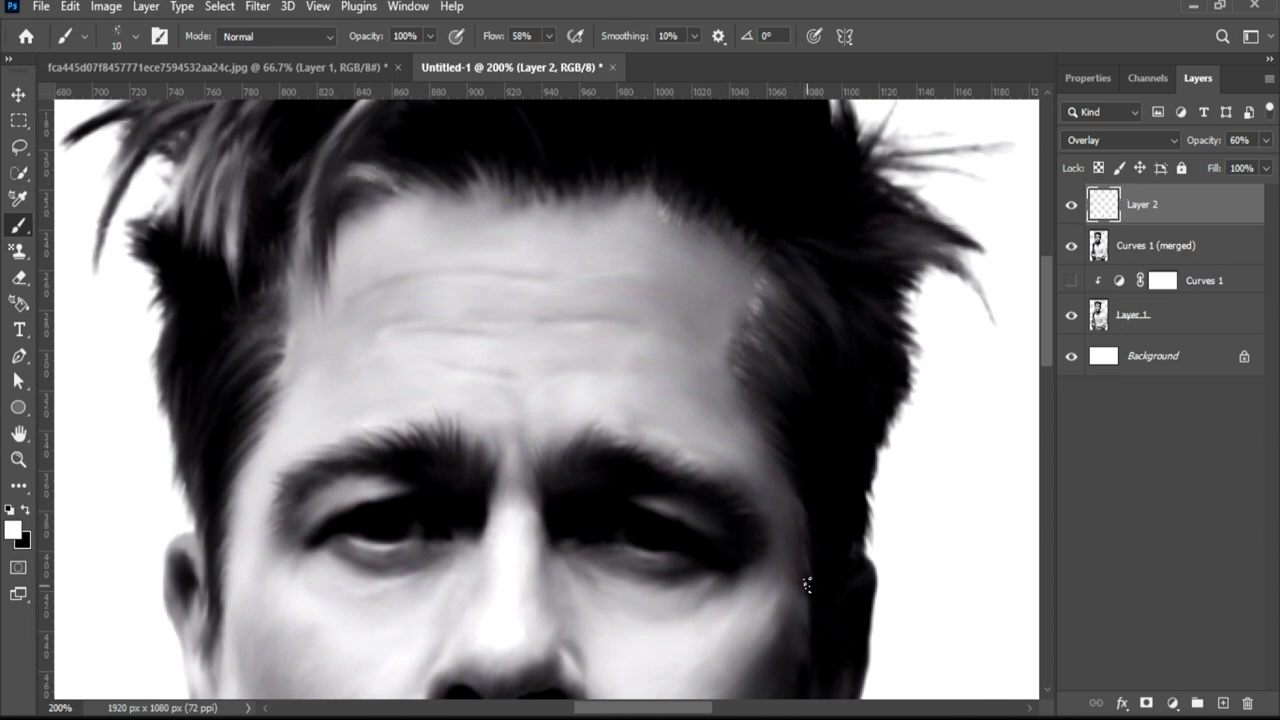
{"action": "left_click_drag", "start_coordinate": [251, 453], "coordinate": [243, 469]}
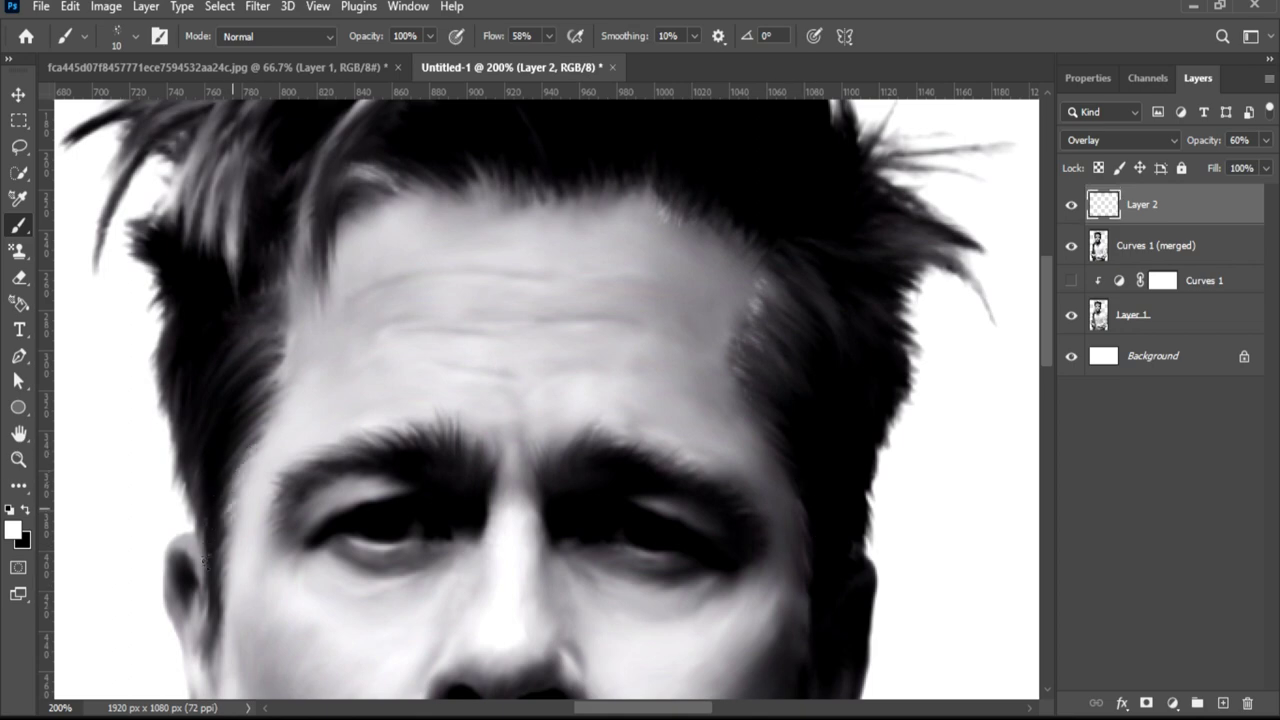
{"action": "left_click_drag", "start_coordinate": [205, 560], "coordinate": [228, 566]}
Paint light strands over the top hair, hairline and beside the sideburn.
{"action": "left_click_drag", "start_coordinate": [433, 204], "coordinate": [492, 360]}
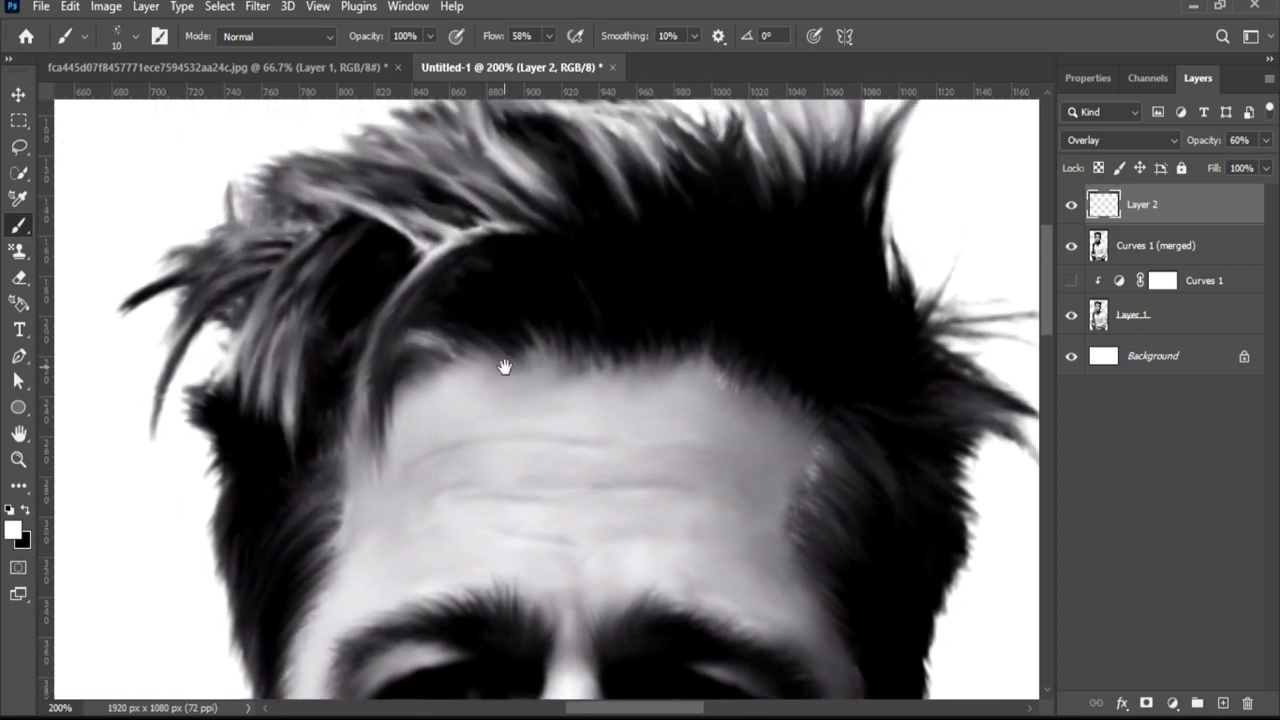
{"action": "left_click_drag", "start_coordinate": [393, 301], "coordinate": [366, 439]}
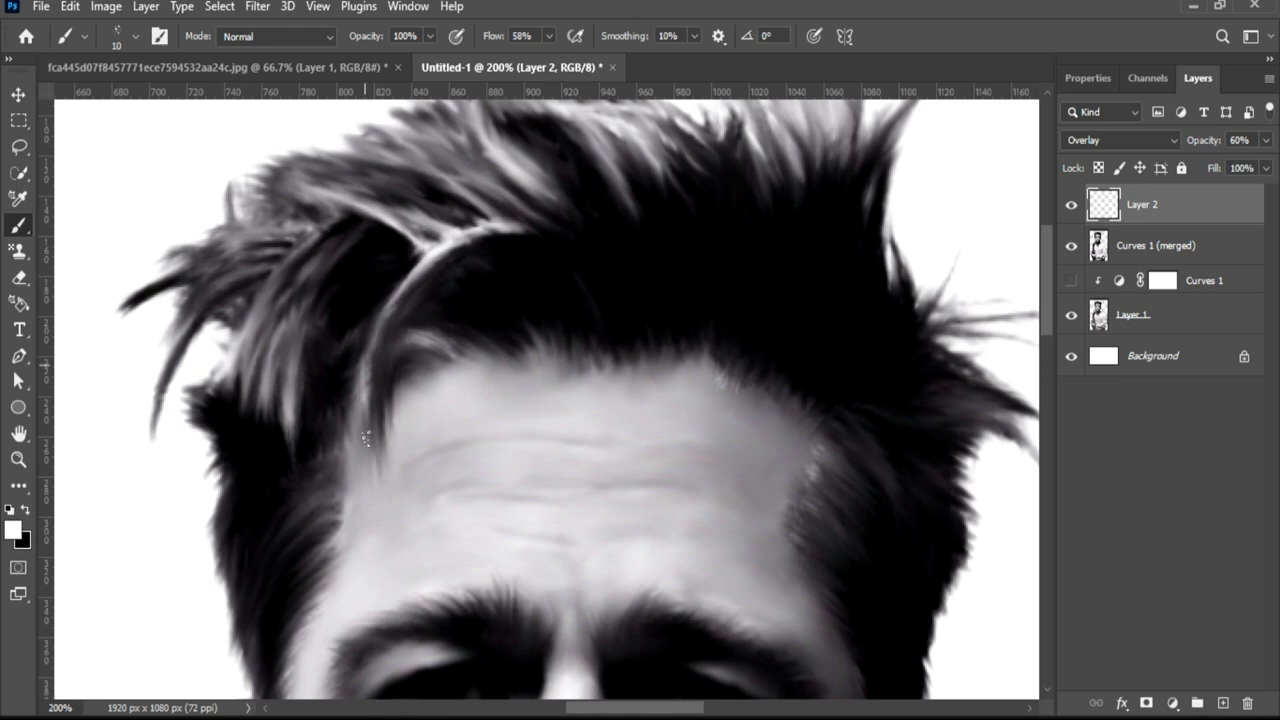
{"action": "mouse_move", "coordinate": [287, 333]}
{"action": "left_mouse_down"}
{"action": "mouse_move", "coordinate": [286, 452]}
{"action": "mouse_move", "coordinate": [275, 411]}
{"action": "mouse_move", "coordinate": [278, 439]}
{"action": "left_mouse_up"}
{"action": "left_click_drag", "start_coordinate": [278, 306], "coordinate": [256, 402]}
{"action": "left_click_drag", "start_coordinate": [286, 266], "coordinate": [242, 370]}
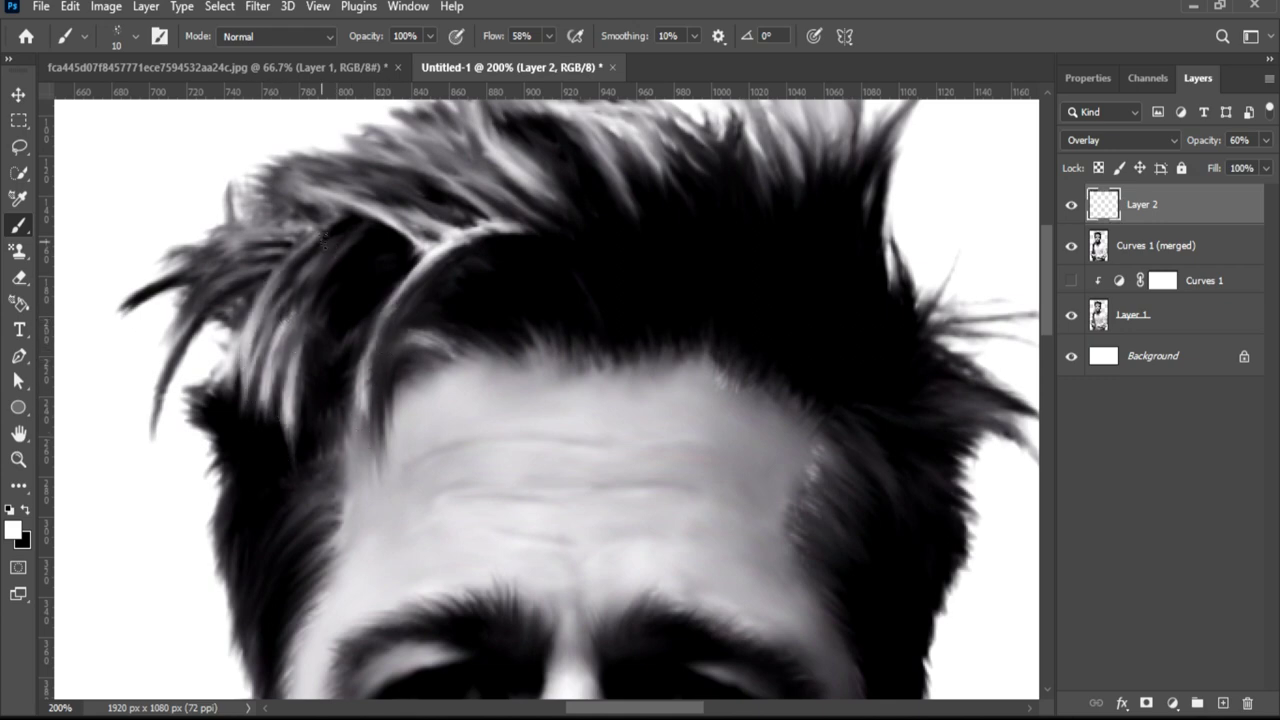
{"action": "left_click_drag", "start_coordinate": [328, 234], "coordinate": [272, 294]}
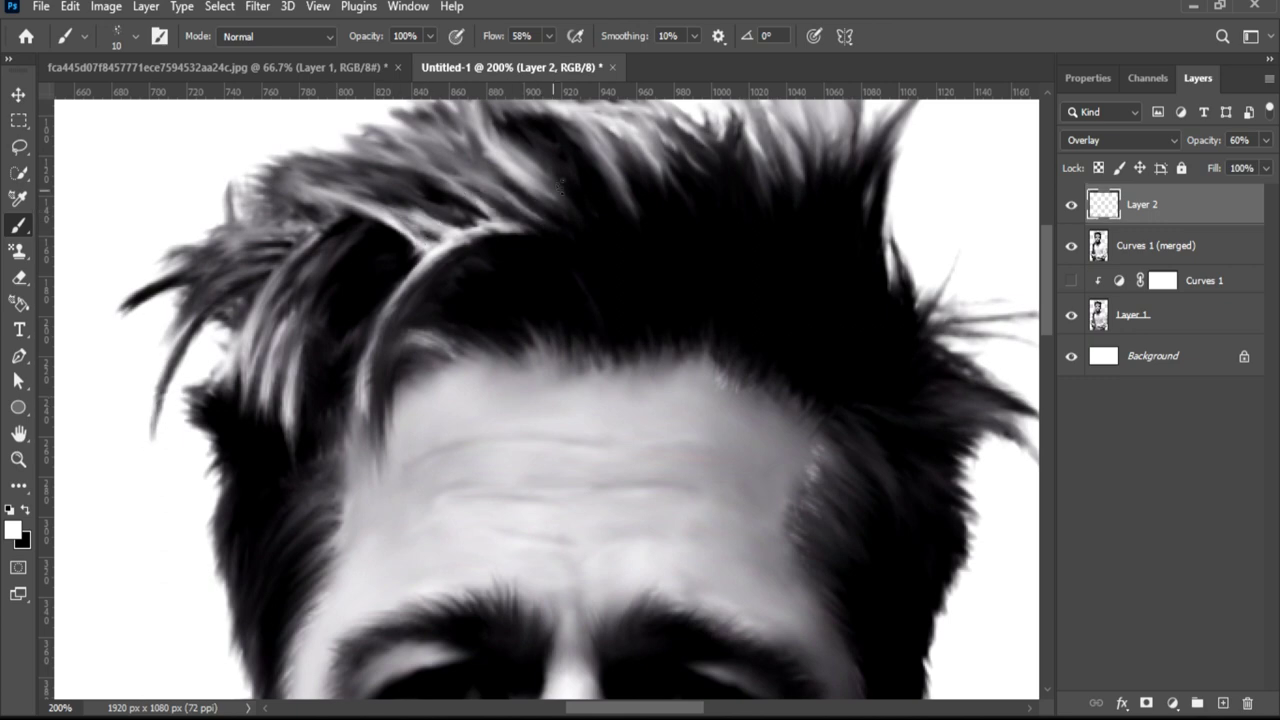
{"action": "left_click_drag", "start_coordinate": [530, 205], "coordinate": [495, 295]}
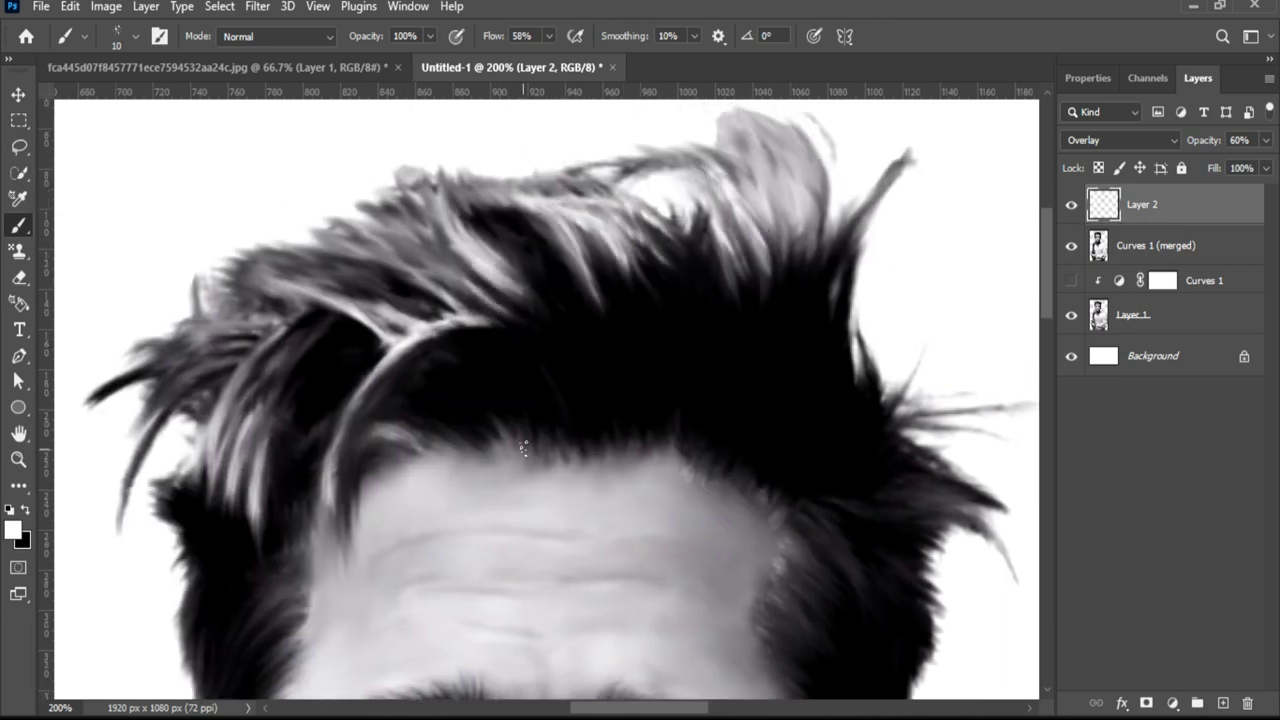
{"action": "mouse_move", "coordinate": [198, 318]}
{"action": "left_mouse_down"}
{"action": "mouse_move", "coordinate": [292, 336]}
{"action": "mouse_move", "coordinate": [460, 265]}
{"action": "left_mouse_up"}
{"action": "left_click_drag", "start_coordinate": [445, 205], "coordinate": [470, 290]}
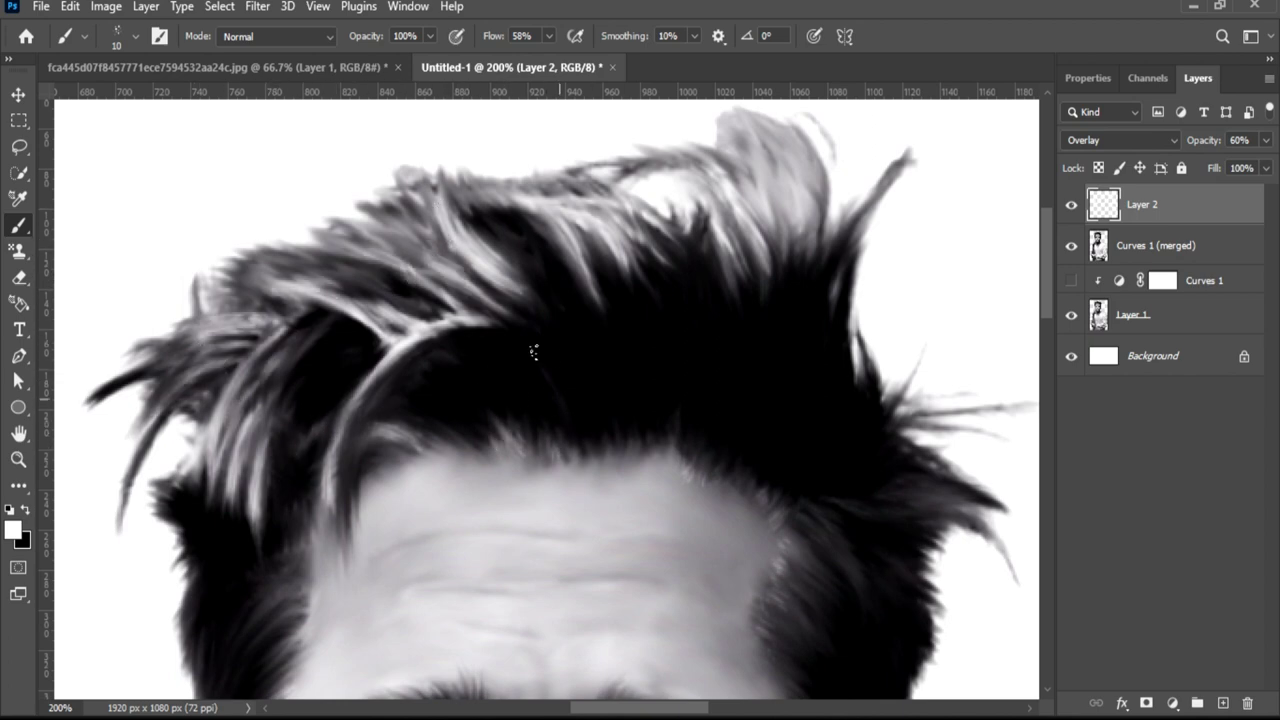
Texture the chin beard, moustache and left jaw with light strands, then zoom out.
{"action": "scroll", "coordinate": [543, 388], "scroll_direction": "down", "scroll_amount": 3}
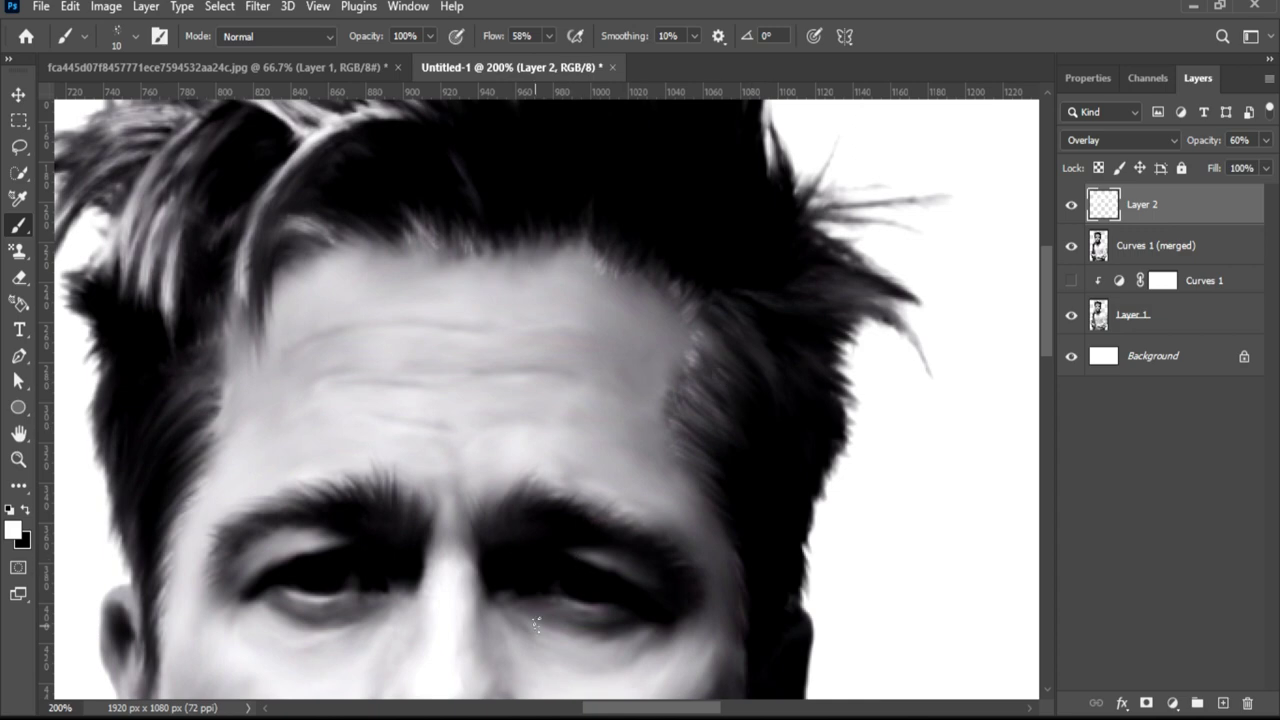
{"action": "scroll", "coordinate": [536, 624], "scroll_direction": "down", "scroll_amount": 5}
{"action": "left_click_drag", "start_coordinate": [450, 450], "coordinate": [455, 500]}
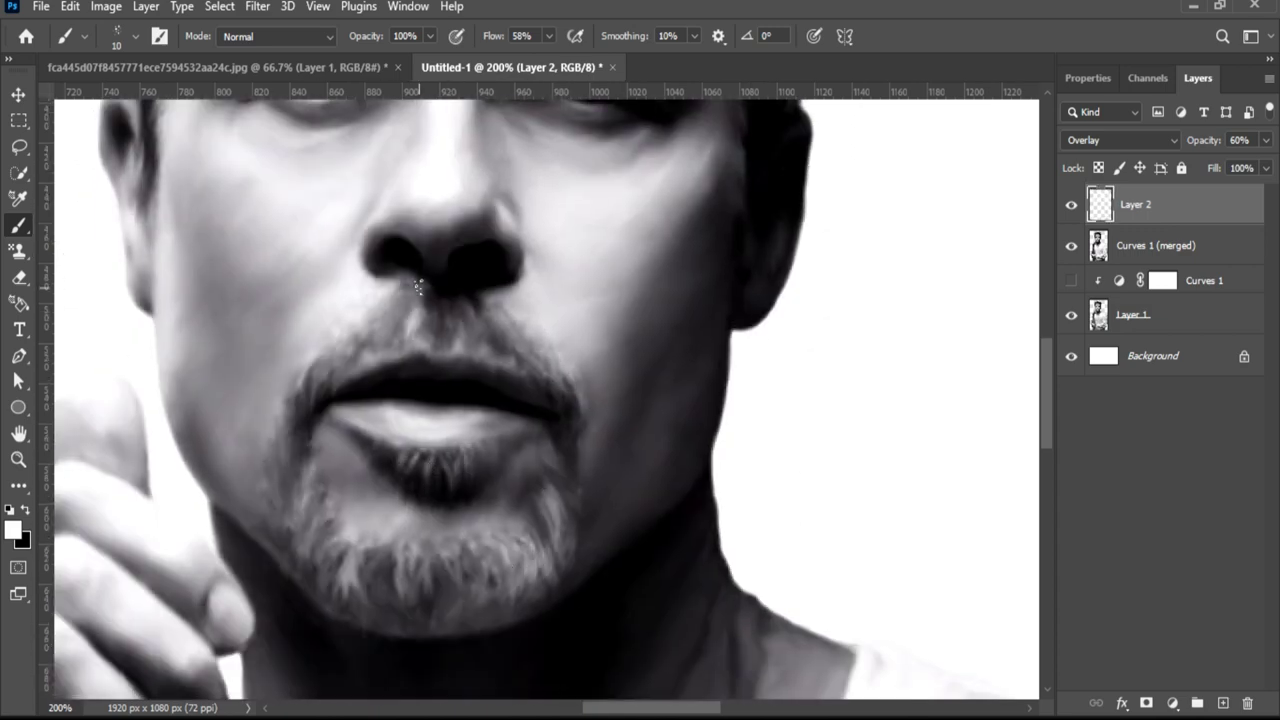
{"action": "mouse_move", "coordinate": [300, 496]}
{"action": "left_mouse_down"}
{"action": "mouse_move", "coordinate": [306, 560]}
{"action": "mouse_move", "coordinate": [310, 548]}
{"action": "left_mouse_up"}
{"action": "mouse_move", "coordinate": [334, 552]}
{"action": "left_mouse_down"}
{"action": "mouse_move", "coordinate": [343, 617]}
{"action": "mouse_move", "coordinate": [340, 600]}
{"action": "left_mouse_up"}
{"action": "left_click_drag", "start_coordinate": [400, 548], "coordinate": [425, 600]}
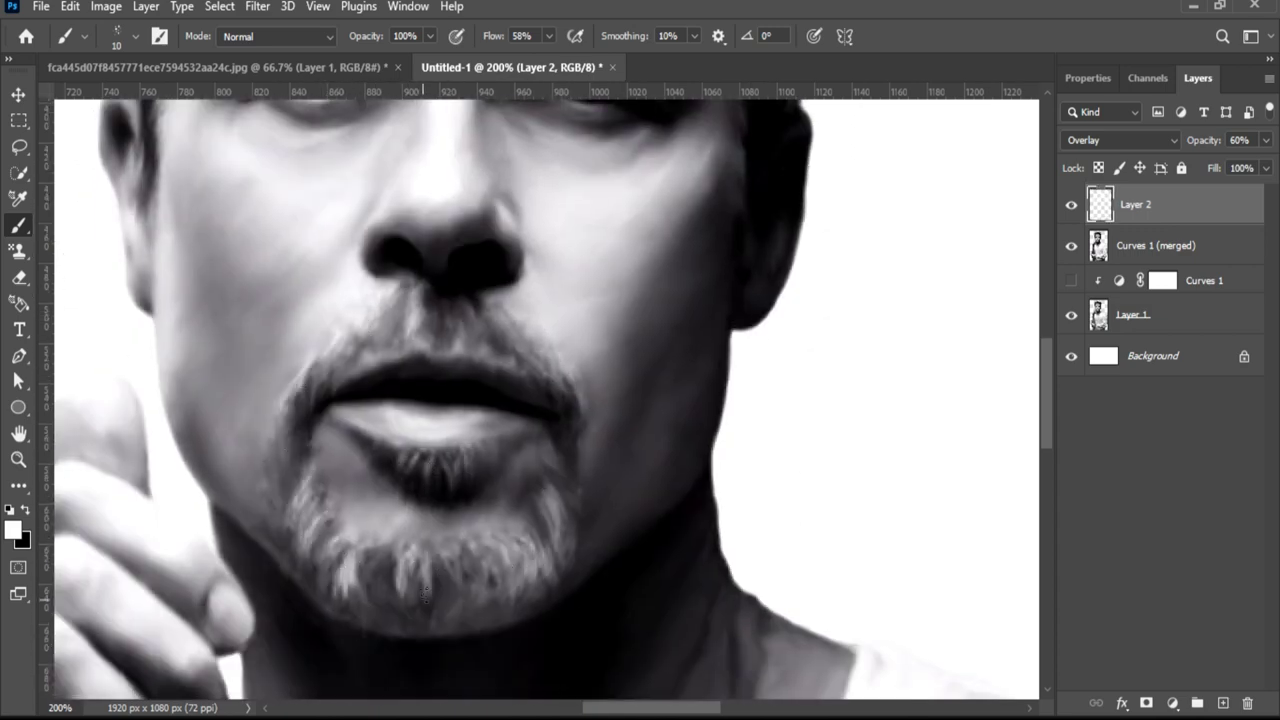
{"action": "left_click_drag", "start_coordinate": [450, 556], "coordinate": [460, 630]}
{"action": "left_click_drag", "start_coordinate": [385, 570], "coordinate": [370, 625]}
{"action": "mouse_move", "coordinate": [545, 340]}
{"action": "left_mouse_down"}
{"action": "mouse_move", "coordinate": [580, 415]}
{"action": "mouse_move", "coordinate": [520, 370]}
{"action": "left_mouse_up"}
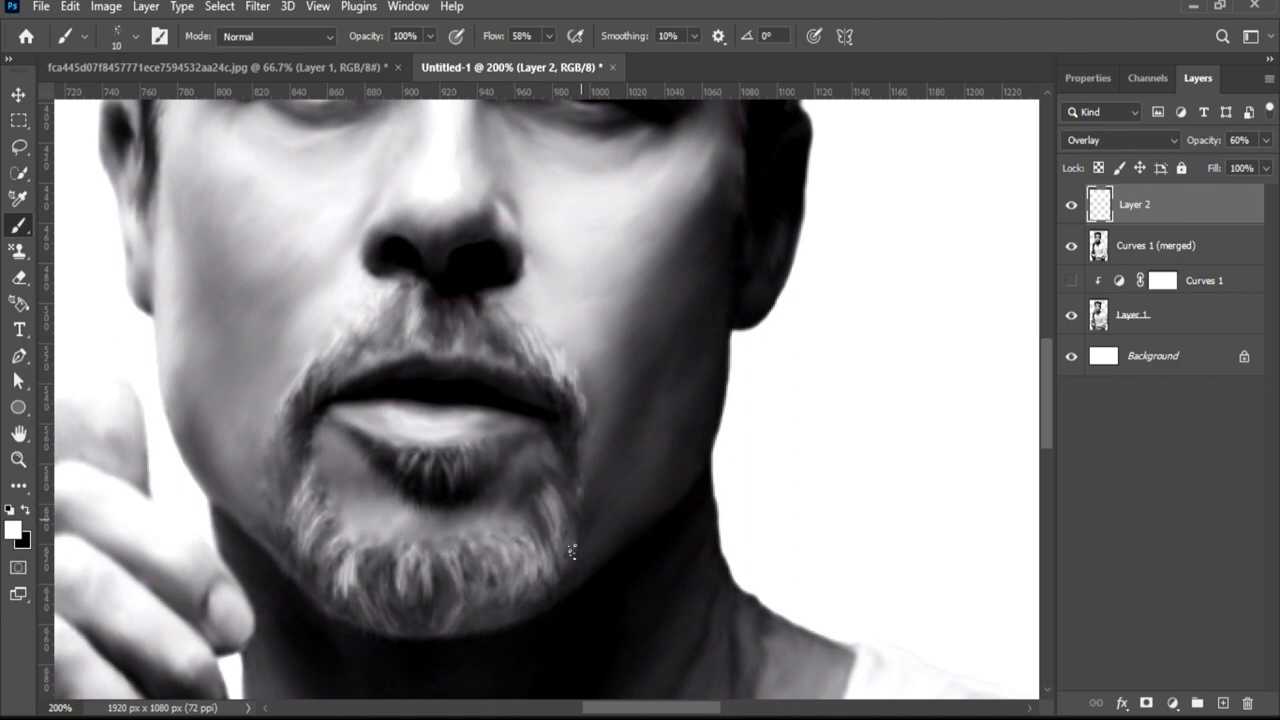
{"action": "left_click_drag", "start_coordinate": [580, 476], "coordinate": [574, 536]}
{"action": "left_click_drag", "start_coordinate": [274, 470], "coordinate": [298, 585]}
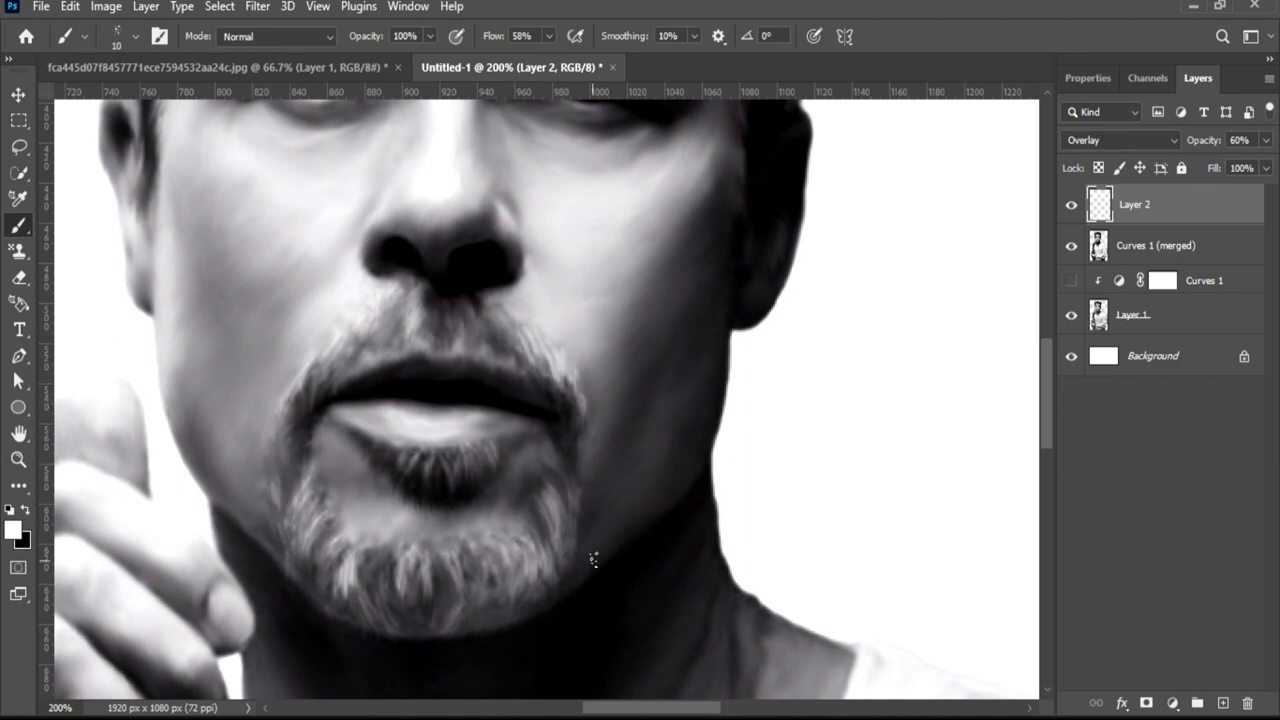
{"action": "key", "text": "ctrl+minus"}
{"action": "scroll", "coordinate": [684, 322], "scroll_direction": "up", "scroll_amount": 3}
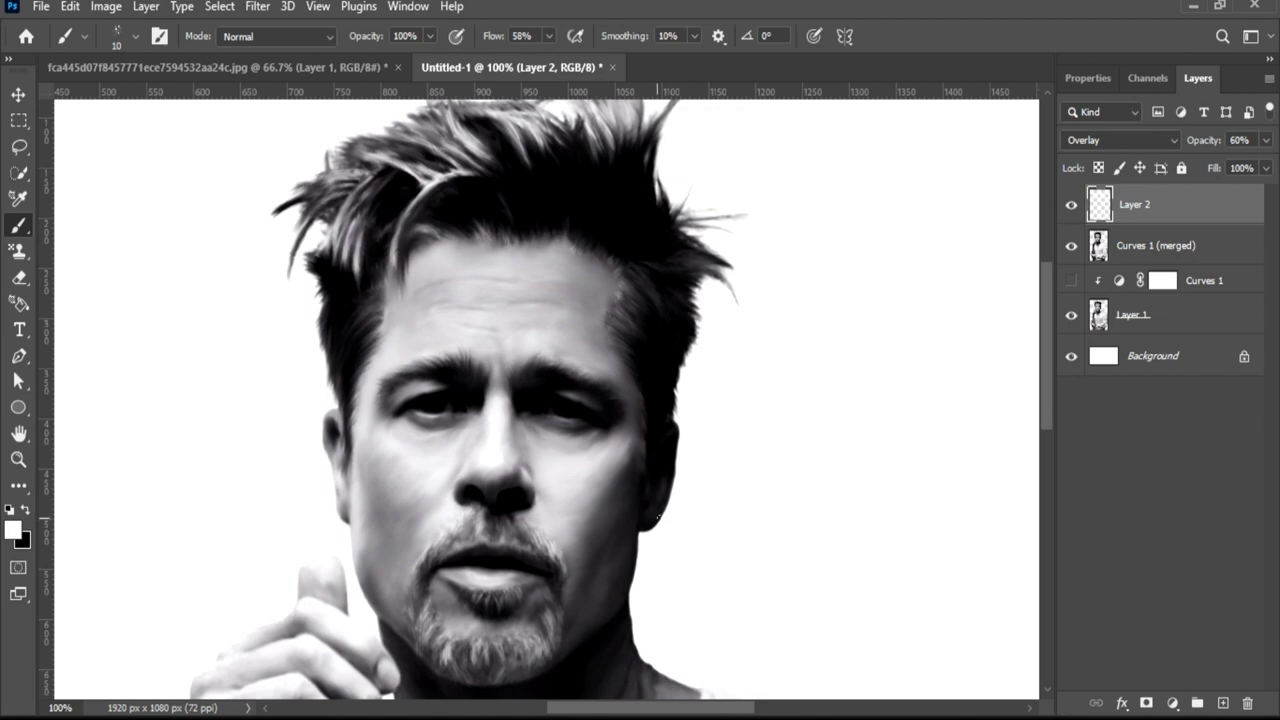
Compare Layer 2 on and off, then add Layer 3 in Overlay at 59% opacity.
{"action": "left_click", "coordinate": [1072, 206]}
{"action": "left_click", "coordinate": [1072, 206]}
{"action": "left_click", "coordinate": [1072, 206]}
{"action": "left_click", "coordinate": [1222, 704]}
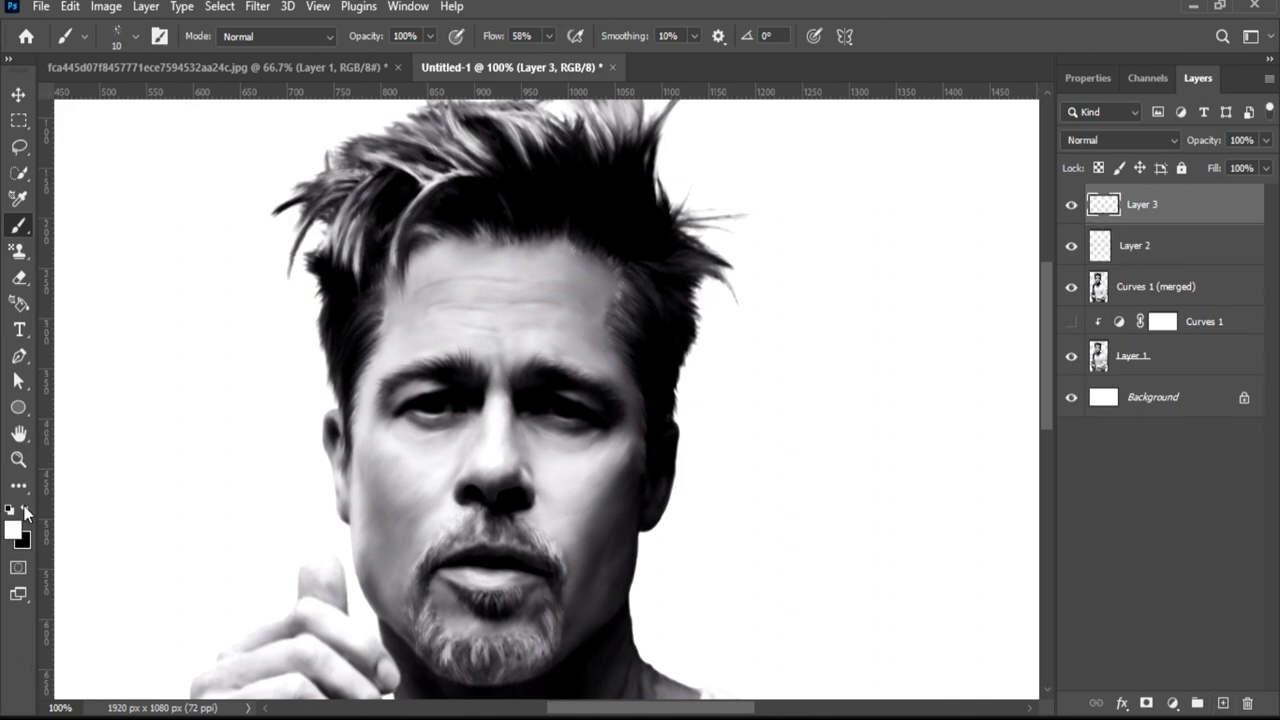
{"action": "key", "text": "ctrl+plus"}
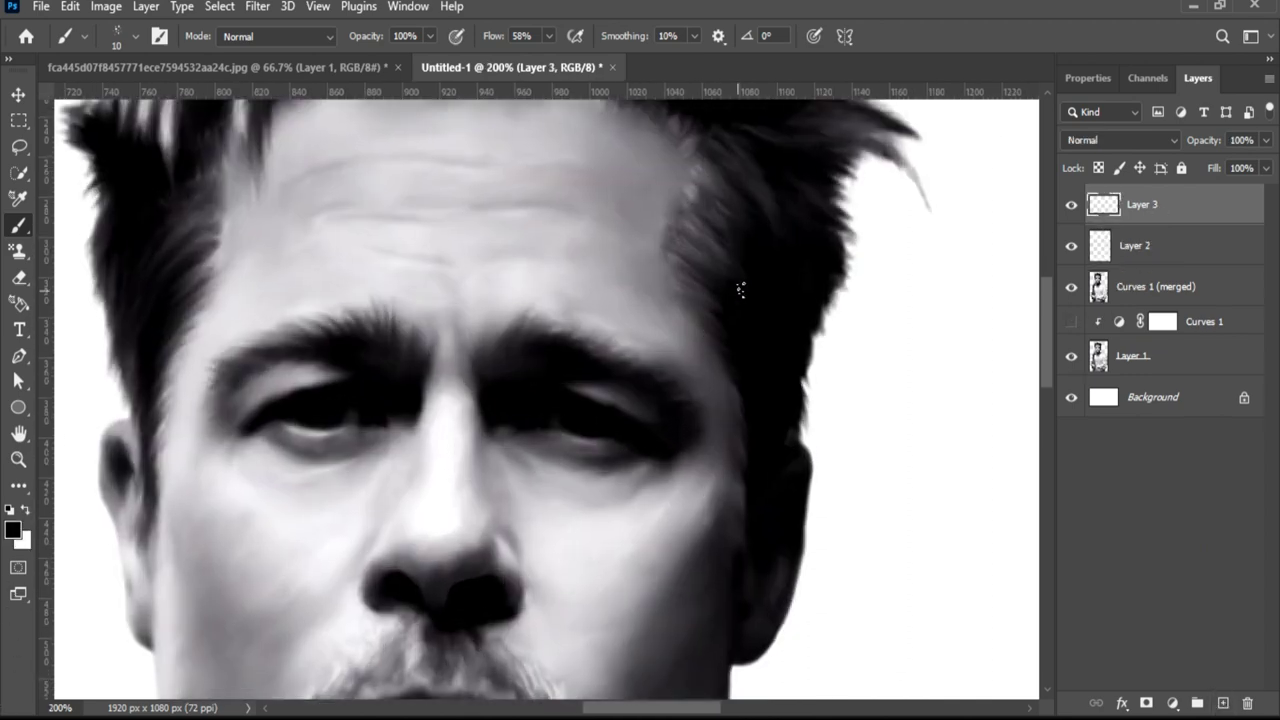
{"action": "left_click_drag", "start_coordinate": [714, 297], "coordinate": [720, 286]}
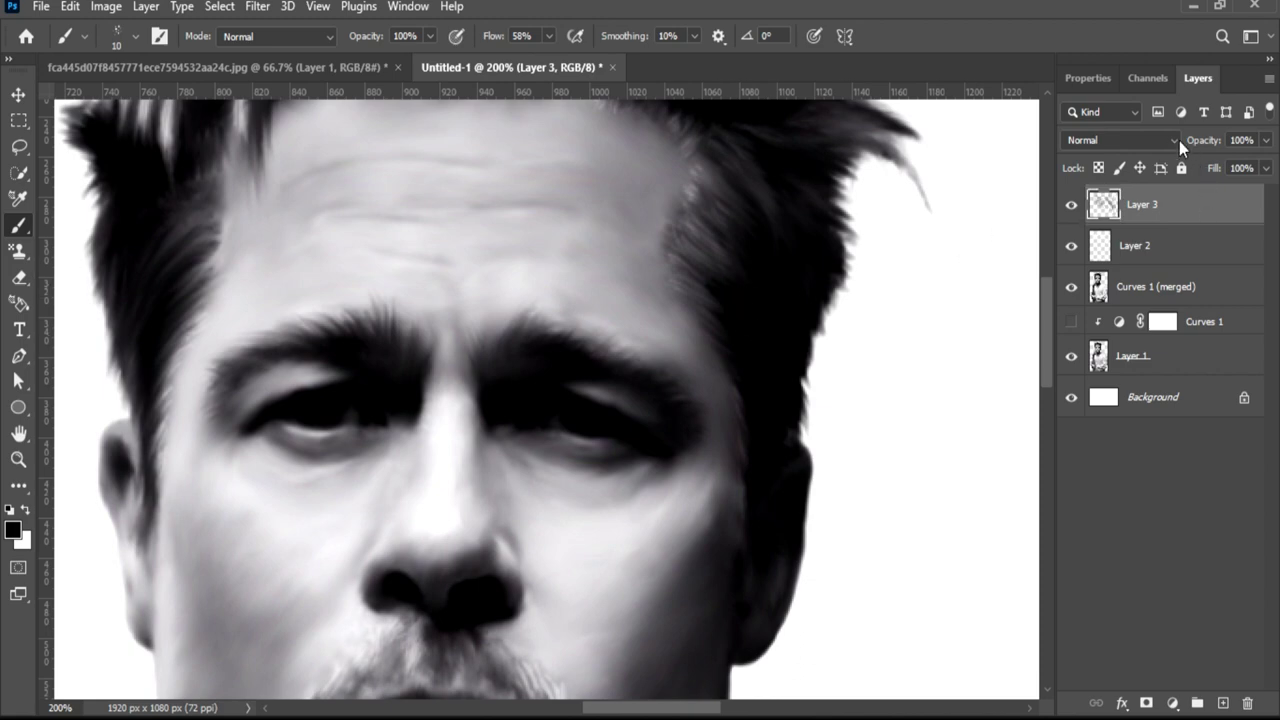
{"action": "left_click", "coordinate": [1179, 140]}
{"action": "left_click", "coordinate": [1130, 385]}
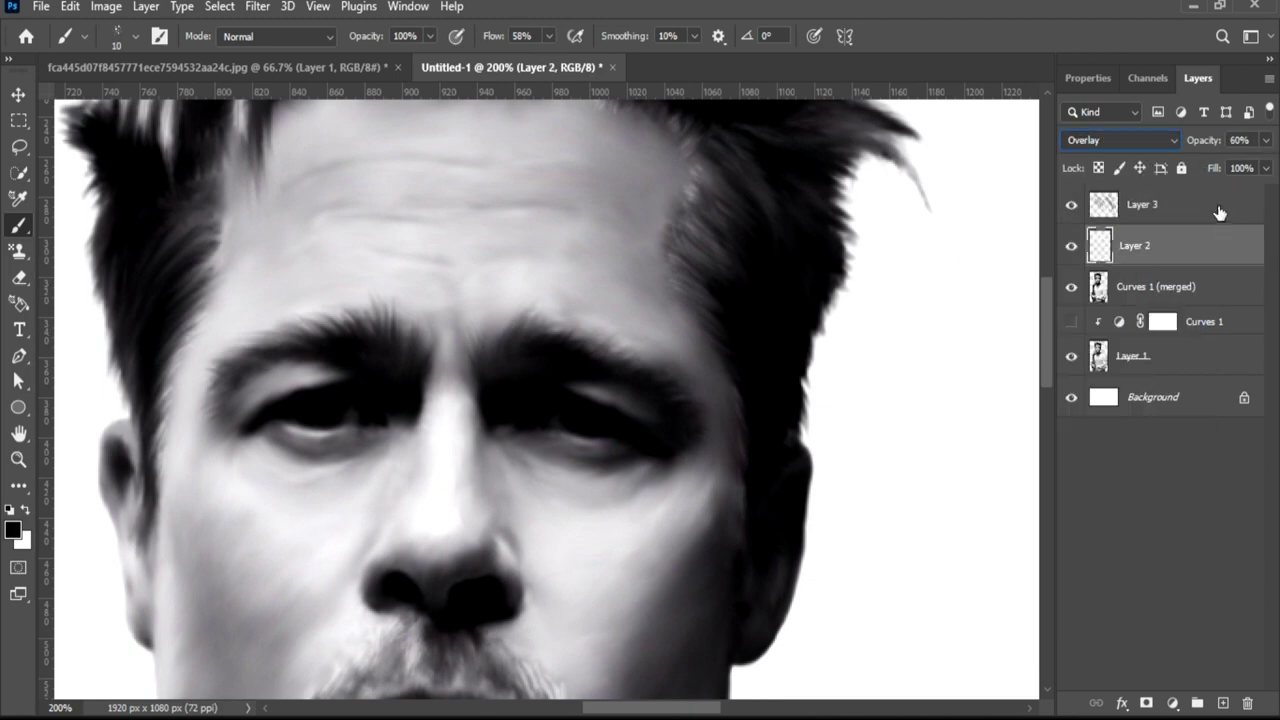
{"action": "left_click", "coordinate": [1265, 140]}
{"action": "left_click_drag", "start_coordinate": [1235, 164], "coordinate": [1230, 164]}
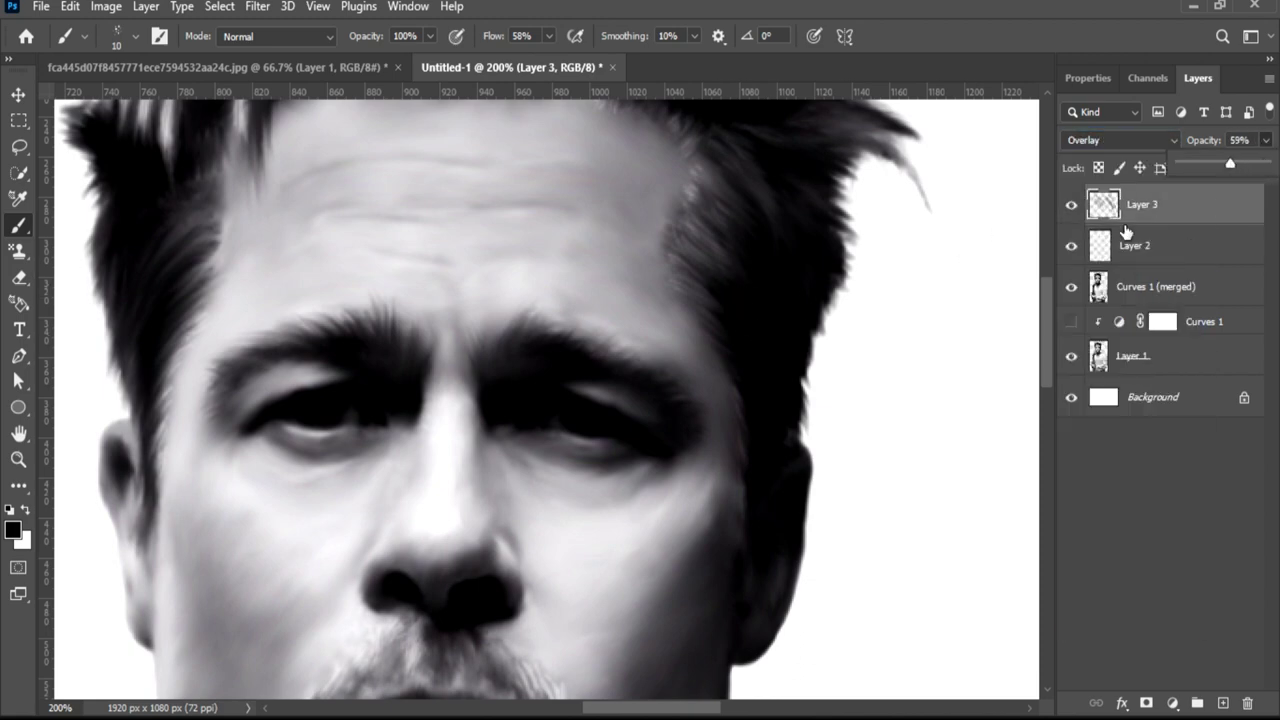
{"action": "left_click", "coordinate": [720, 268]}
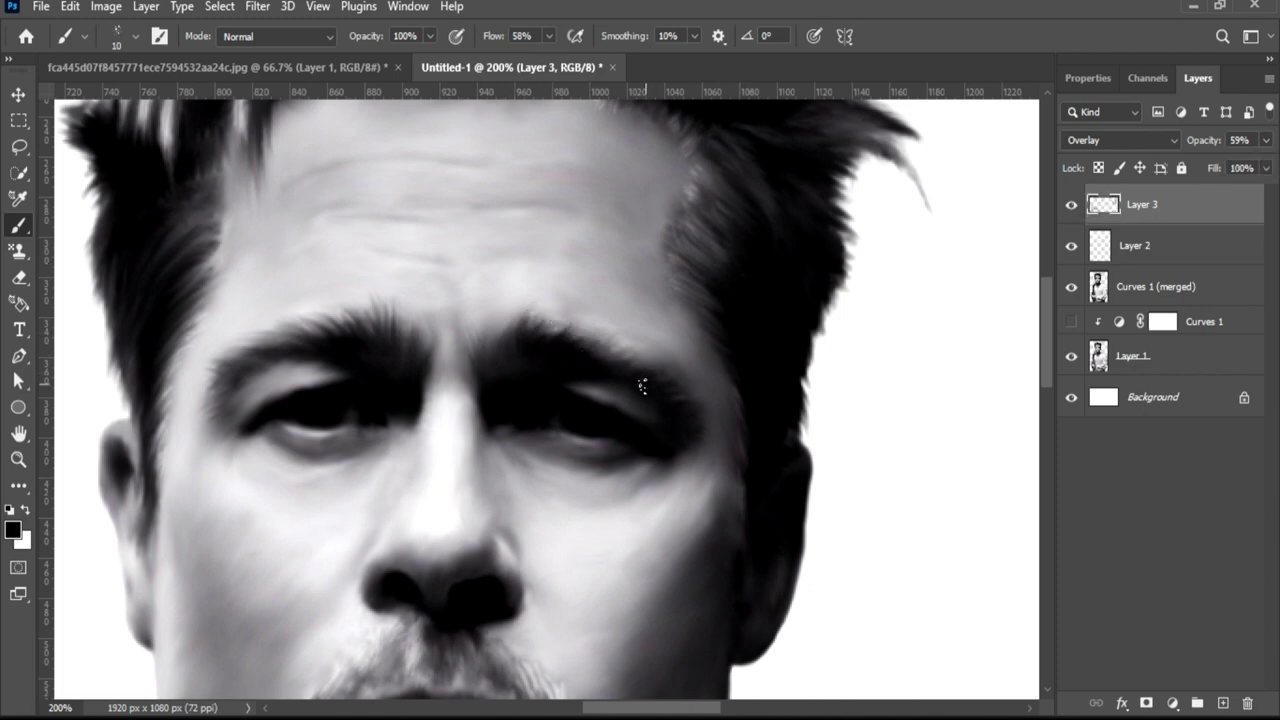
Deepen both eyebrows and shade along the right eye with faint strokes.
{"action": "left_click_drag", "start_coordinate": [642, 386], "coordinate": [664, 353]}
{"action": "left_click_drag", "start_coordinate": [675, 405], "coordinate": [682, 454]}
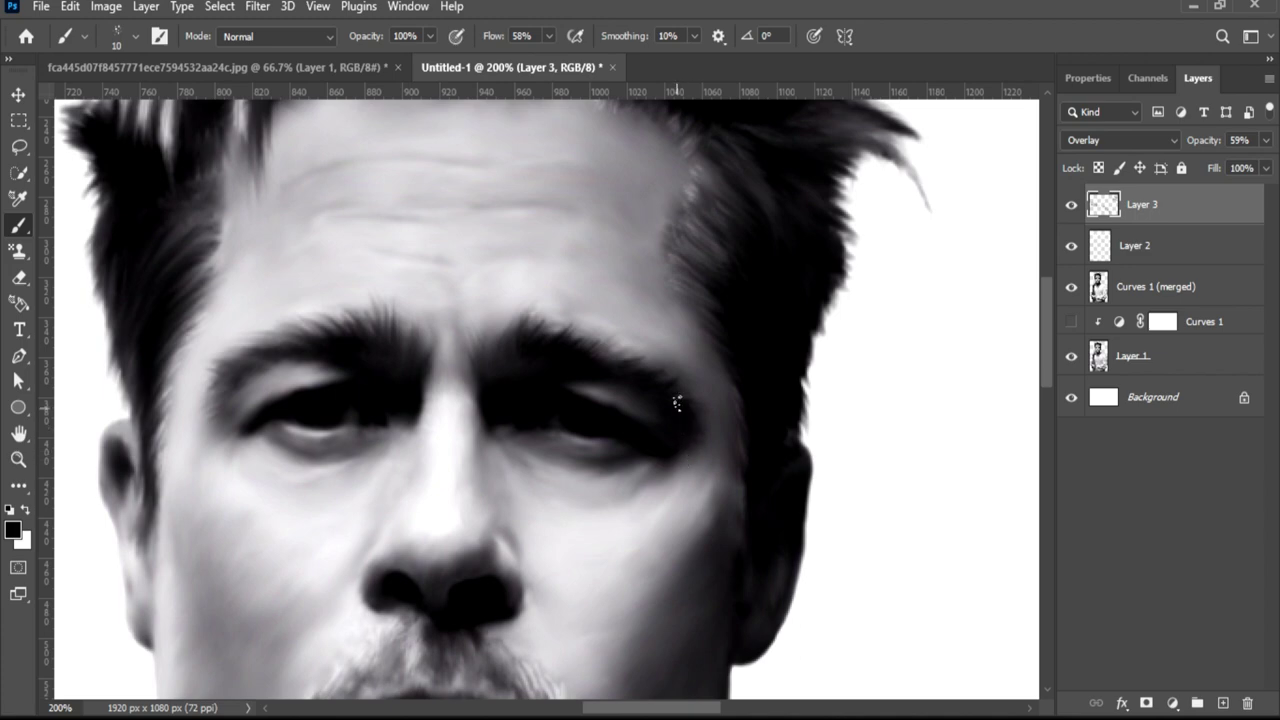
{"action": "mouse_move", "coordinate": [381, 297]}
{"action": "left_mouse_down"}
{"action": "mouse_move", "coordinate": [346, 337]}
{"action": "mouse_move", "coordinate": [386, 344]}
{"action": "left_mouse_up"}
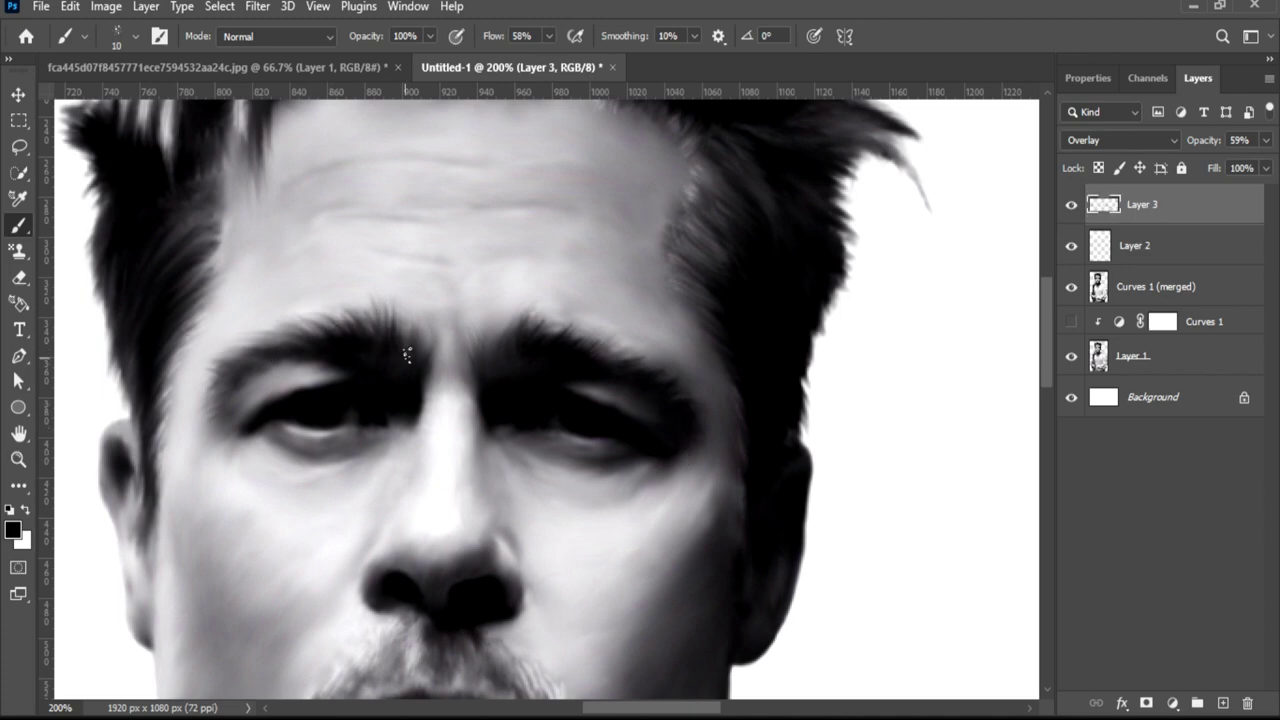
{"action": "left_click_drag", "start_coordinate": [285, 350], "coordinate": [226, 362]}
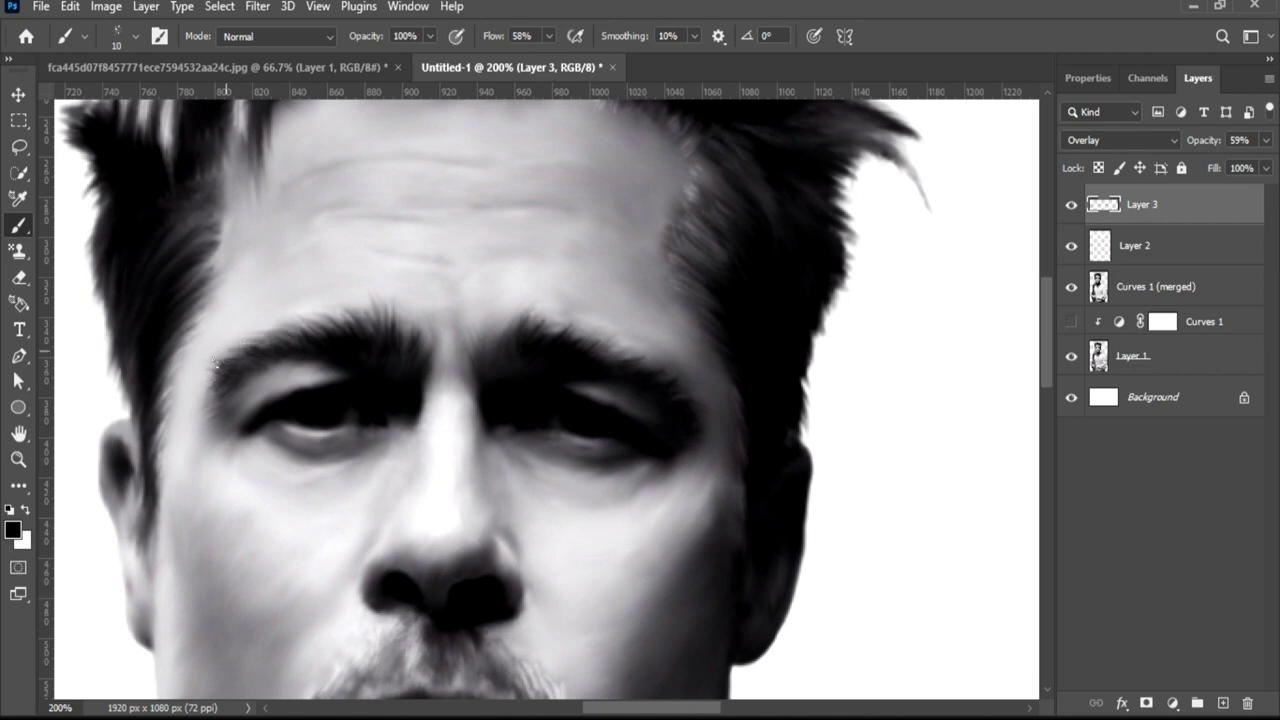
Darken the upper lip, moustache edge, chin and left beard edge with hair strokes.
{"action": "left_click_drag", "start_coordinate": [446, 670], "coordinate": [436, 503]}
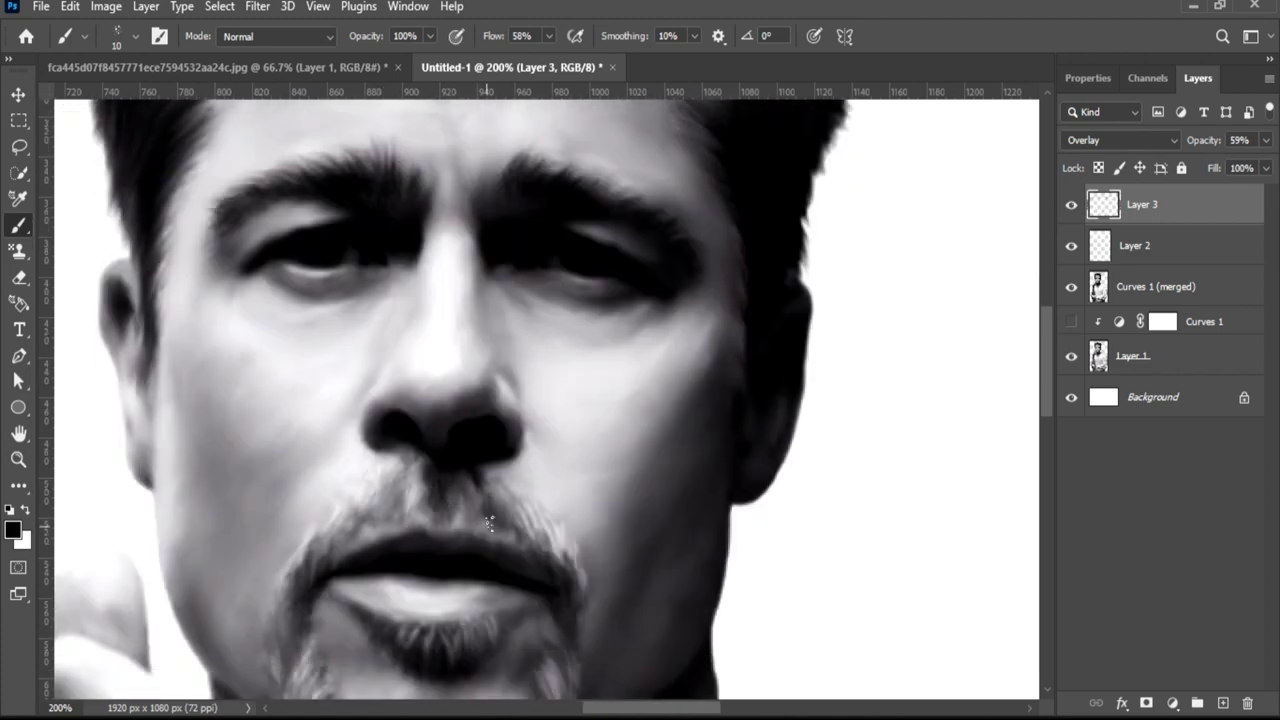
{"action": "left_click_drag", "start_coordinate": [484, 503], "coordinate": [491, 553]}
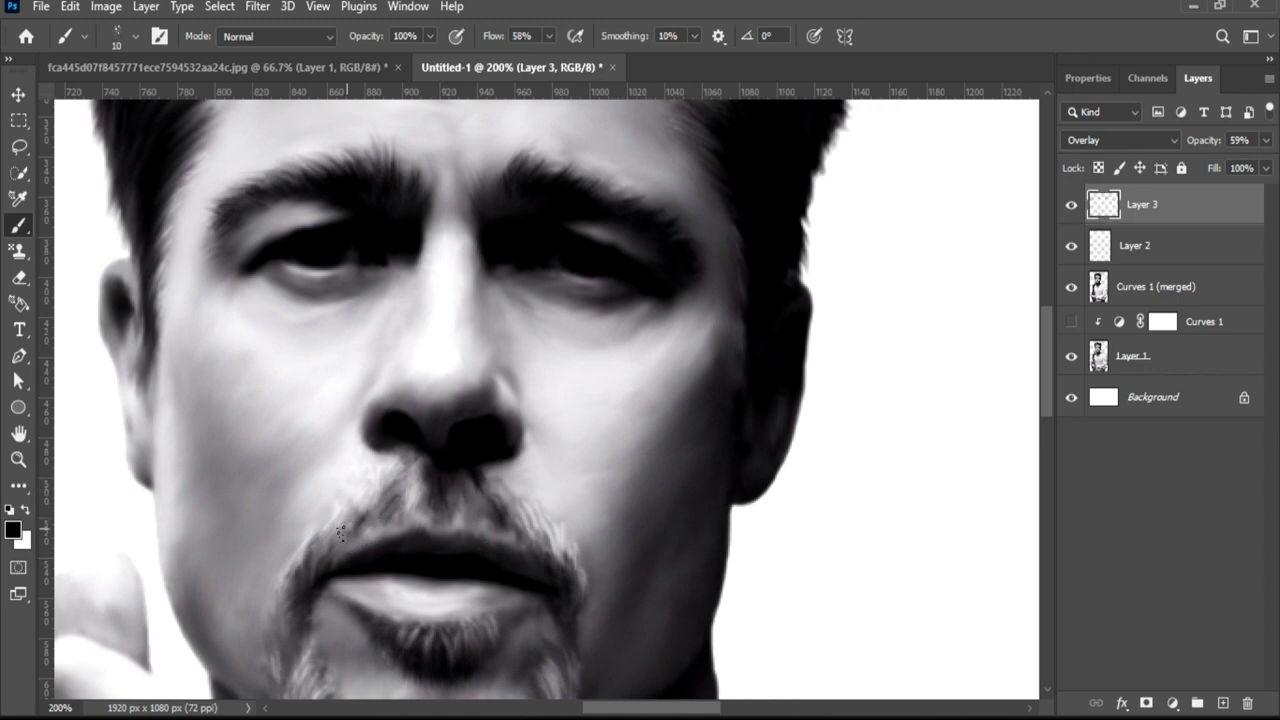
{"action": "left_click_drag", "start_coordinate": [340, 533], "coordinate": [297, 601]}
{"action": "left_click_drag", "start_coordinate": [296, 612], "coordinate": [290, 655]}
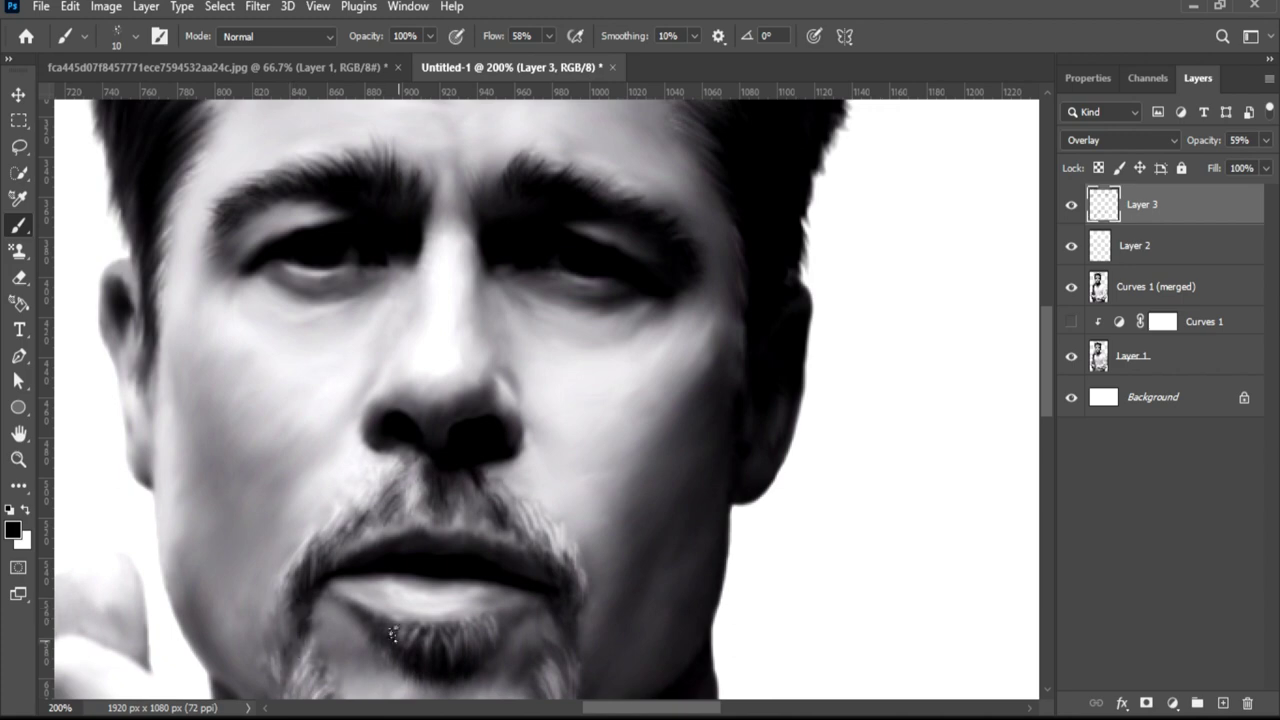
{"action": "left_click_drag", "start_coordinate": [365, 615], "coordinate": [414, 664]}
{"action": "left_click_drag", "start_coordinate": [508, 640], "coordinate": [471, 500]}
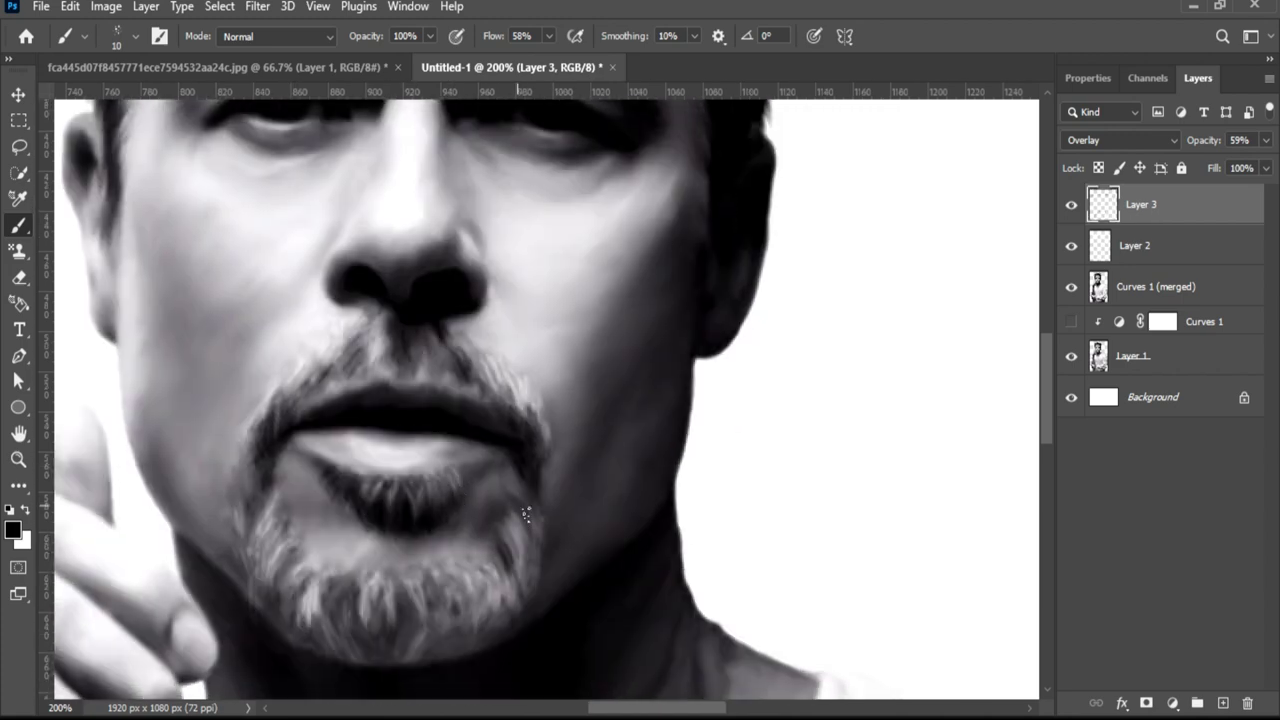
{"action": "left_click_drag", "start_coordinate": [292, 598], "coordinate": [255, 488]}
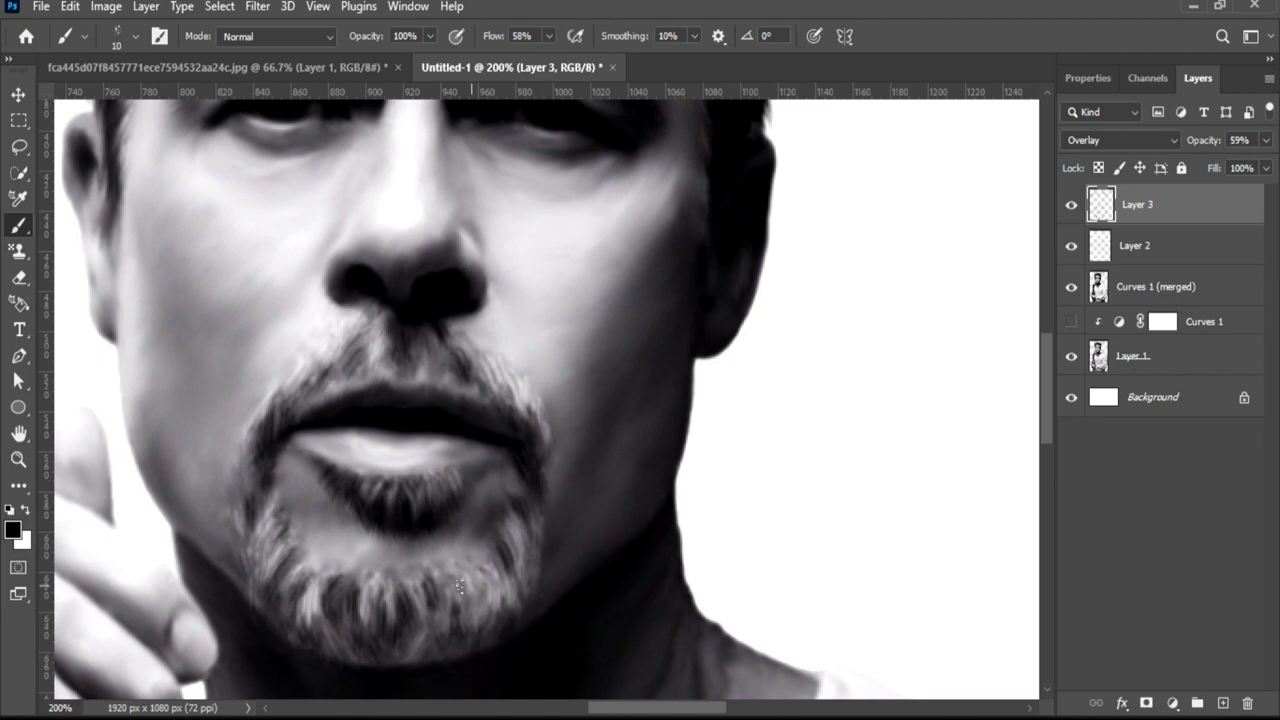
Reduce the brush to size 10 and darken hair along the left hairline.
{"action": "scroll", "coordinate": [1060, 210], "scroll_direction": "up", "scroll_amount": 3}
{"action": "scroll", "coordinate": [795, 560], "scroll_direction": "up", "scroll_amount": 3}
{"action": "key", "text": "bracketright"}
{"action": "key", "text": "bracketright"}
{"action": "key", "text": "bracketright"}
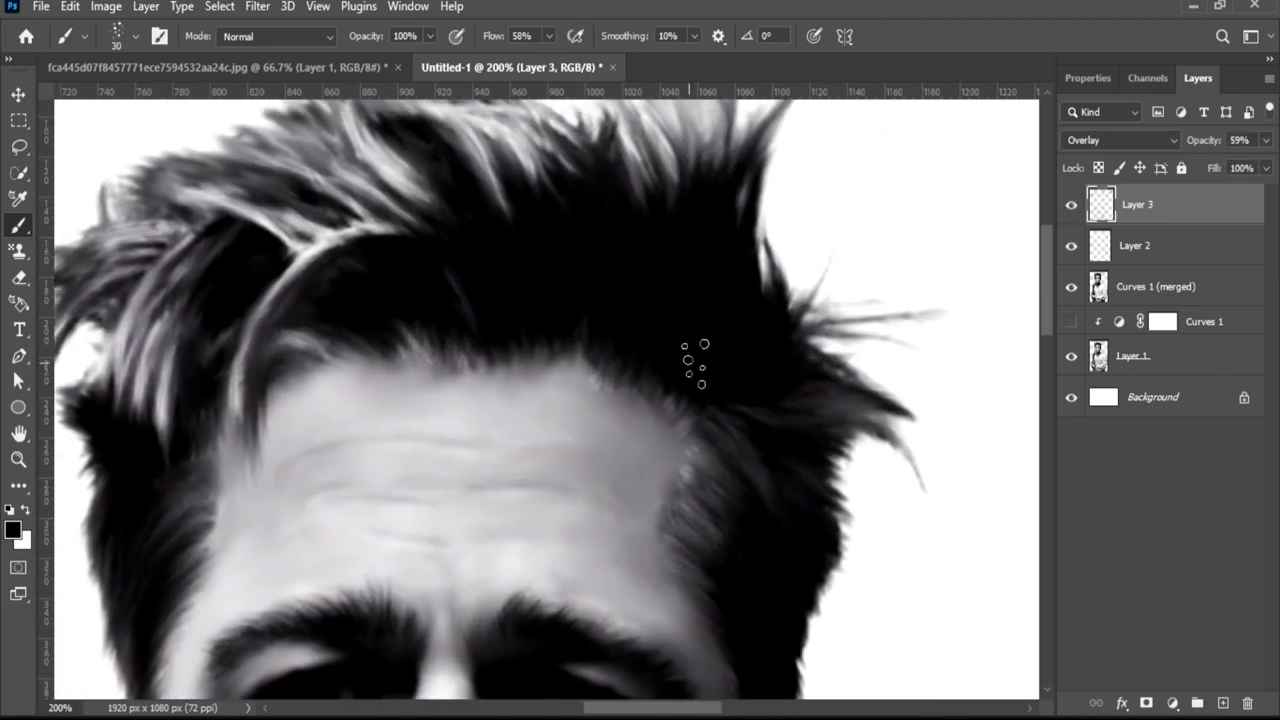
{"action": "key", "text": "bracketleft"}
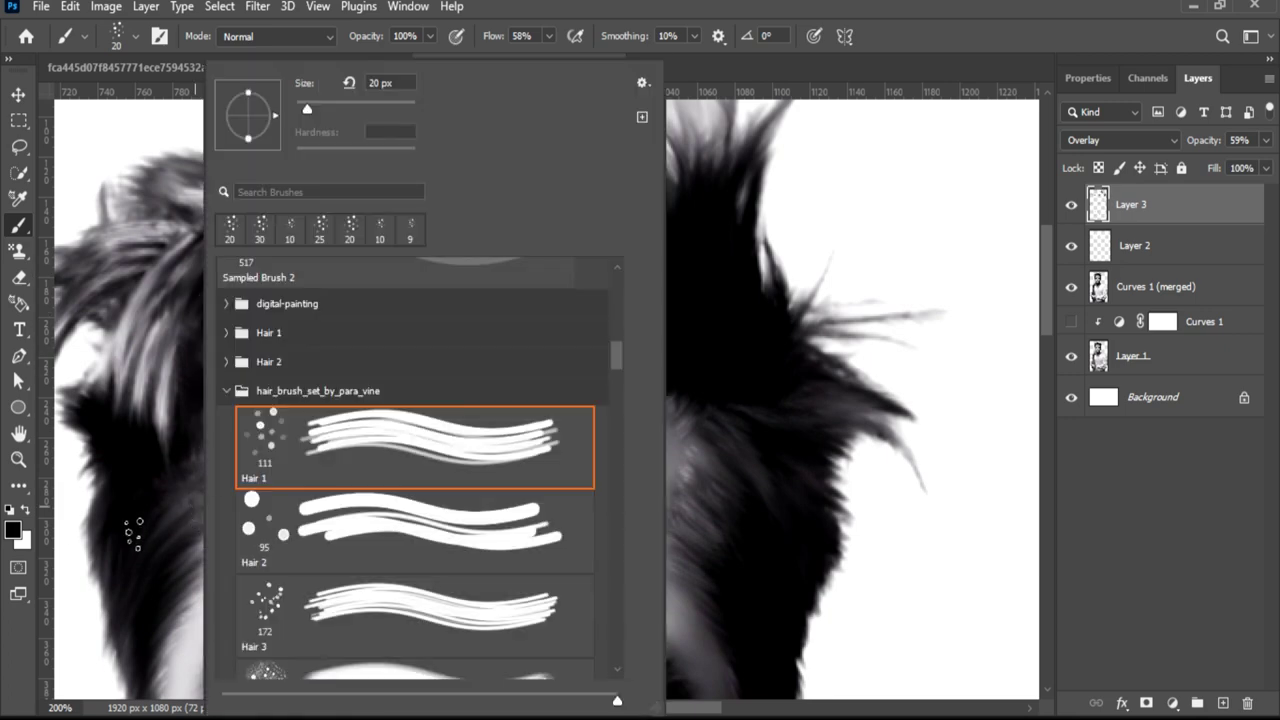
{"action": "right_click", "coordinate": [197, 512]}
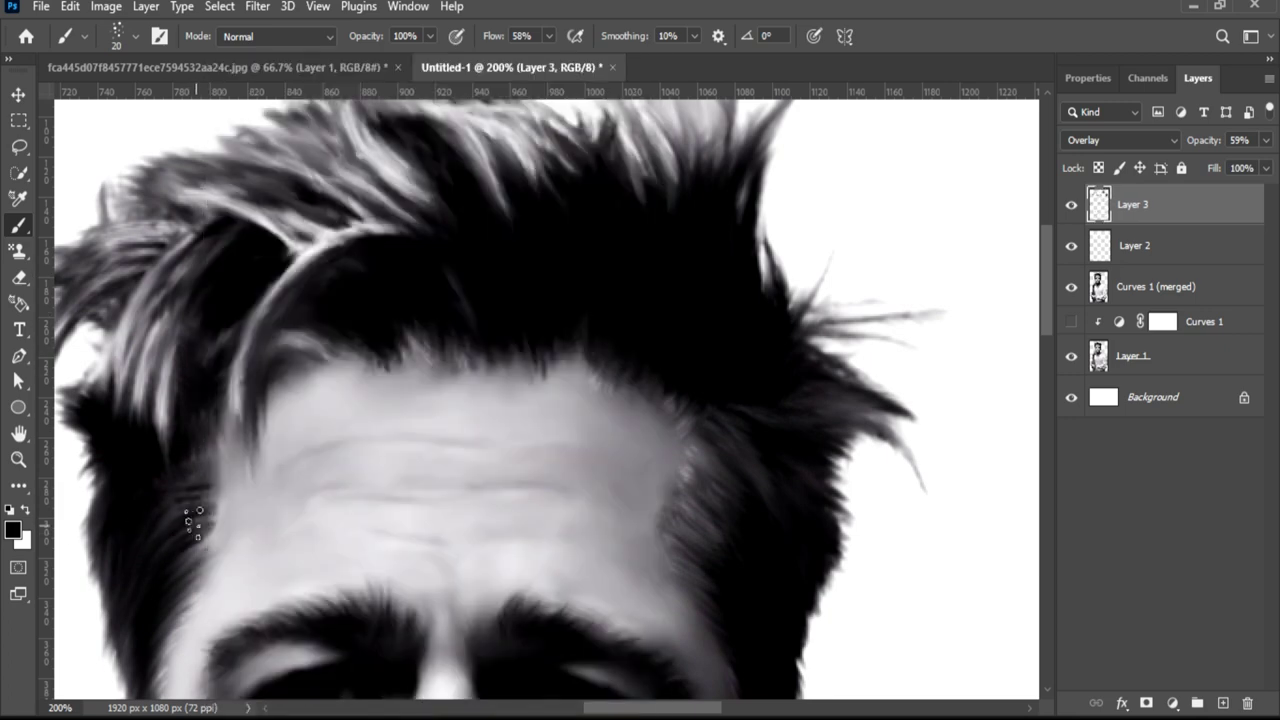
{"action": "key", "text": "Escape"}
{"action": "mouse_move", "coordinate": [197, 504]}
{"action": "left_mouse_down"}
{"action": "mouse_move", "coordinate": [190, 550]}
{"action": "mouse_move", "coordinate": [114, 591]}
{"action": "mouse_move", "coordinate": [131, 486]}
{"action": "mouse_move", "coordinate": [137, 507]}
{"action": "mouse_move", "coordinate": [90, 464]}
{"action": "left_mouse_up"}
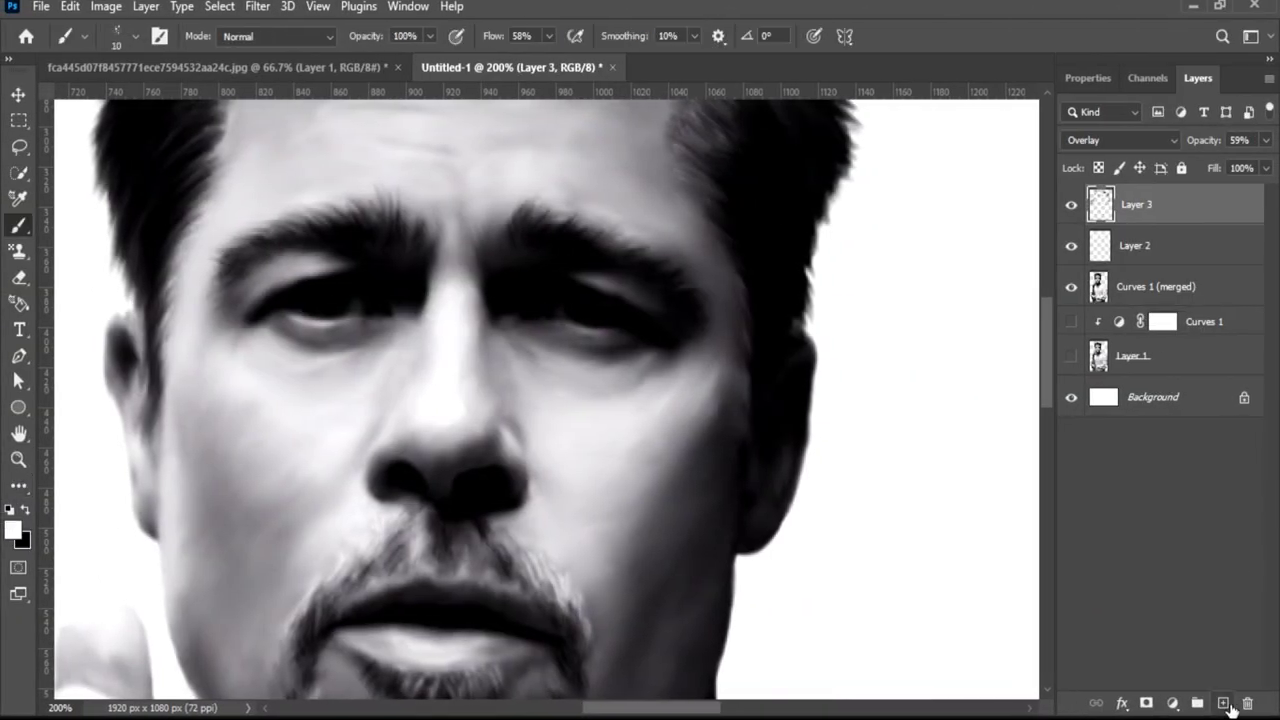
Add Layer 4 and choose a textured hair brush tip at size 70.
{"action": "left_click", "coordinate": [1224, 704]}
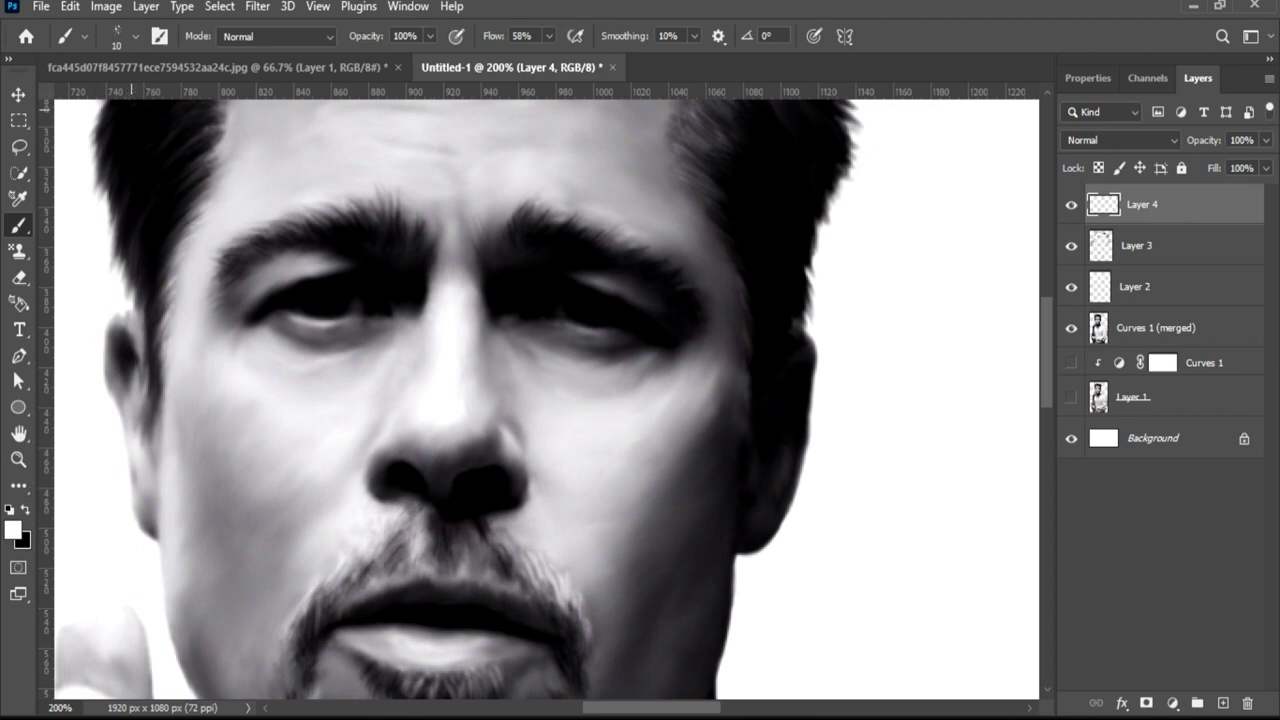
{"action": "left_click", "coordinate": [136, 37]}
{"action": "mouse_move", "coordinate": [420, 441]}
{"action": "left_mouse_down"}
{"action": "mouse_move", "coordinate": [412, 492]}
{"action": "mouse_move", "coordinate": [432, 499]}
{"action": "left_mouse_up"}
{"action": "double_click", "coordinate": [66, 565]}
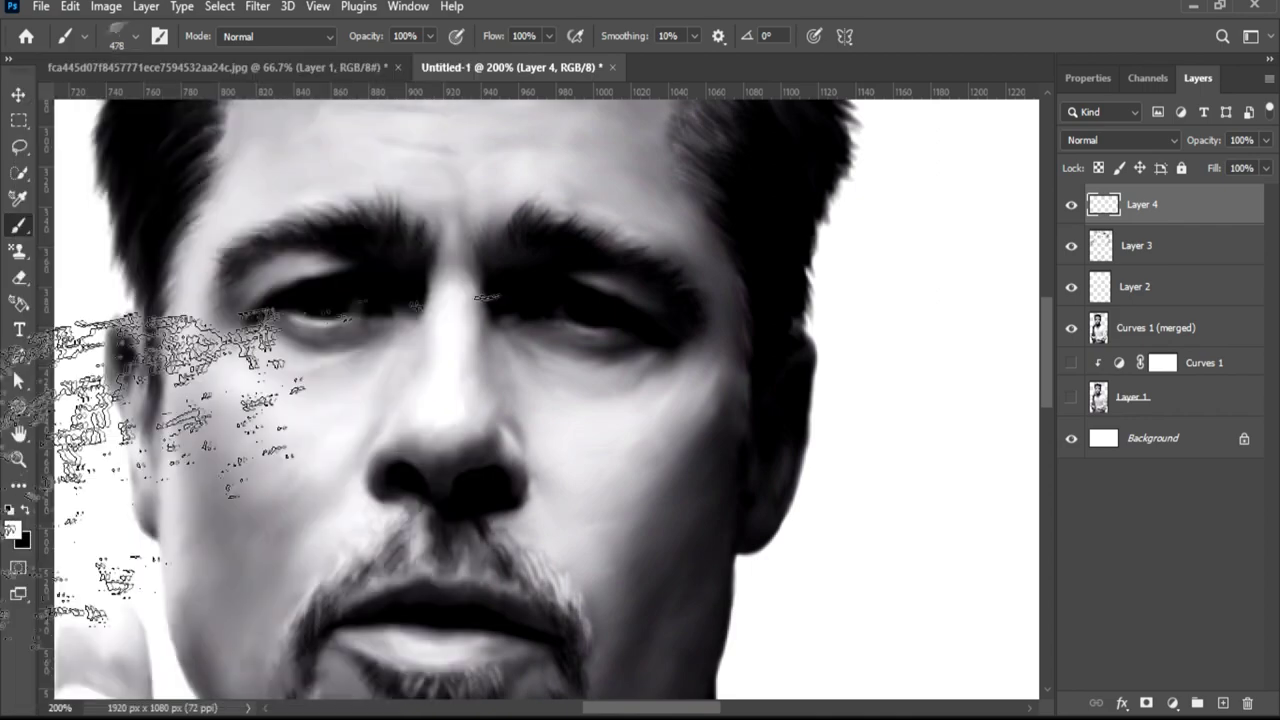
{"action": "key", "text": "bracketleft"}
{"action": "key", "text": "bracketleft"}
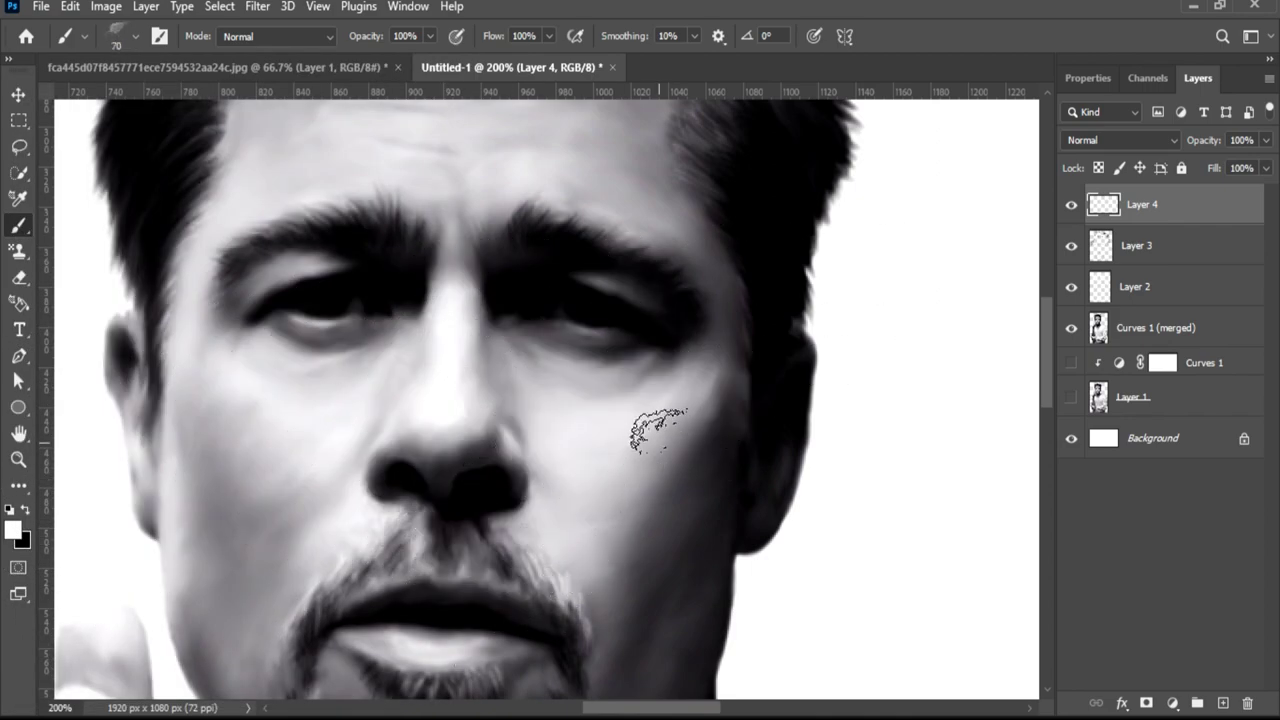
Test white texture strokes on the cheek, undoing and shrinking the brush to 30.
{"action": "mouse_move", "coordinate": [651, 449]}
{"action": "left_mouse_down"}
{"action": "mouse_move", "coordinate": [745, 392]}
{"action": "mouse_move", "coordinate": [640, 478]}
{"action": "left_mouse_up"}
{"action": "key", "text": "ctrl+z"}
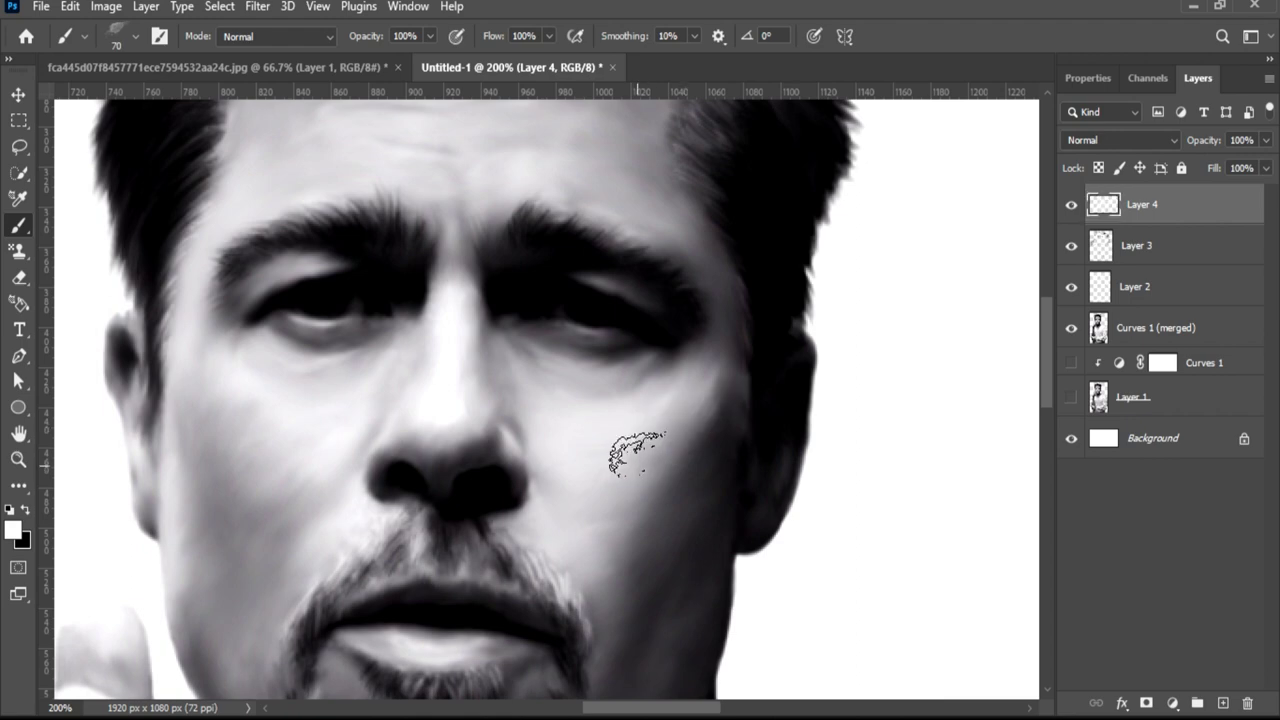
{"action": "key", "text": "bracketleft"}
{"action": "key", "text": "bracketleft"}
{"action": "left_click_drag", "start_coordinate": [685, 402], "coordinate": [590, 487]}
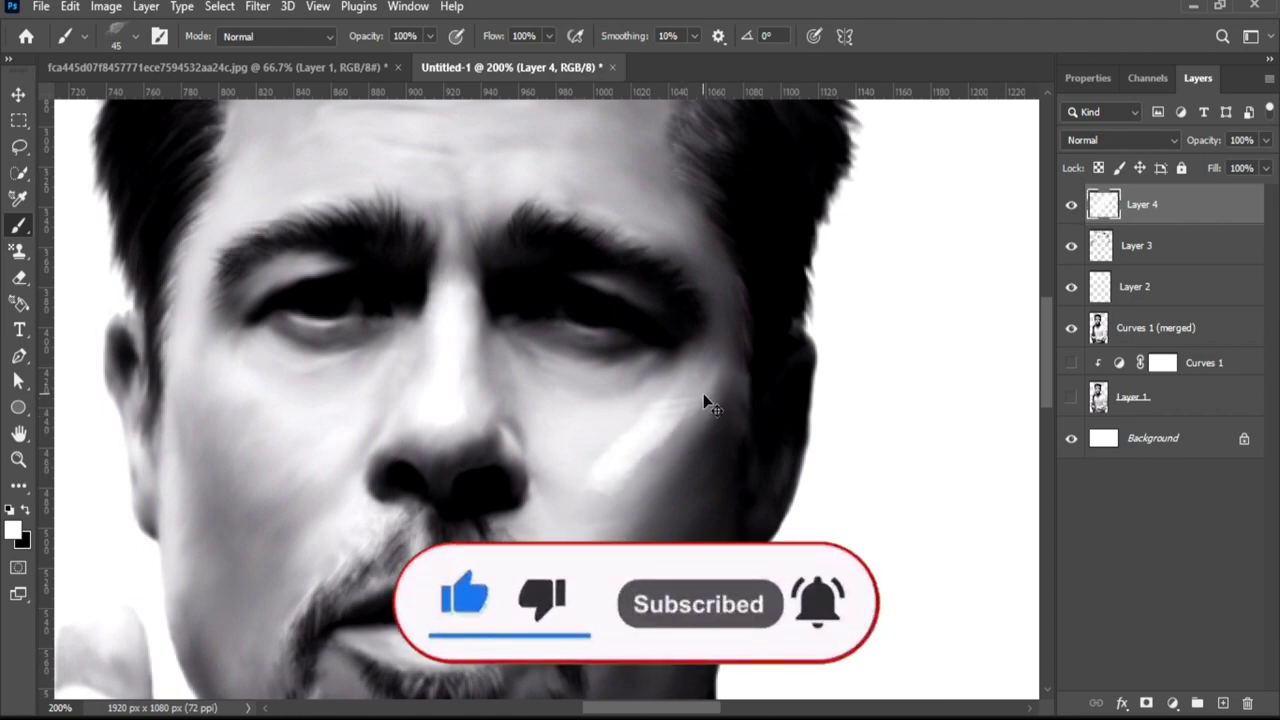
{"action": "key", "text": "ctrl+z"}
{"action": "key", "text": "bracketleft"}
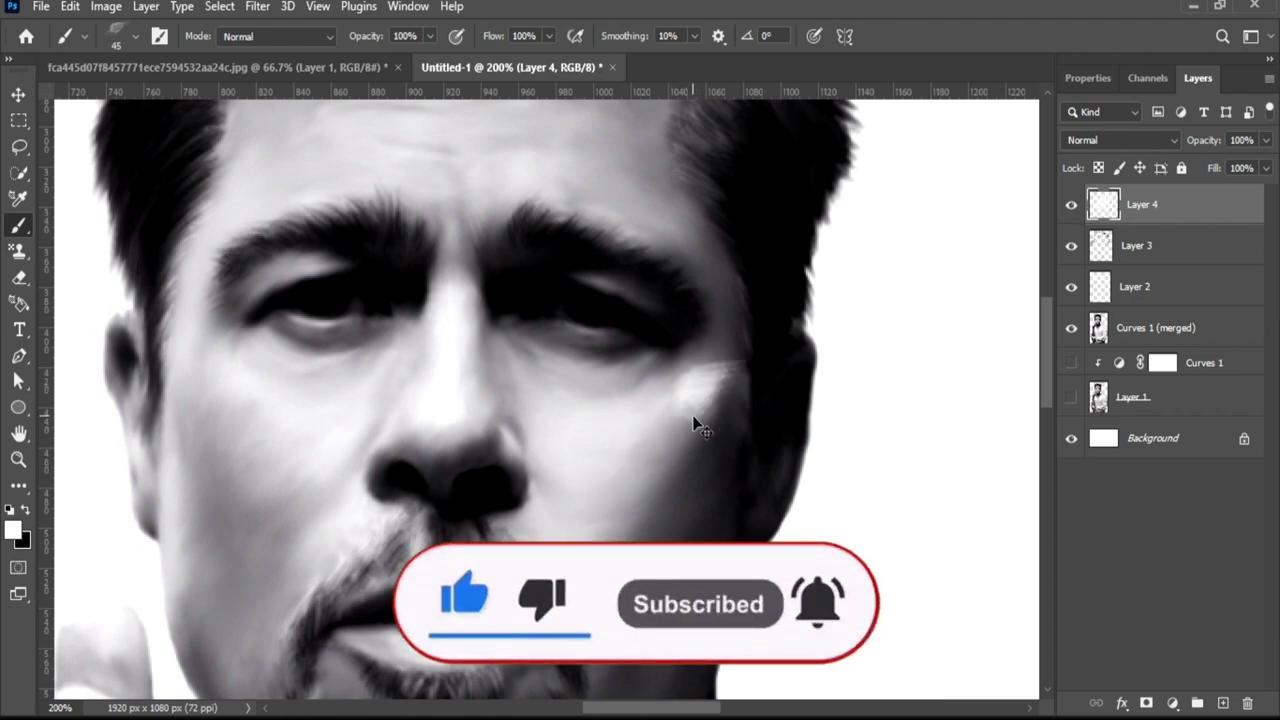
{"action": "key", "text": "bracketleft"}
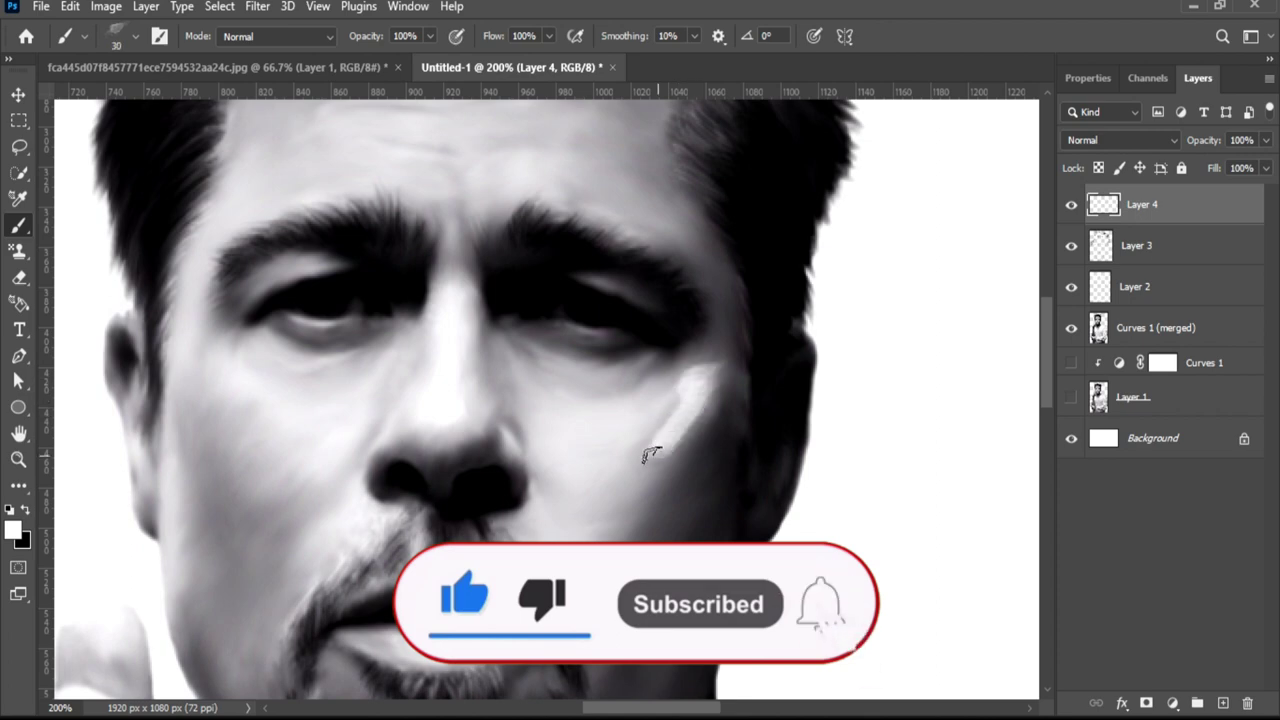
{"action": "left_click_drag", "start_coordinate": [700, 376], "coordinate": [640, 455]}
Set Layer 4 to Soft Light blending and recheck the brush presets.
{"action": "left_click", "coordinate": [1150, 140]}
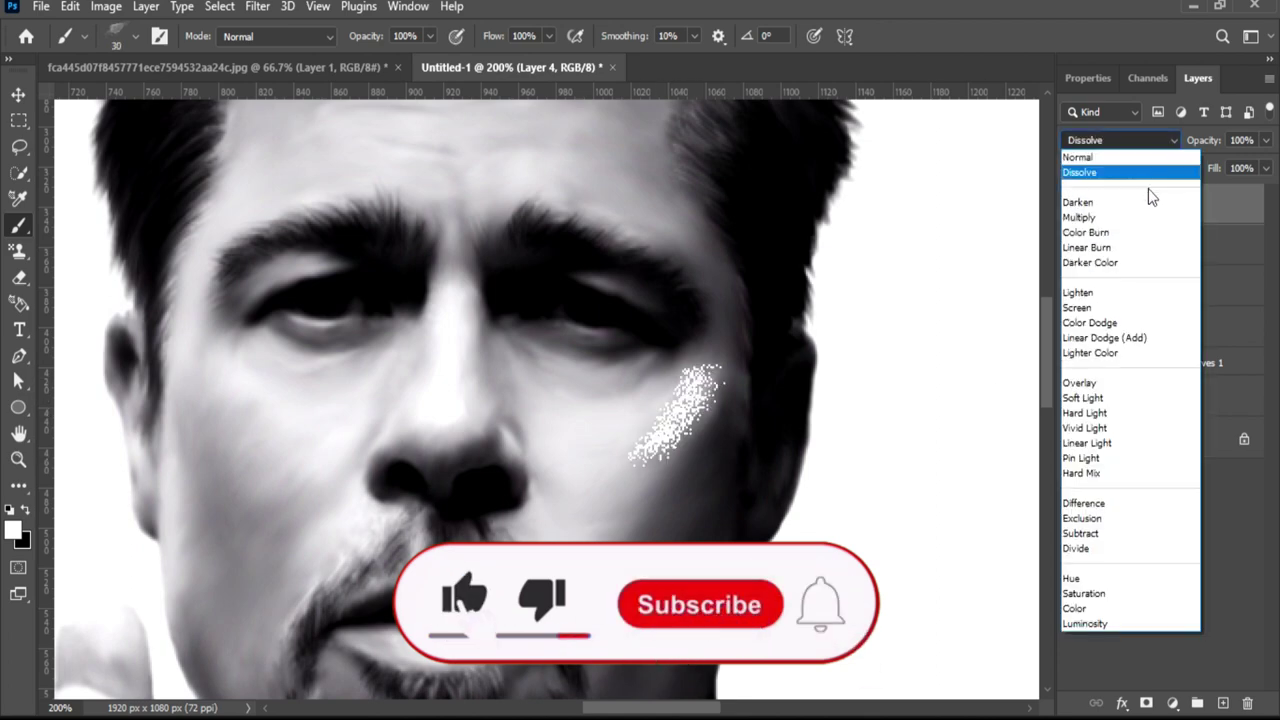
{"action": "left_click", "coordinate": [1097, 405]}
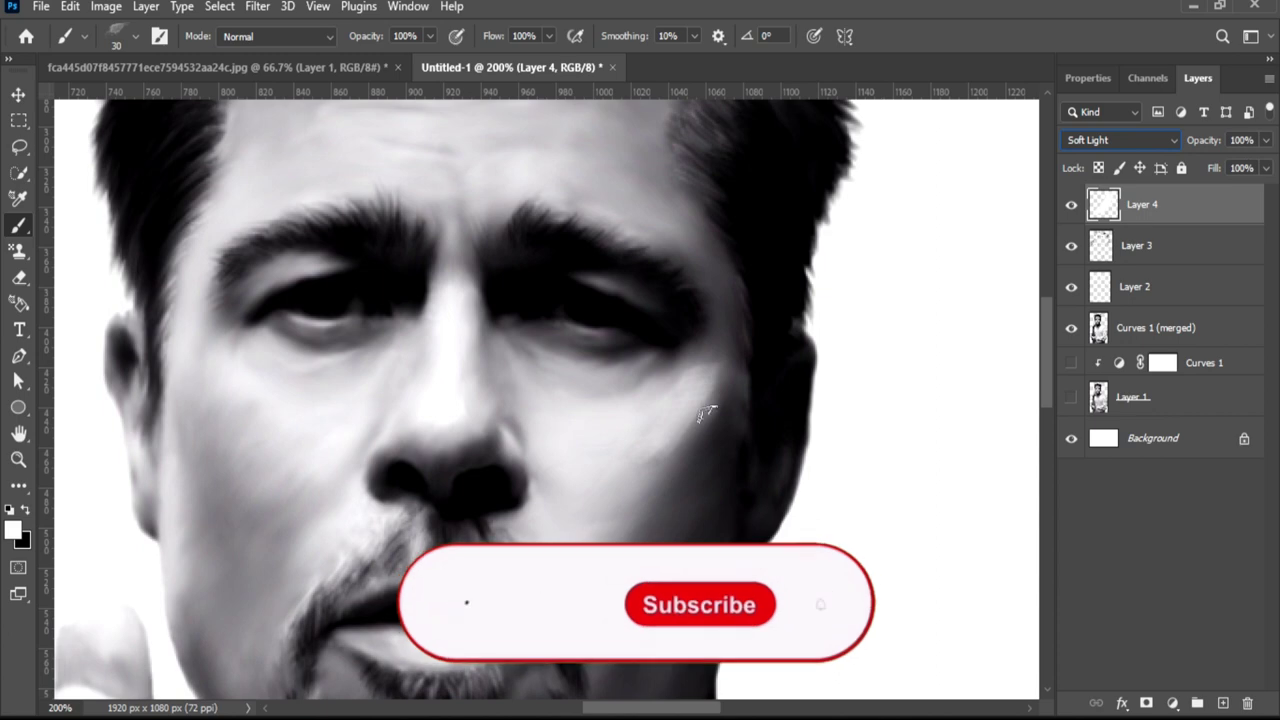
{"action": "left_click", "coordinate": [128, 38]}
{"action": "left_click", "coordinate": [665, 432]}
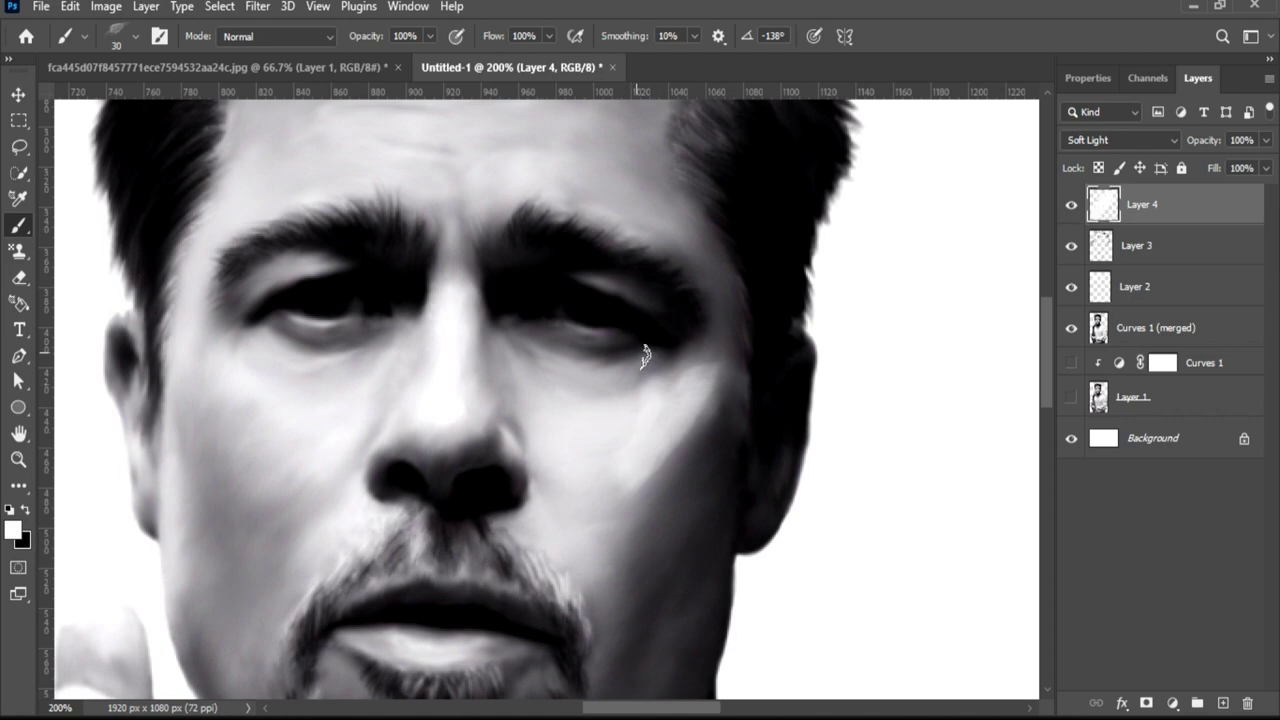
Brighten the cheek, nose bridge, nose side, under the left eye and left face edge.
{"action": "left_click_drag", "start_coordinate": [648, 353], "coordinate": [608, 382]}
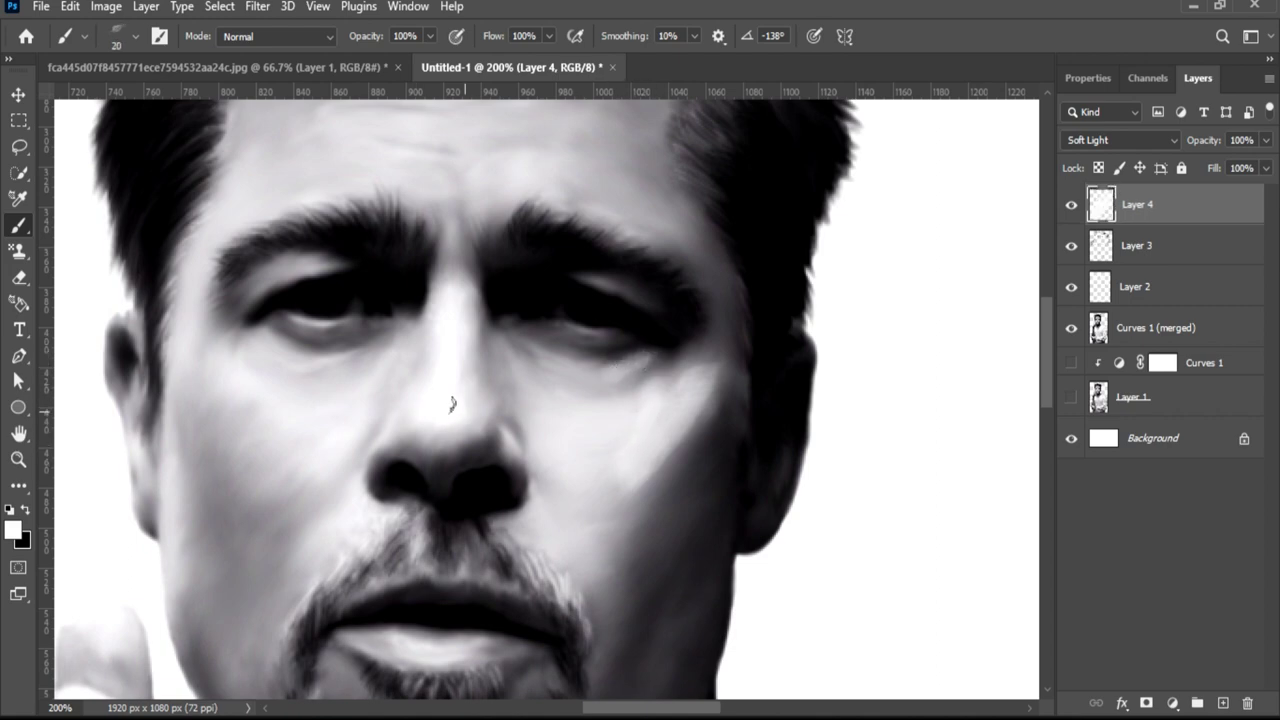
{"action": "left_click_drag", "start_coordinate": [462, 350], "coordinate": [455, 268]}
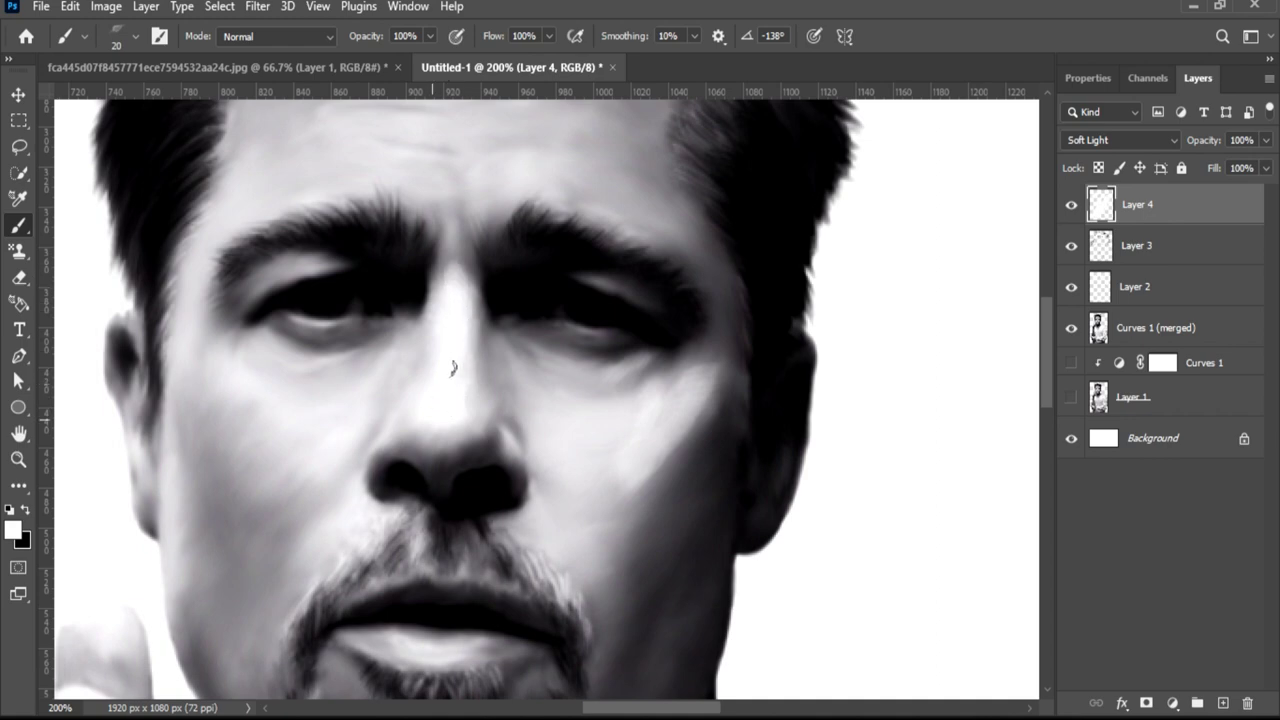
{"action": "left_click_drag", "start_coordinate": [452, 368], "coordinate": [451, 310]}
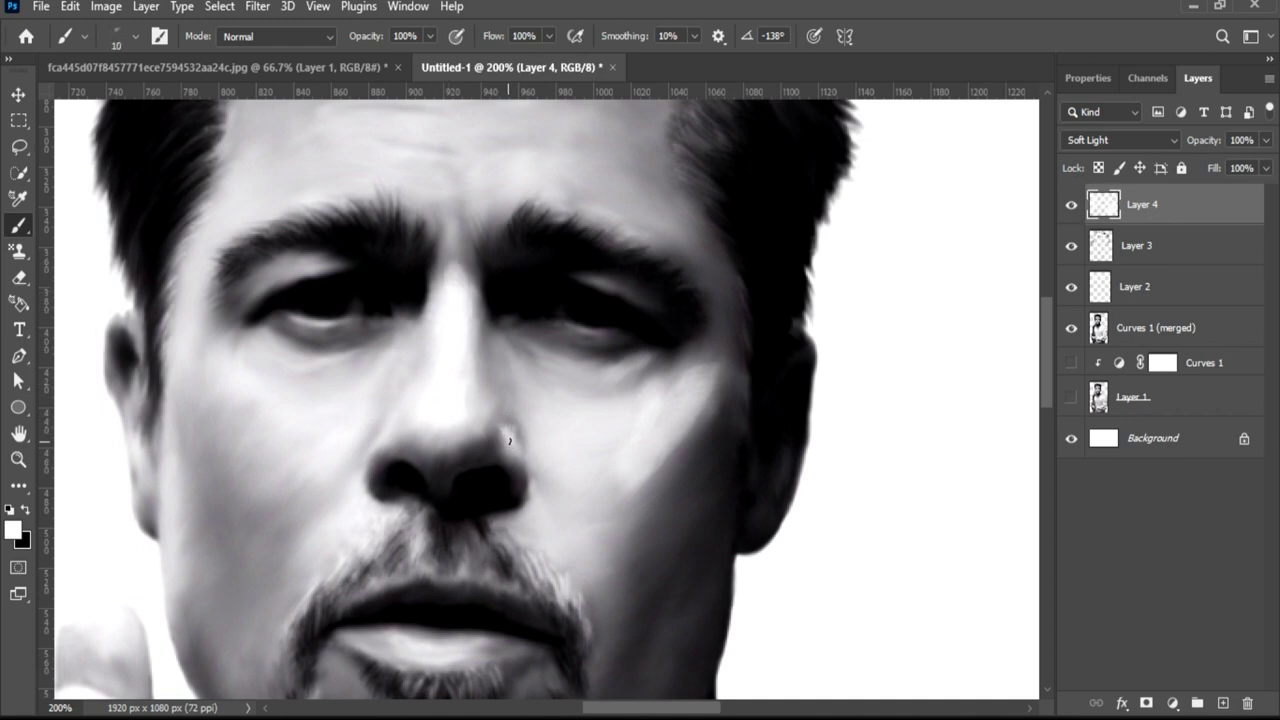
{"action": "left_click_drag", "start_coordinate": [509, 440], "coordinate": [533, 489]}
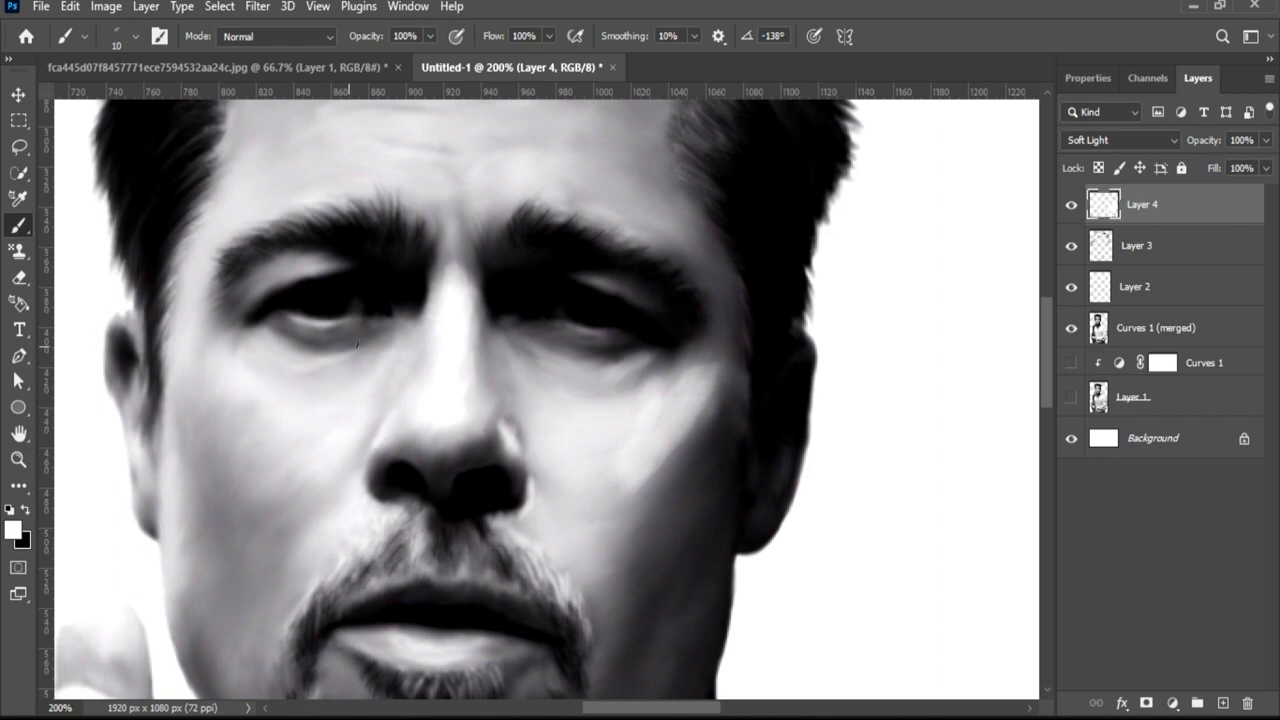
{"action": "mouse_move", "coordinate": [322, 370]}
{"action": "left_mouse_down"}
{"action": "mouse_move", "coordinate": [251, 371]}
{"action": "mouse_move", "coordinate": [346, 441]}
{"action": "left_mouse_up"}
{"action": "key", "text": "bracketright"}
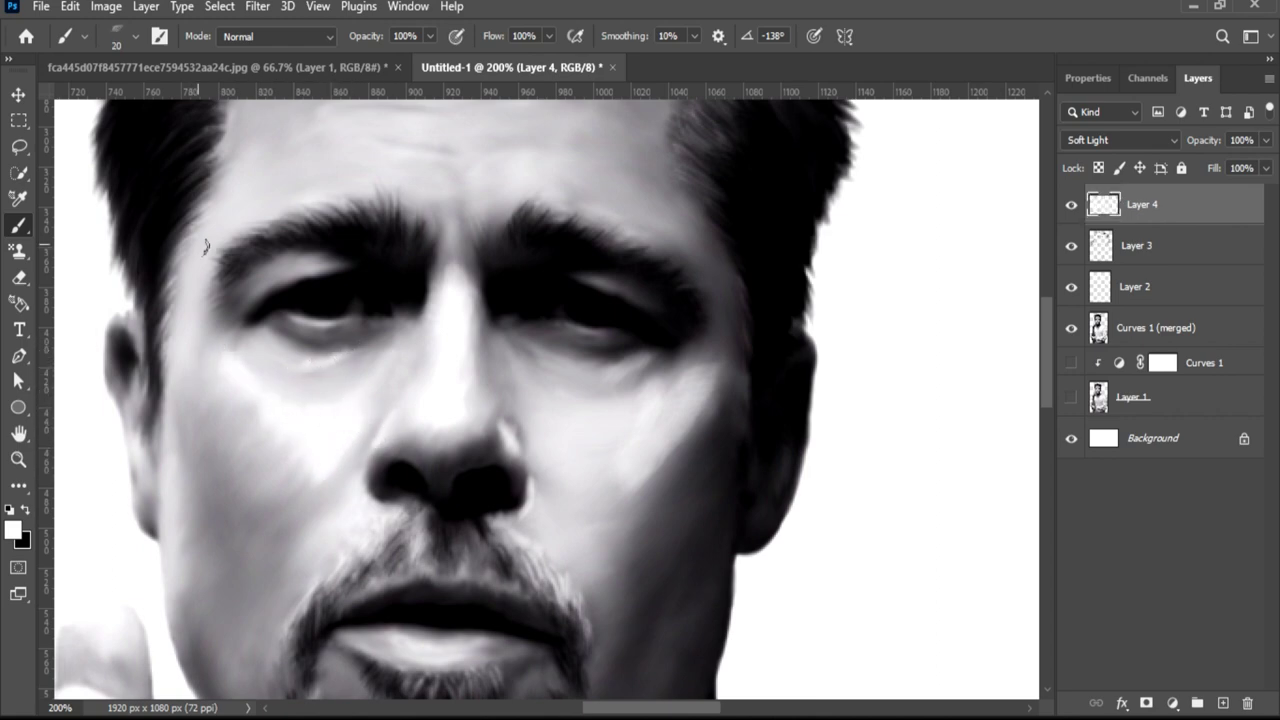
{"action": "mouse_move", "coordinate": [205, 245]}
{"action": "left_mouse_down"}
{"action": "mouse_move", "coordinate": [166, 471]}
{"action": "mouse_move", "coordinate": [180, 590]}
{"action": "left_mouse_up"}
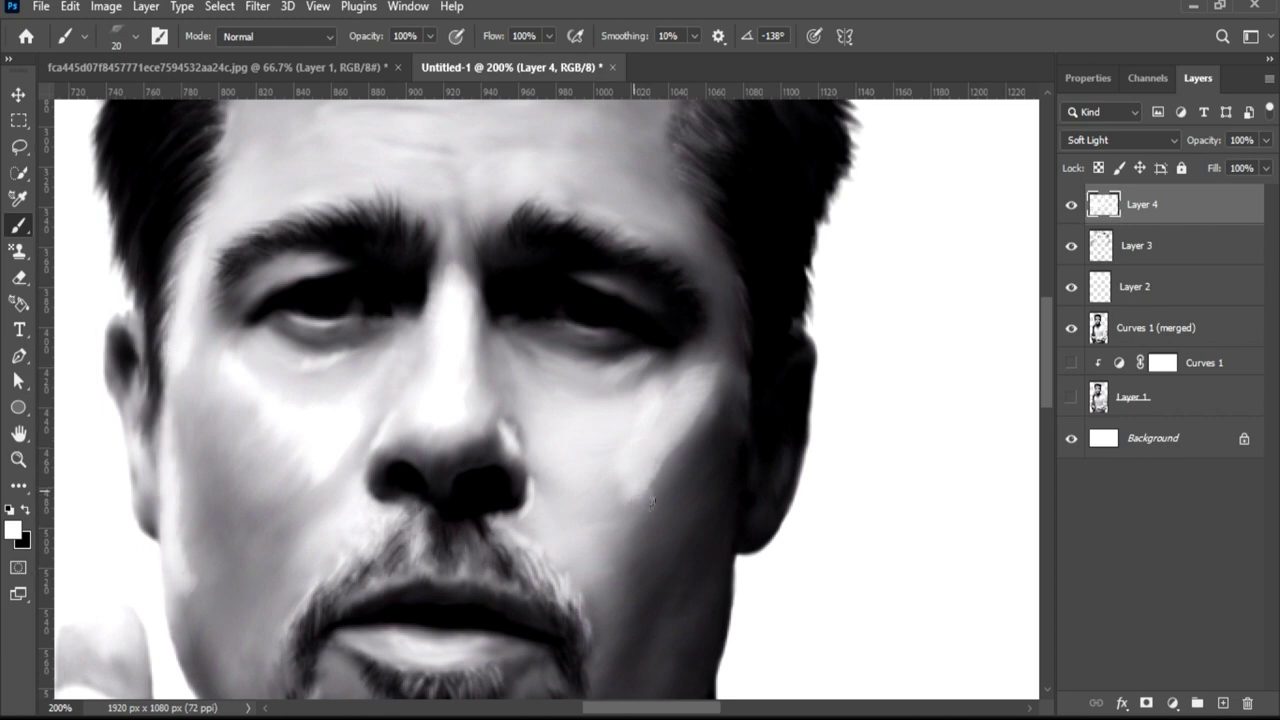
Enlarge the brush to 25 and review the eyes, brows and forehead zoomed out.
{"action": "scroll", "coordinate": [652, 503], "scroll_direction": "down", "scroll_amount": 5}
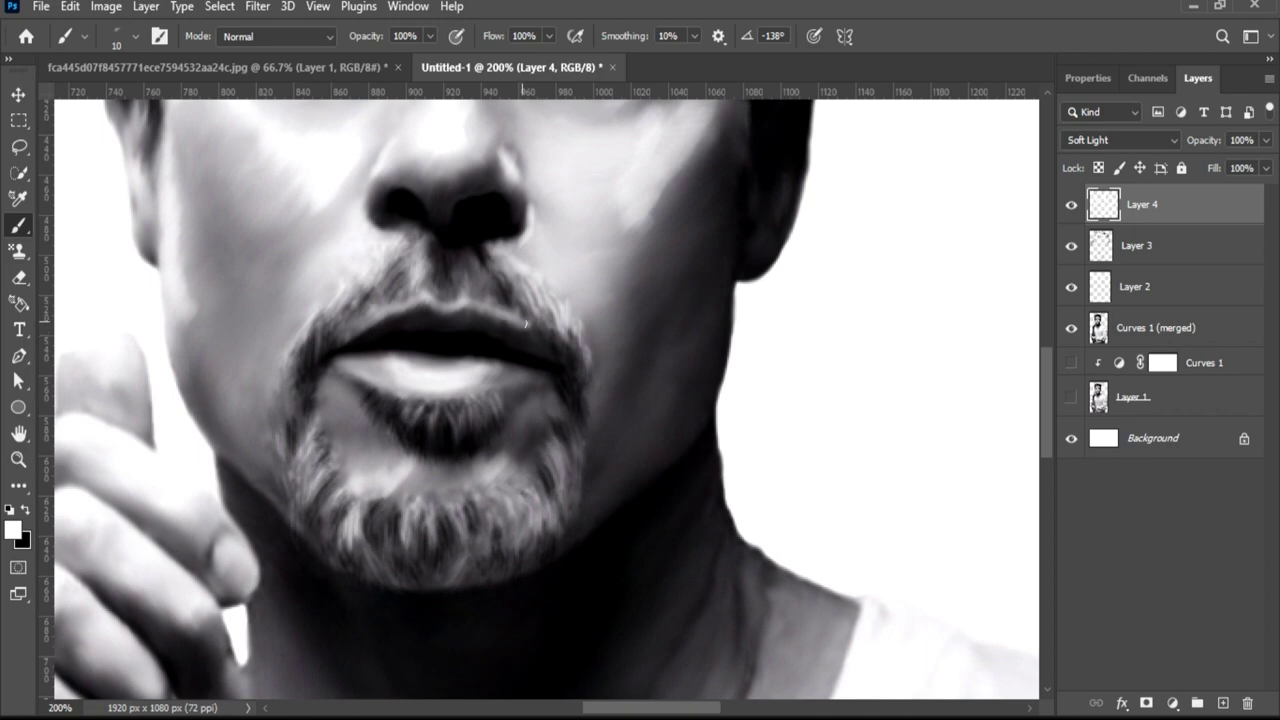
{"action": "mouse_move", "coordinate": [643, 239]}
{"action": "left_mouse_down"}
{"action": "mouse_move", "coordinate": [611, 439]}
{"action": "mouse_move", "coordinate": [619, 634]}
{"action": "left_mouse_up"}
{"action": "key", "text": "bracketright"}
{"action": "key", "text": "bracketright"}
{"action": "key", "text": "bracketright"}
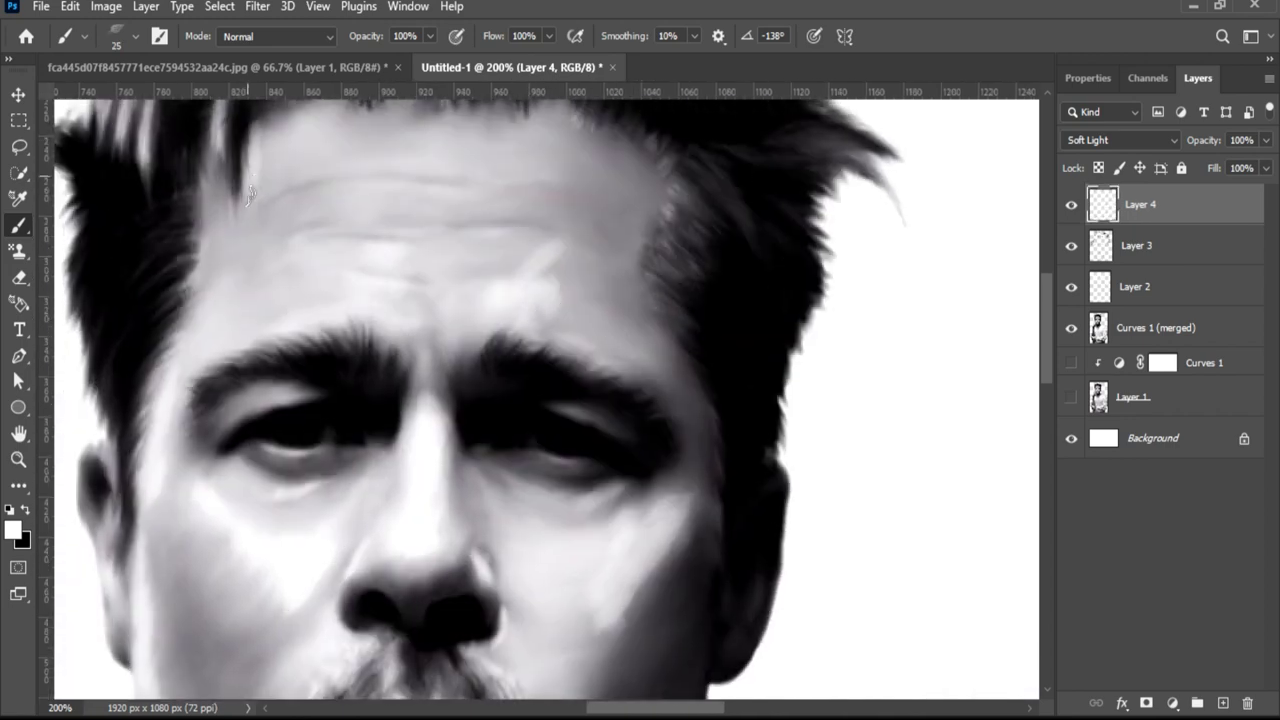
{"action": "left_click_drag", "start_coordinate": [529, 136], "coordinate": [529, 200]}
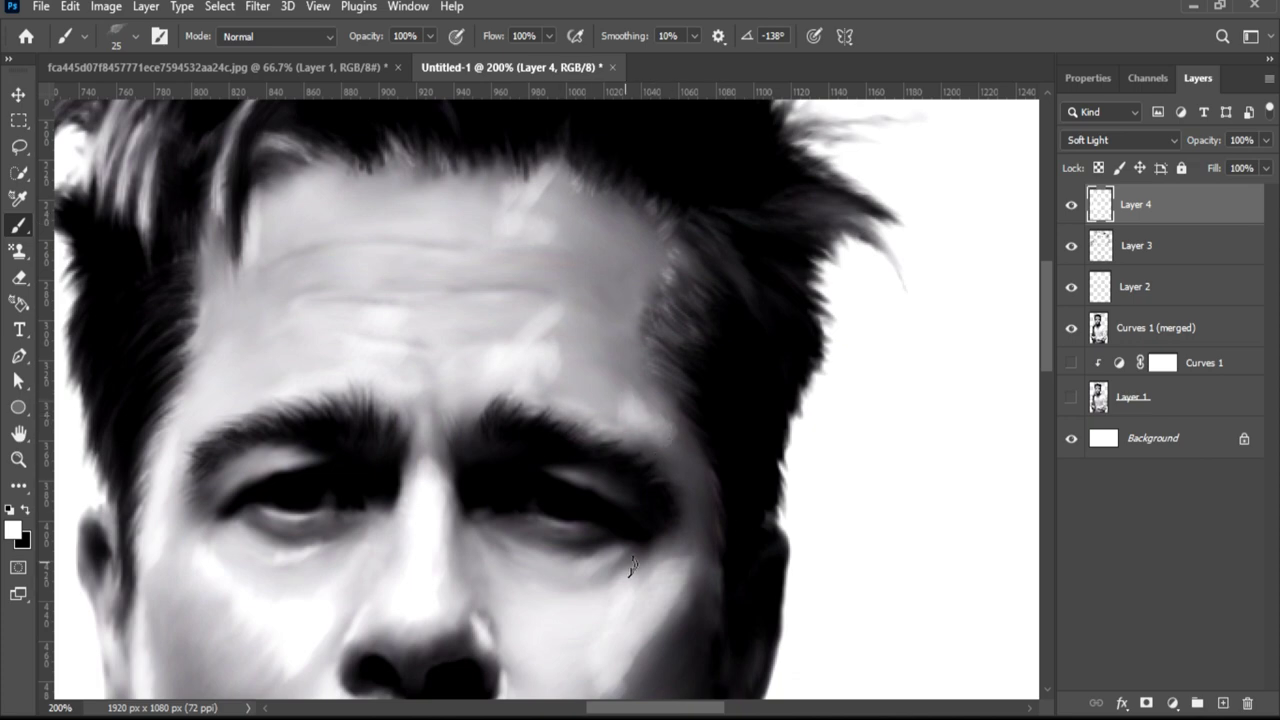
{"action": "key", "text": "ctrl+minus"}
{"action": "left_click", "coordinate": [1265, 140]}
Lower Layer 4 to 50% opacity and lighten the neck shadows and collar line.
{"action": "left_click_drag", "start_coordinate": [1266, 163], "coordinate": [1251, 170]}
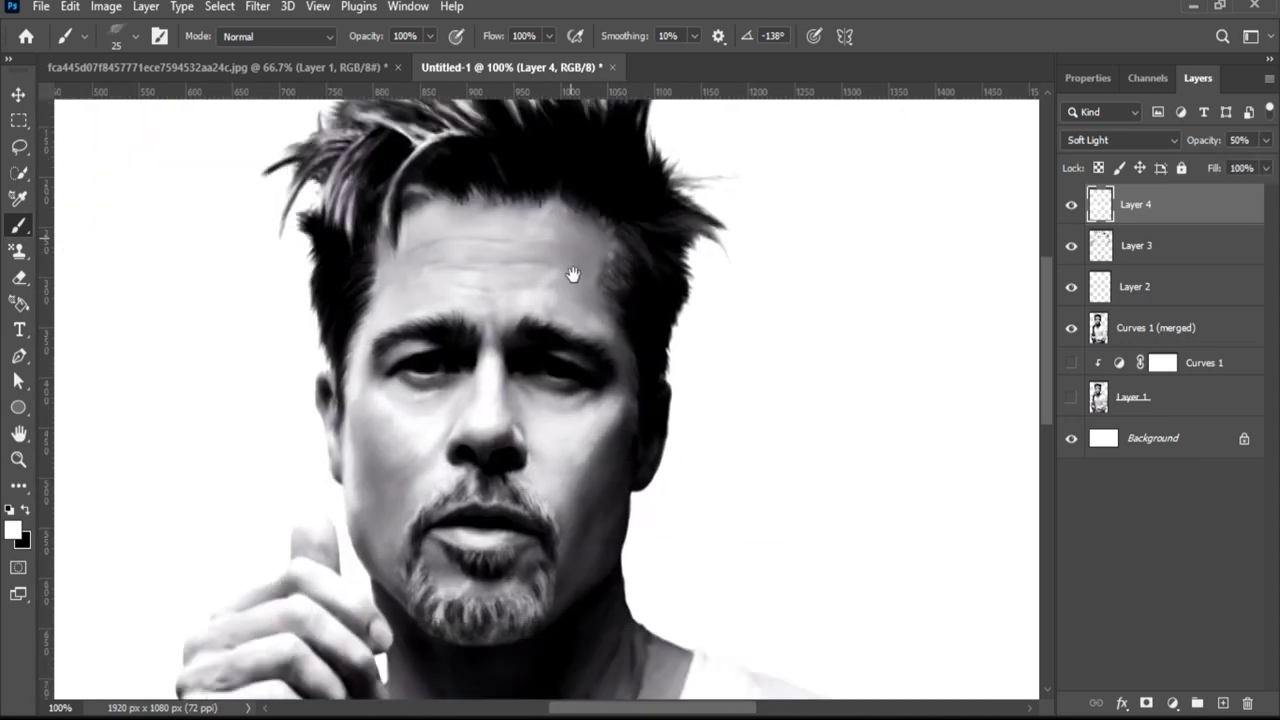
{"action": "scroll", "coordinate": [577, 271], "scroll_direction": "down", "scroll_amount": 3}
{"action": "left_click_drag", "start_coordinate": [601, 553], "coordinate": [626, 302]}
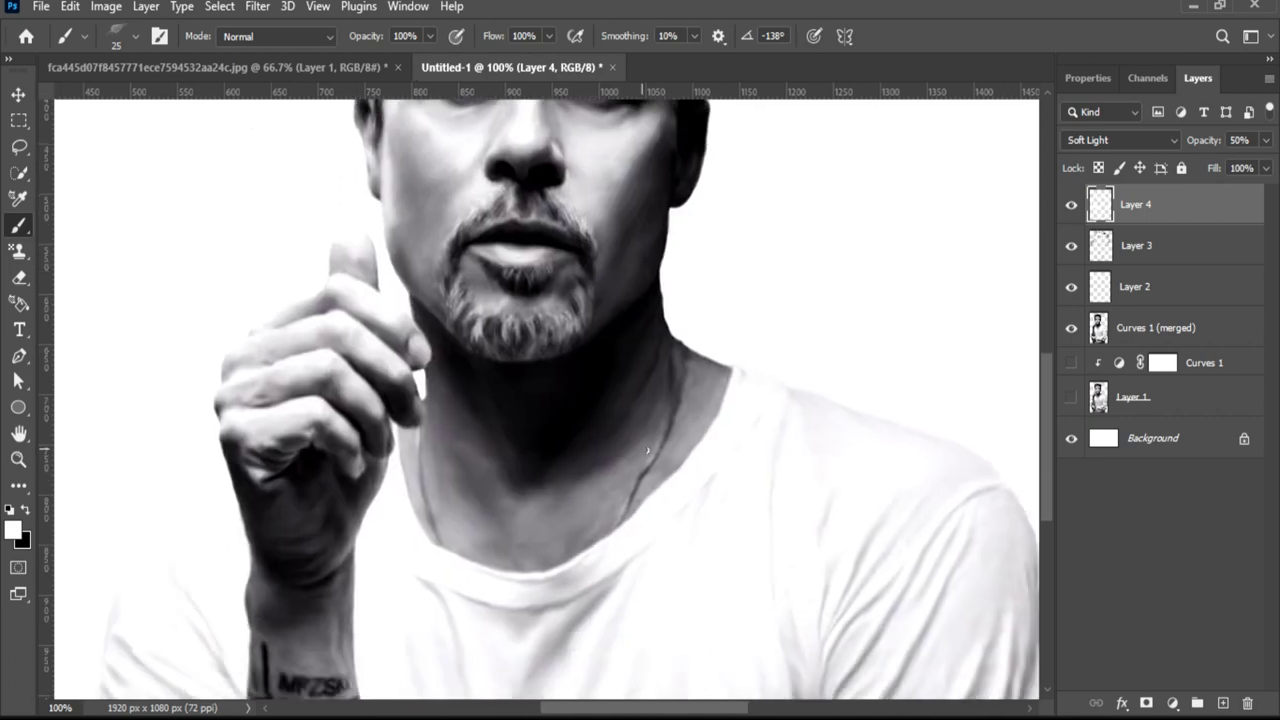
{"action": "key", "text": "ctrl+plus"}
{"action": "left_click_drag", "start_coordinate": [744, 487], "coordinate": [594, 591]}
{"action": "left_click_drag", "start_coordinate": [440, 556], "coordinate": [531, 591]}
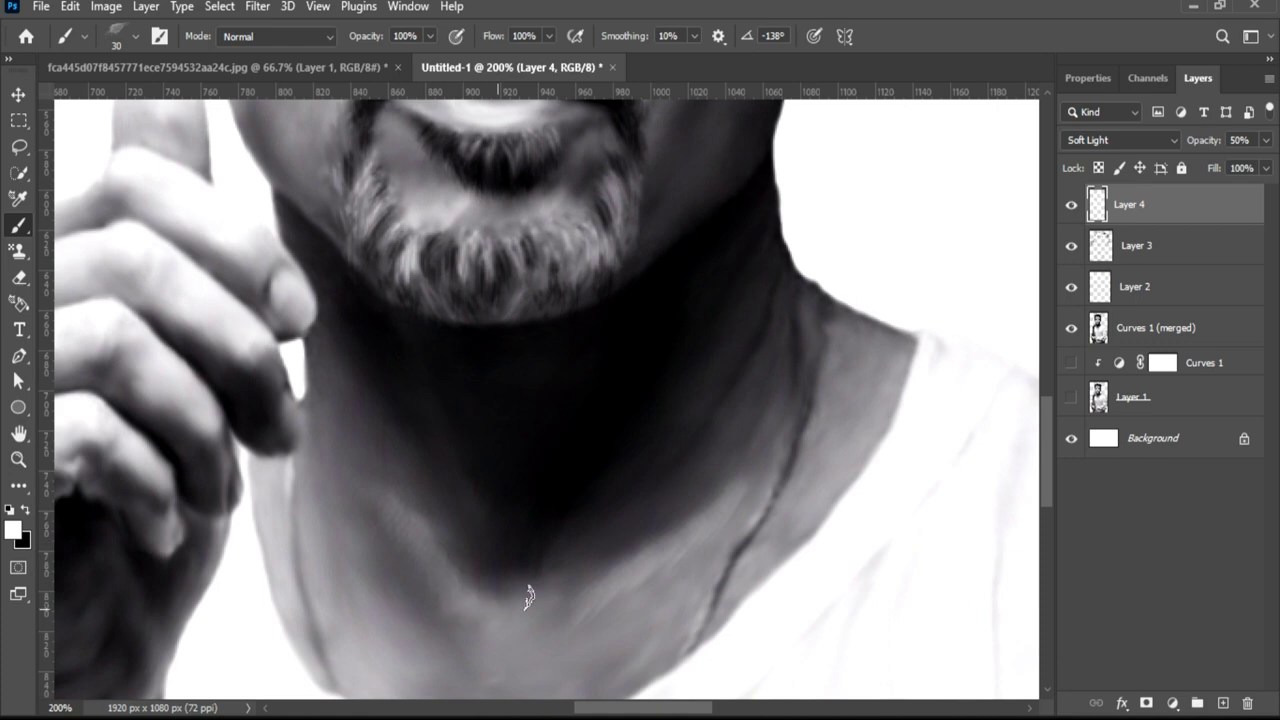
{"action": "mouse_move", "coordinate": [784, 508]}
{"action": "left_mouse_down"}
{"action": "mouse_move", "coordinate": [700, 640]}
{"action": "mouse_move", "coordinate": [628, 680]}
{"action": "left_mouse_up"}
Brighten the fingers, lower knuckles and thumb edge with faint highlights.
{"action": "left_click_drag", "start_coordinate": [591, 614], "coordinate": [632, 483]}
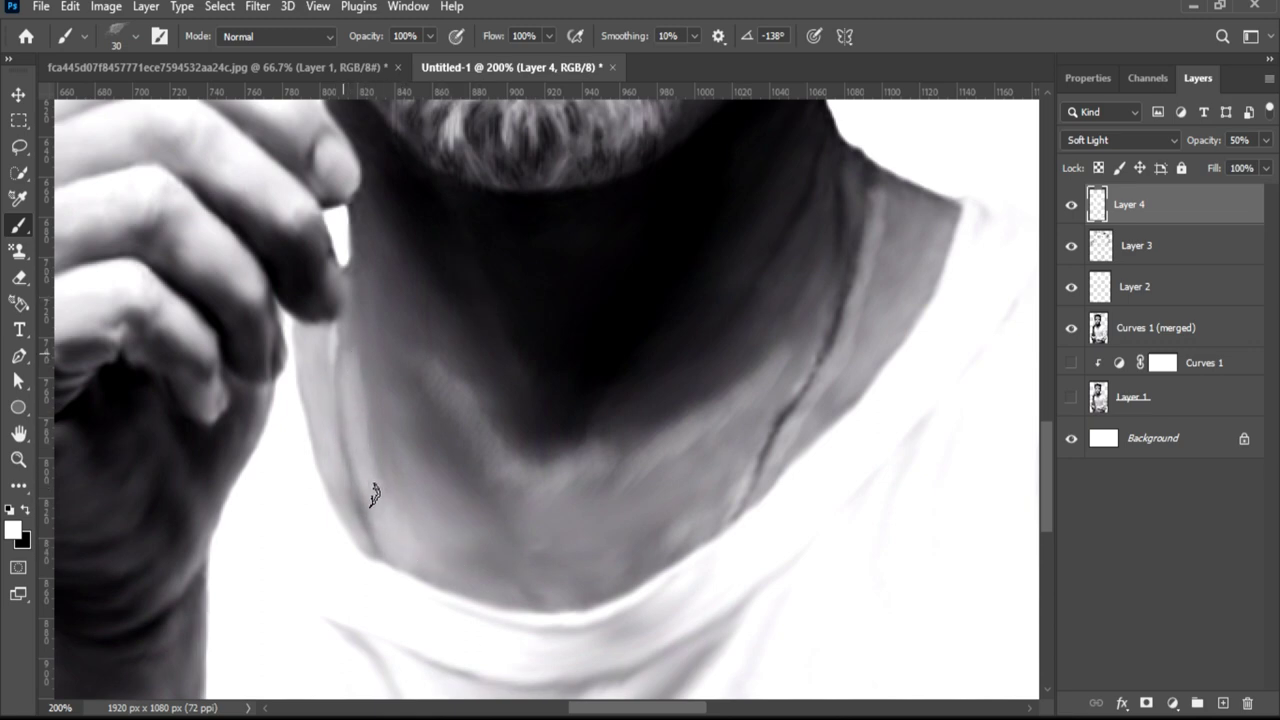
{"action": "mouse_move", "coordinate": [342, 226]}
{"action": "left_mouse_down"}
{"action": "mouse_move", "coordinate": [443, 306]}
{"action": "mouse_move", "coordinate": [543, 423]}
{"action": "left_mouse_up"}
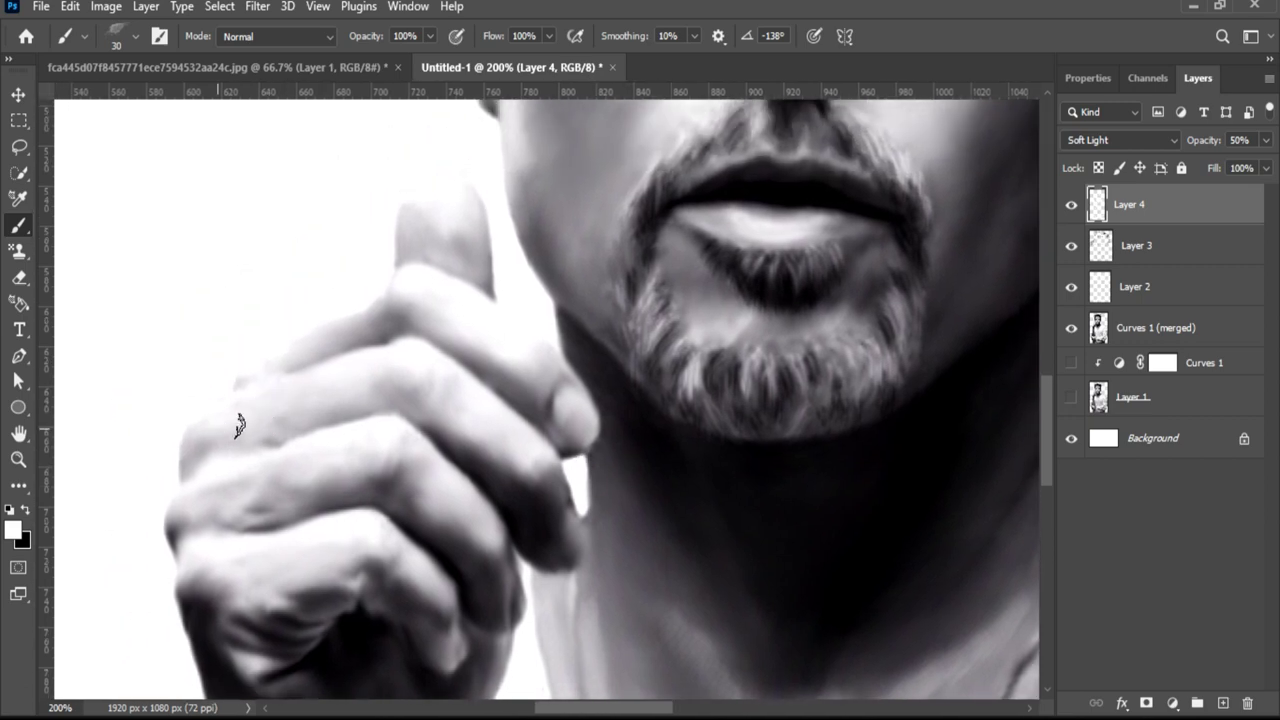
{"action": "left_click_drag", "start_coordinate": [303, 457], "coordinate": [377, 451]}
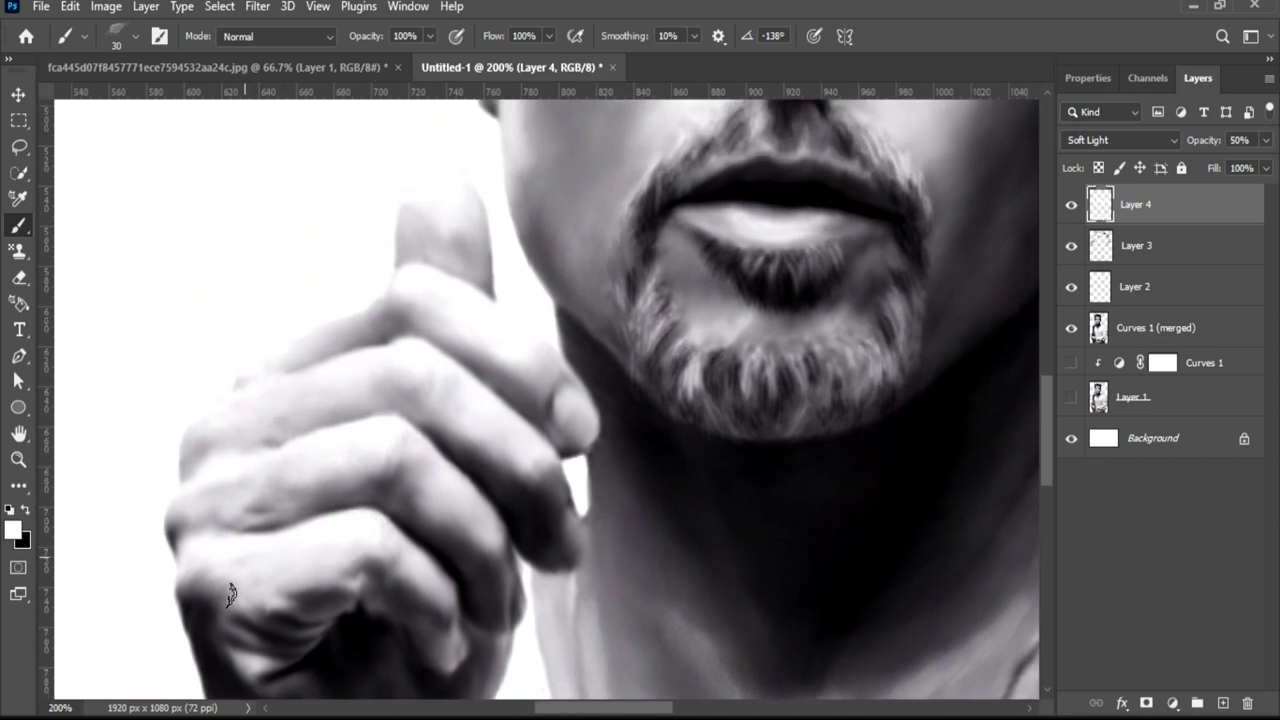
{"action": "left_click_drag", "start_coordinate": [230, 594], "coordinate": [251, 663]}
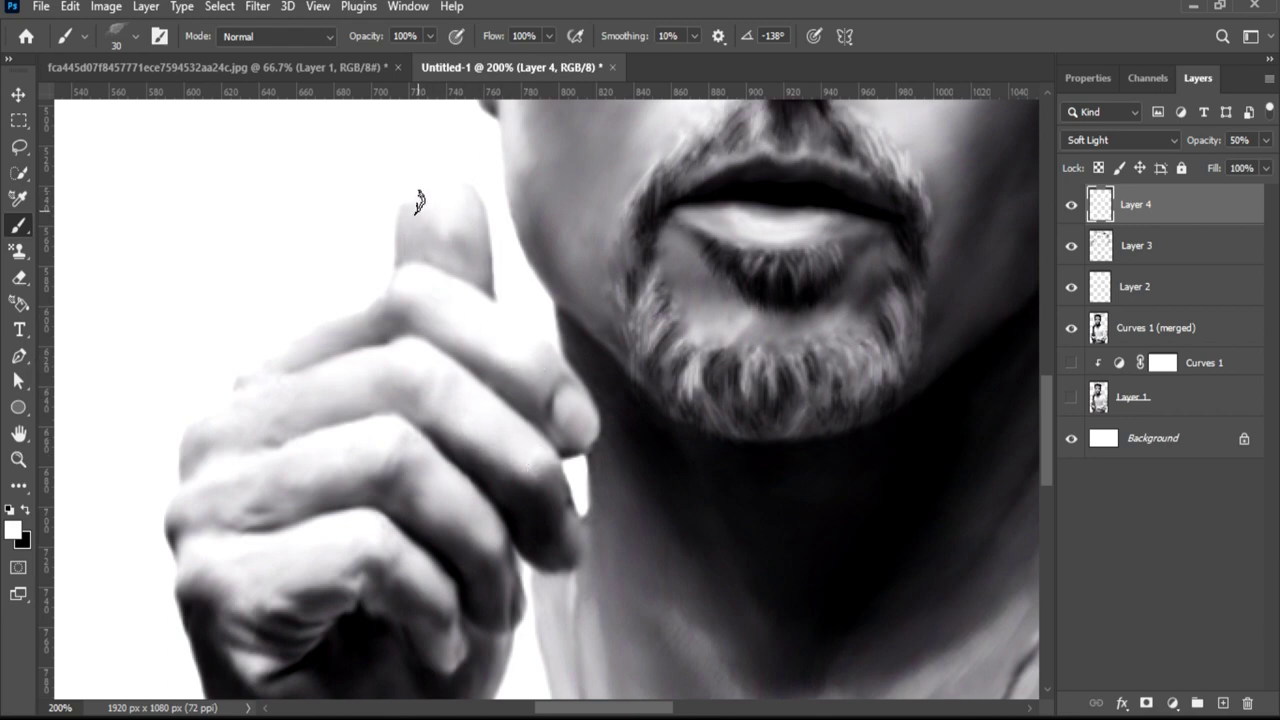
{"action": "left_click_drag", "start_coordinate": [420, 200], "coordinate": [451, 237]}
Repaint a fainter neck highlight with the brush reduced to size 20.
{"action": "left_click_drag", "start_coordinate": [787, 165], "coordinate": [537, 465]}
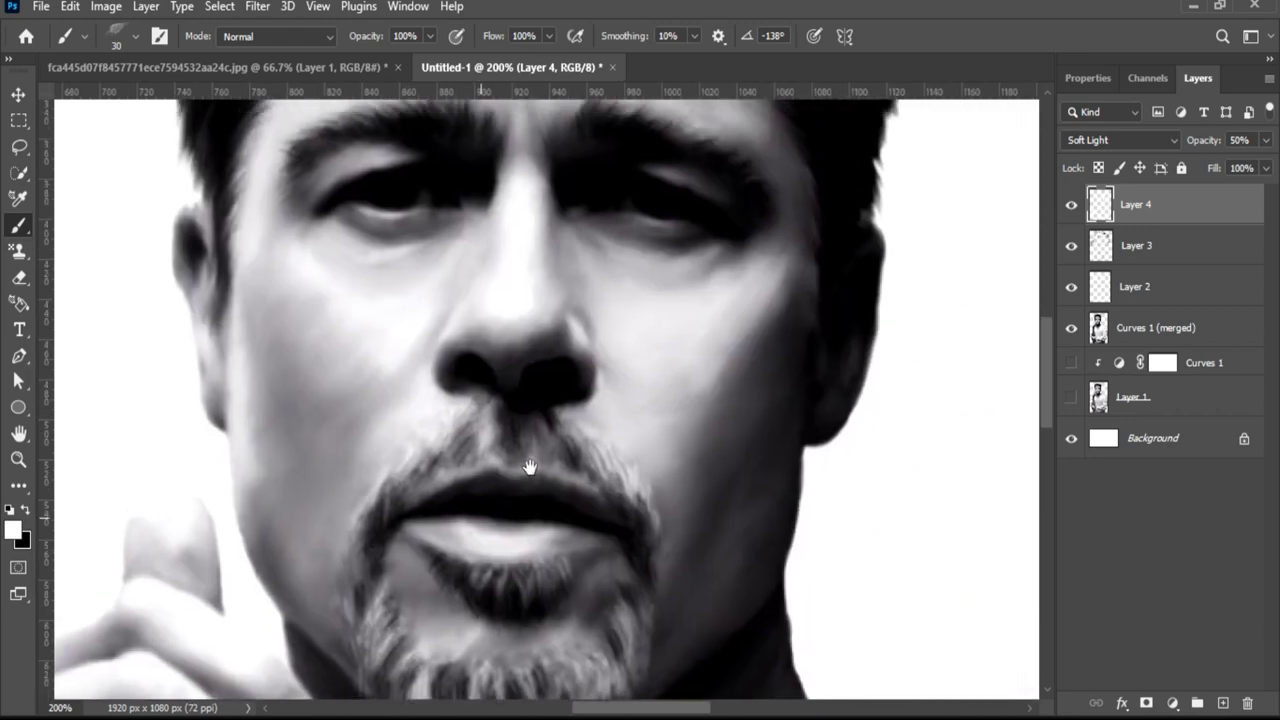
{"action": "key", "text": "ctrl+minus"}
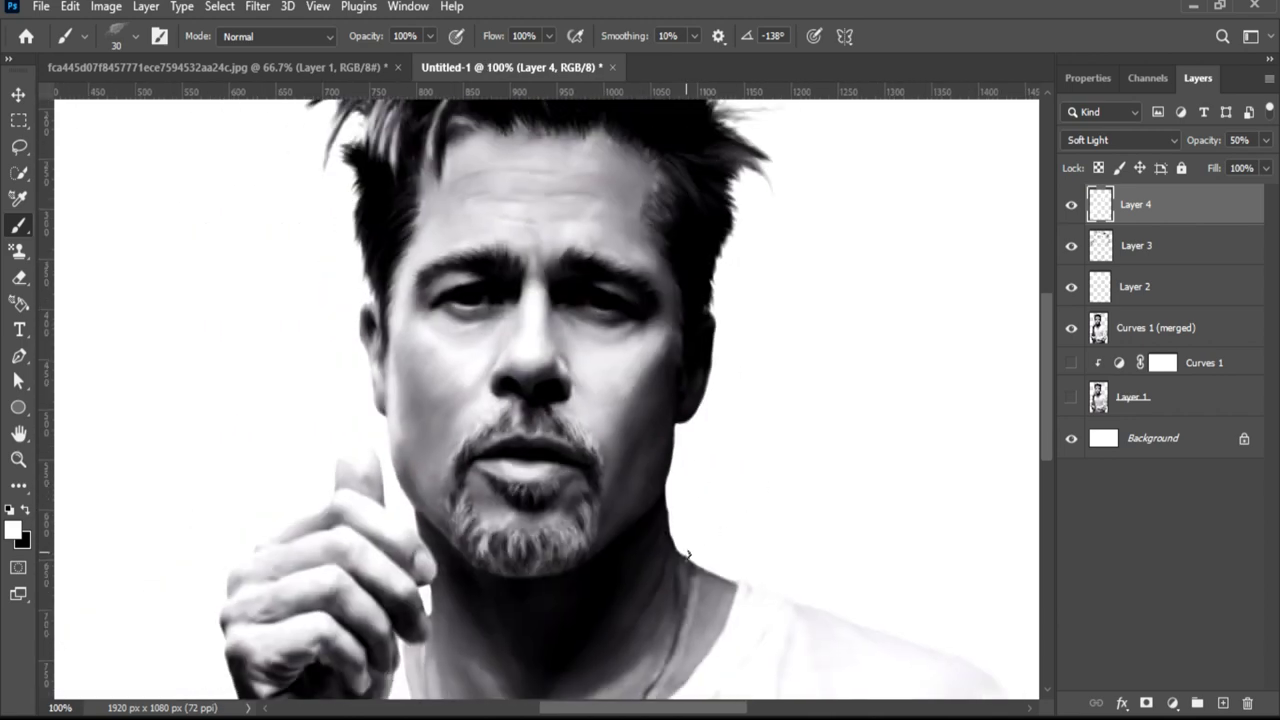
{"action": "left_click_drag", "start_coordinate": [688, 554], "coordinate": [652, 204]}
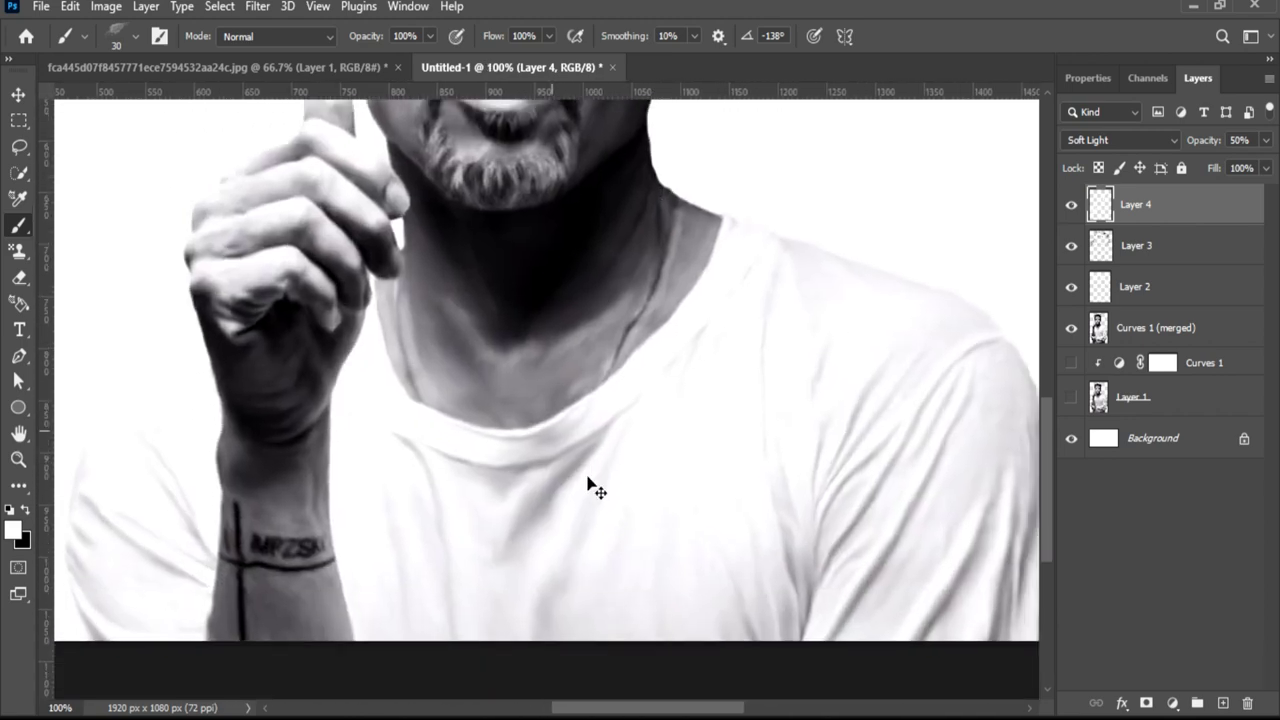
{"action": "key", "text": "ctrl+plus"}
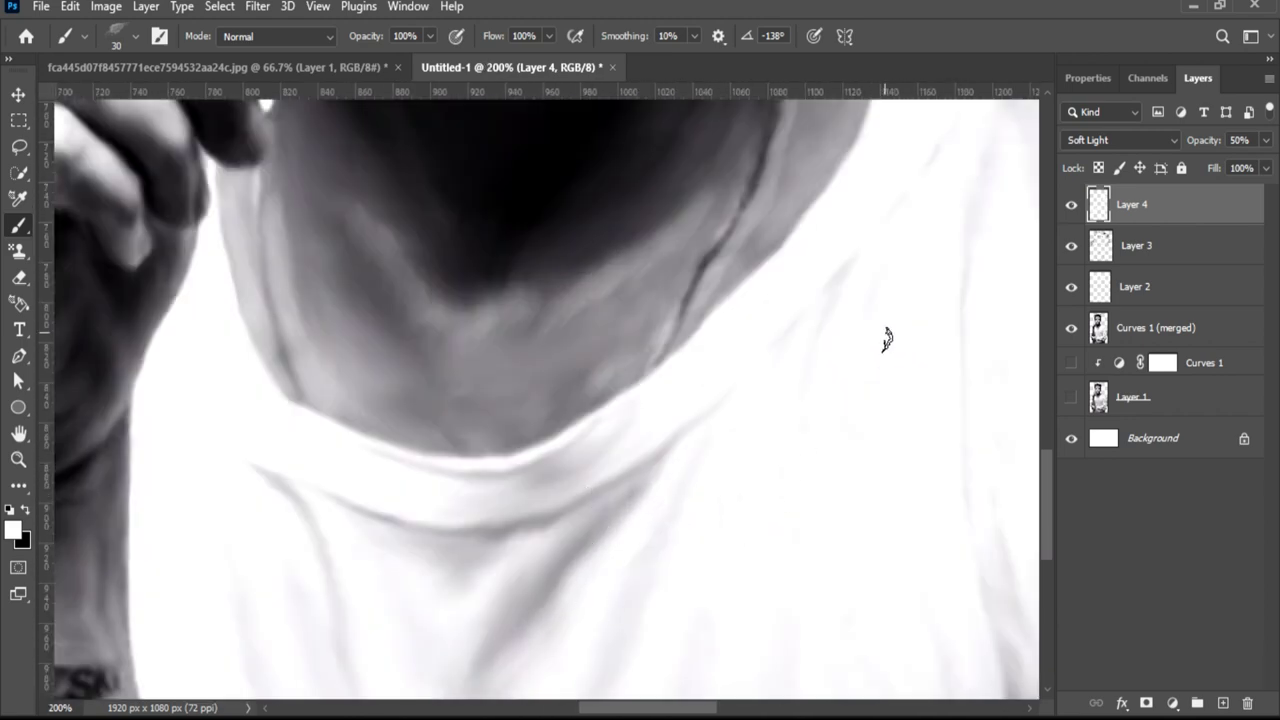
{"action": "mouse_move", "coordinate": [829, 228]}
{"action": "left_mouse_down"}
{"action": "mouse_move", "coordinate": [809, 406]}
{"action": "mouse_move", "coordinate": [743, 430]}
{"action": "left_mouse_up"}
{"action": "left_click_drag", "start_coordinate": [714, 506], "coordinate": [660, 645]}
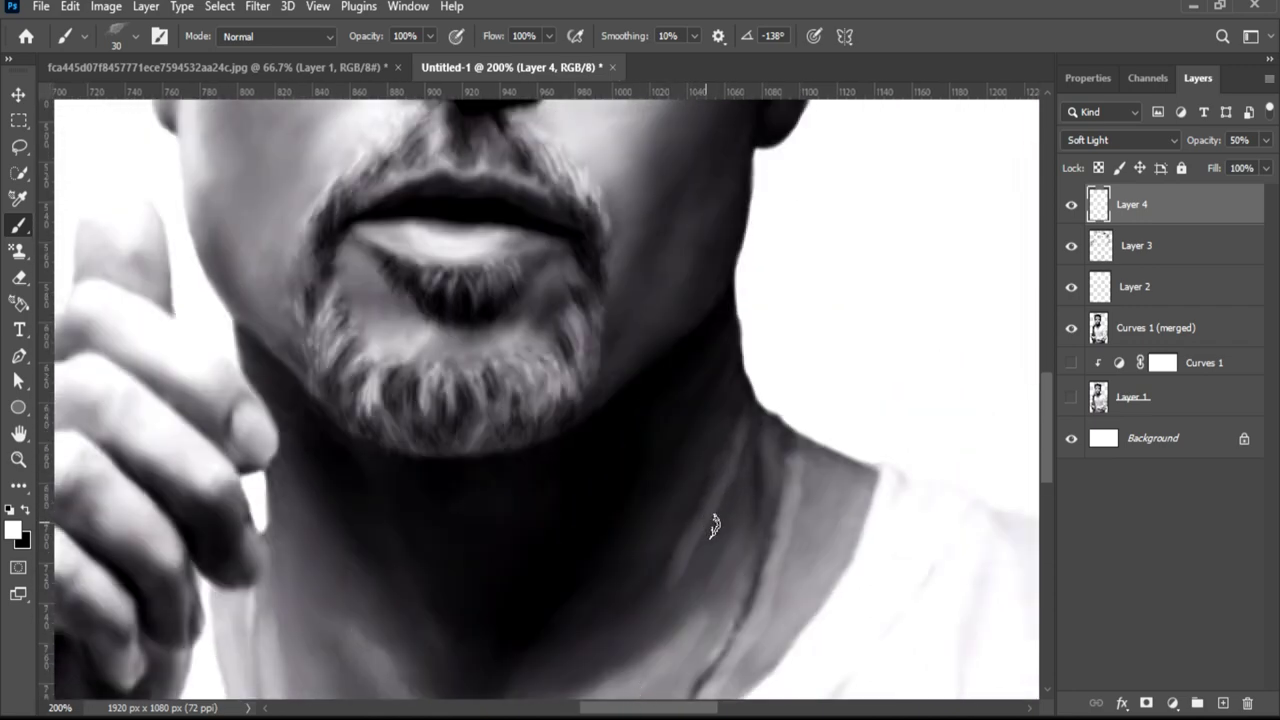
{"action": "key", "text": "ctrl+z"}
{"action": "key", "text": "bracketleft"}
{"action": "left_click_drag", "start_coordinate": [741, 428], "coordinate": [696, 527]}
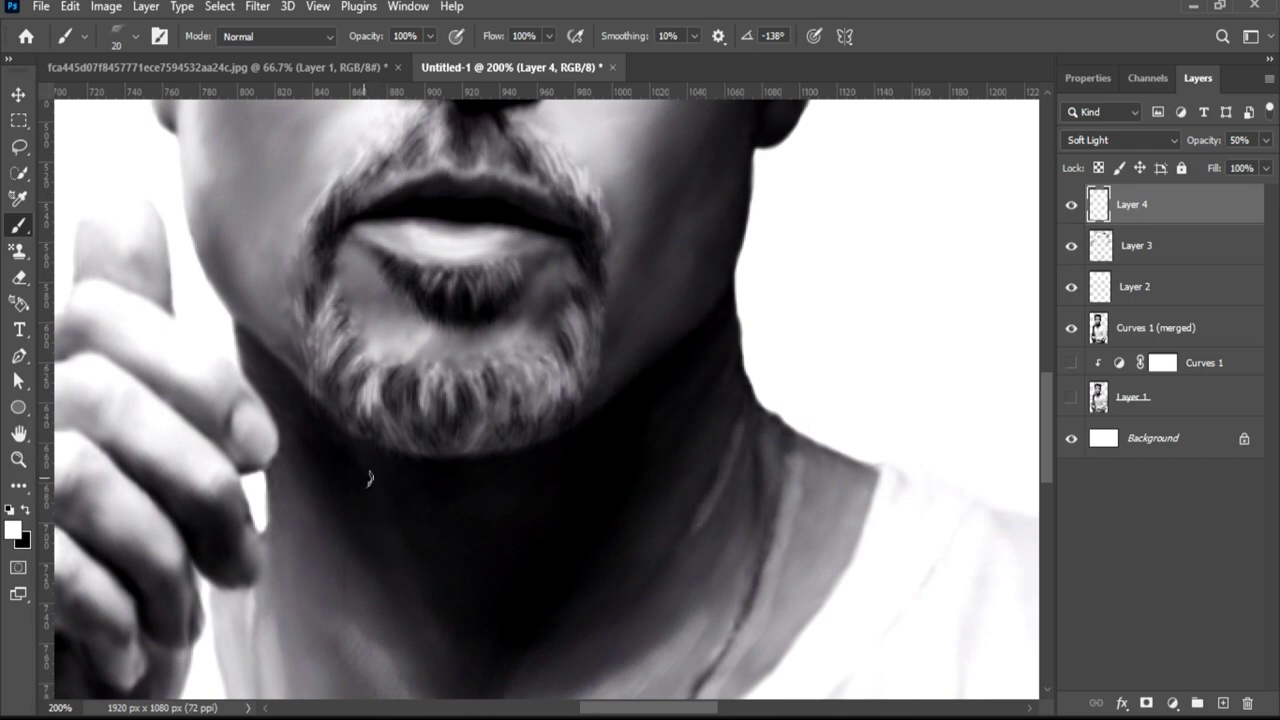
Pick brush preset 5 at a 57° angle and lighten the dark neck and finger gap.
{"action": "left_click", "coordinate": [136, 37]}
{"action": "left_click_drag", "start_coordinate": [72, 122], "coordinate": [118, 174]}
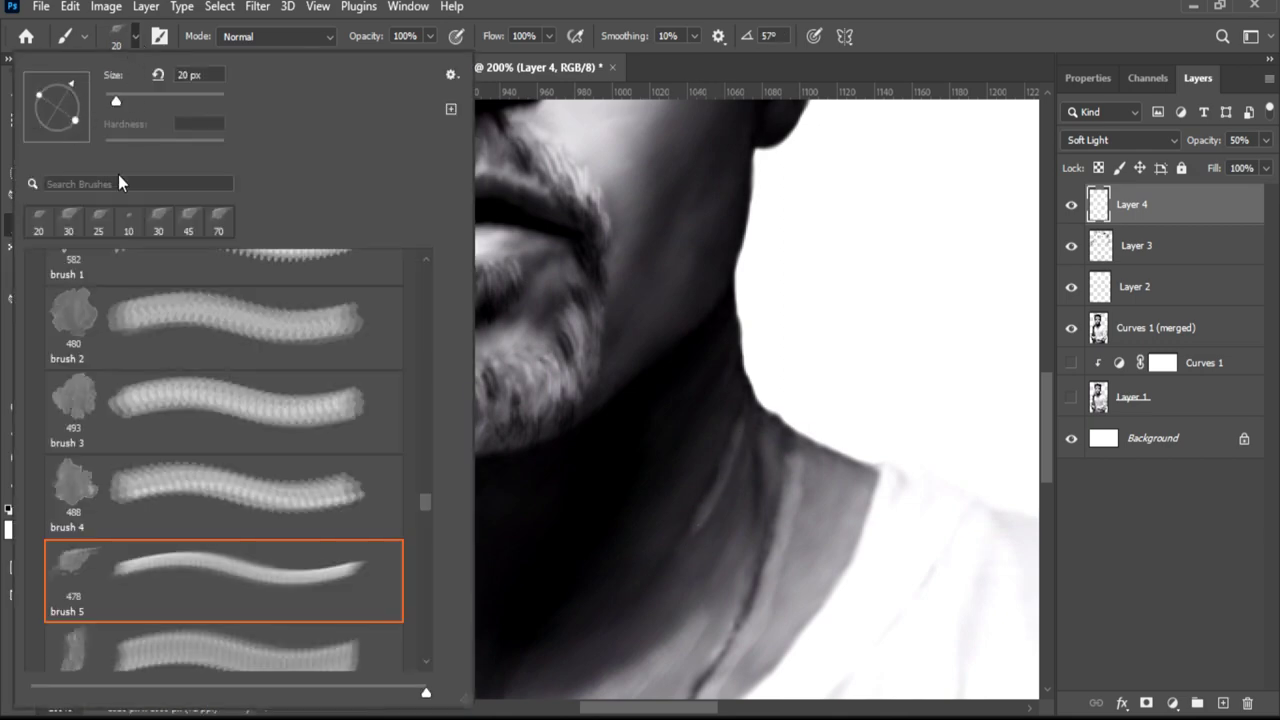
{"action": "left_click", "coordinate": [697, 123]}
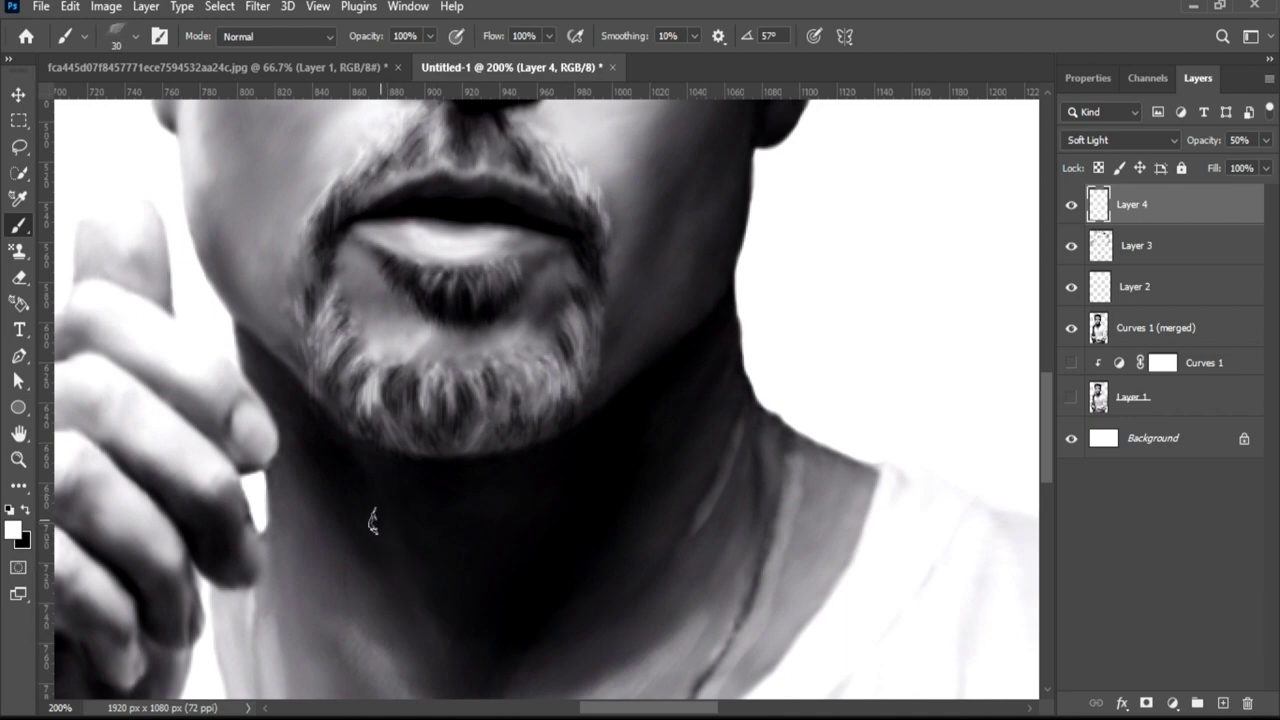
{"action": "left_click_drag", "start_coordinate": [408, 614], "coordinate": [343, 623]}
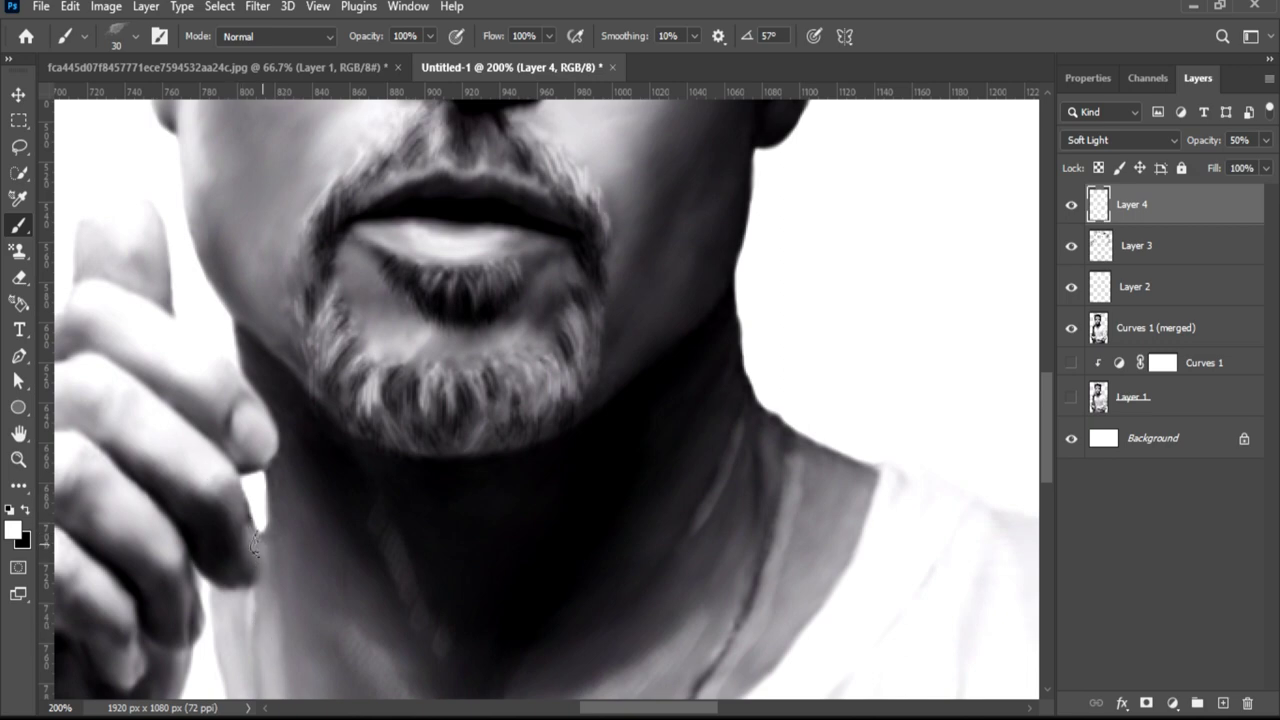
{"action": "left_click_drag", "start_coordinate": [263, 538], "coordinate": [254, 455]}
Shrink the brush to 9 and brighten the upper eyelid and inner lower eyelid highlights.
{"action": "left_click_drag", "start_coordinate": [671, 271], "coordinate": [637, 521]}
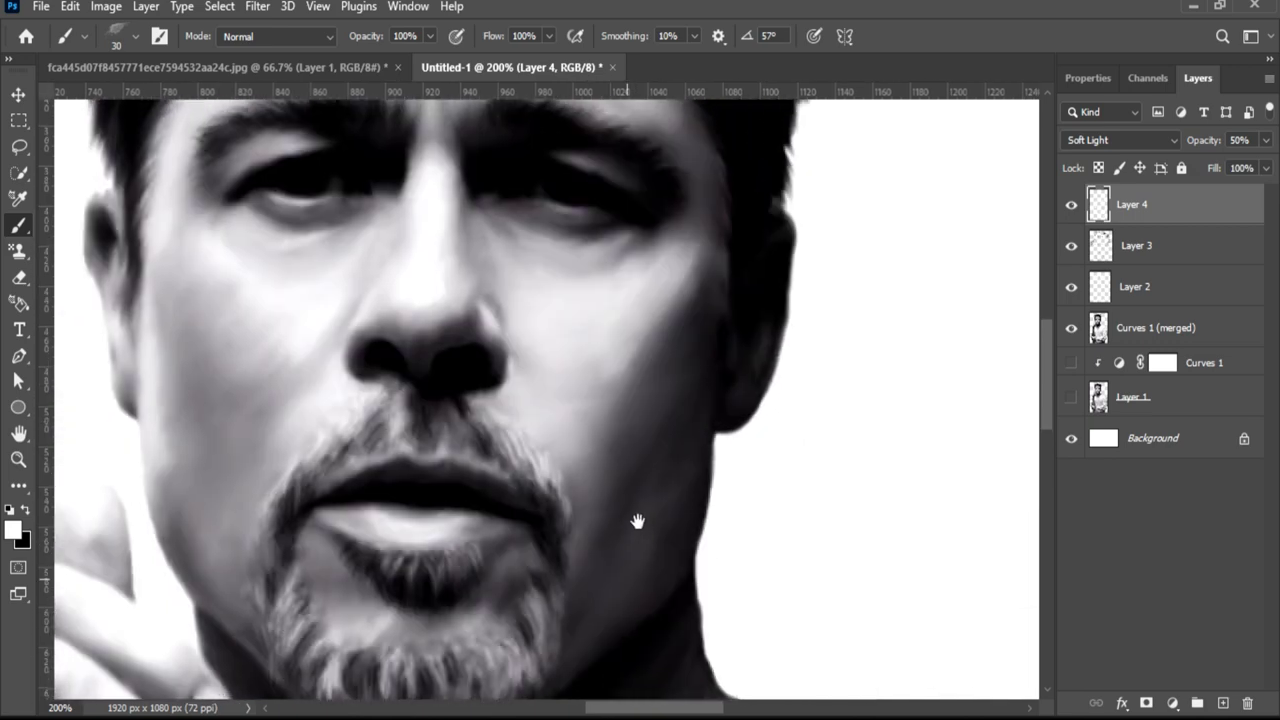
{"action": "scroll", "coordinate": [491, 163], "scroll_direction": "down", "scroll_amount": 1}
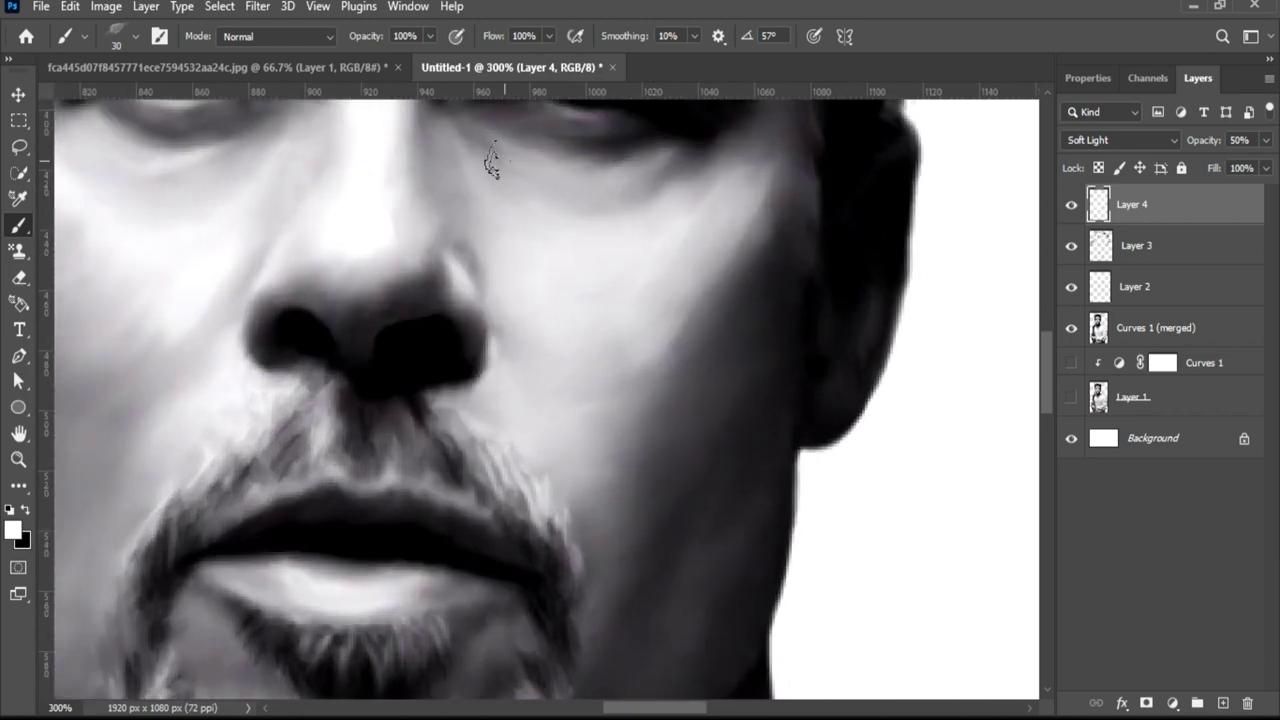
{"action": "scroll", "coordinate": [508, 366], "scroll_direction": "up", "scroll_amount": 1}
{"action": "scroll", "coordinate": [508, 366], "scroll_direction": "up", "scroll_amount": 1}
{"action": "key", "text": "bracketleft"}
{"action": "key", "text": "bracketleft"}
{"action": "key", "text": "bracketleft"}
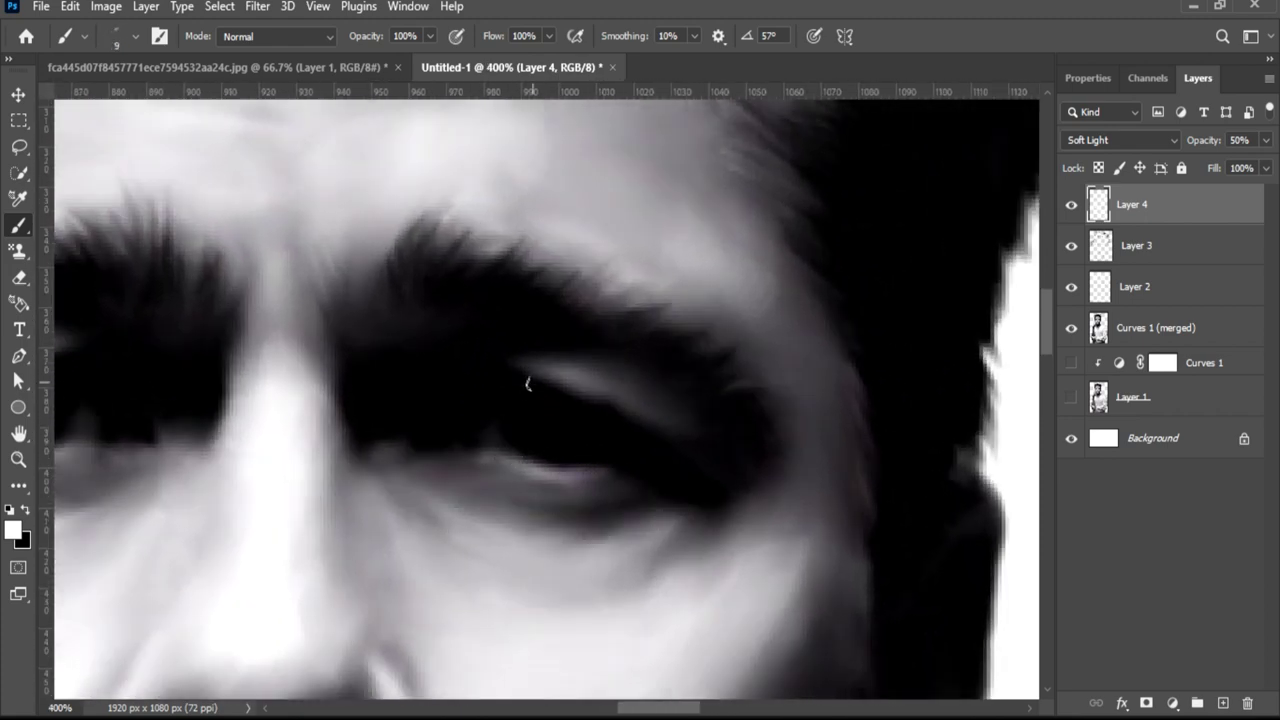
{"action": "left_click_drag", "start_coordinate": [528, 377], "coordinate": [640, 404]}
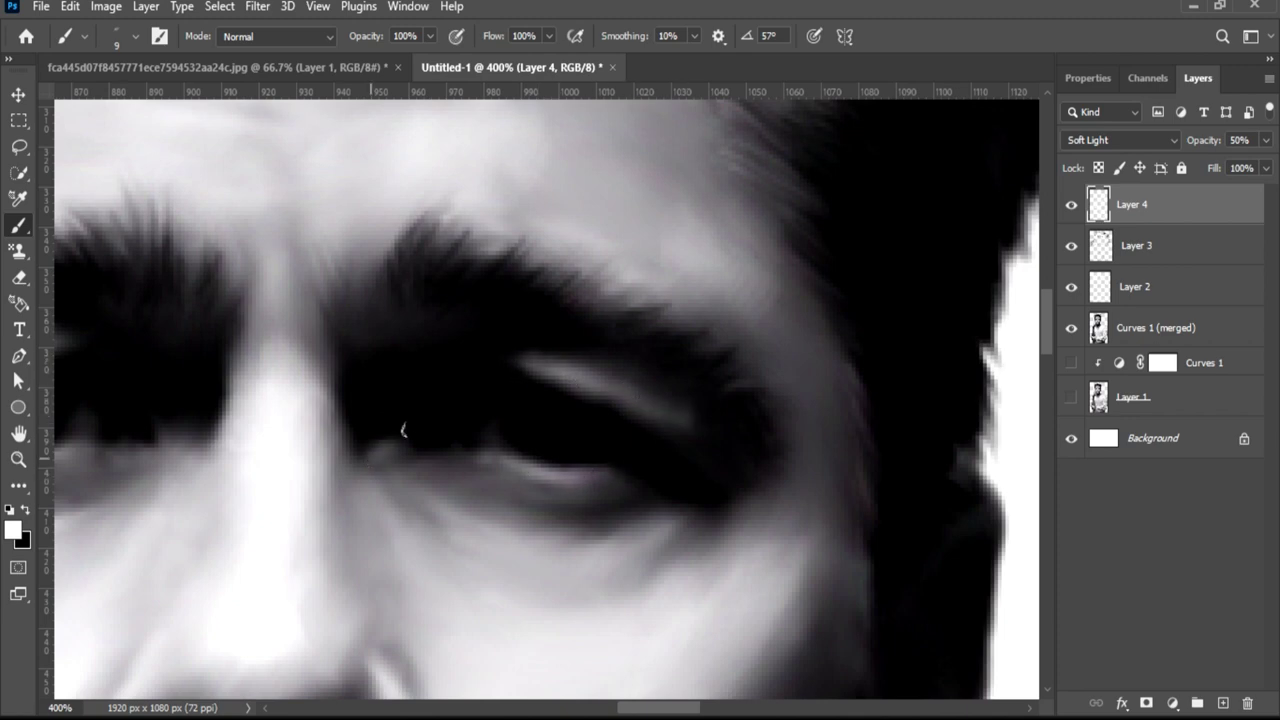
{"action": "left_click_drag", "start_coordinate": [403, 434], "coordinate": [450, 510]}
{"action": "left_click_drag", "start_coordinate": [303, 465], "coordinate": [476, 445]}
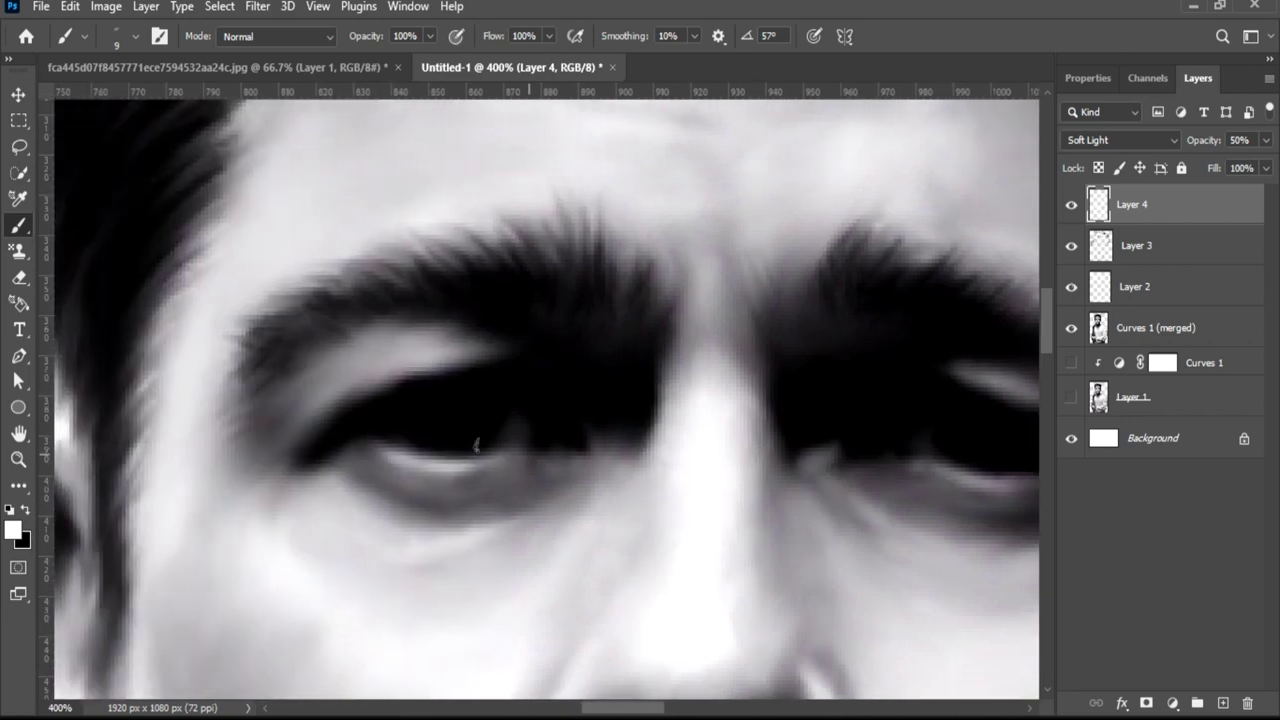
Brighten the other upper eyelid, under-eye area, outer corner, crease and left lower eyelid.
{"action": "left_click_drag", "start_coordinate": [494, 337], "coordinate": [376, 373]}
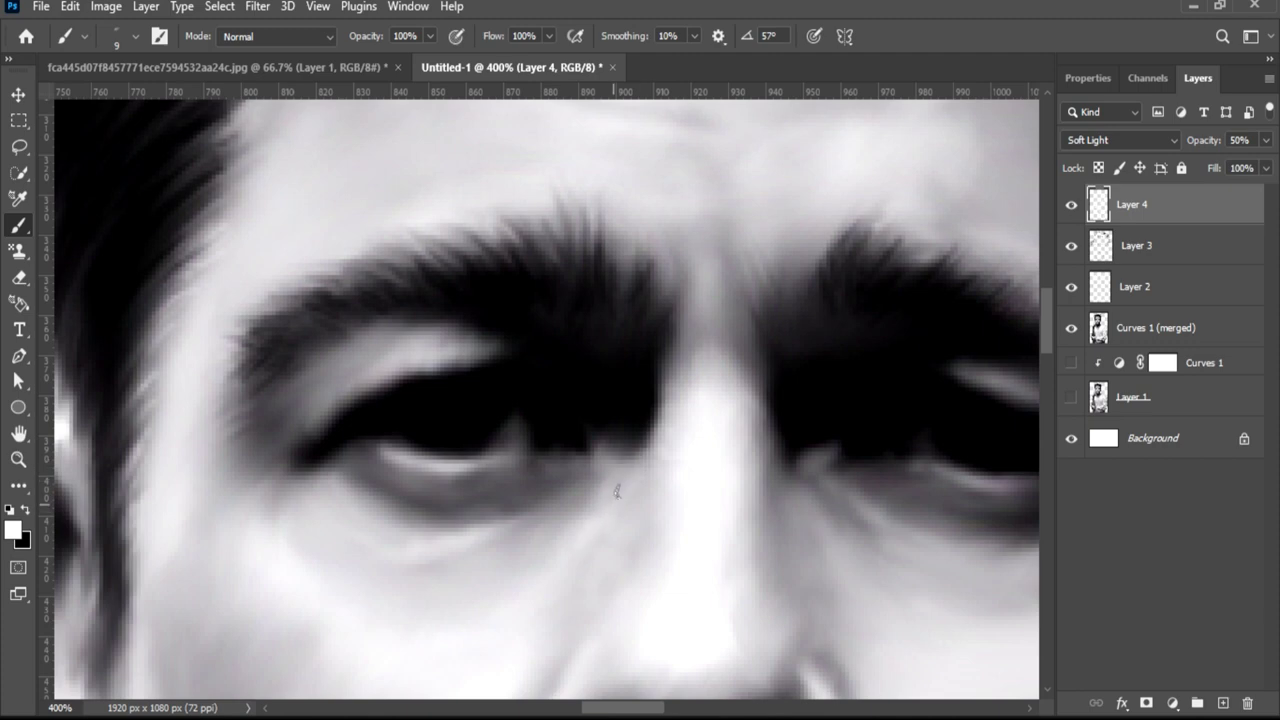
{"action": "mouse_move", "coordinate": [597, 453]}
{"action": "left_mouse_down"}
{"action": "mouse_move", "coordinate": [490, 530]}
{"action": "mouse_move", "coordinate": [415, 540]}
{"action": "mouse_move", "coordinate": [335, 466]}
{"action": "left_mouse_up"}
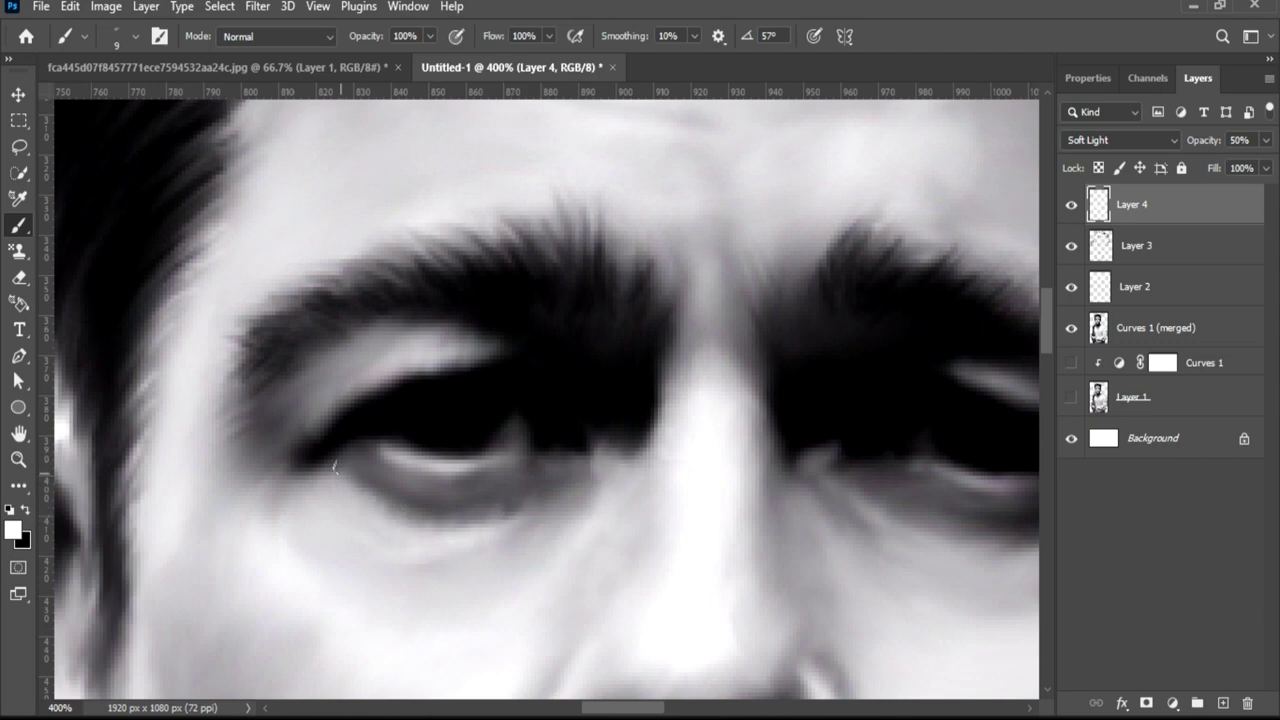
{"action": "left_click_drag", "start_coordinate": [241, 418], "coordinate": [231, 469]}
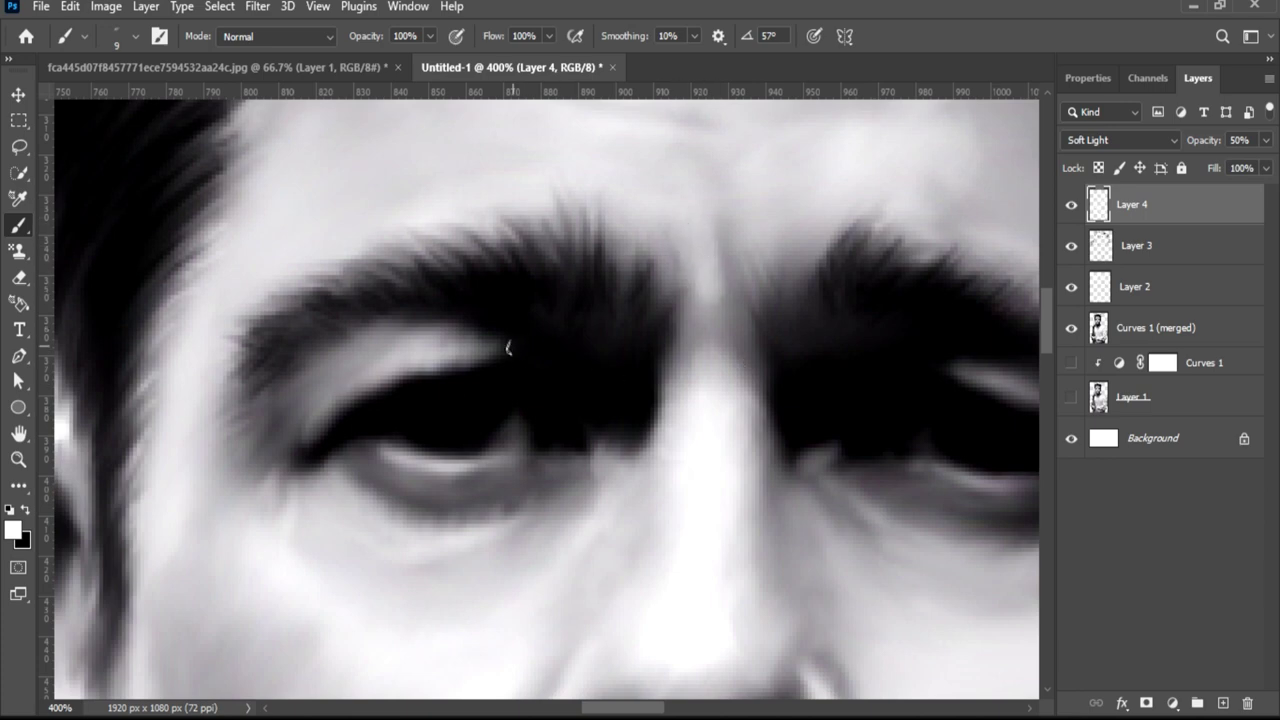
{"action": "left_click_drag", "start_coordinate": [508, 347], "coordinate": [437, 350]}
{"action": "left_click_drag", "start_coordinate": [709, 335], "coordinate": [597, 332]}
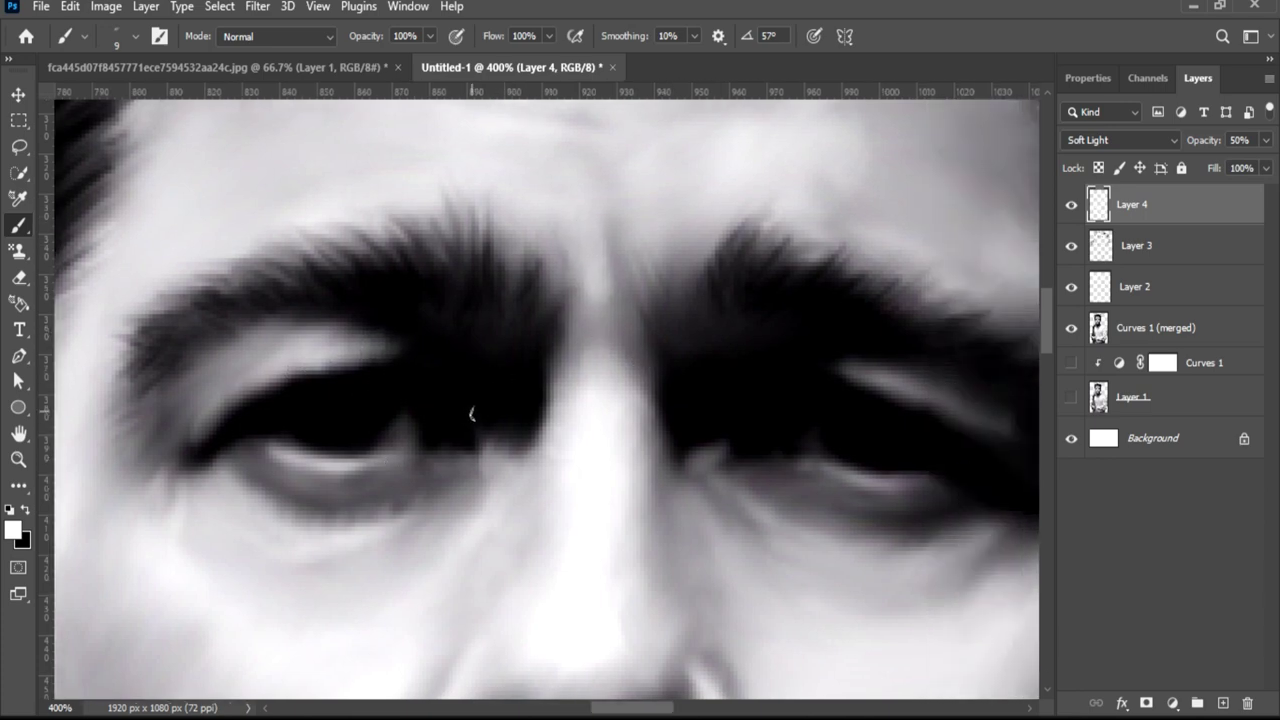
{"action": "left_click_drag", "start_coordinate": [450, 462], "coordinate": [343, 478]}
Zoom out to check the whole head and hand, then back to 300% on the eyes.
{"action": "key", "text": "ctrl+minus"}
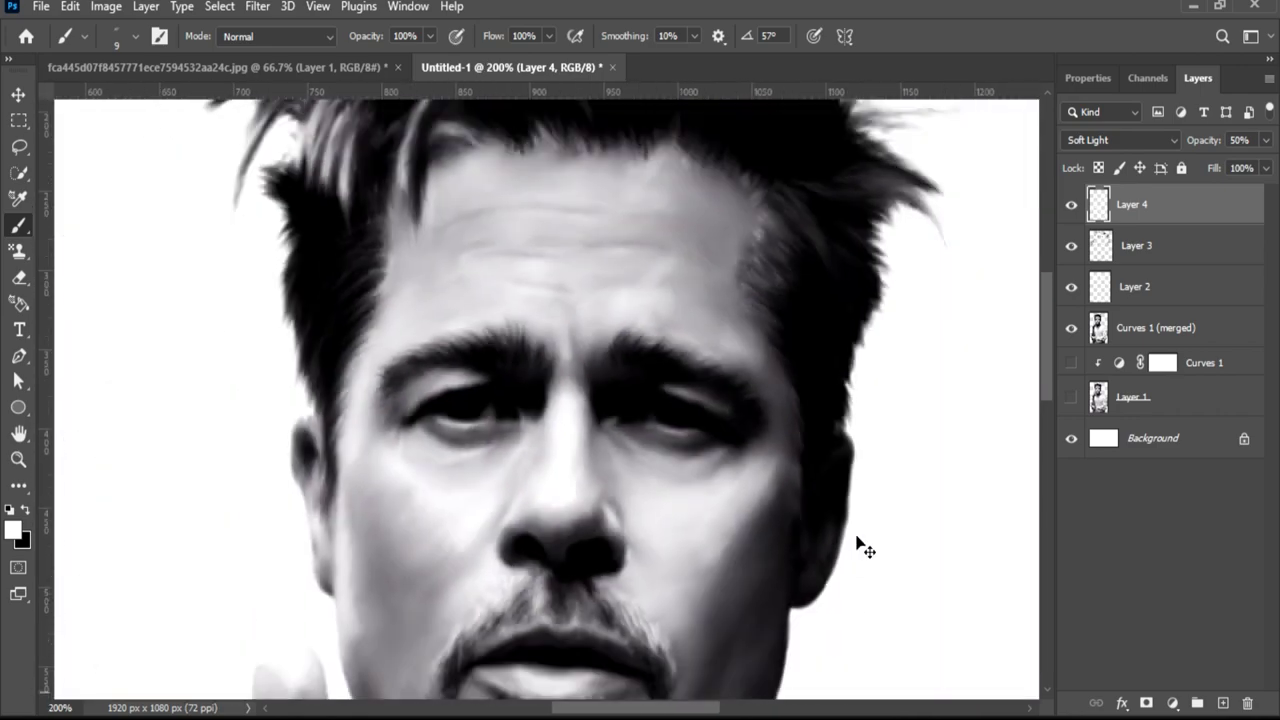
{"action": "key", "text": "ctrl+minus"}
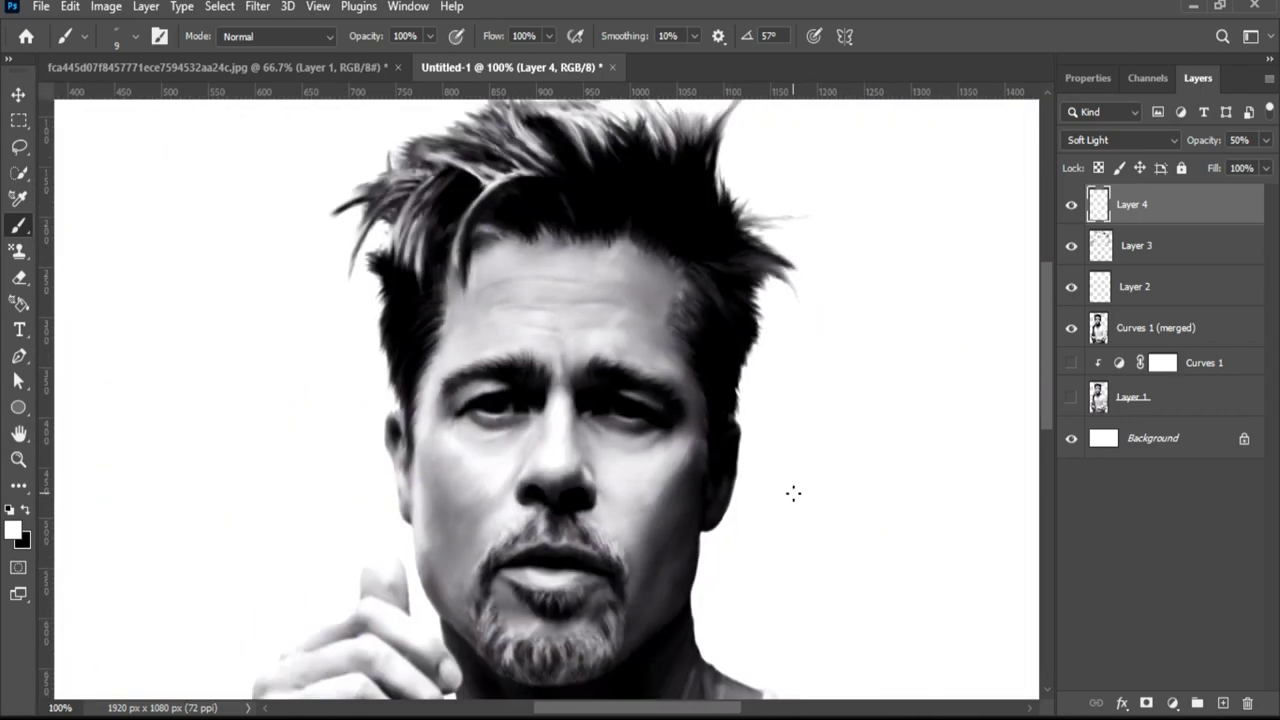
{"action": "key", "text": "ctrl+plus"}
{"action": "key", "text": "ctrl+plus"}
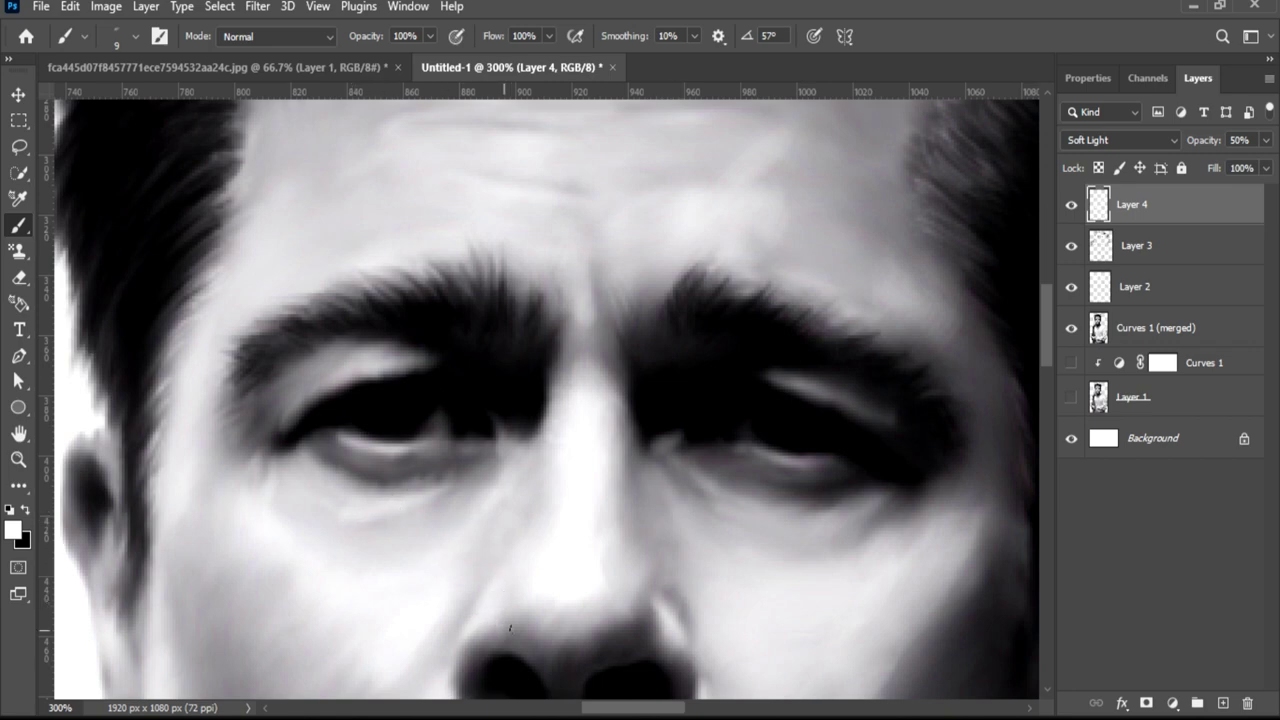
Add a new Layer 5 and set the foreground colour to mid grey #7e7e7e.
{"action": "left_click", "coordinate": [1222, 703]}
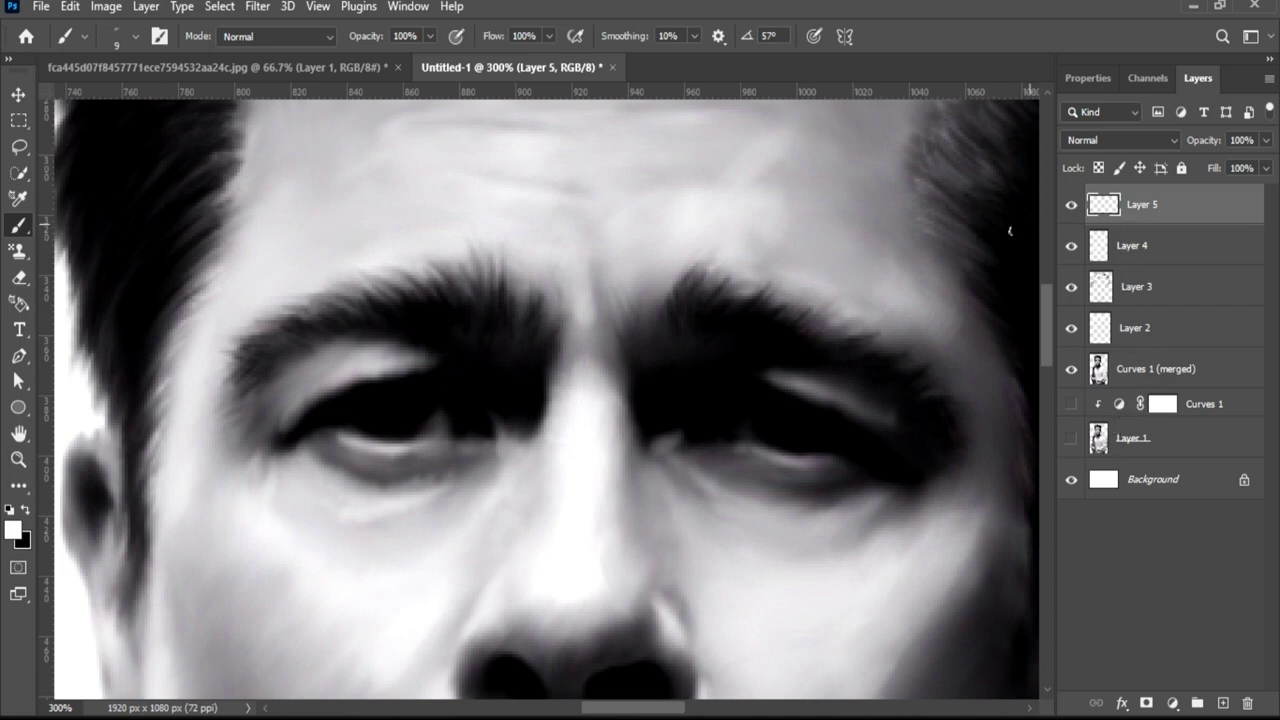
{"action": "left_click", "coordinate": [13, 529]}
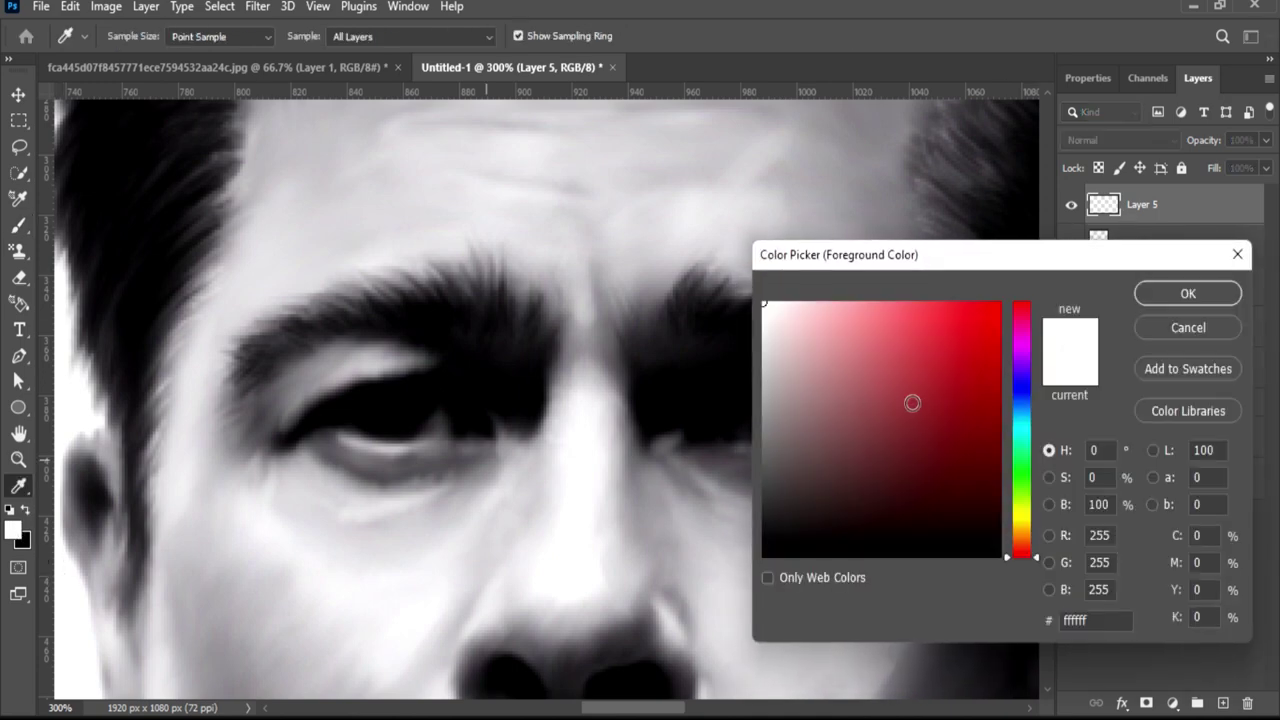
{"action": "left_click", "coordinate": [758, 458]}
{"action": "left_click_drag", "start_coordinate": [787, 446], "coordinate": [748, 431]}
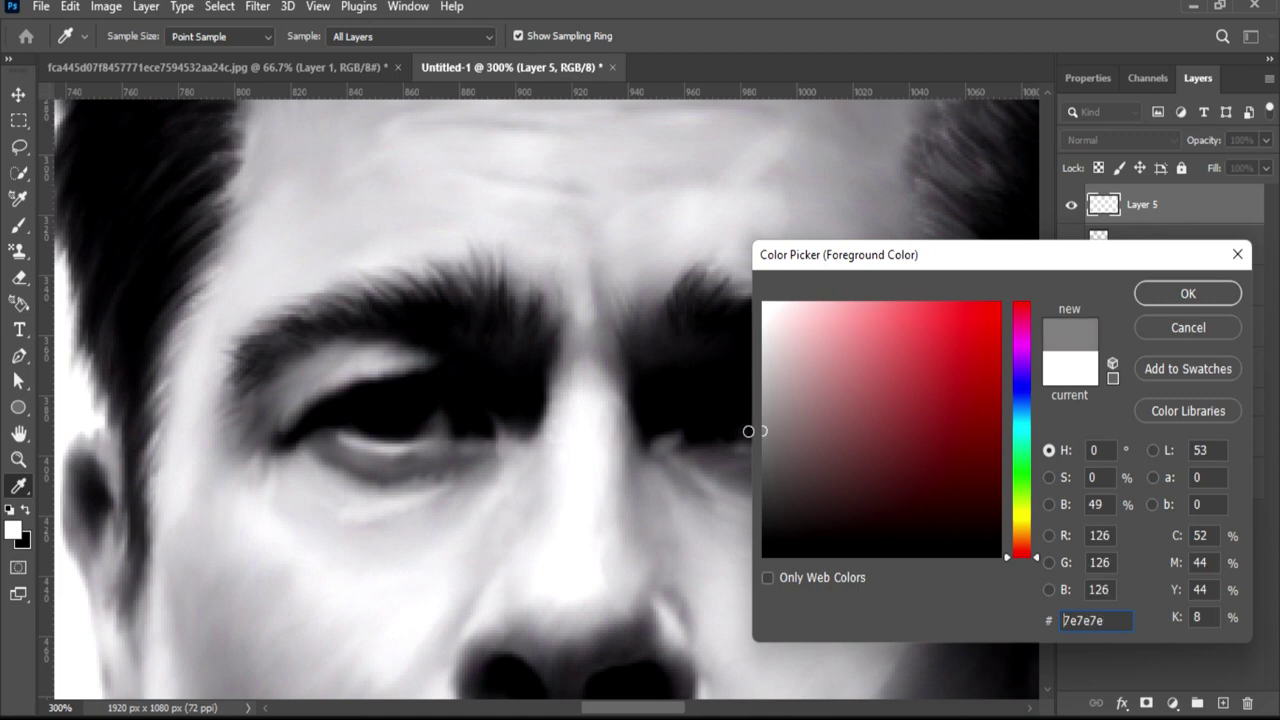
{"action": "left_click", "coordinate": [1170, 293]}
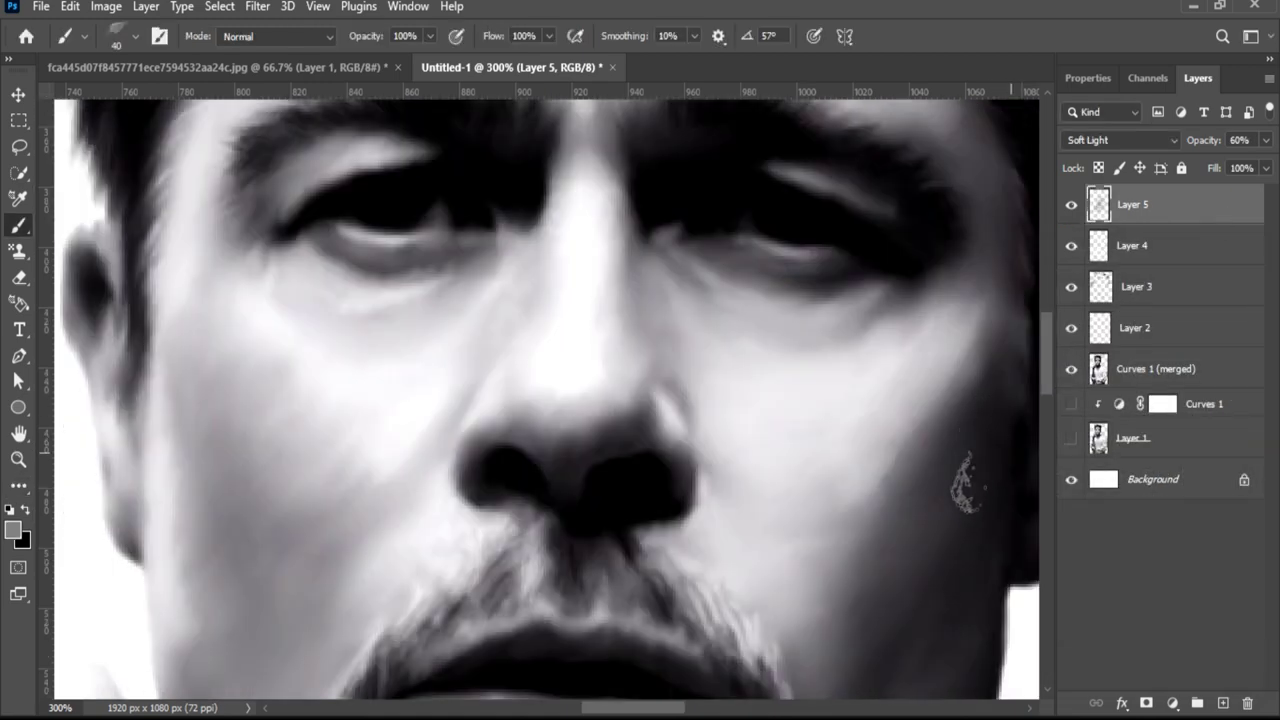
Paint grey texture on the cheek, set Layer 5 to Linear Light and toggle it to compare.
{"action": "left_click_drag", "start_coordinate": [972, 550], "coordinate": [966, 451]}
{"action": "left_click", "coordinate": [1122, 140]}
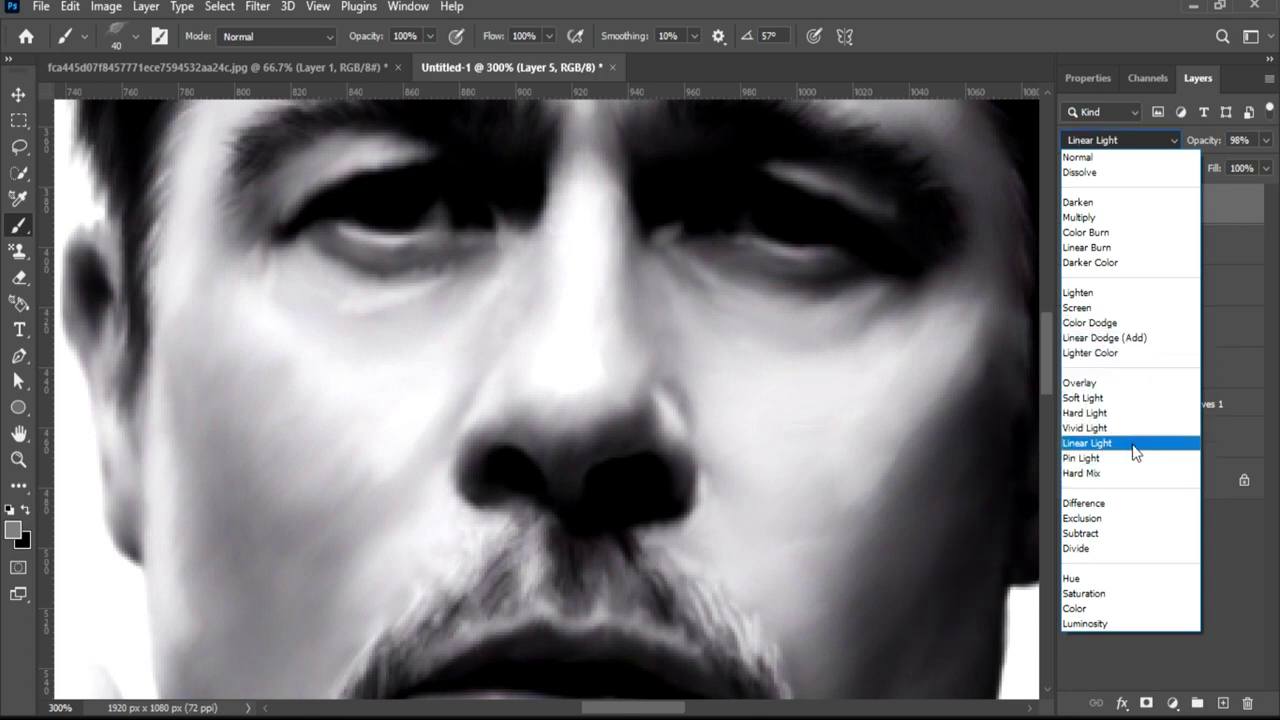
{"action": "left_click", "coordinate": [1126, 452]}
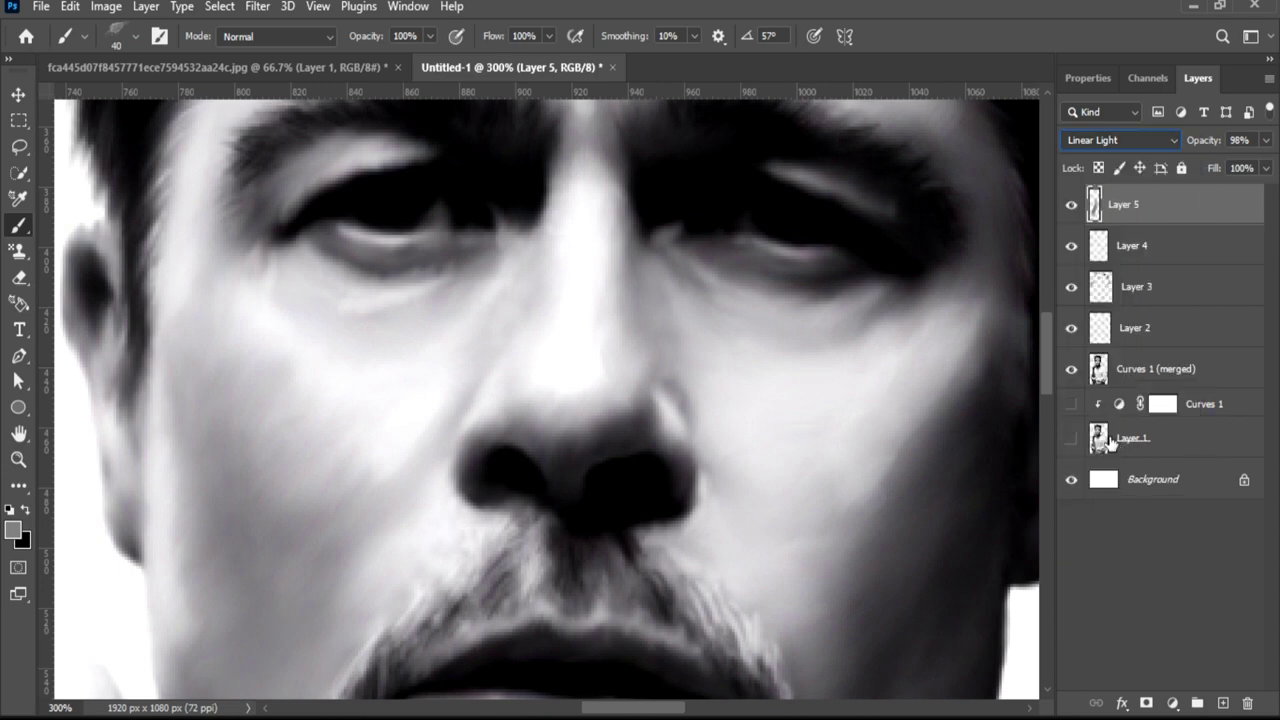
{"action": "scroll", "coordinate": [1036, 432], "scroll_direction": "down", "scroll_amount": 1}
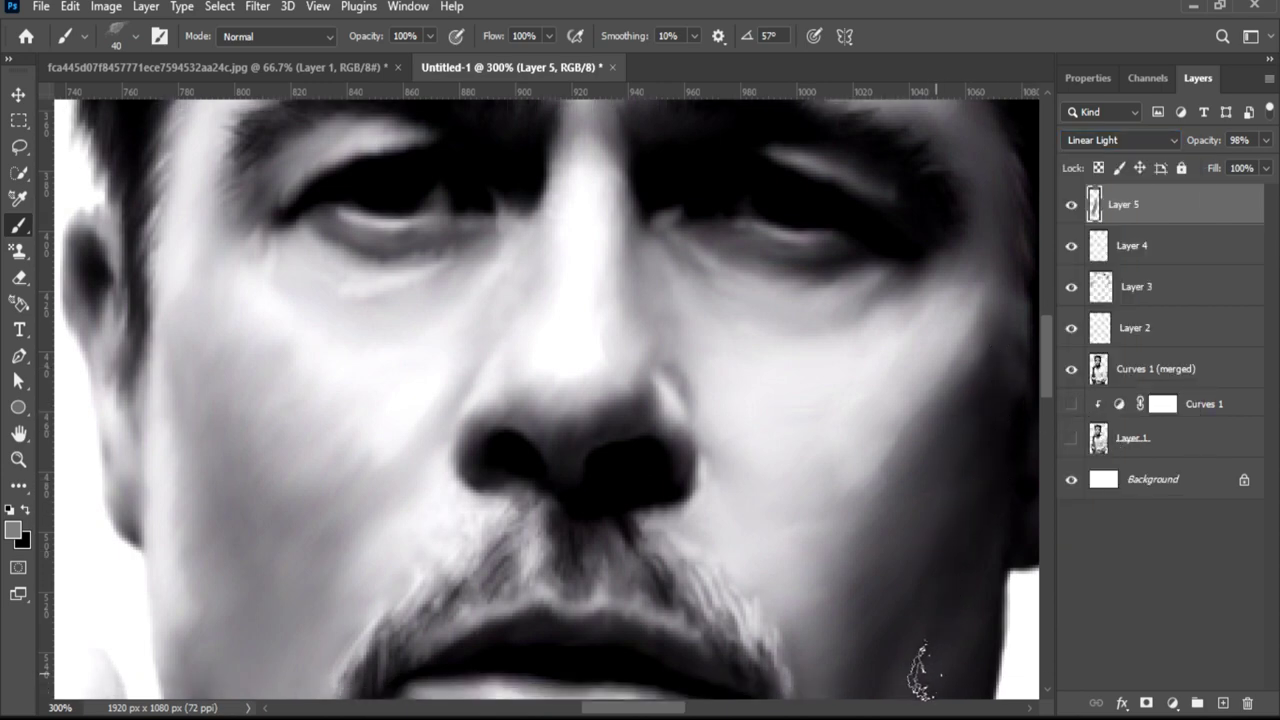
{"action": "scroll", "coordinate": [883, 531], "scroll_direction": "down", "scroll_amount": 5}
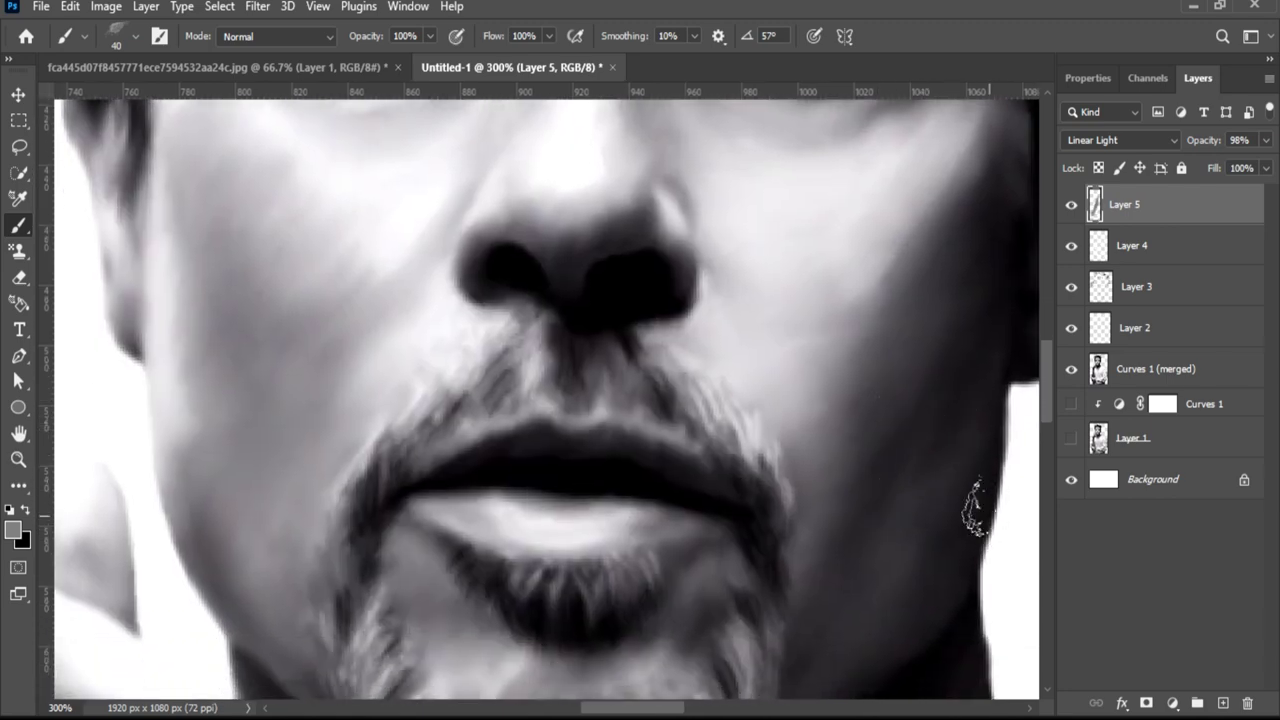
{"action": "left_click", "coordinate": [1072, 207]}
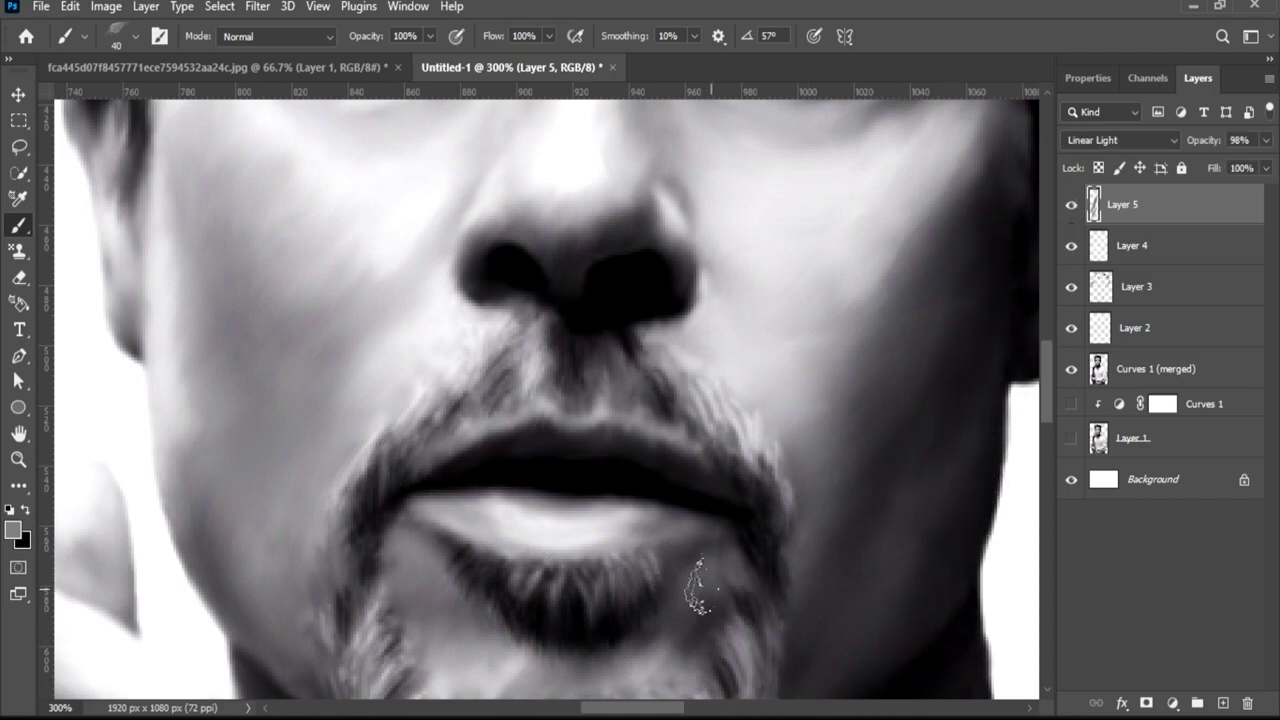
Paint texture strokes on the chin and left cheek and raise Layer 5 to 100% opacity.
{"action": "left_click_drag", "start_coordinate": [680, 600], "coordinate": [604, 652]}
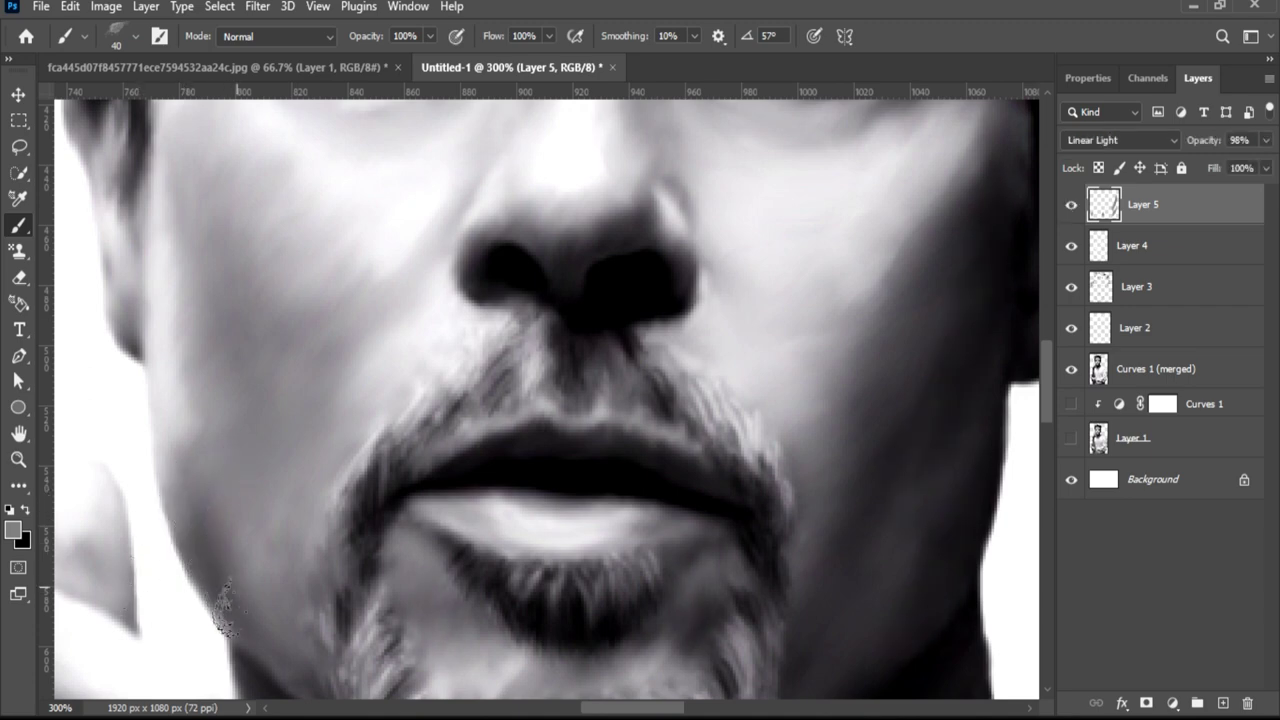
{"action": "left_click_drag", "start_coordinate": [222, 600], "coordinate": [207, 500]}
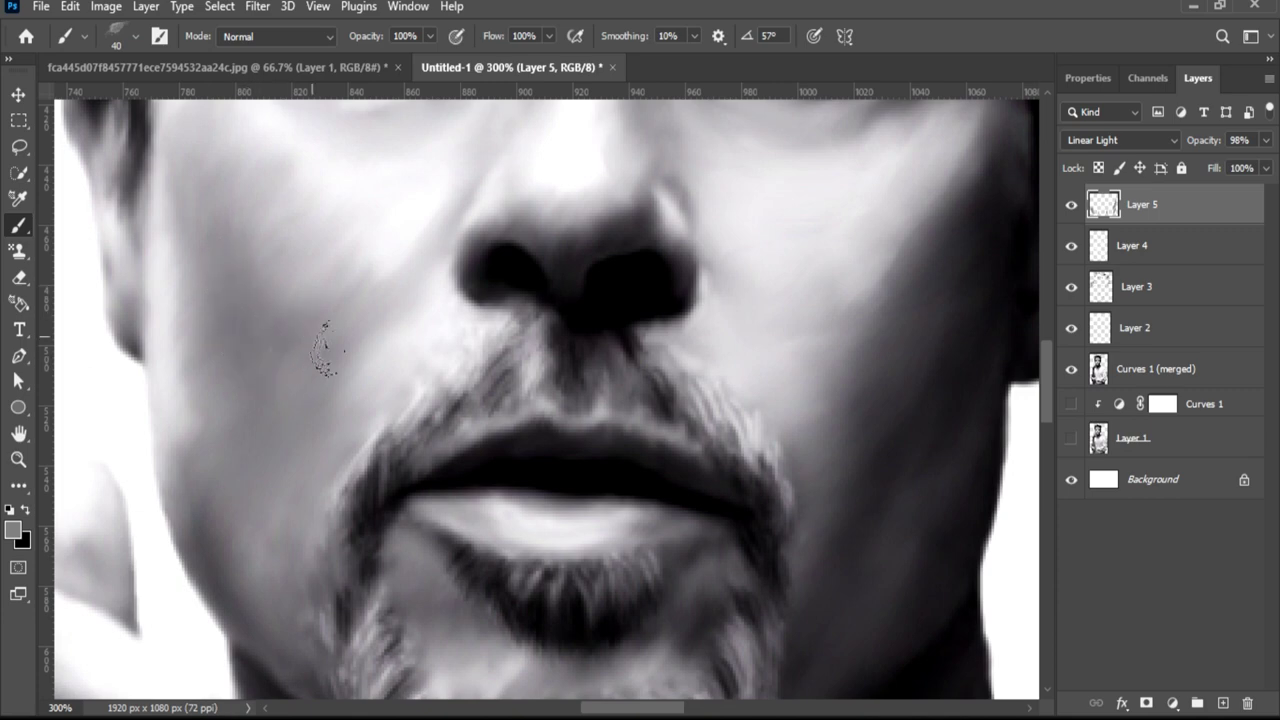
{"action": "left_click", "coordinate": [1267, 140]}
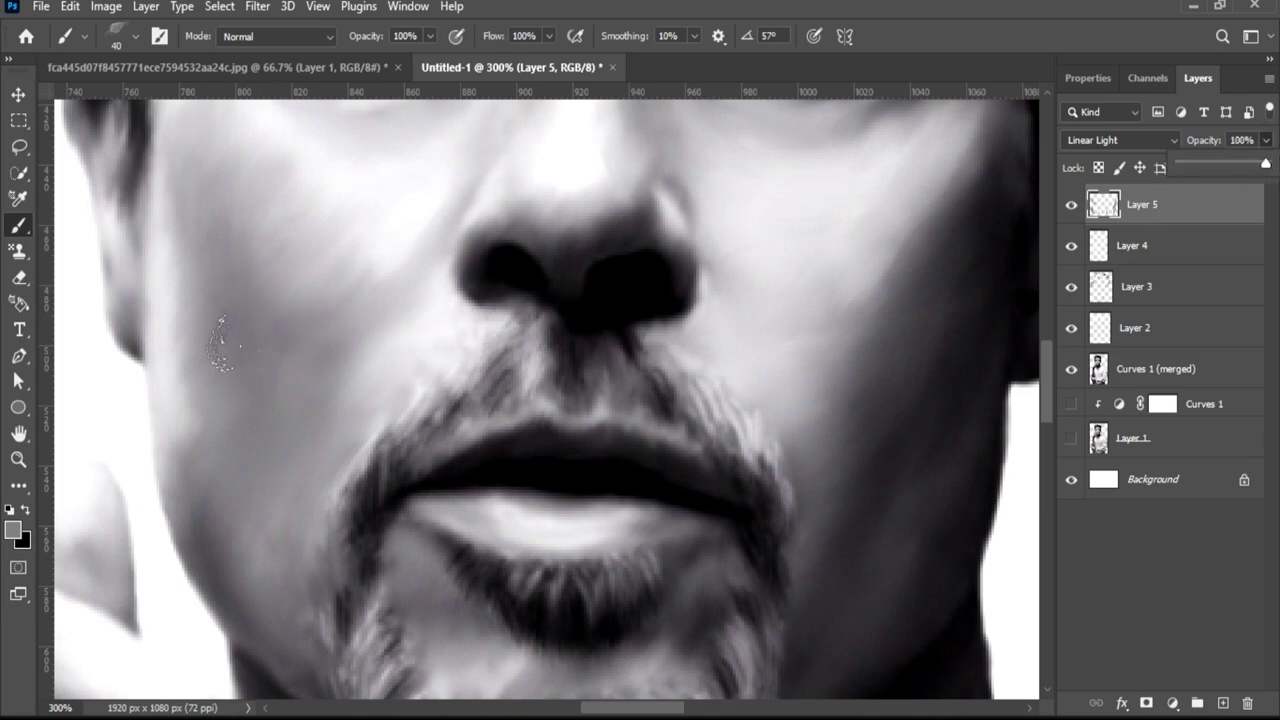
{"action": "left_click", "coordinate": [222, 270]}
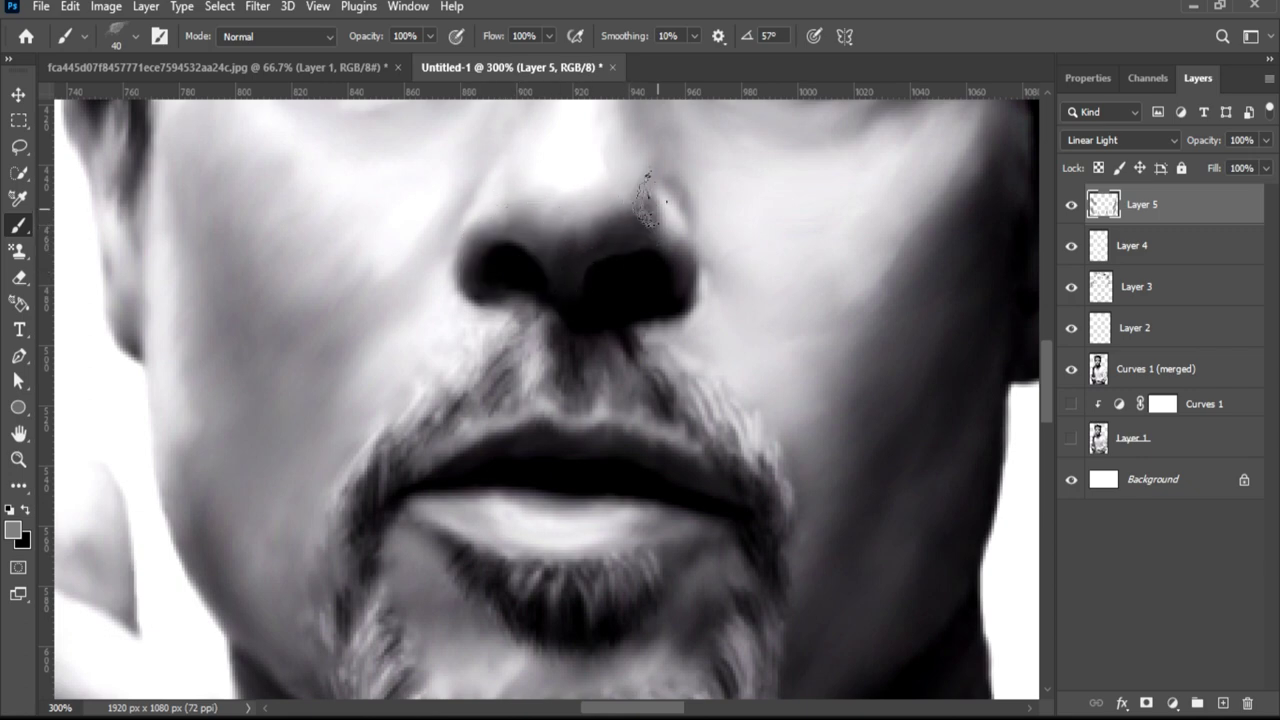
Pan up to the forehead and paint texture strokes across it.
{"action": "left_click_drag", "start_coordinate": [745, 142], "coordinate": [723, 497]}
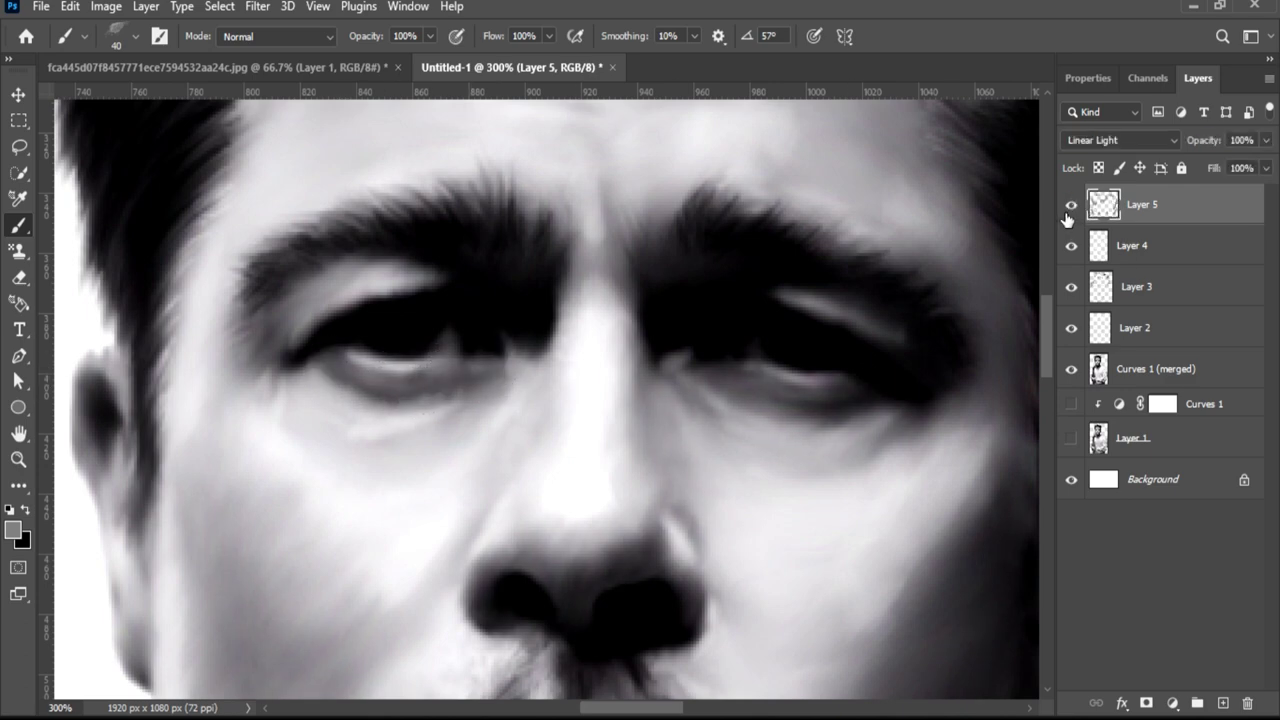
{"action": "left_click_drag", "start_coordinate": [640, 183], "coordinate": [618, 420]}
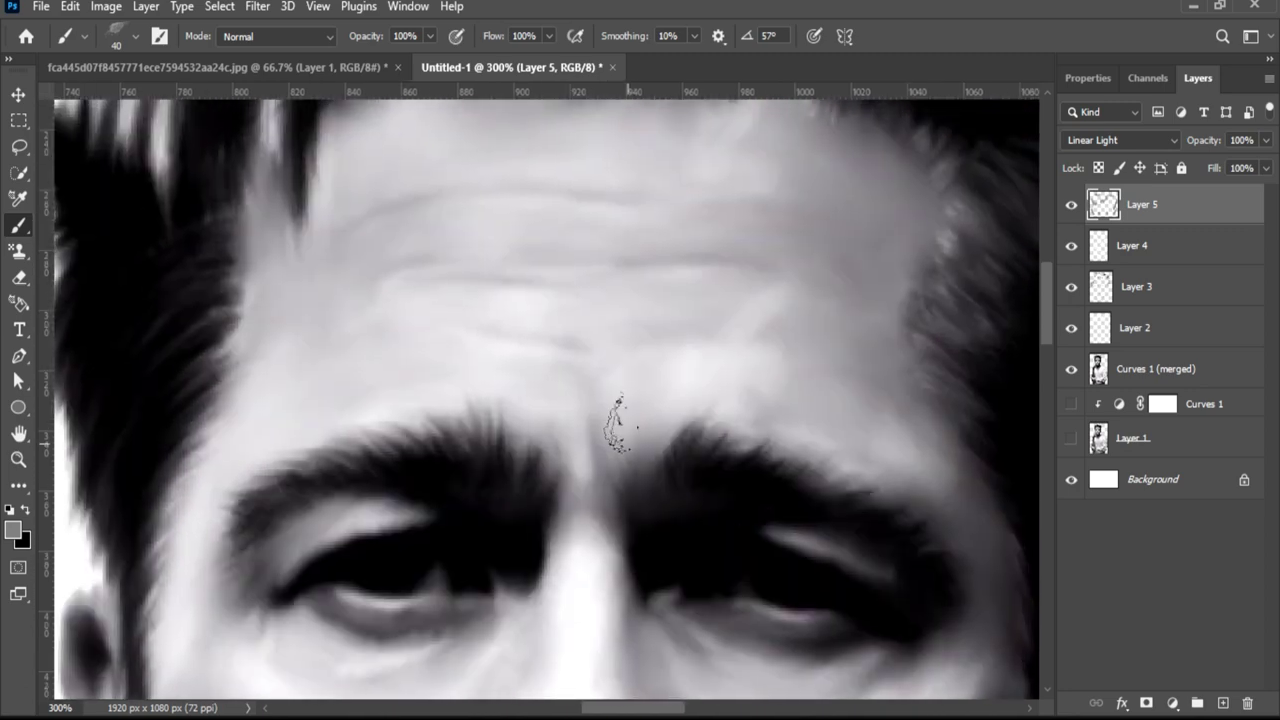
{"action": "left_click_drag", "start_coordinate": [604, 515], "coordinate": [586, 400]}
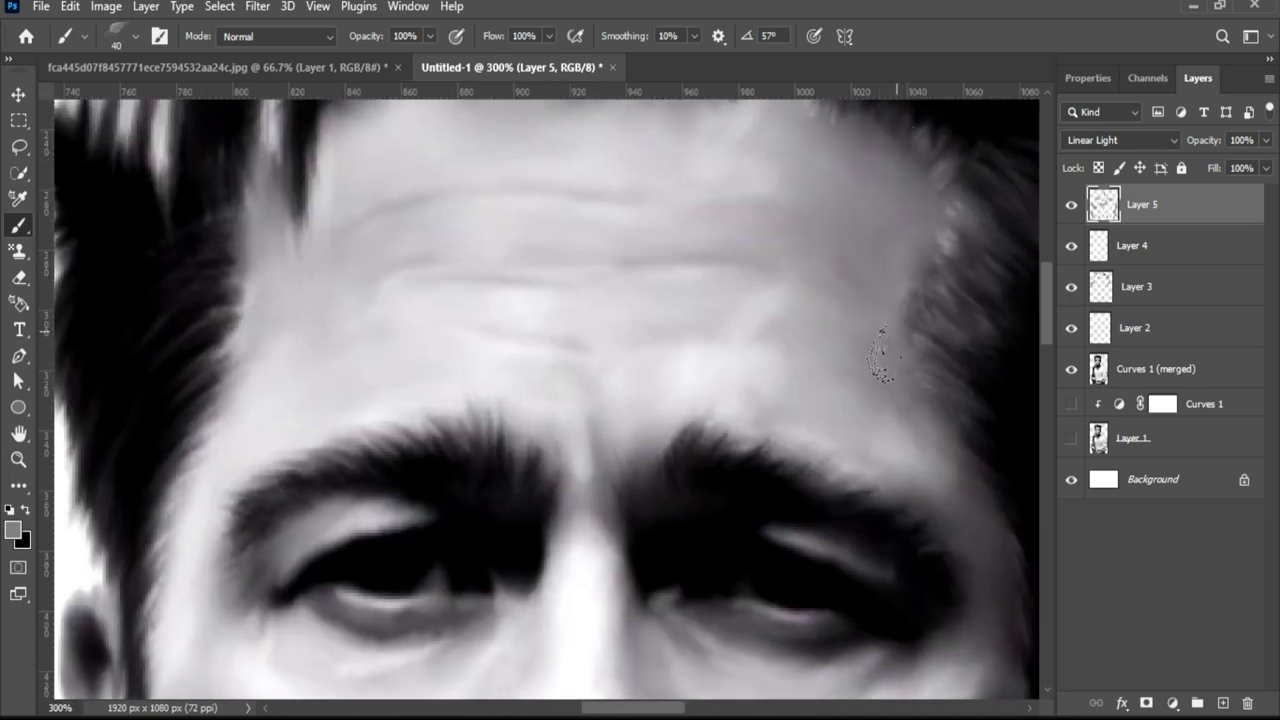
Switch to dark grey #353434, try a hairline stroke, and undo it.
{"action": "left_click", "coordinate": [16, 534]}
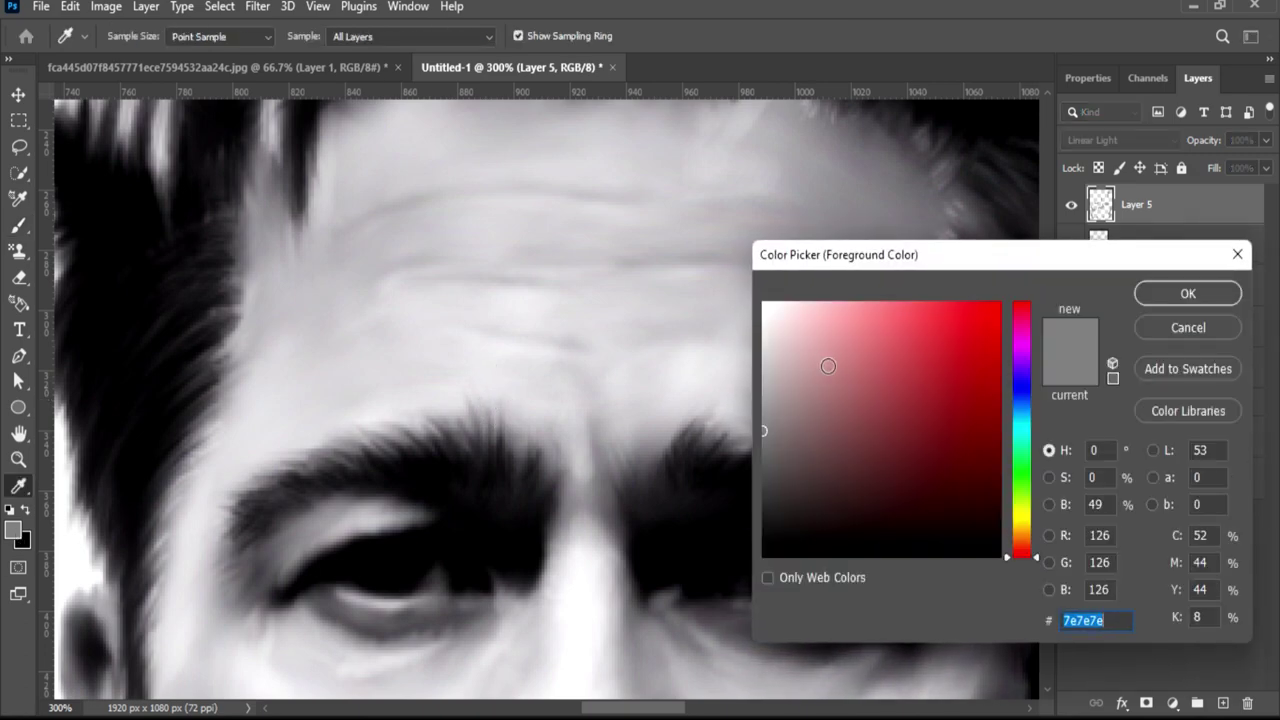
{"action": "left_click_drag", "start_coordinate": [810, 429], "coordinate": [773, 499]}
{"action": "left_click", "coordinate": [1190, 293]}
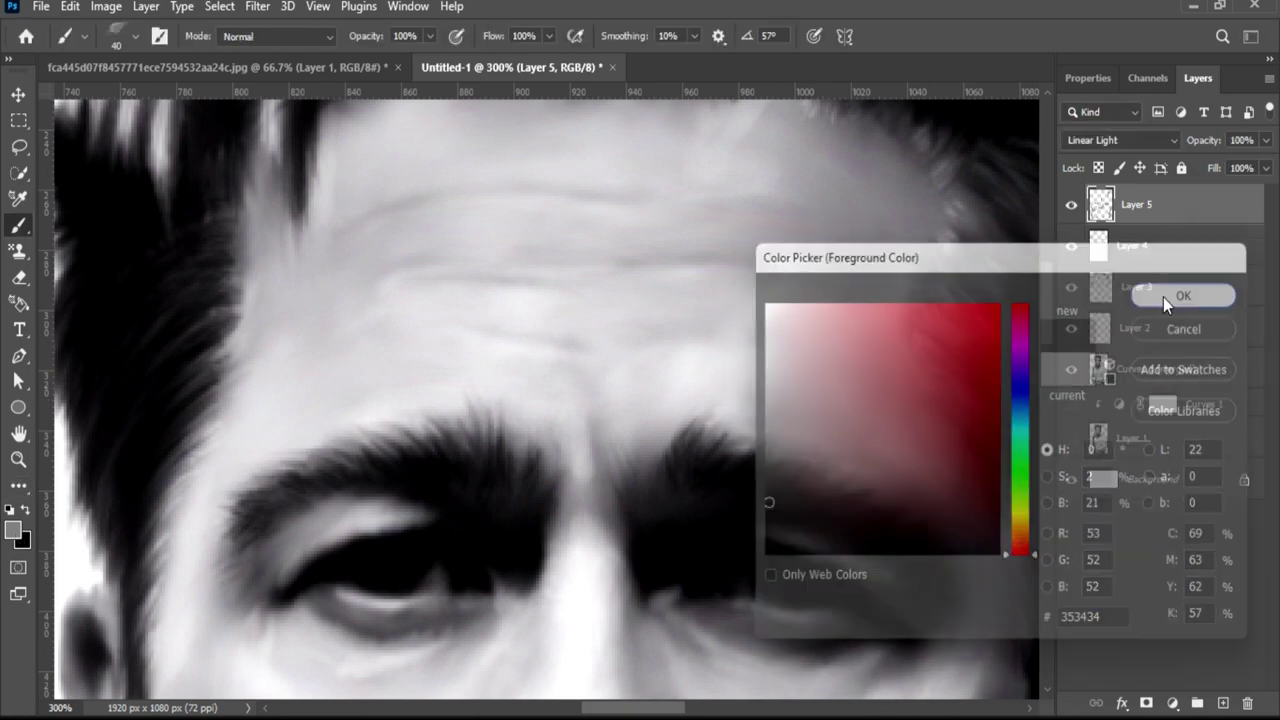
{"action": "left_click_drag", "start_coordinate": [870, 180], "coordinate": [840, 230]}
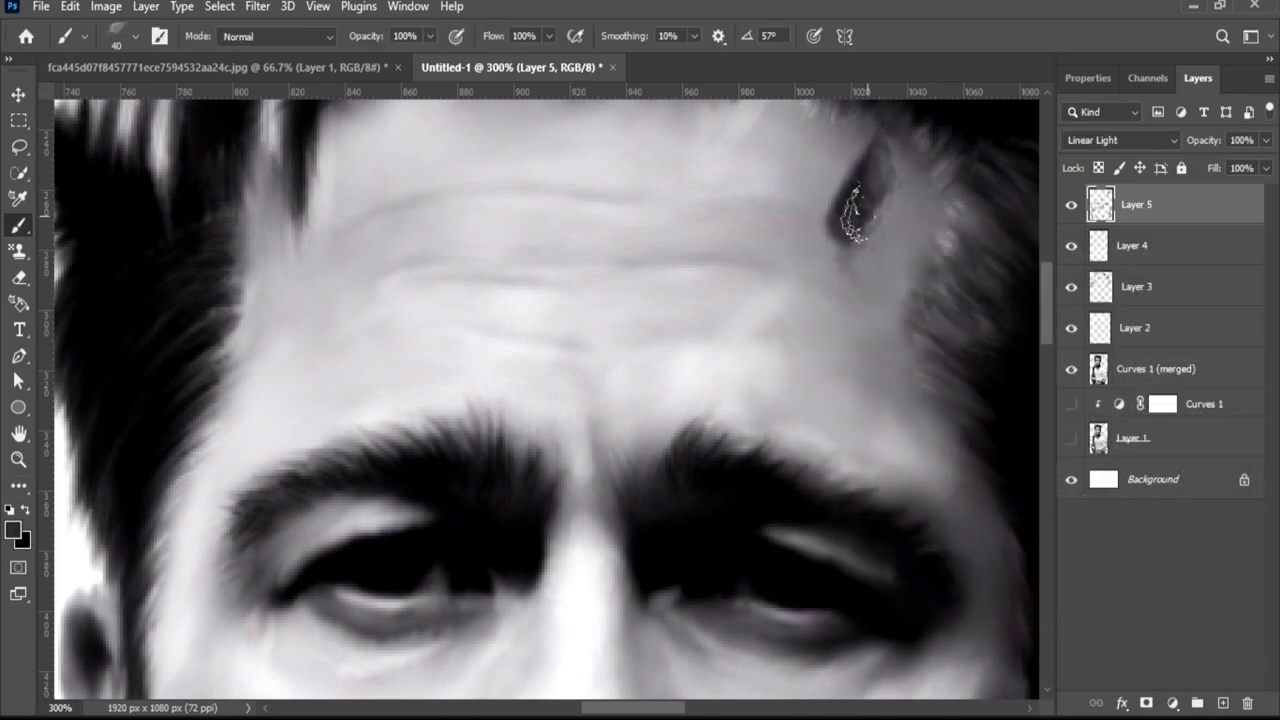
{"action": "key", "text": "ctrl+z"}
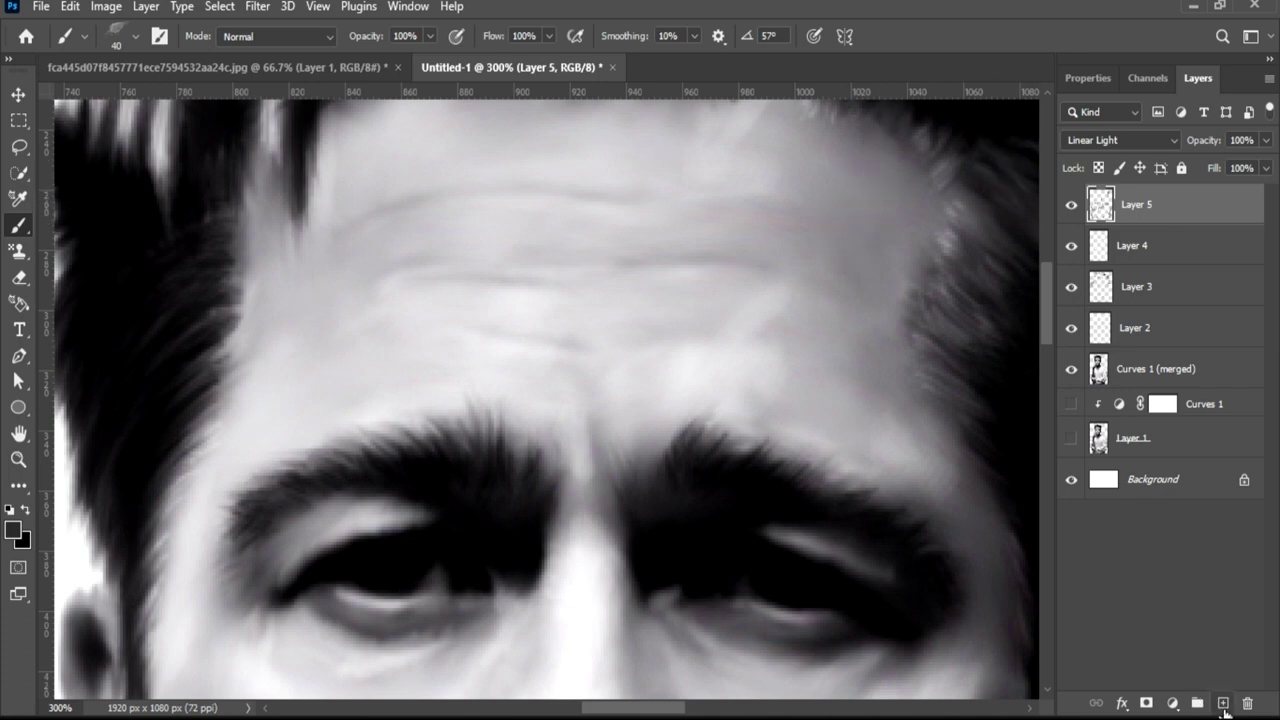
Add a new Layer 6 with Soft Light blending.
{"action": "left_click", "coordinate": [1223, 705]}
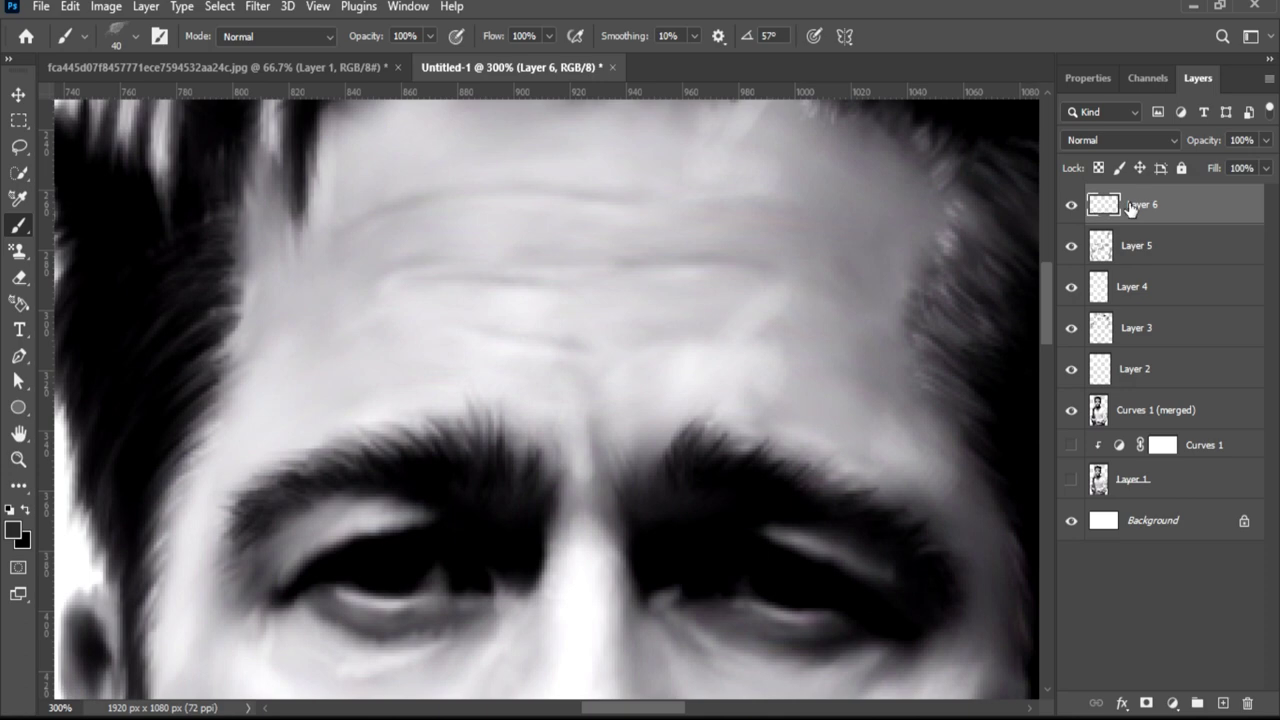
{"action": "left_click", "coordinate": [1160, 146]}
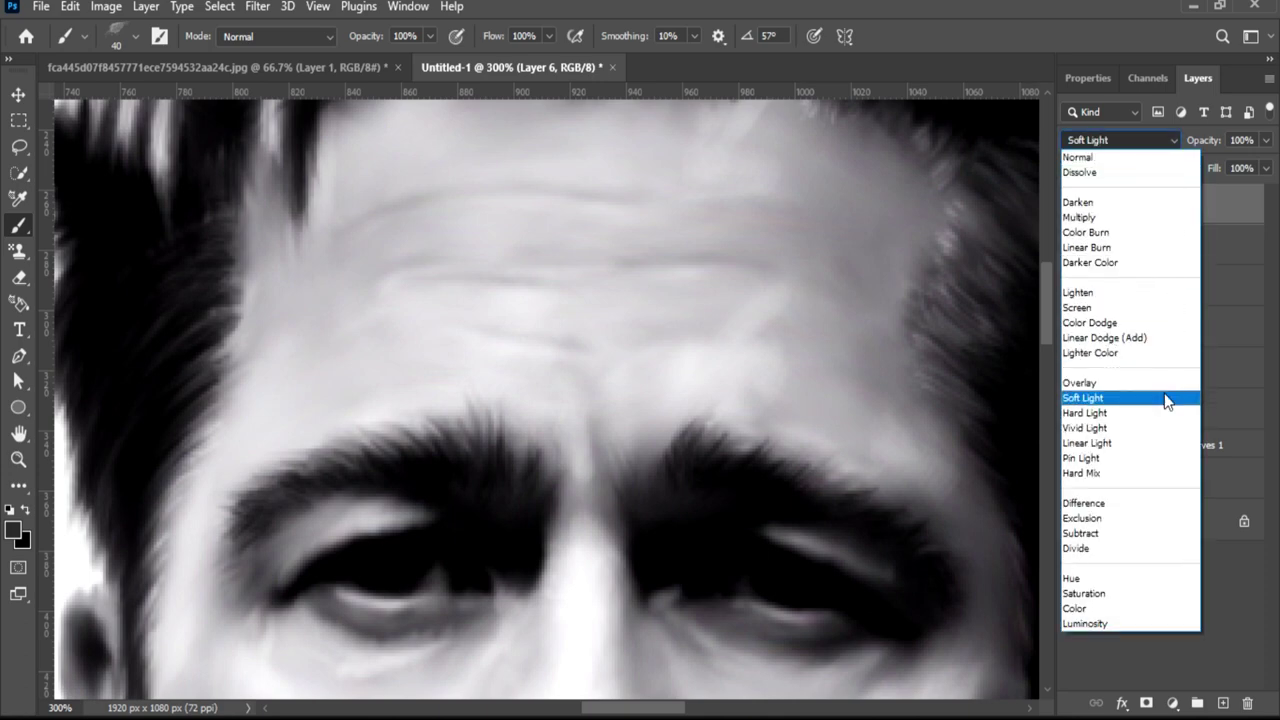
{"action": "left_click", "coordinate": [1100, 397]}
Paint dark strokes over the right forehead and temple, then lower Layer 6 to 62% opacity.
{"action": "left_click_drag", "start_coordinate": [845, 180], "coordinate": [871, 229]}
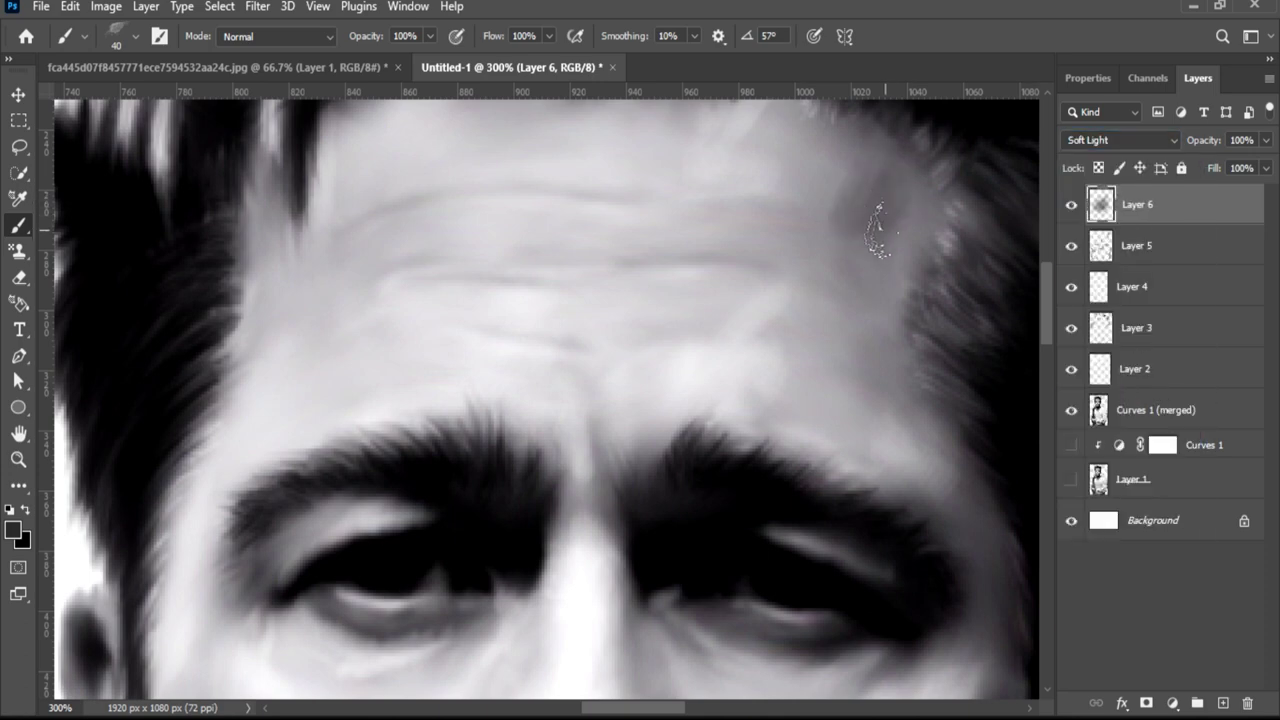
{"action": "left_click_drag", "start_coordinate": [872, 160], "coordinate": [900, 210]}
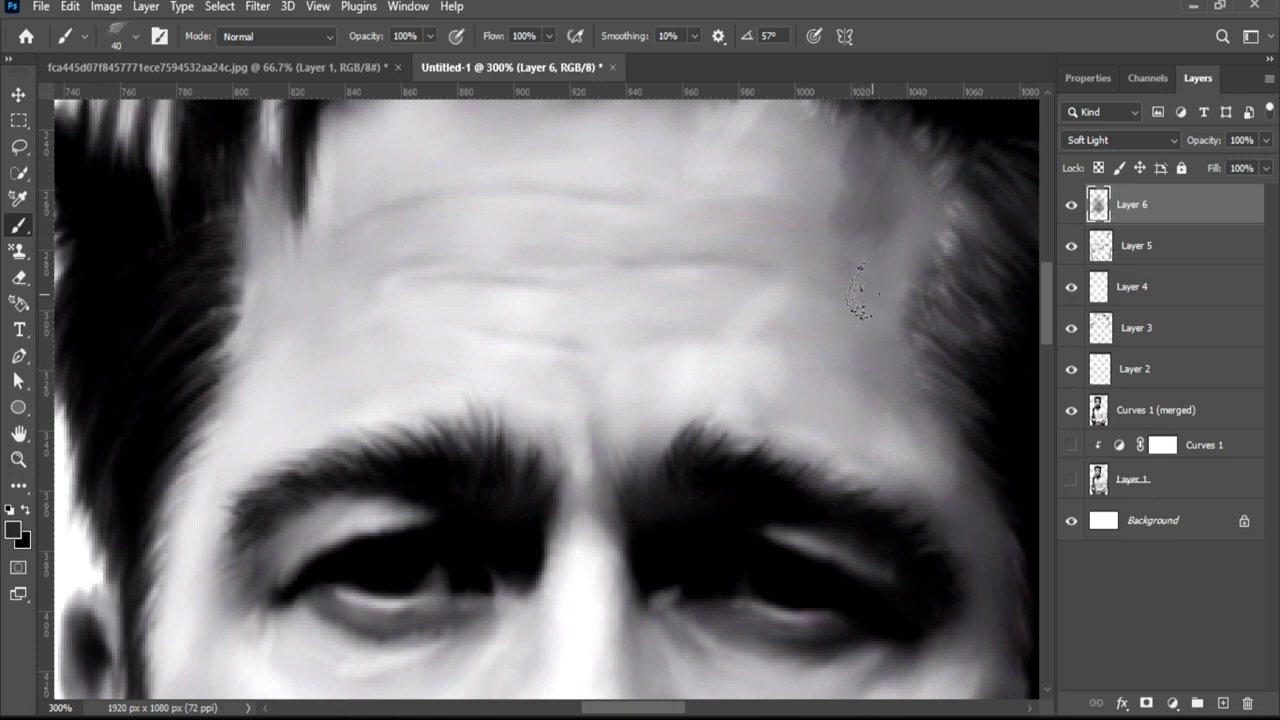
{"action": "mouse_move", "coordinate": [860, 310]}
{"action": "left_mouse_down"}
{"action": "mouse_move", "coordinate": [887, 392]}
{"action": "mouse_move", "coordinate": [886, 230]}
{"action": "mouse_move", "coordinate": [924, 265]}
{"action": "left_mouse_up"}
{"action": "left_click", "coordinate": [1265, 141]}
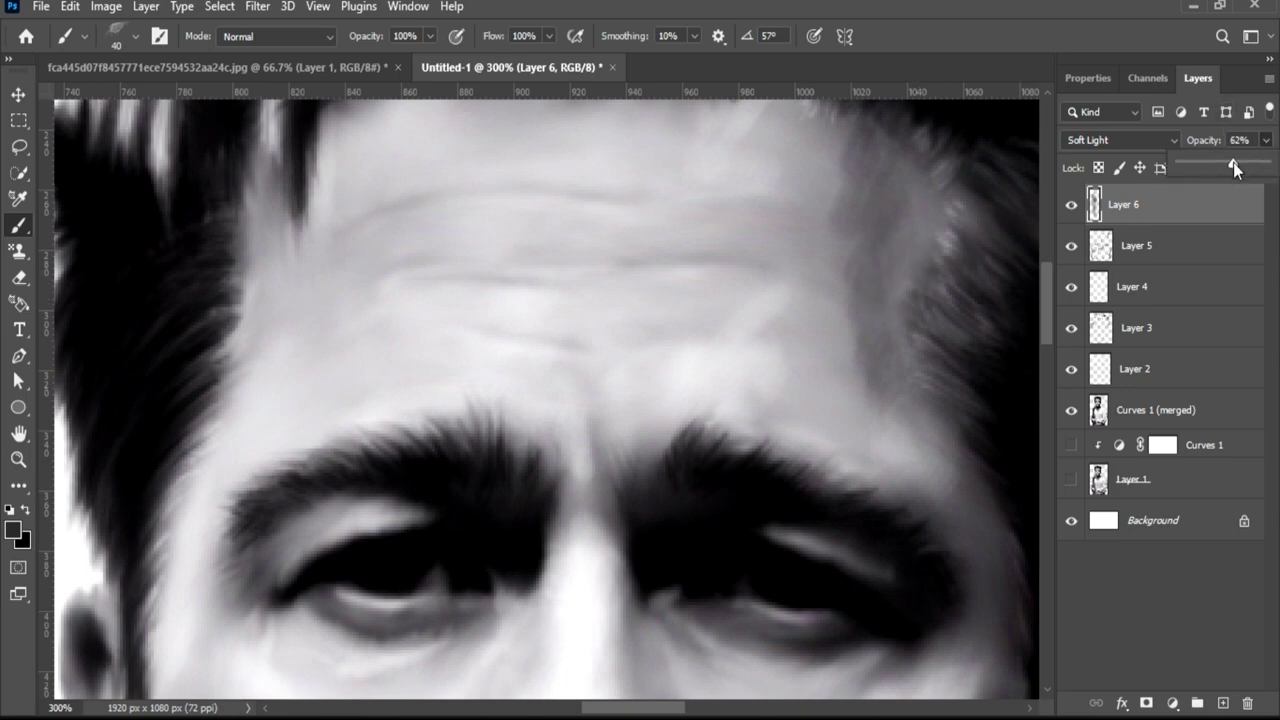
{"action": "left_click", "coordinate": [371, 229]}
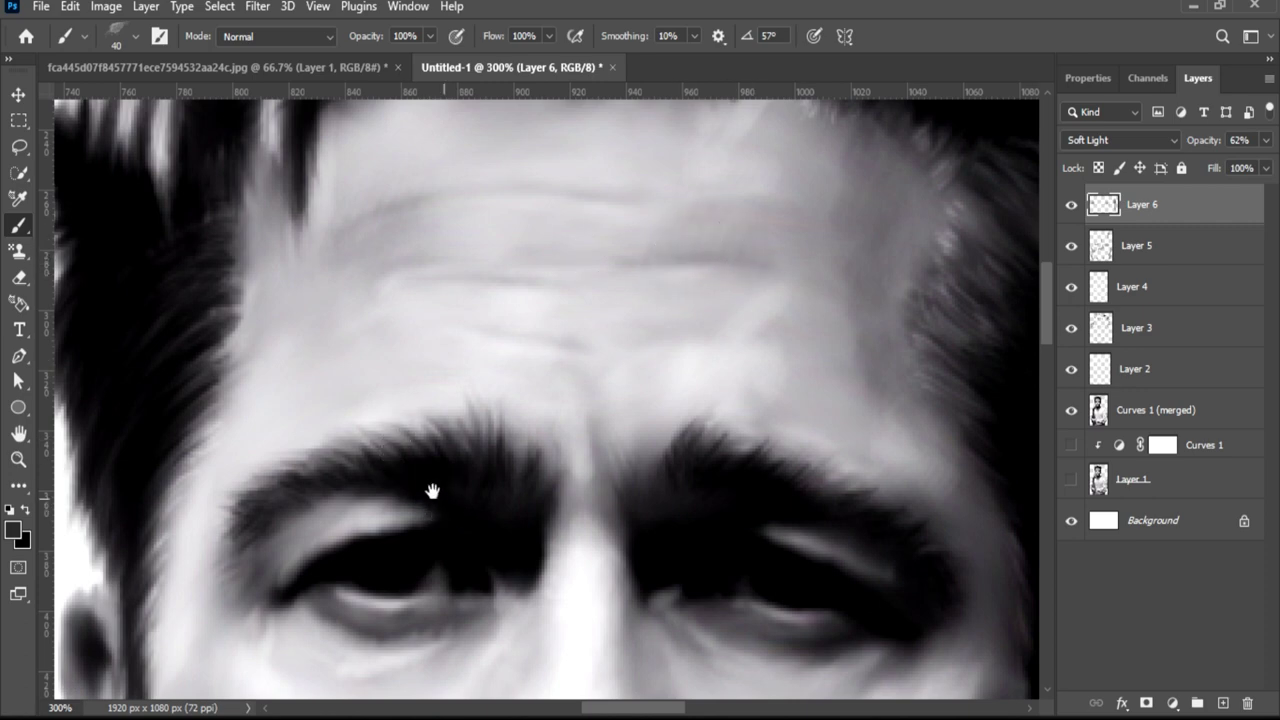
Paint soft texture strokes on the cheek and across the neck.
{"action": "left_click_drag", "start_coordinate": [428, 490], "coordinate": [500, 326]}
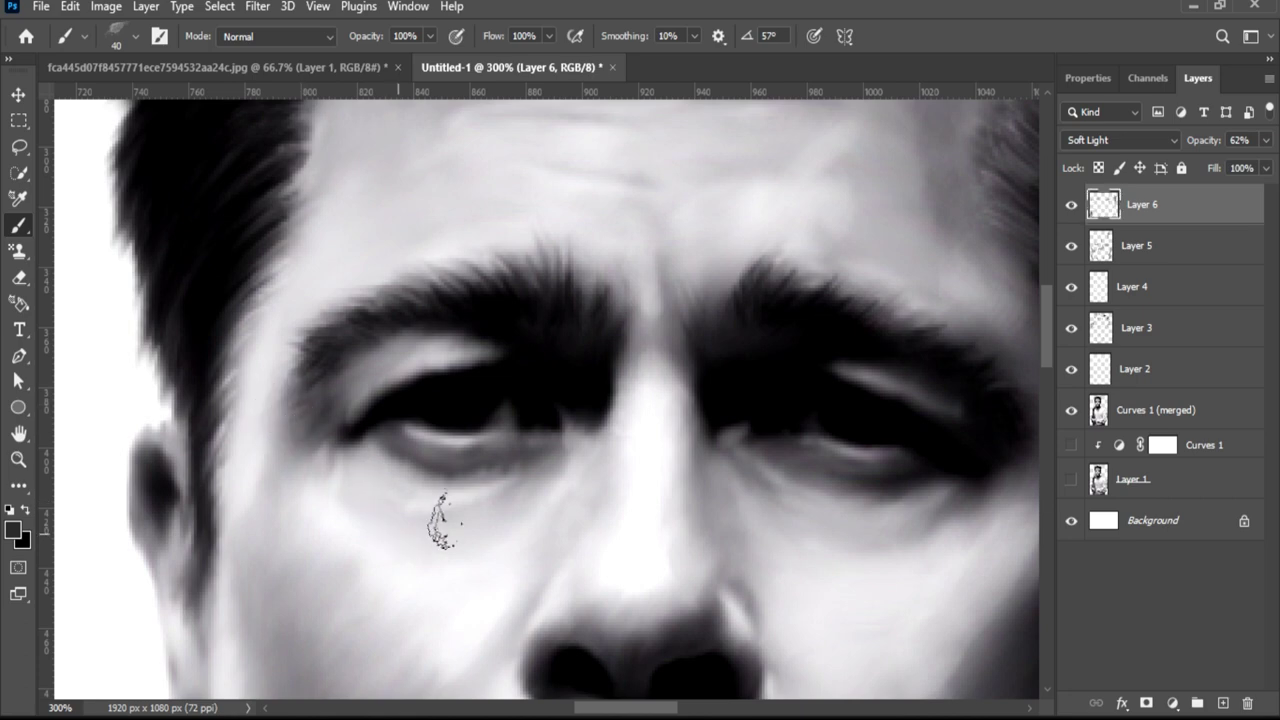
{"action": "left_click_drag", "start_coordinate": [448, 505], "coordinate": [504, 245]}
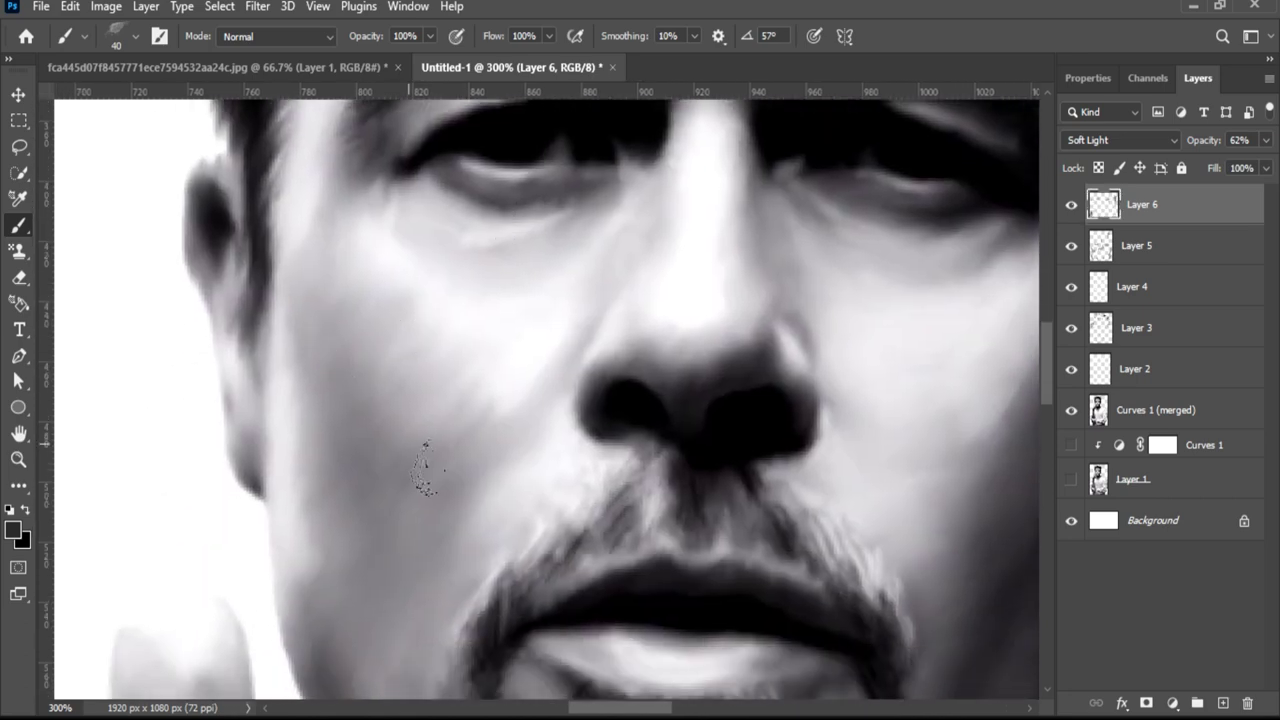
{"action": "left_click_drag", "start_coordinate": [400, 514], "coordinate": [391, 486]}
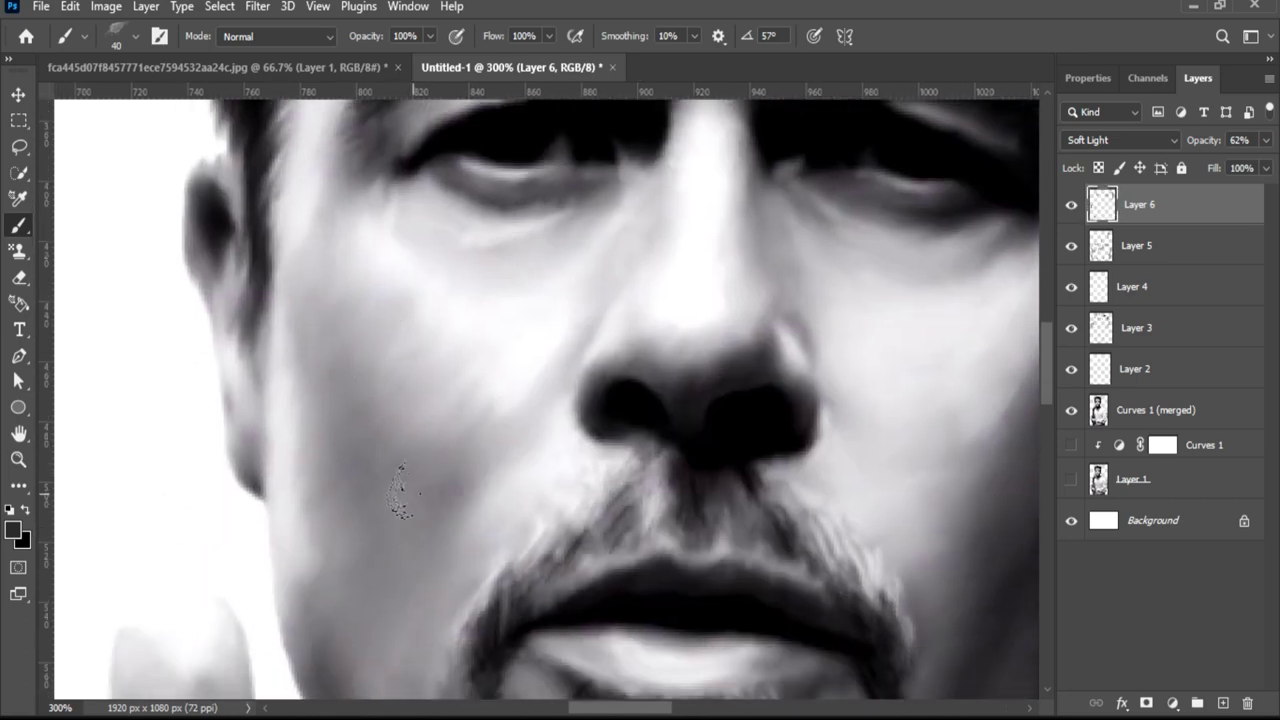
{"action": "left_click_drag", "start_coordinate": [629, 583], "coordinate": [483, 320]}
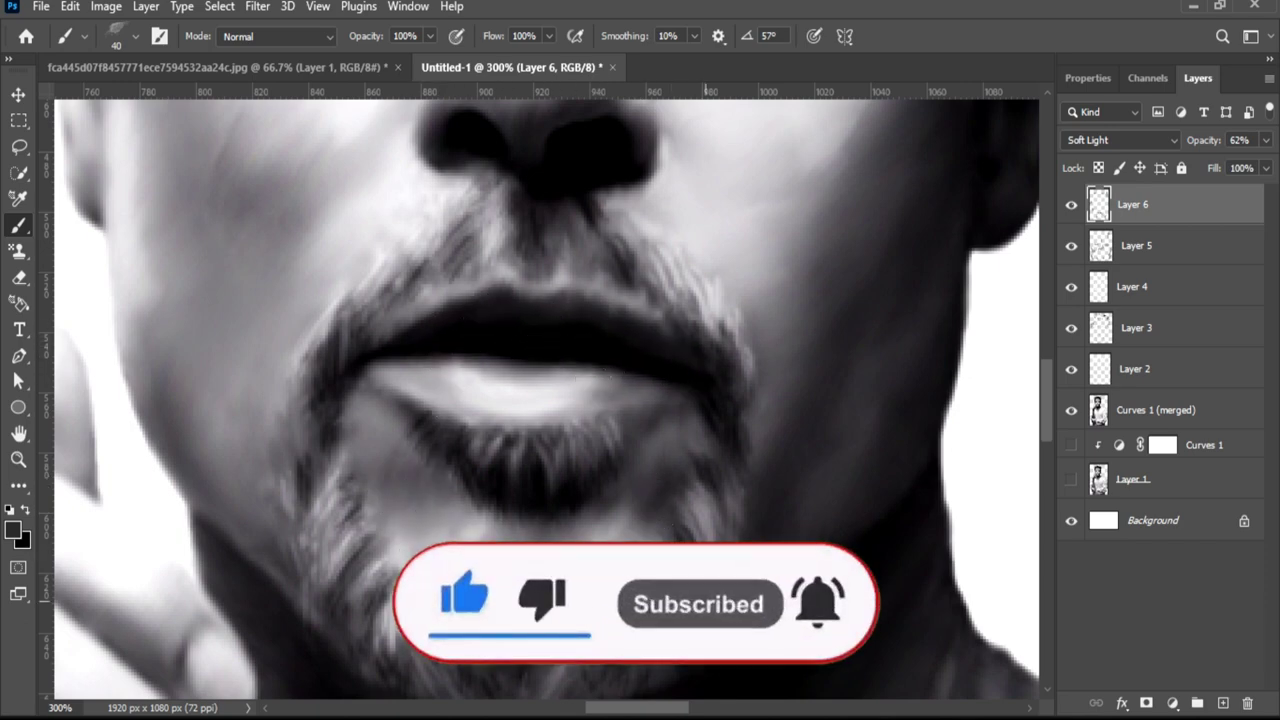
{"action": "scroll", "coordinate": [617, 251], "scroll_direction": "down", "scroll_amount": 3}
{"action": "scroll", "coordinate": [600, 286], "scroll_direction": "down", "scroll_amount": 2}
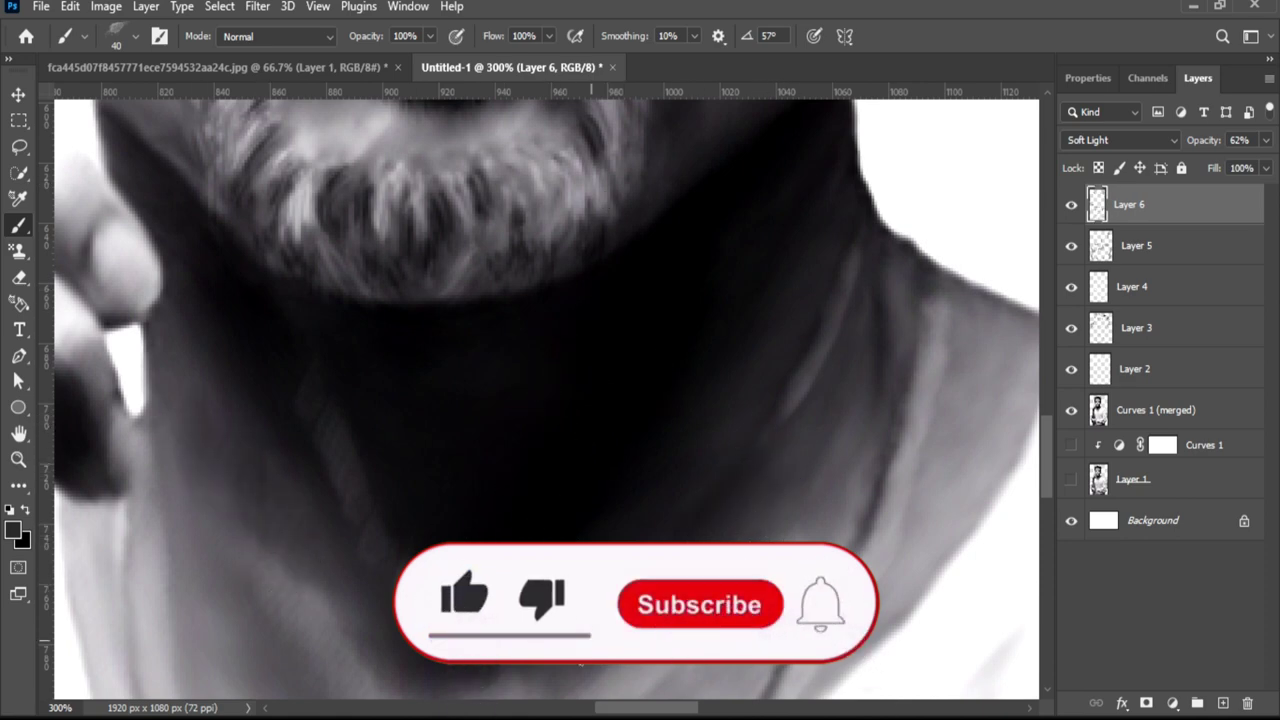
{"action": "scroll", "coordinate": [586, 357], "scroll_direction": "down", "scroll_amount": 3}
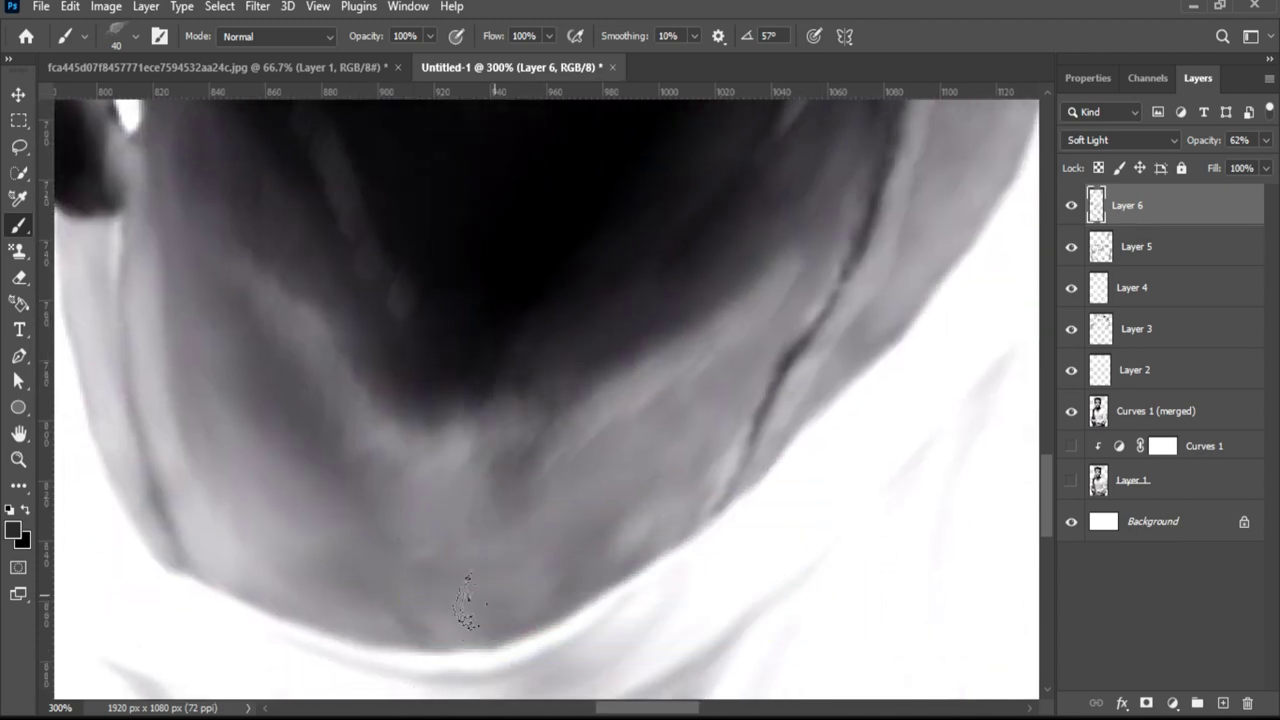
{"action": "left_click_drag", "start_coordinate": [467, 600], "coordinate": [308, 470]}
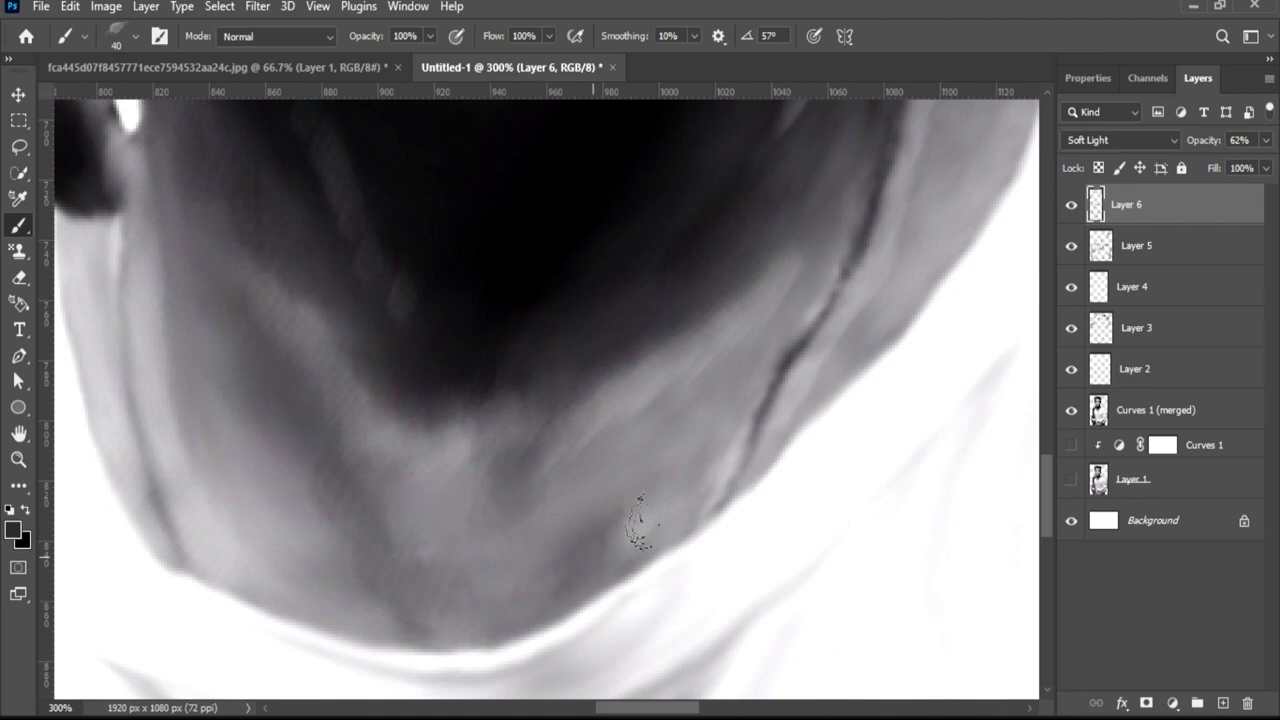
Pan down to the hand and add speckled texture marks on a finger.
{"action": "mouse_move", "coordinate": [678, 276]}
{"action": "left_mouse_down"}
{"action": "mouse_move", "coordinate": [1023, 434]}
{"action": "mouse_move", "coordinate": [1023, 257]}
{"action": "left_mouse_up"}
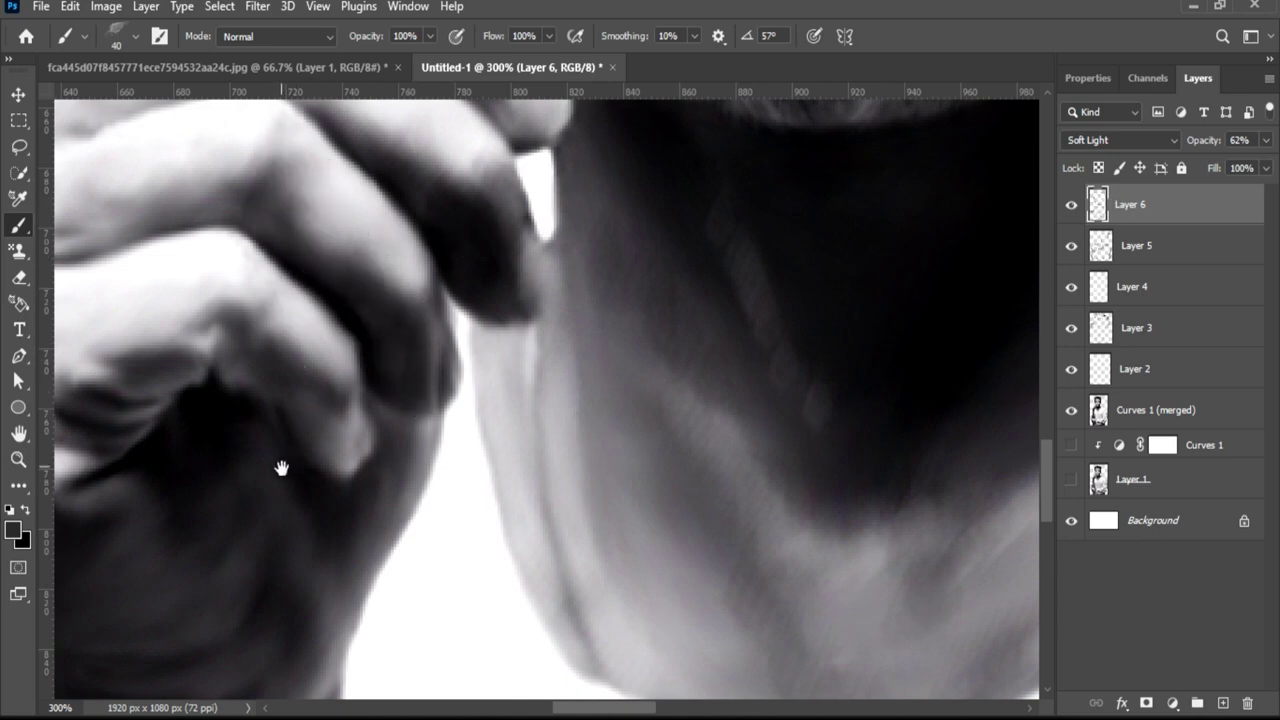
{"action": "mouse_move", "coordinate": [283, 463]}
{"action": "left_mouse_down"}
{"action": "mouse_move", "coordinate": [517, 194]}
{"action": "mouse_move", "coordinate": [509, 385]}
{"action": "left_mouse_up"}
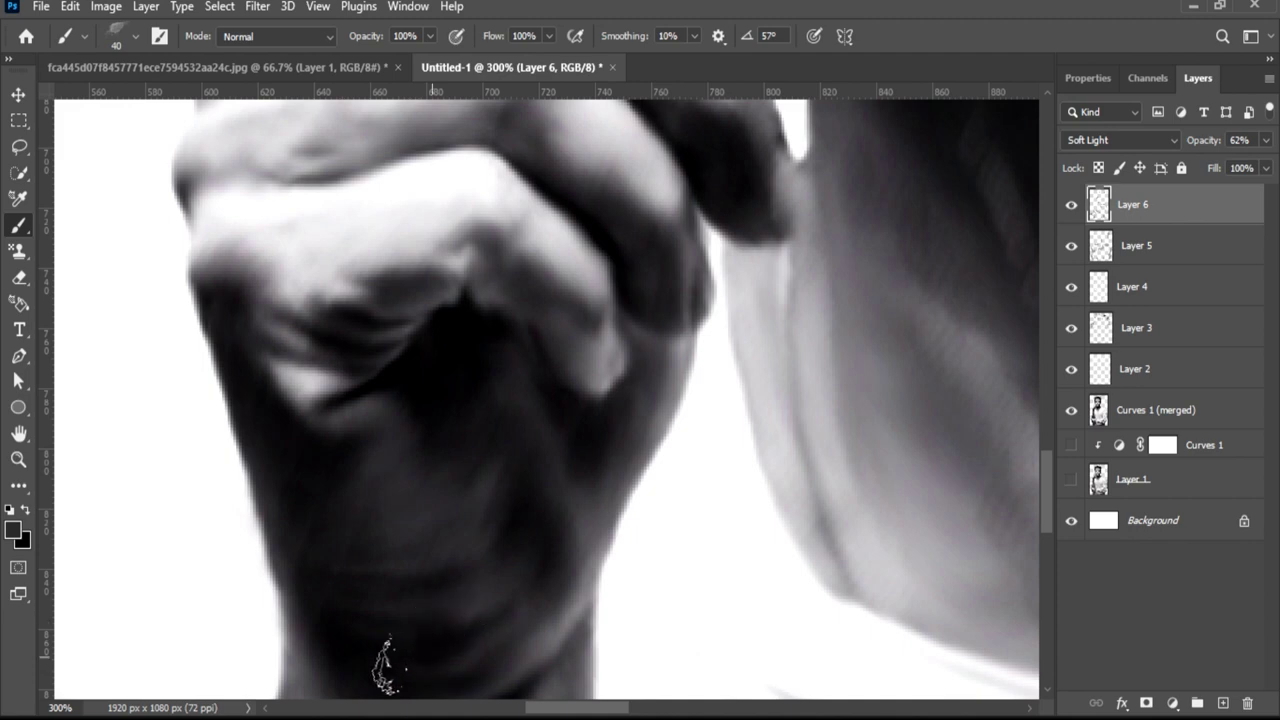
{"action": "mouse_move", "coordinate": [392, 476]}
{"action": "left_mouse_down"}
{"action": "mouse_move", "coordinate": [376, 542]}
{"action": "mouse_move", "coordinate": [344, 530]}
{"action": "left_mouse_up"}
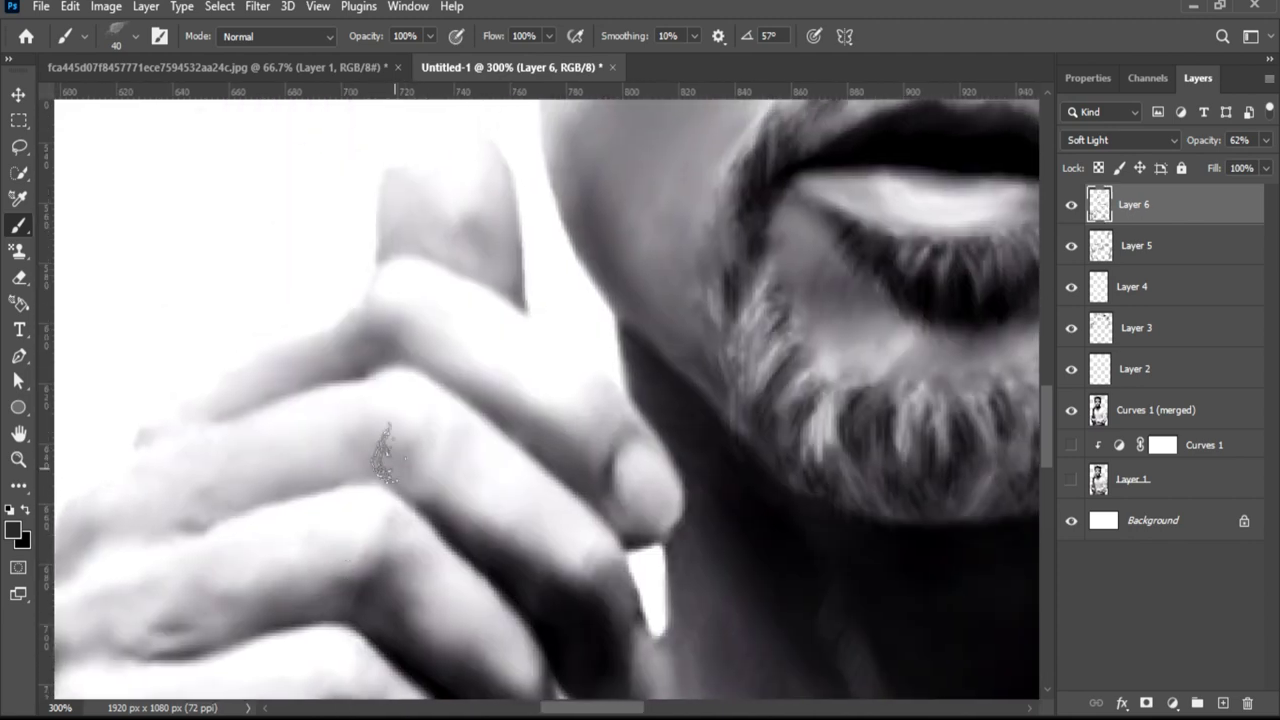
{"action": "left_click_drag", "start_coordinate": [392, 445], "coordinate": [402, 495]}
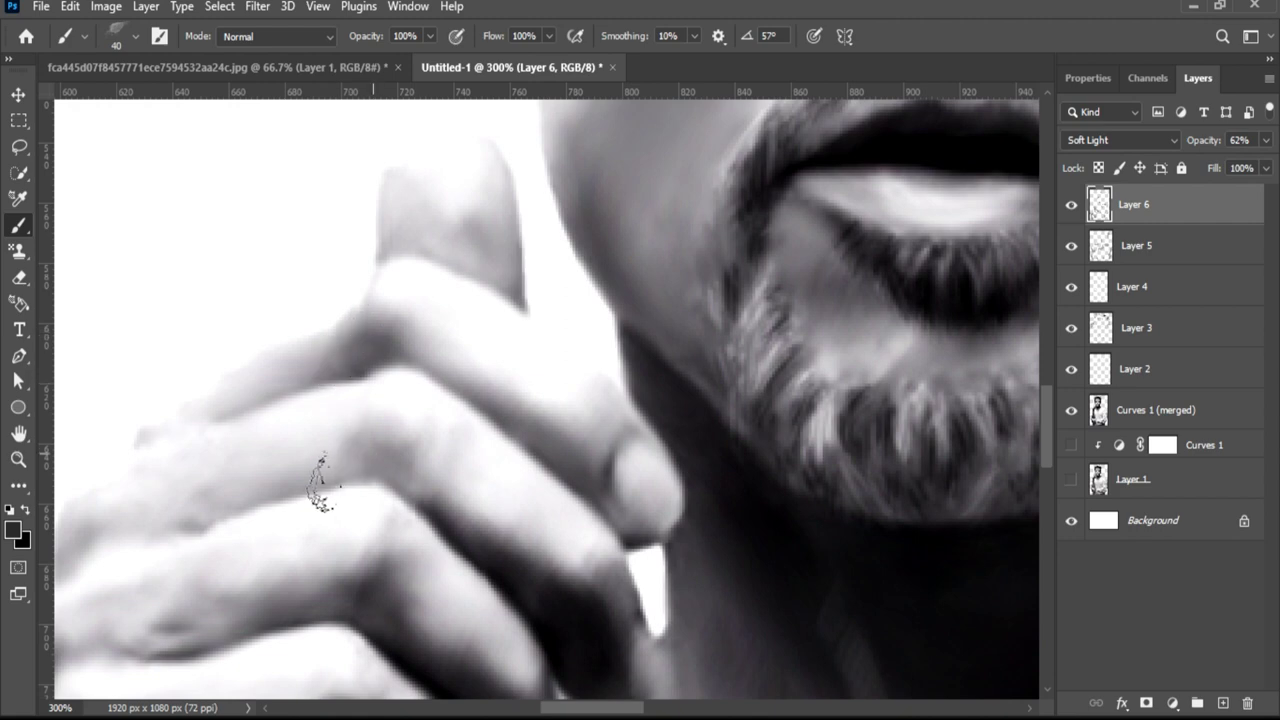
Return to the eyes, make the brush smaller, and zoom out to see more of the face.
{"action": "left_click_drag", "start_coordinate": [720, 280], "coordinate": [526, 640]}
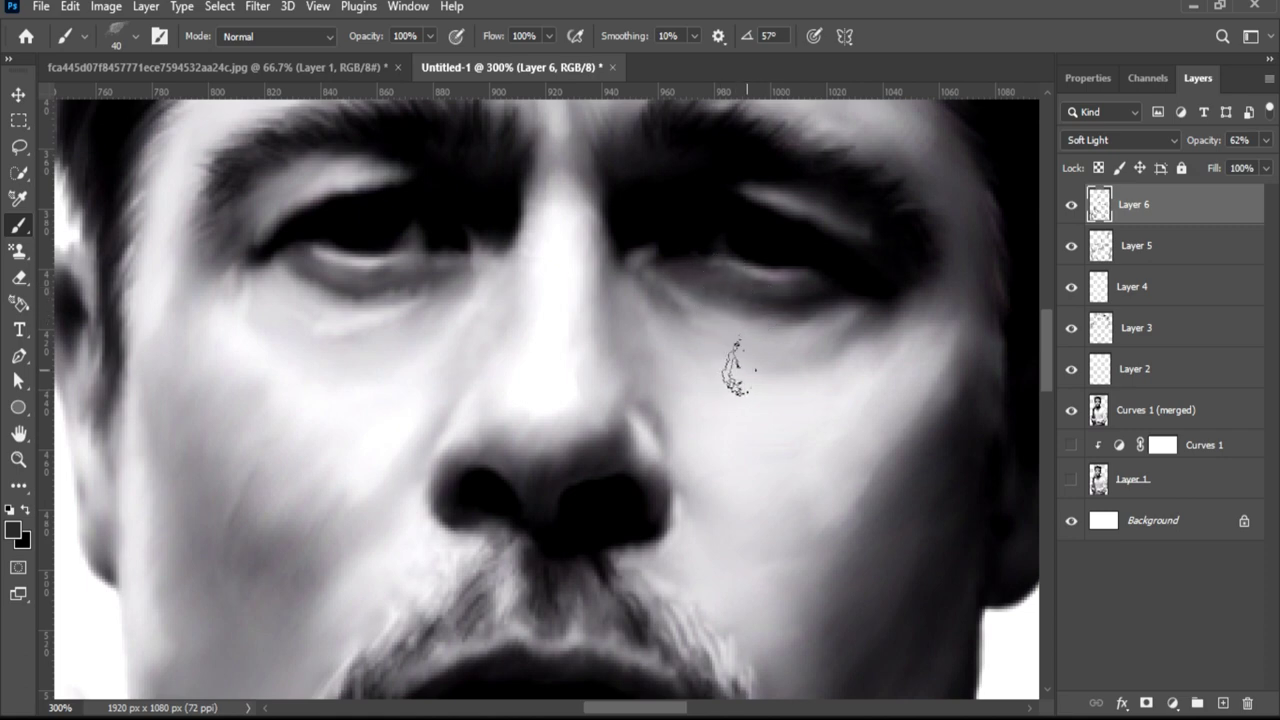
{"action": "key", "text": "bracketleft"}
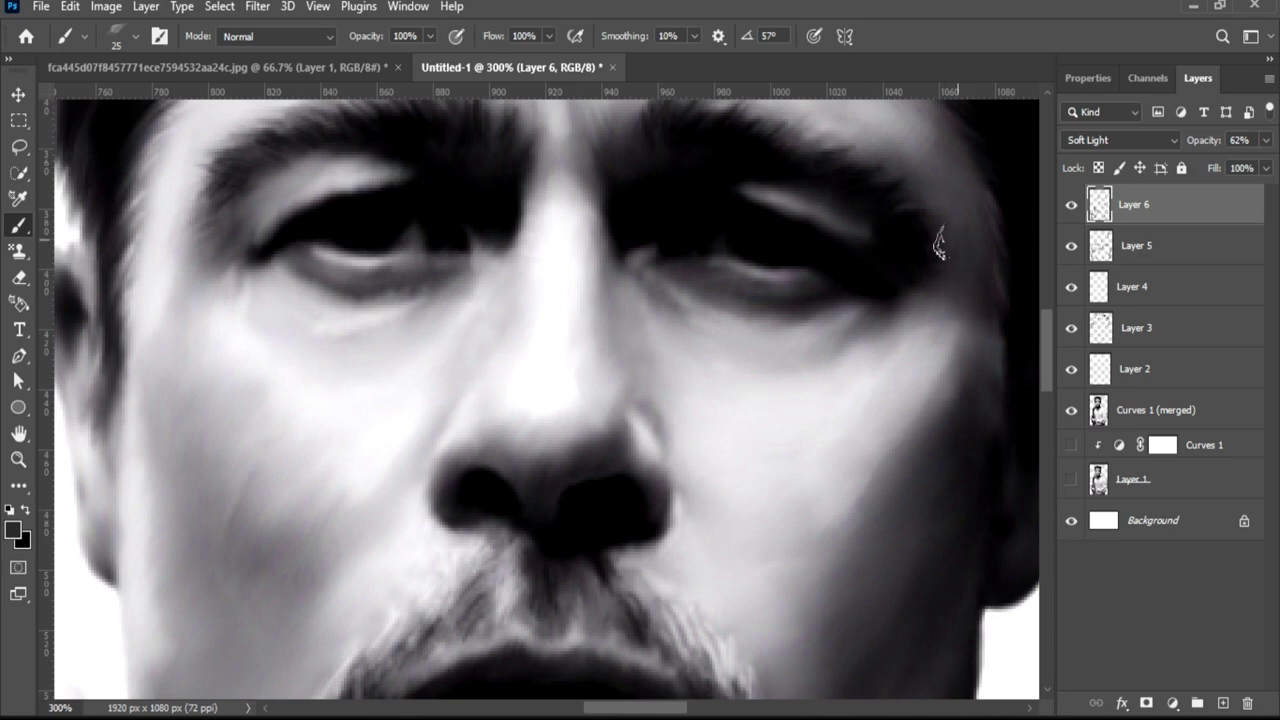
{"action": "key", "text": "ctrl+minus"}
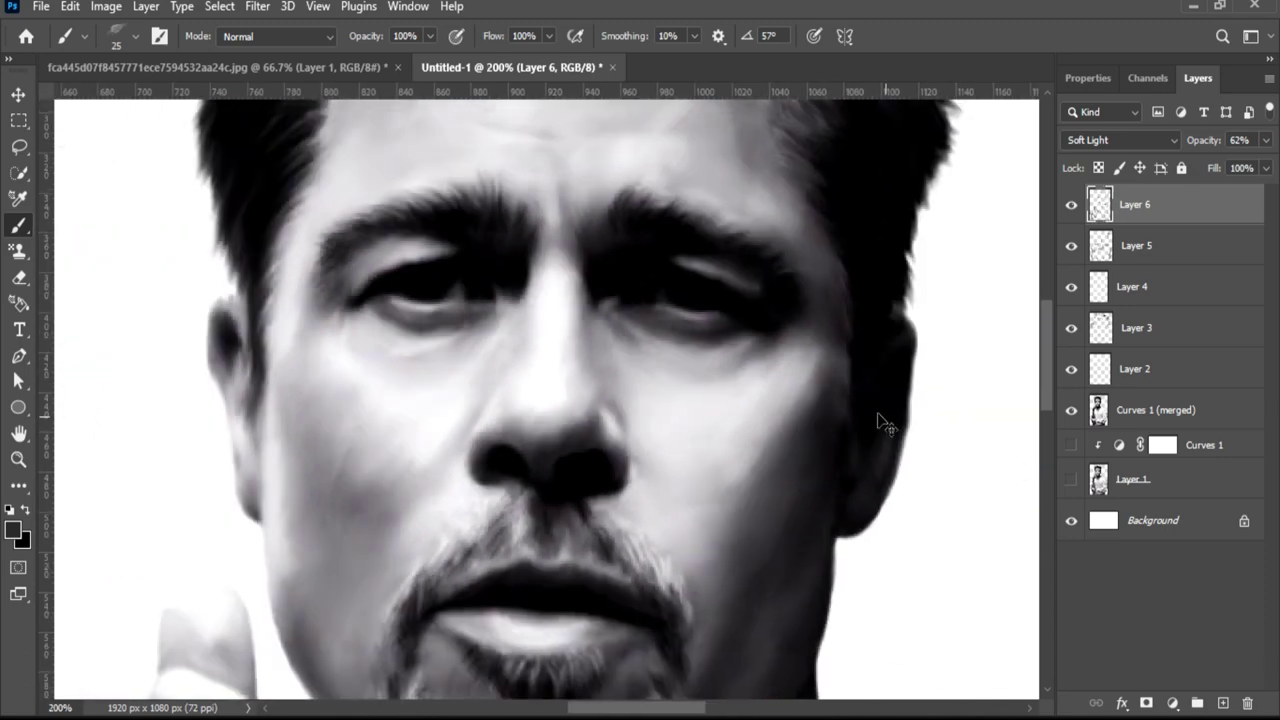
{"action": "key", "text": "ctrl+minus"}
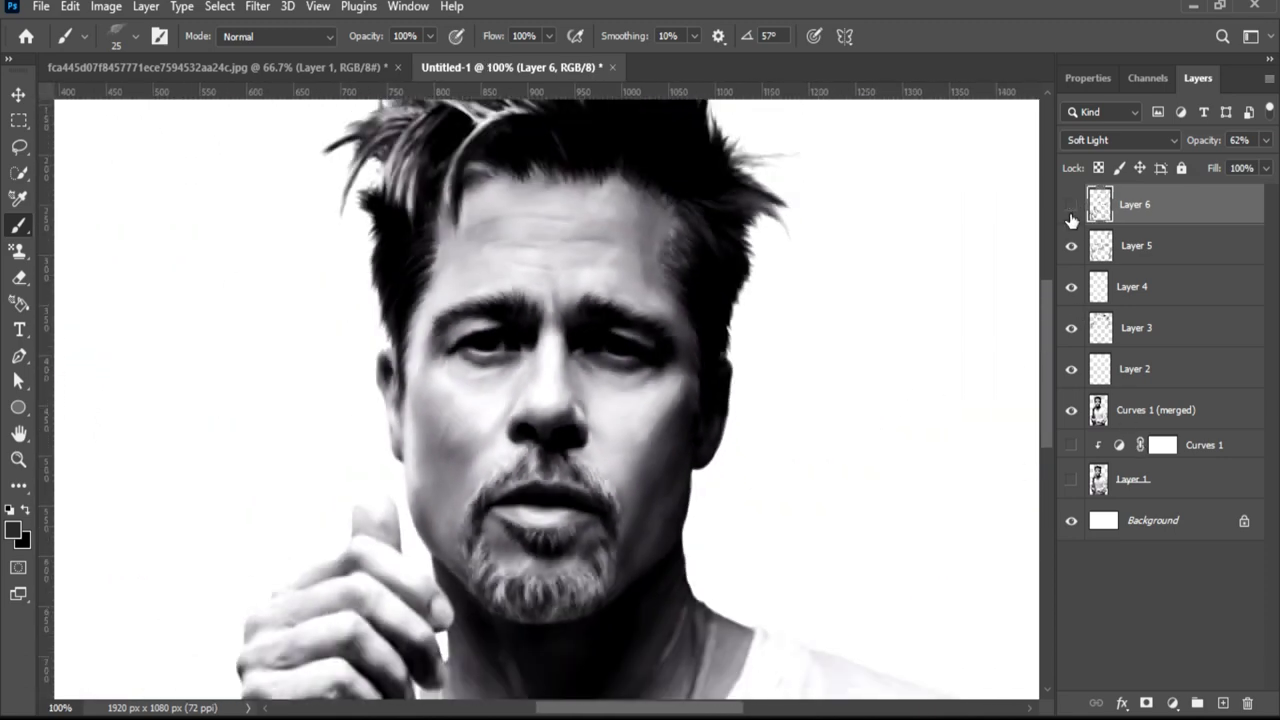
{"action": "left_click", "coordinate": [1071, 218]}
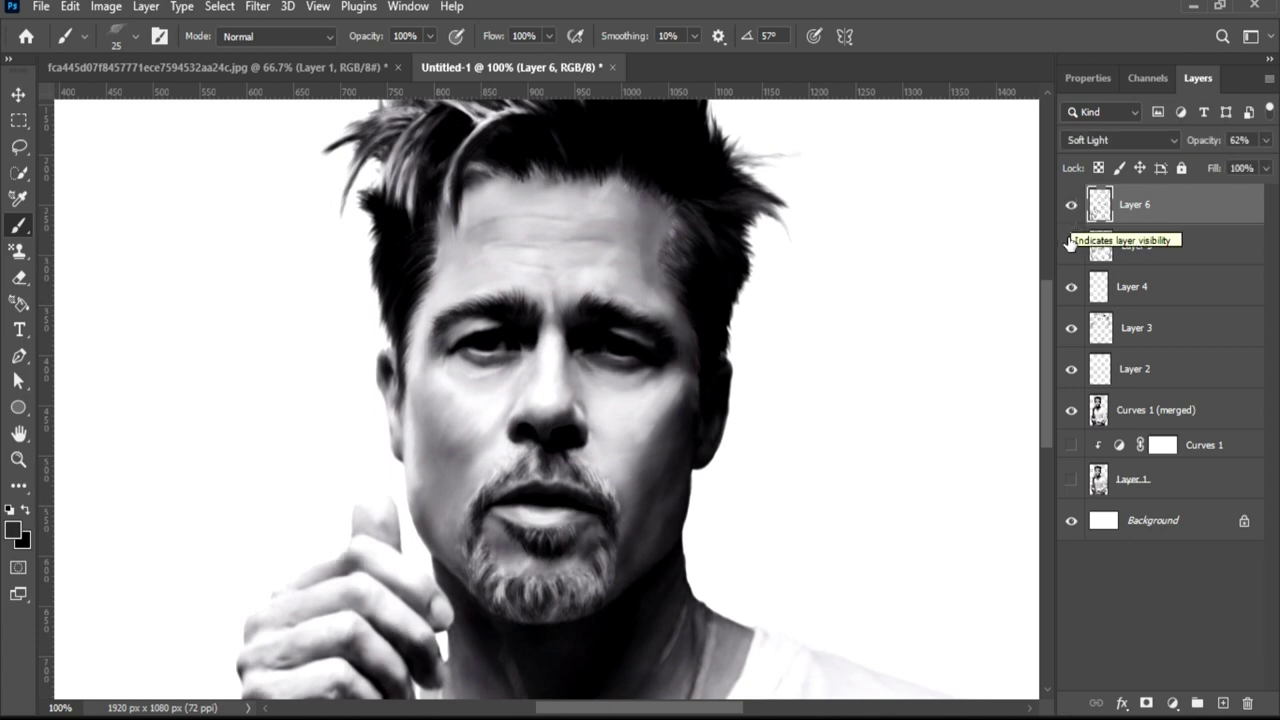
{"action": "left_click", "coordinate": [1072, 247]}
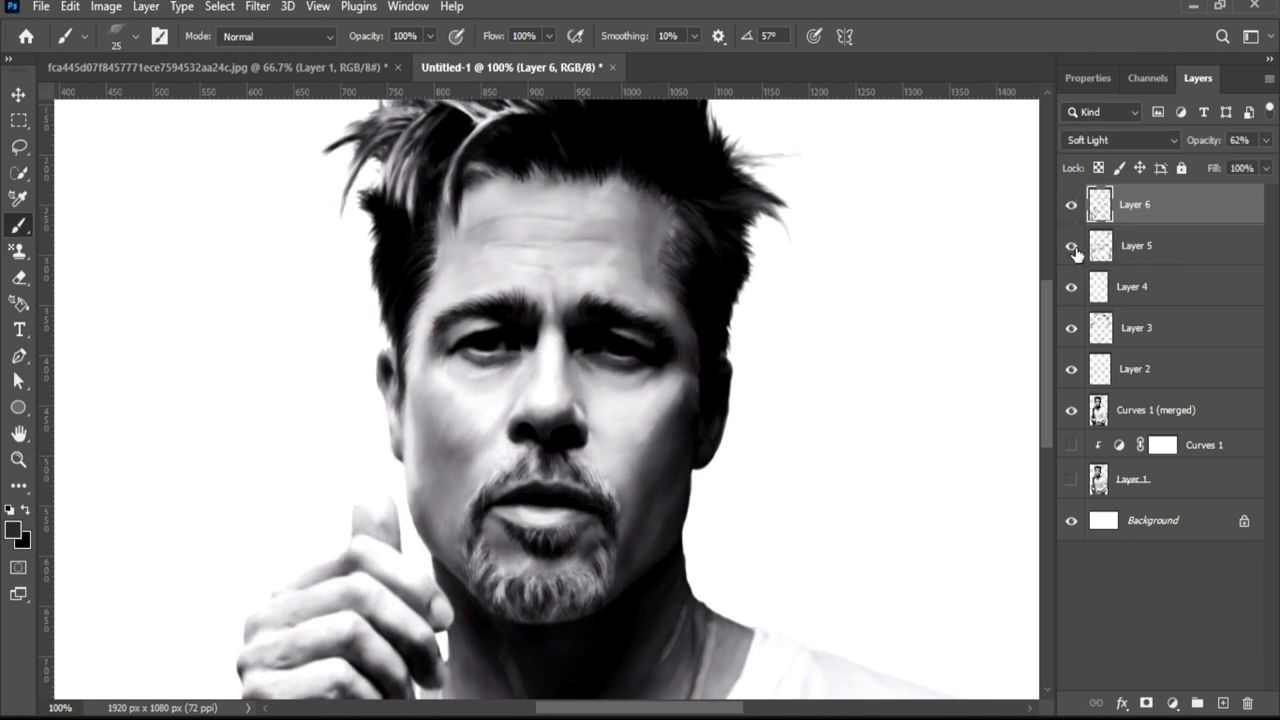
{"action": "left_click", "coordinate": [1071, 288]}
{"action": "left_click", "coordinate": [1071, 290]}
{"action": "left_click", "coordinate": [1072, 330]}
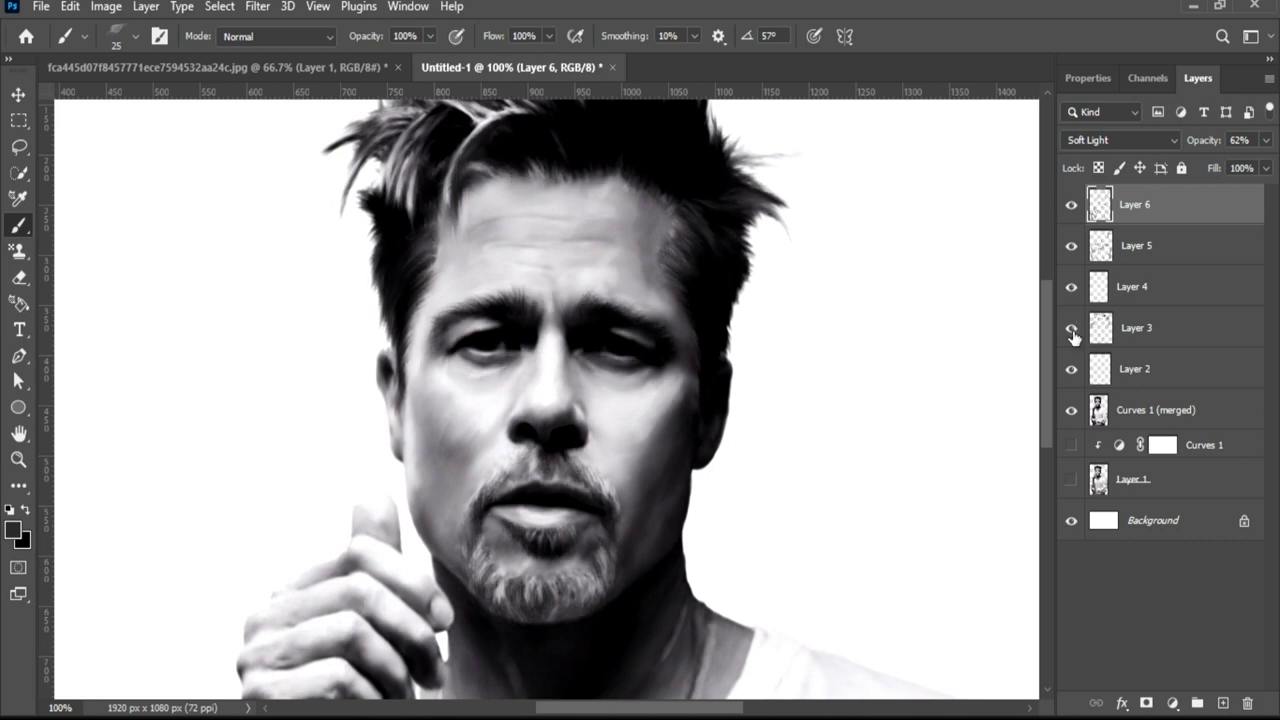
{"action": "left_click", "coordinate": [1072, 333]}
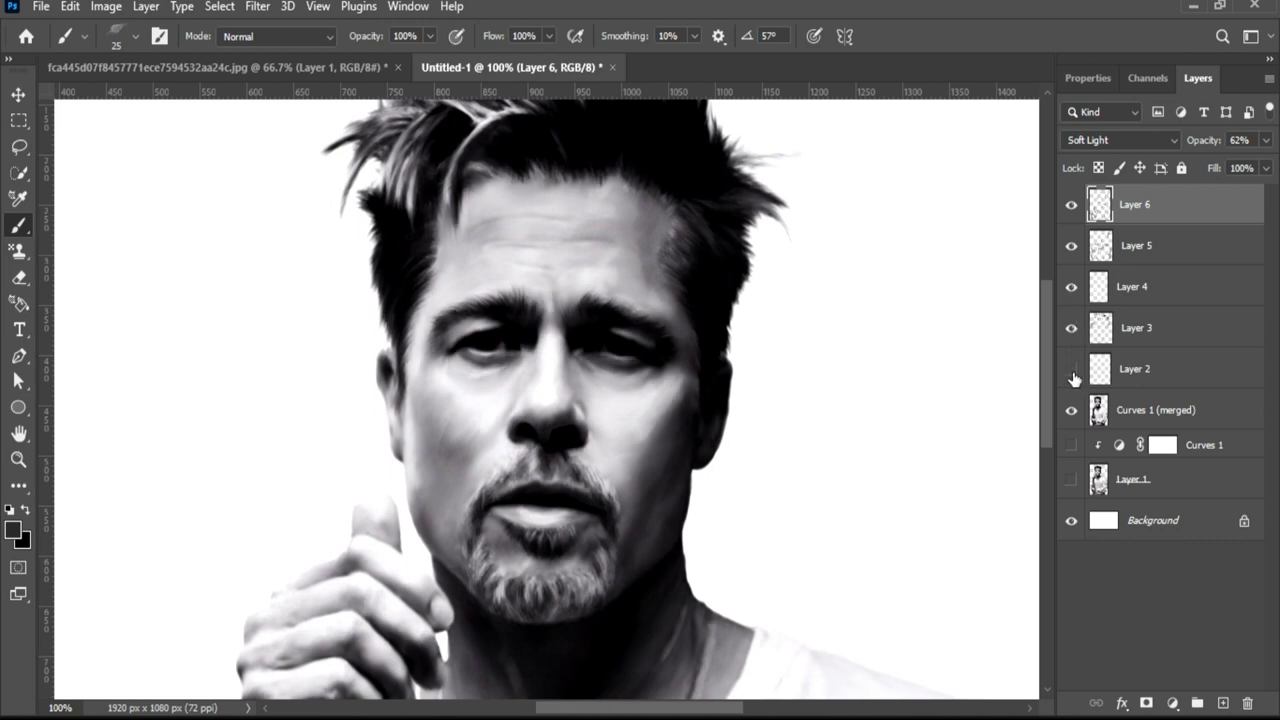
{"action": "left_click", "coordinate": [1072, 370]}
{"action": "left_click", "coordinate": [1072, 410]}
{"action": "left_click", "coordinate": [1072, 484]}
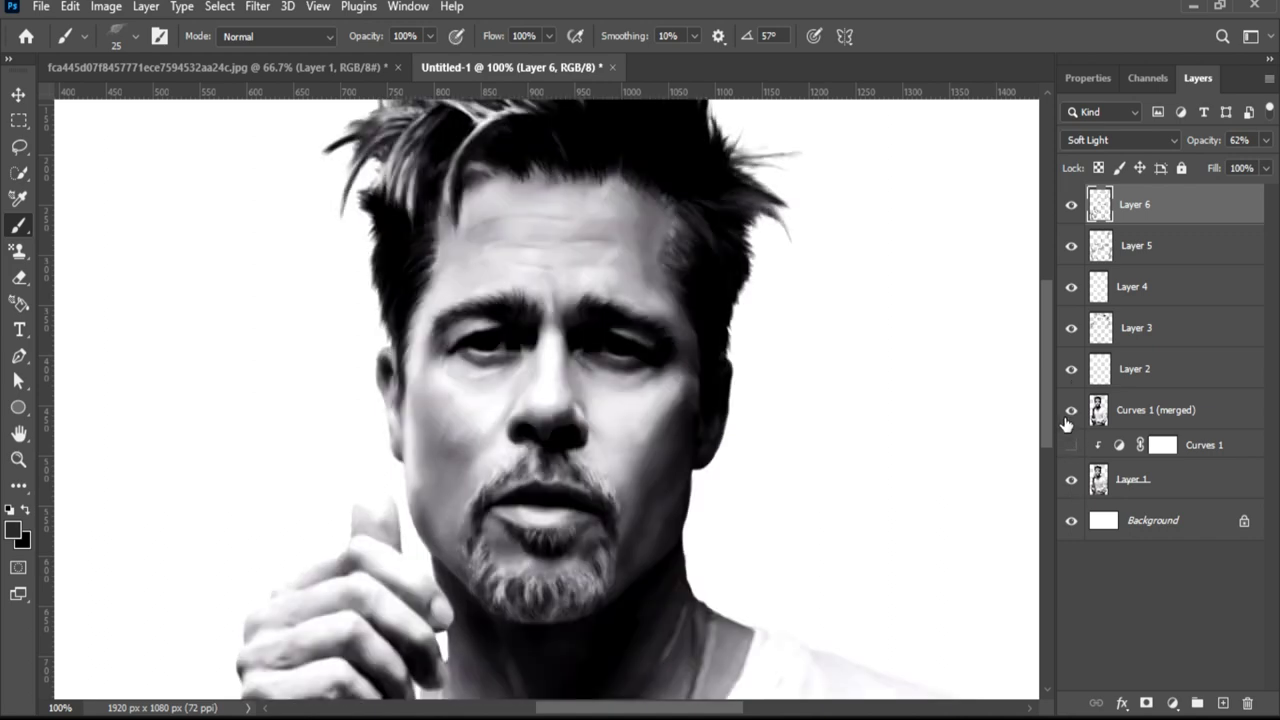
{"action": "left_click", "coordinate": [1072, 484], "text": "alt"}
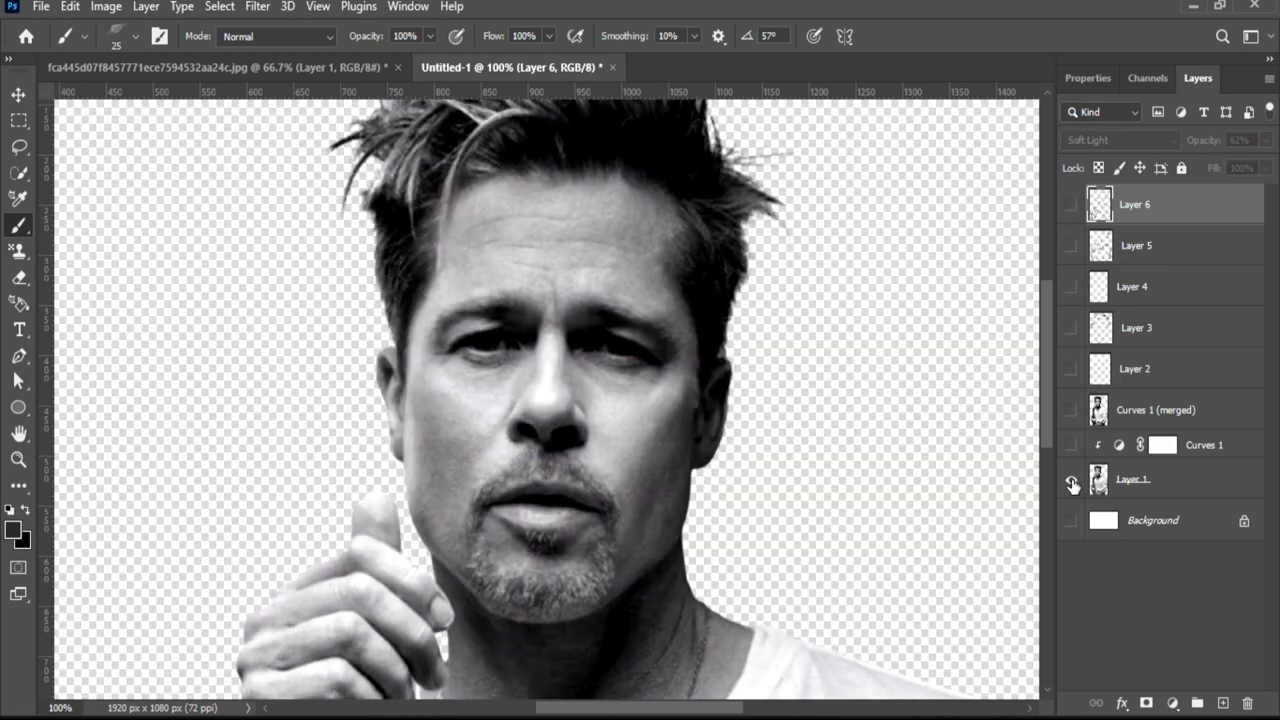
{"action": "left_click", "coordinate": [1072, 484], "text": "alt"}
{"action": "left_click", "coordinate": [1072, 484], "text": "alt"}
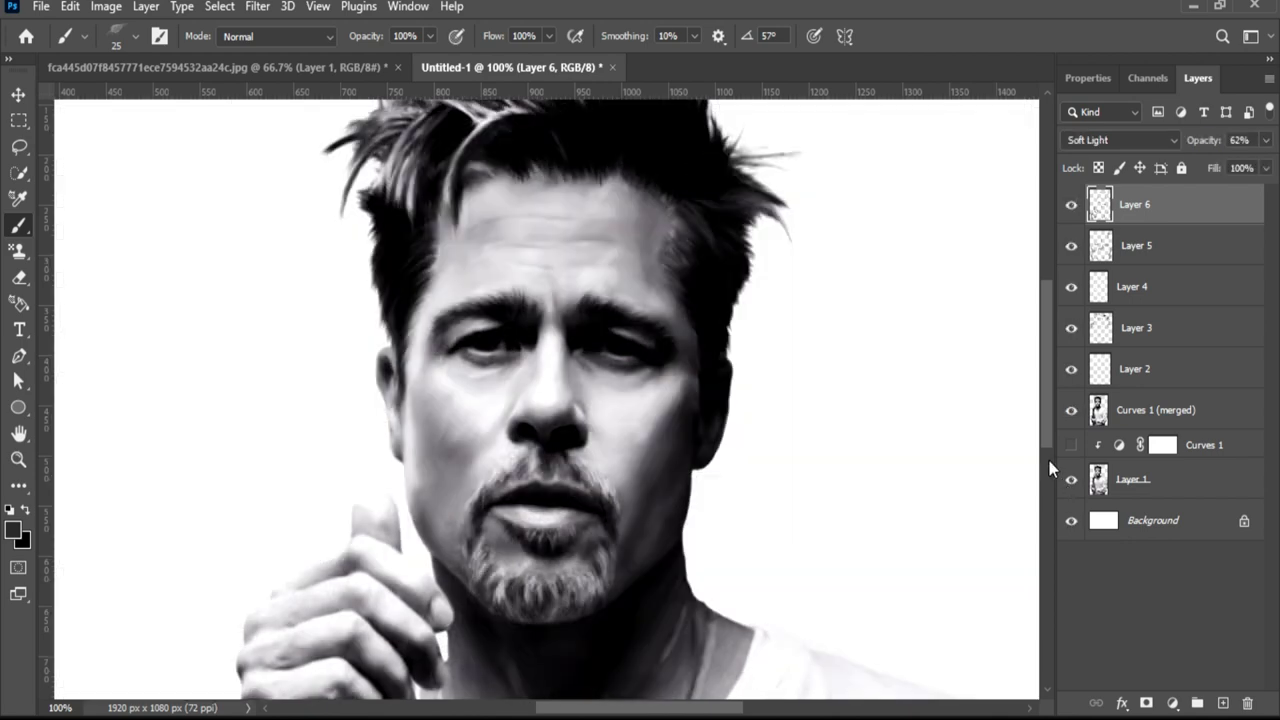
{"action": "key", "text": "ctrl+minus"}
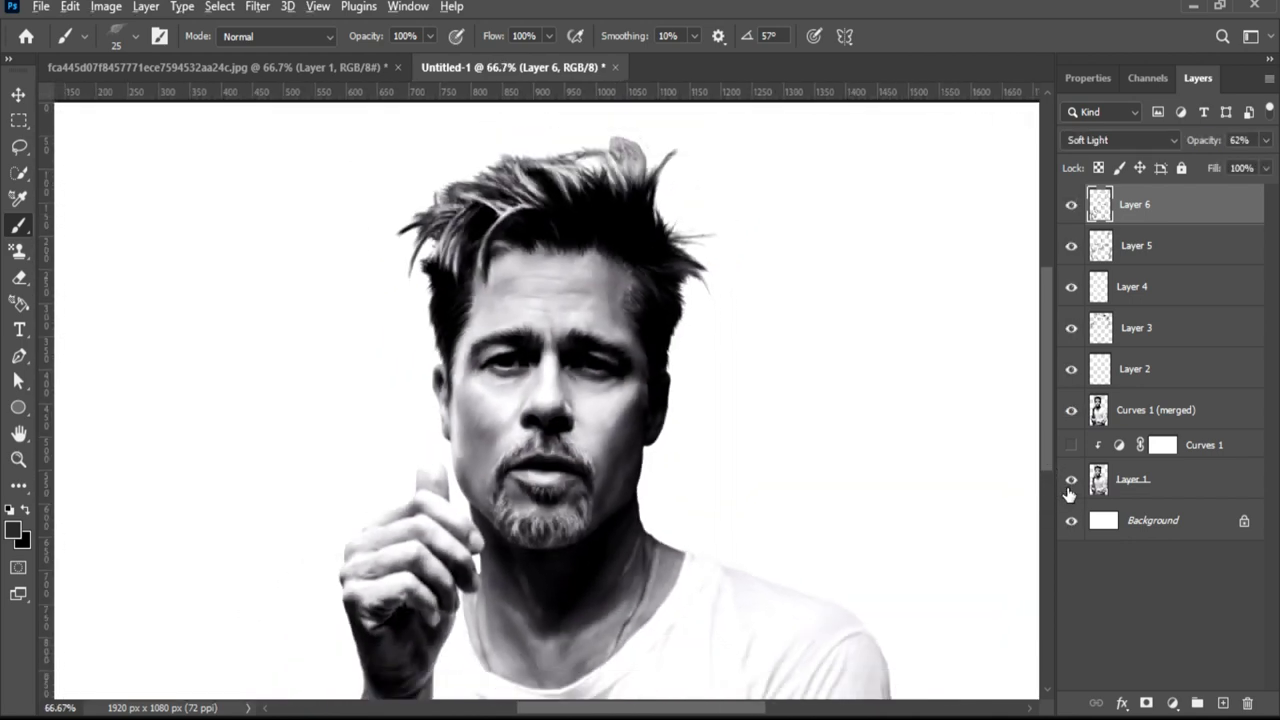
{"action": "left_click", "coordinate": [1071, 482], "text": "alt"}
{"action": "left_click", "coordinate": [1068, 488], "text": "alt"}
{"action": "left_click", "coordinate": [1070, 487], "text": "alt"}
{"action": "left_click", "coordinate": [1070, 487], "text": "alt"}
{"action": "left_click", "coordinate": [1070, 485]}
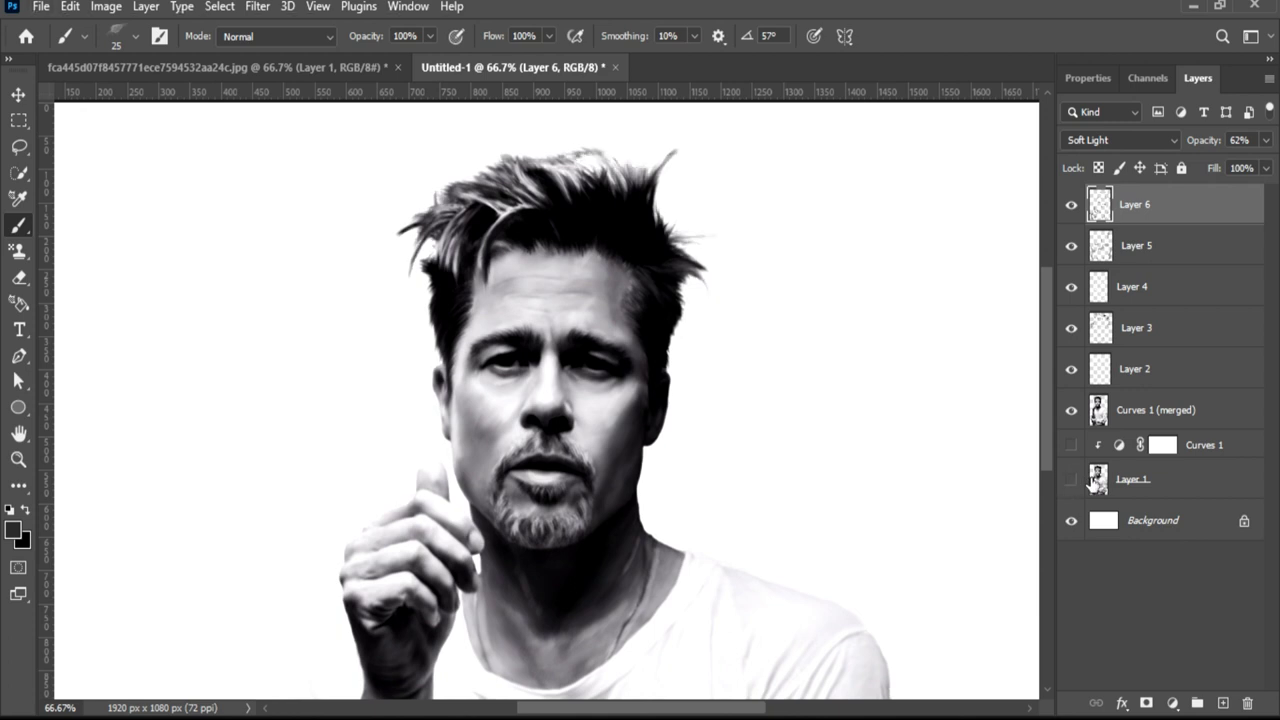